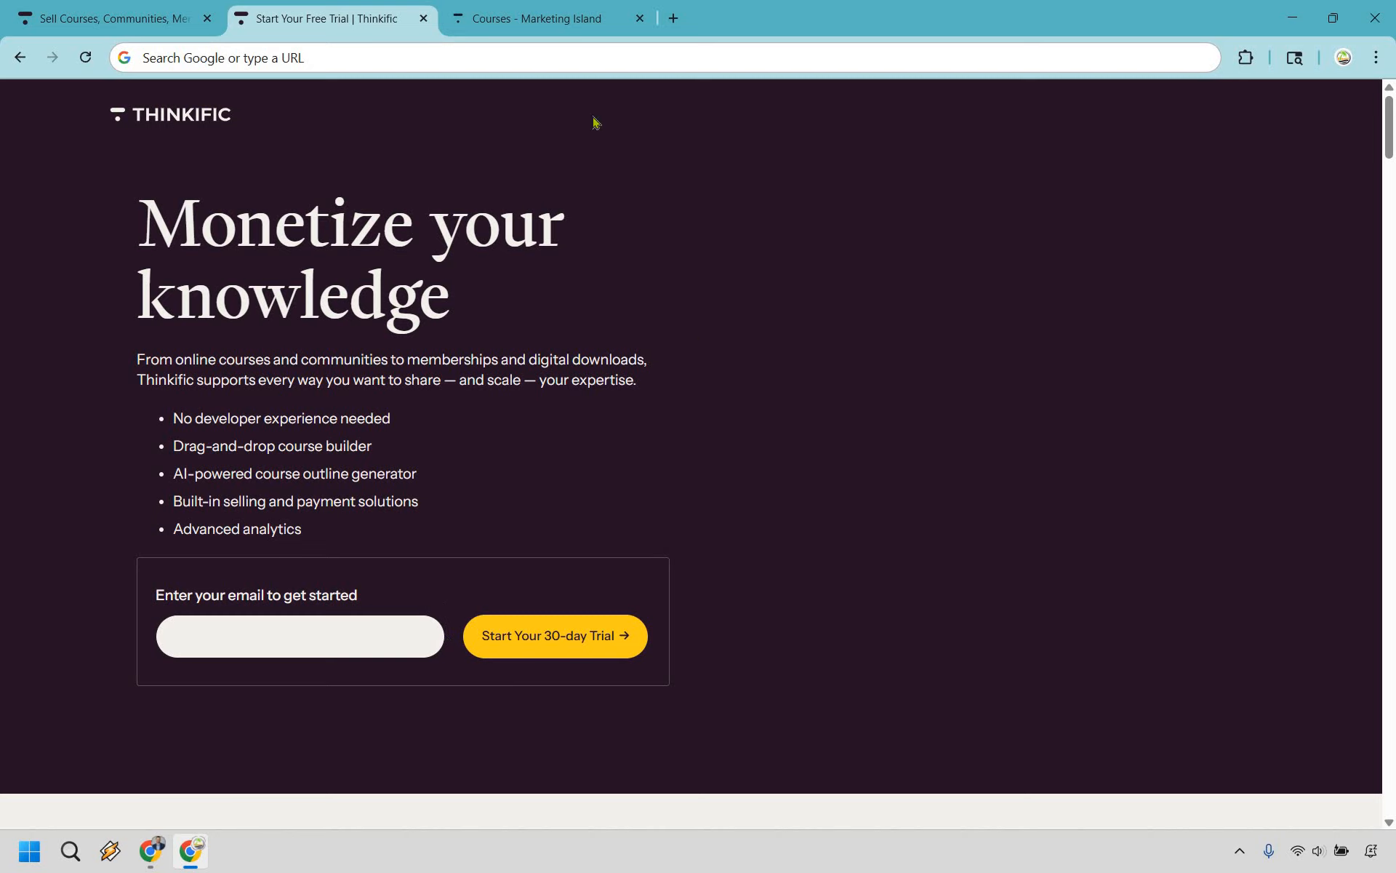
Create a new blank course in Thinkific, skipping the AI-generated outline
{"action": "key", "text": "ctrl+Tab"}
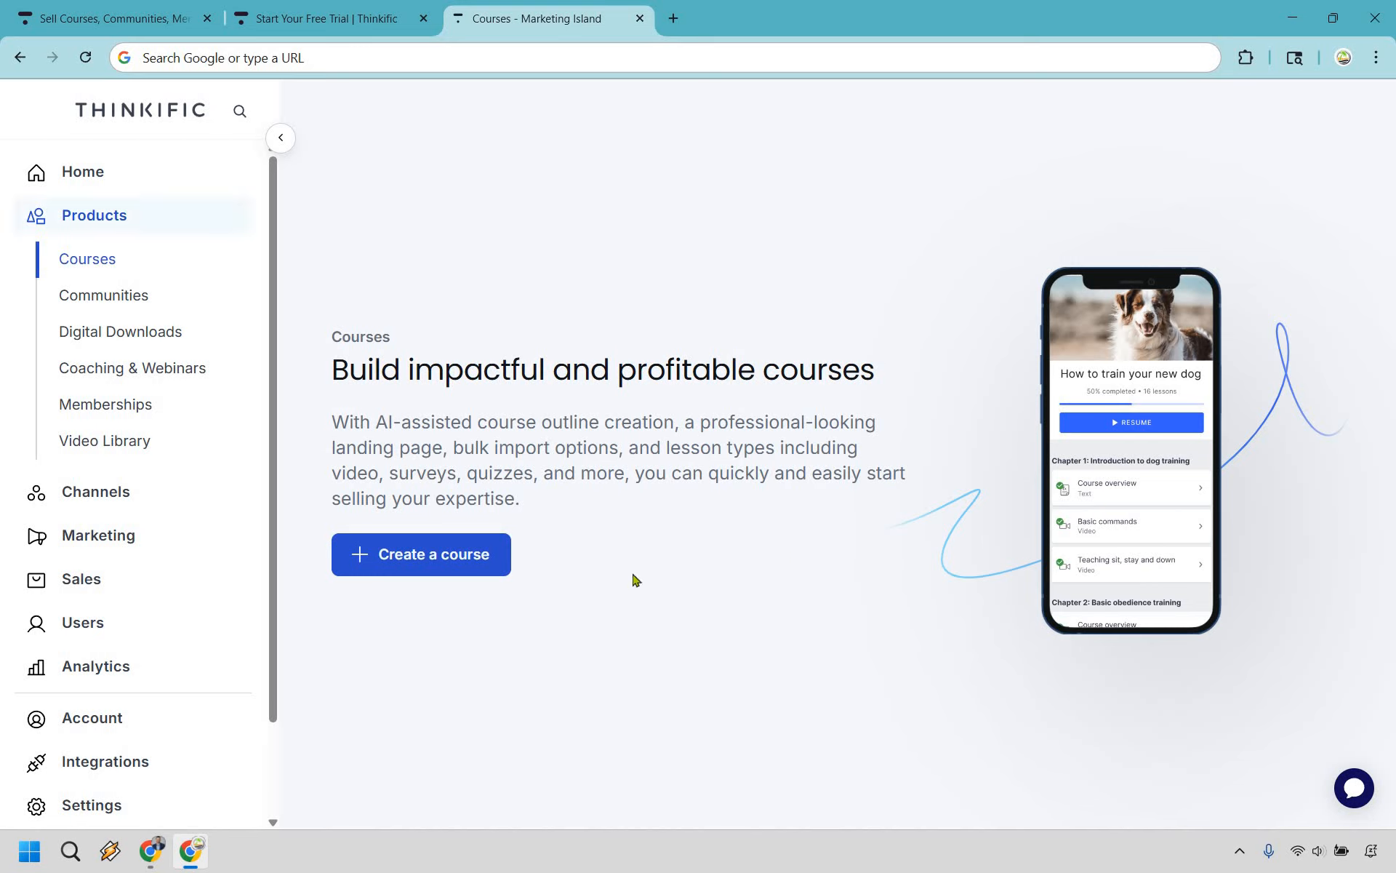
{"action": "left_click", "coordinate": [442, 564]}
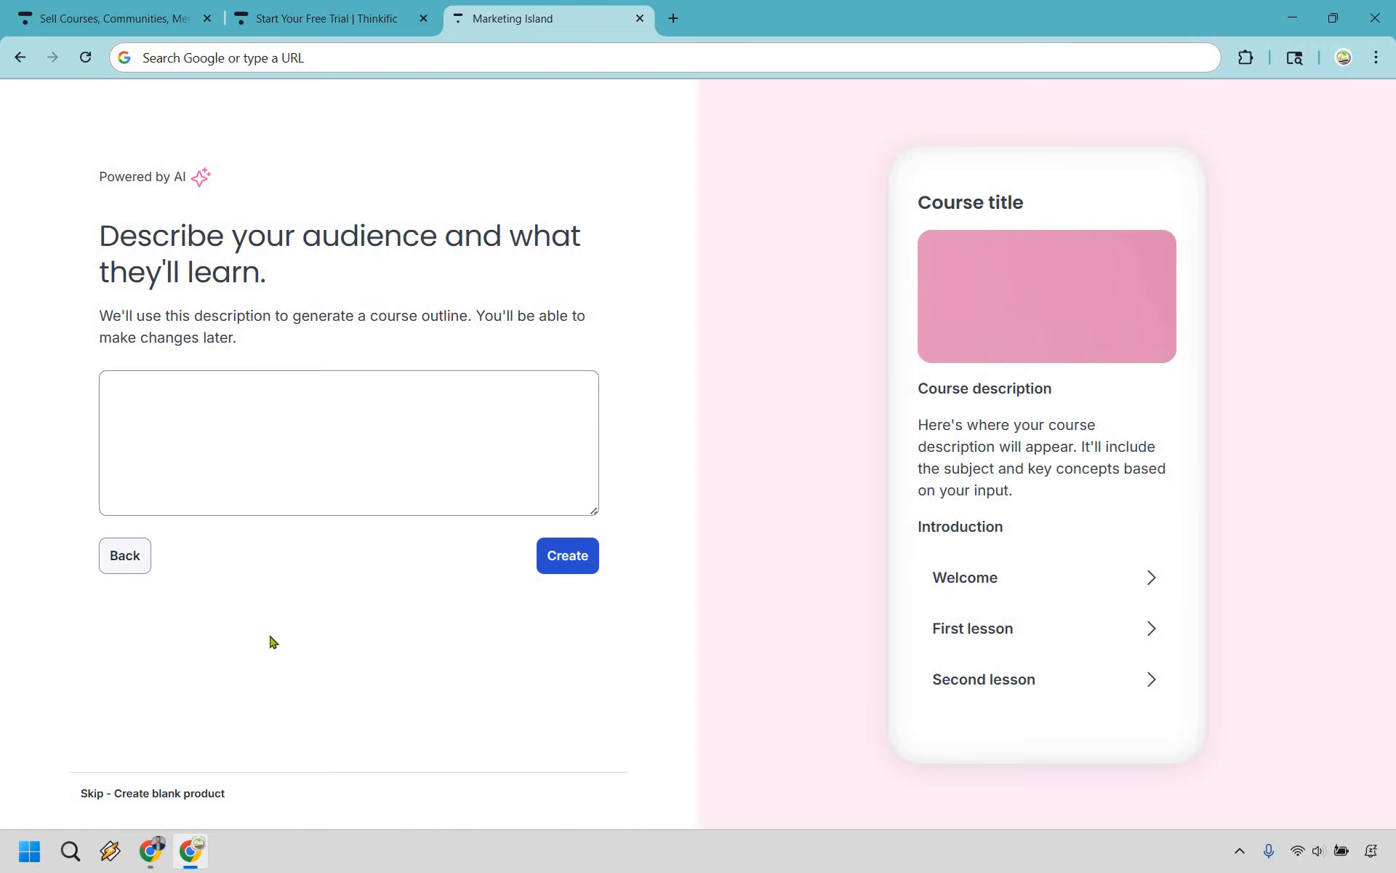
{"action": "left_click", "coordinate": [143, 794]}
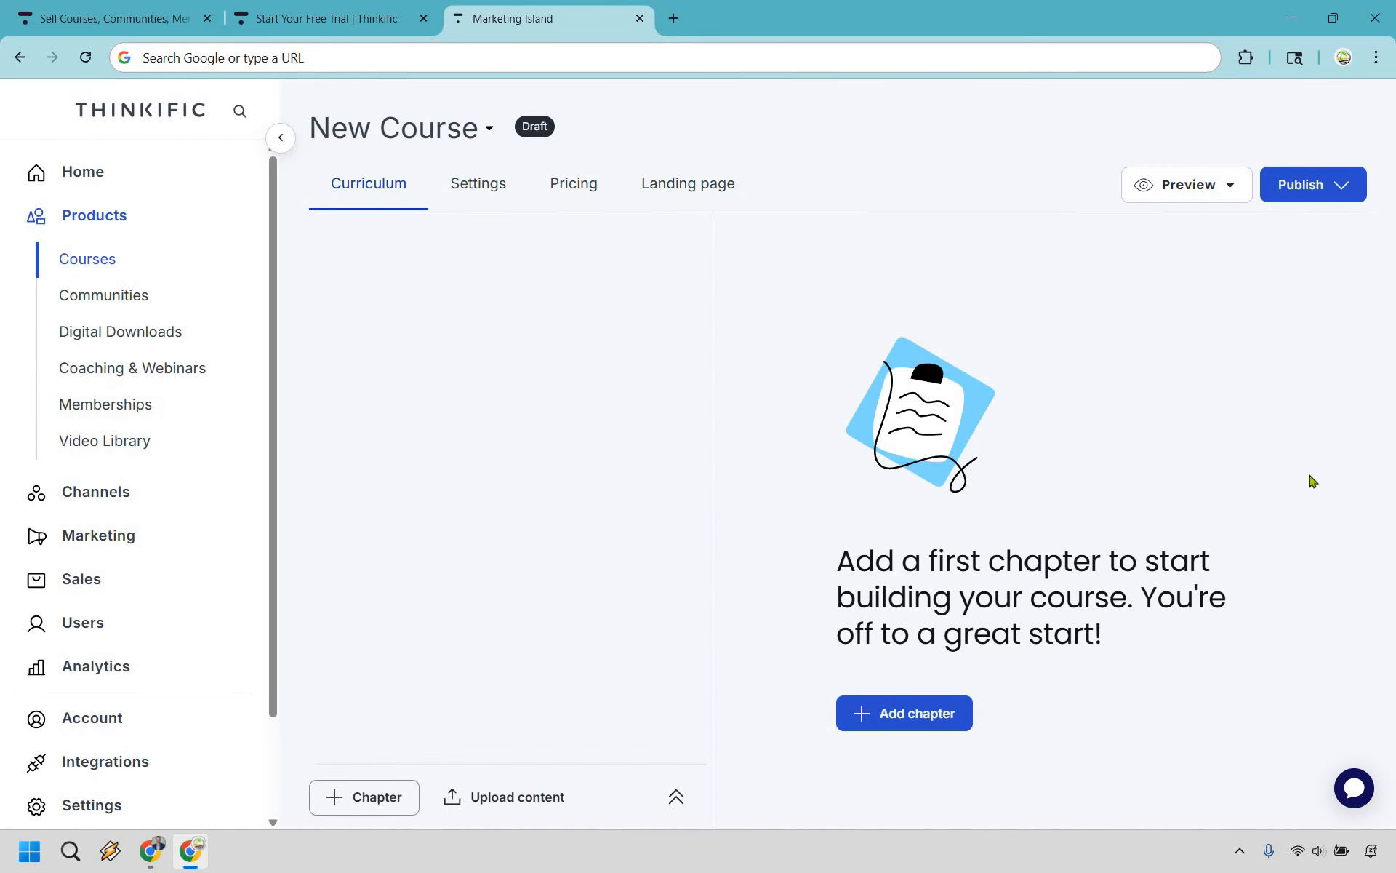
Add a first chapter titled "Introduction" to the course curriculum and save it
{"action": "left_click", "coordinate": [912, 716]}
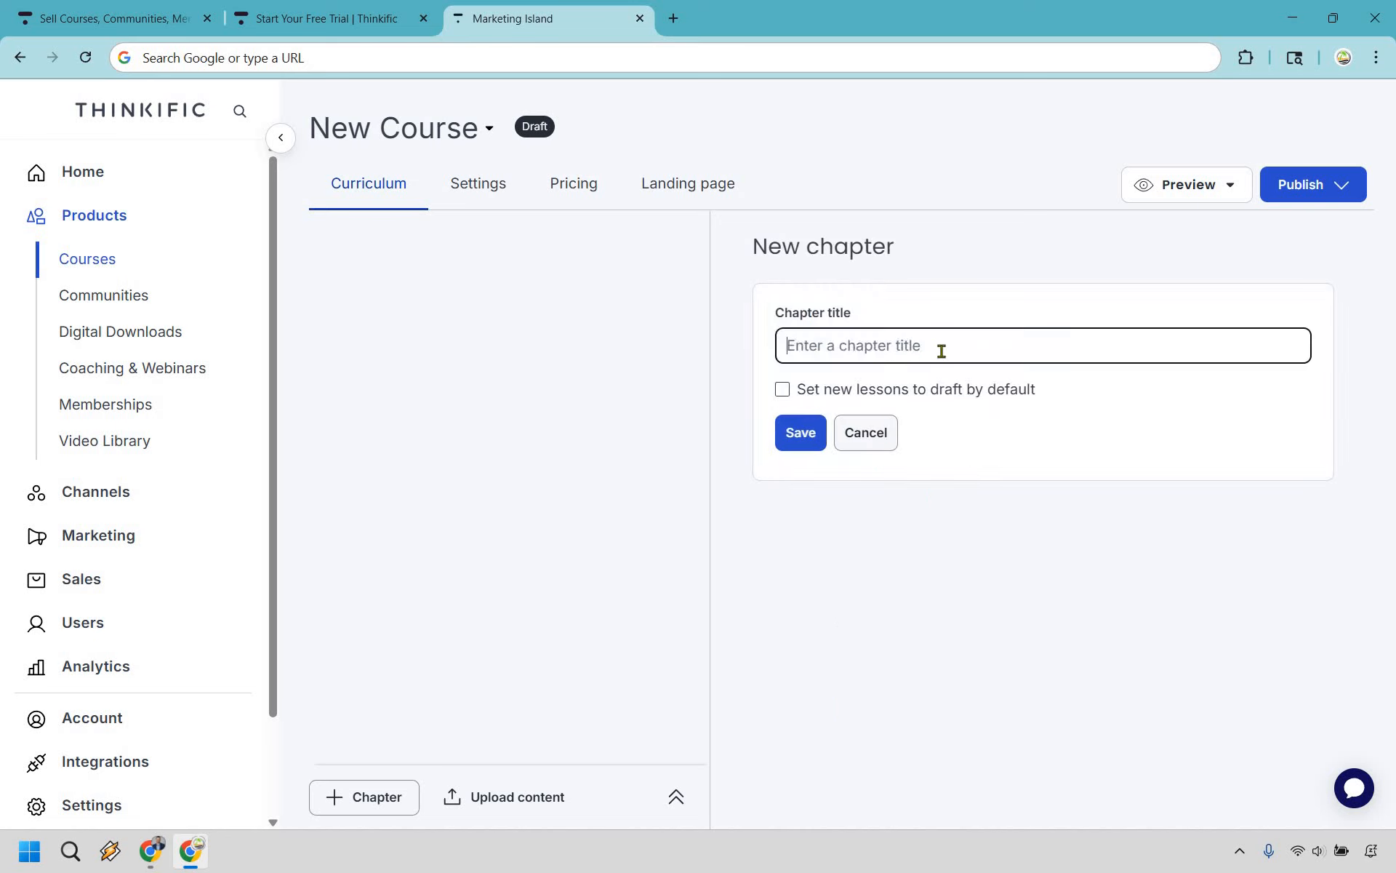
{"action": "type", "text": "Introduction"}
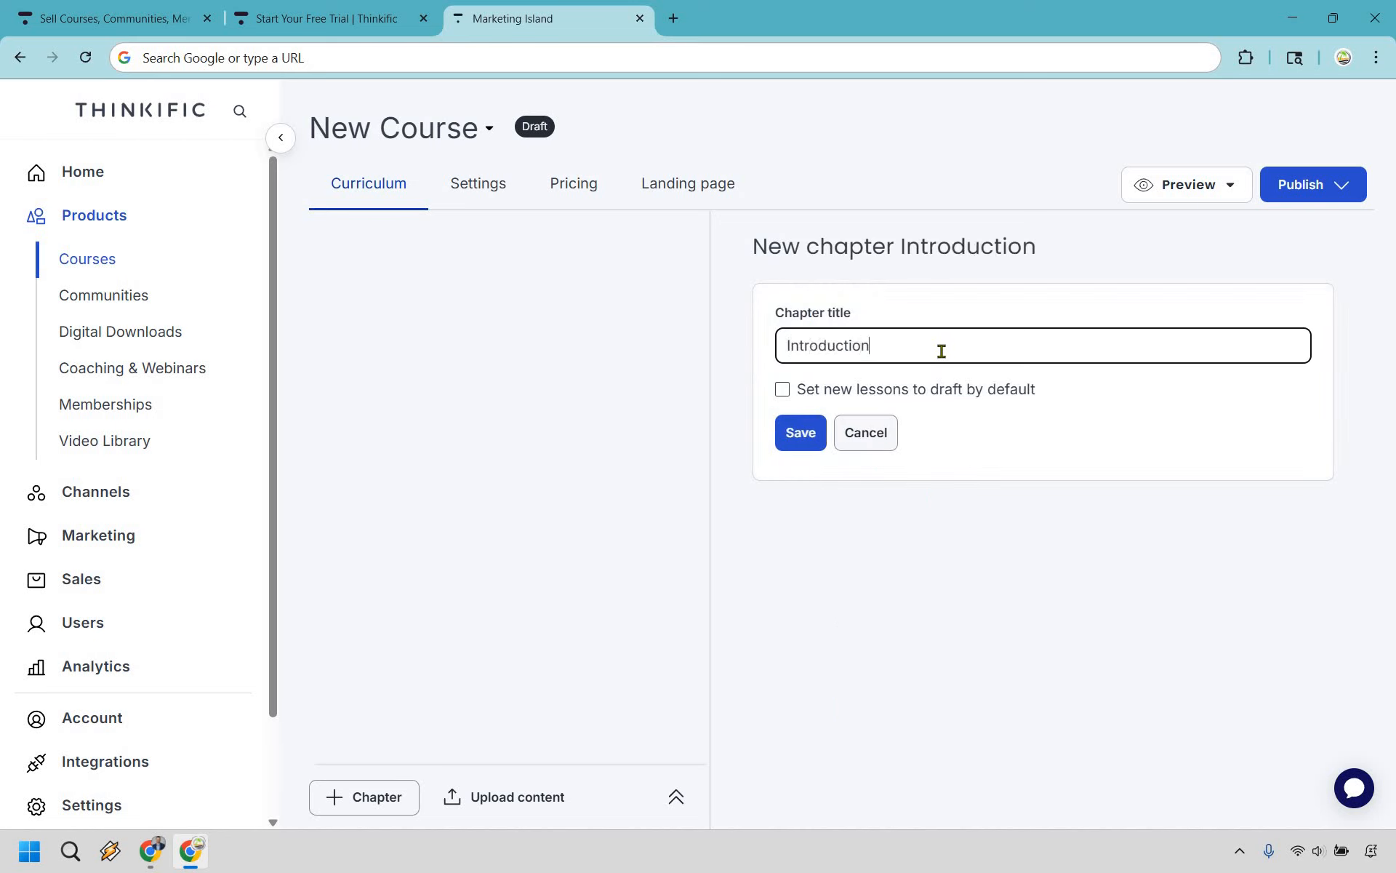
{"action": "left_click", "coordinate": [800, 433]}
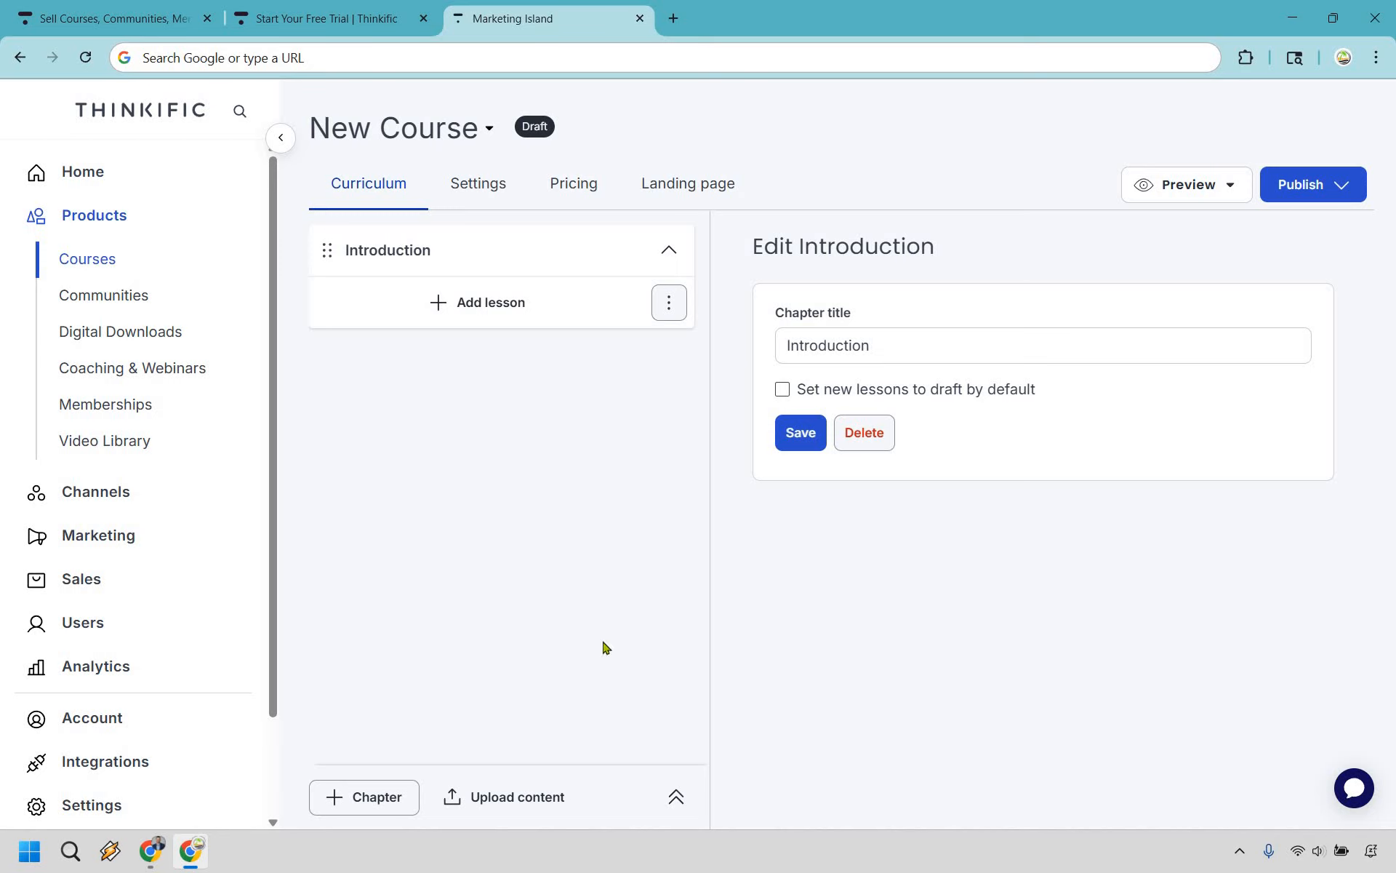
Add a video lesson titled "Introduction" to the Introduction chapter, using Introduction.mp4 from the video library
{"action": "left_click", "coordinate": [474, 307]}
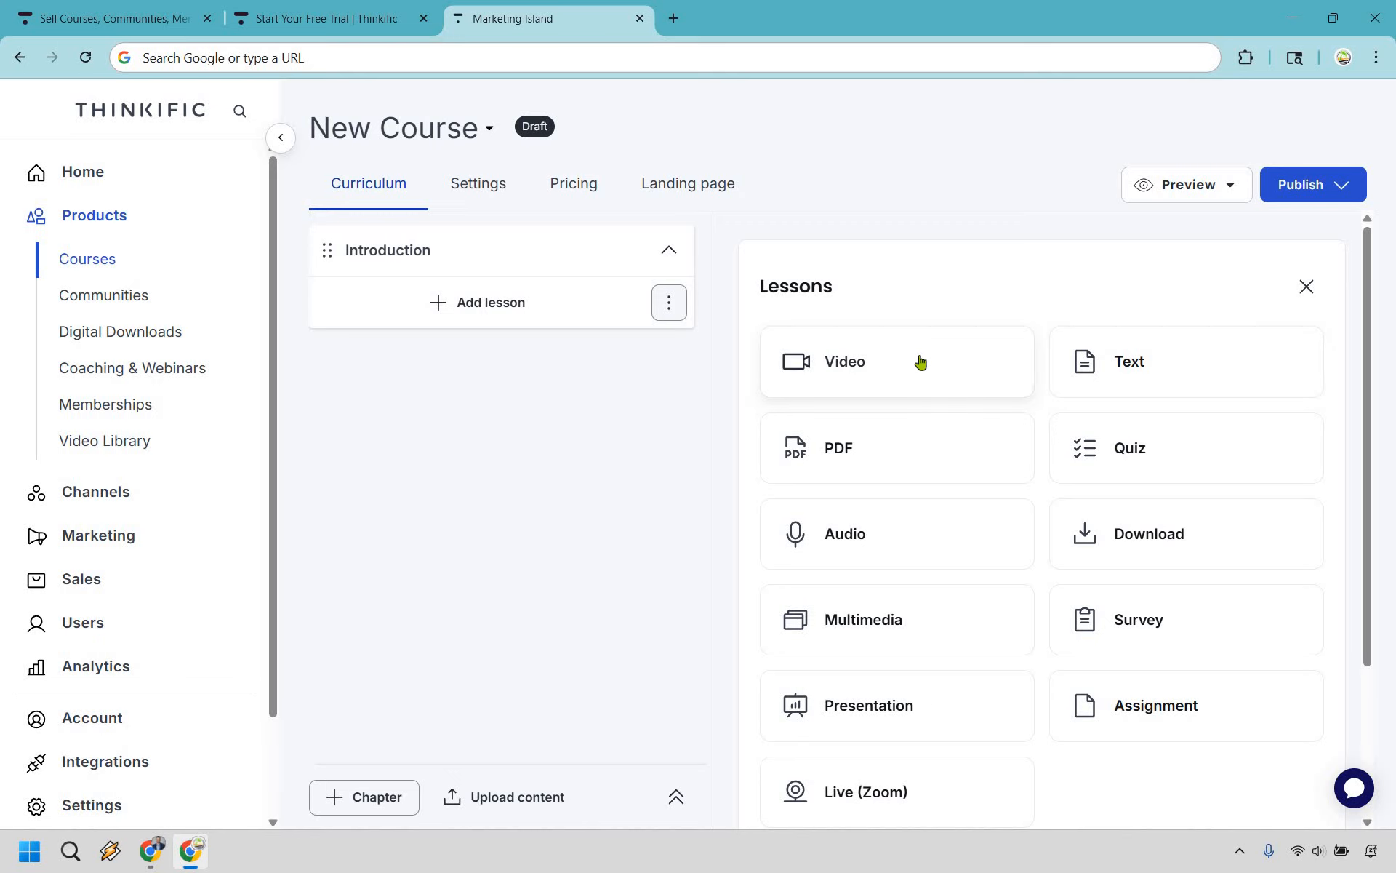
{"action": "left_click", "coordinate": [1025, 367]}
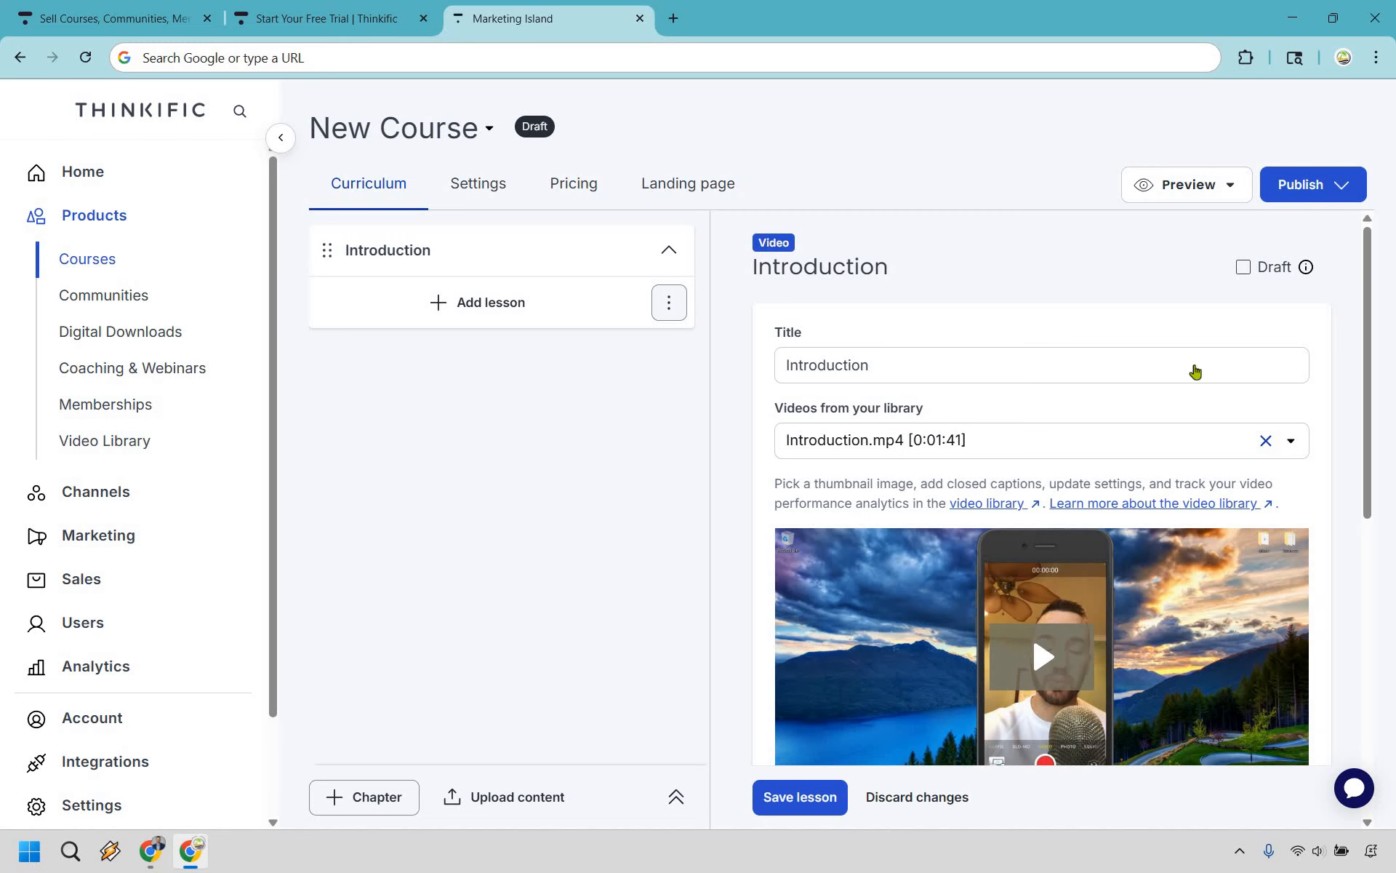
Examine the video lesson's optional text and downloads sections and its lesson settings
{"action": "scroll", "coordinate": [1193, 375], "scroll_direction": "down", "scroll_amount": 2}
{"action": "scroll", "coordinate": [1193, 374], "scroll_direction": "down", "scroll_amount": 3}
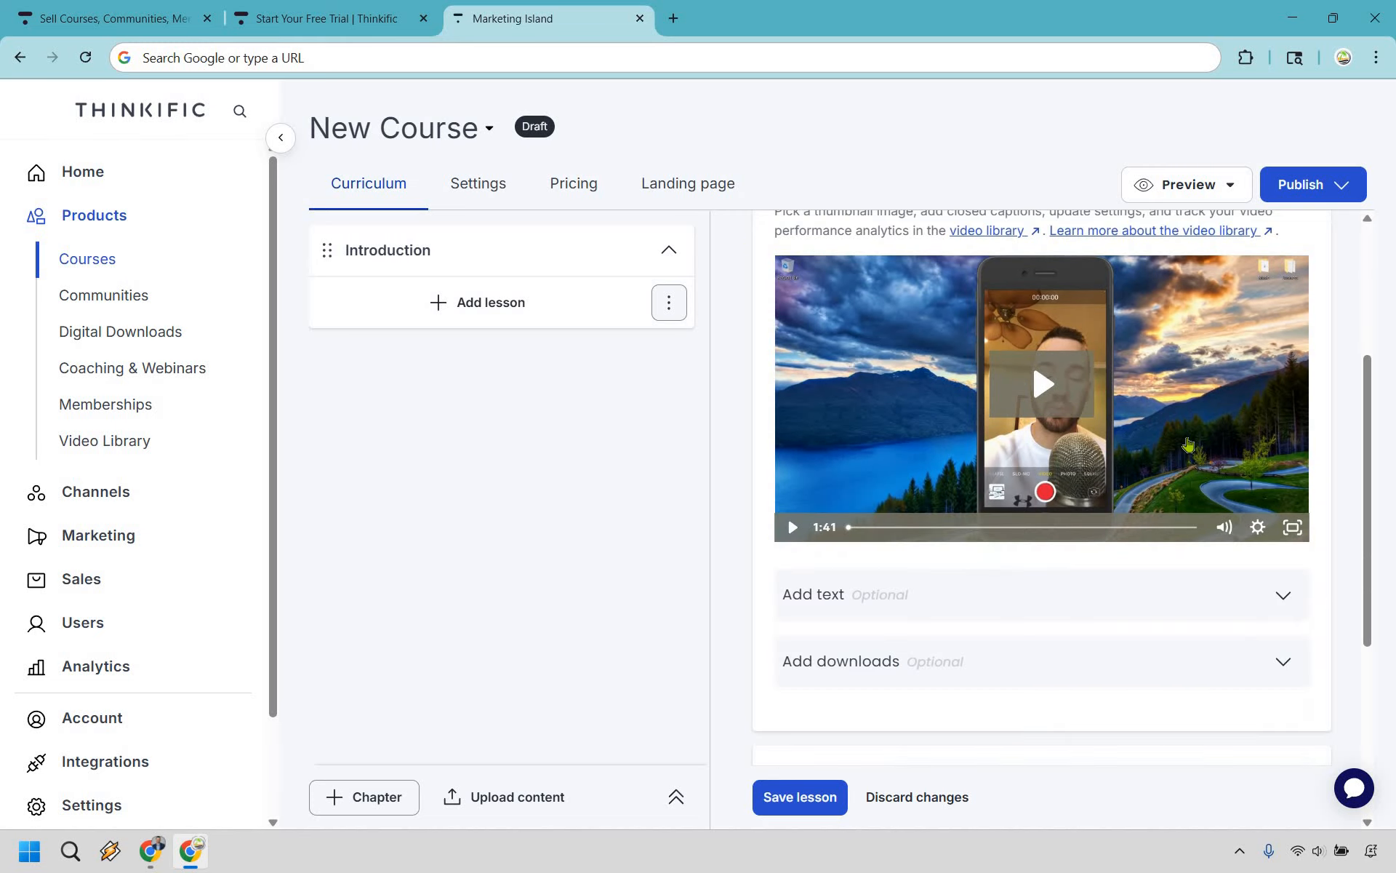
{"action": "scroll", "coordinate": [1040, 507], "scroll_direction": "down", "scroll_amount": 1}
{"action": "left_click", "coordinate": [1040, 507]}
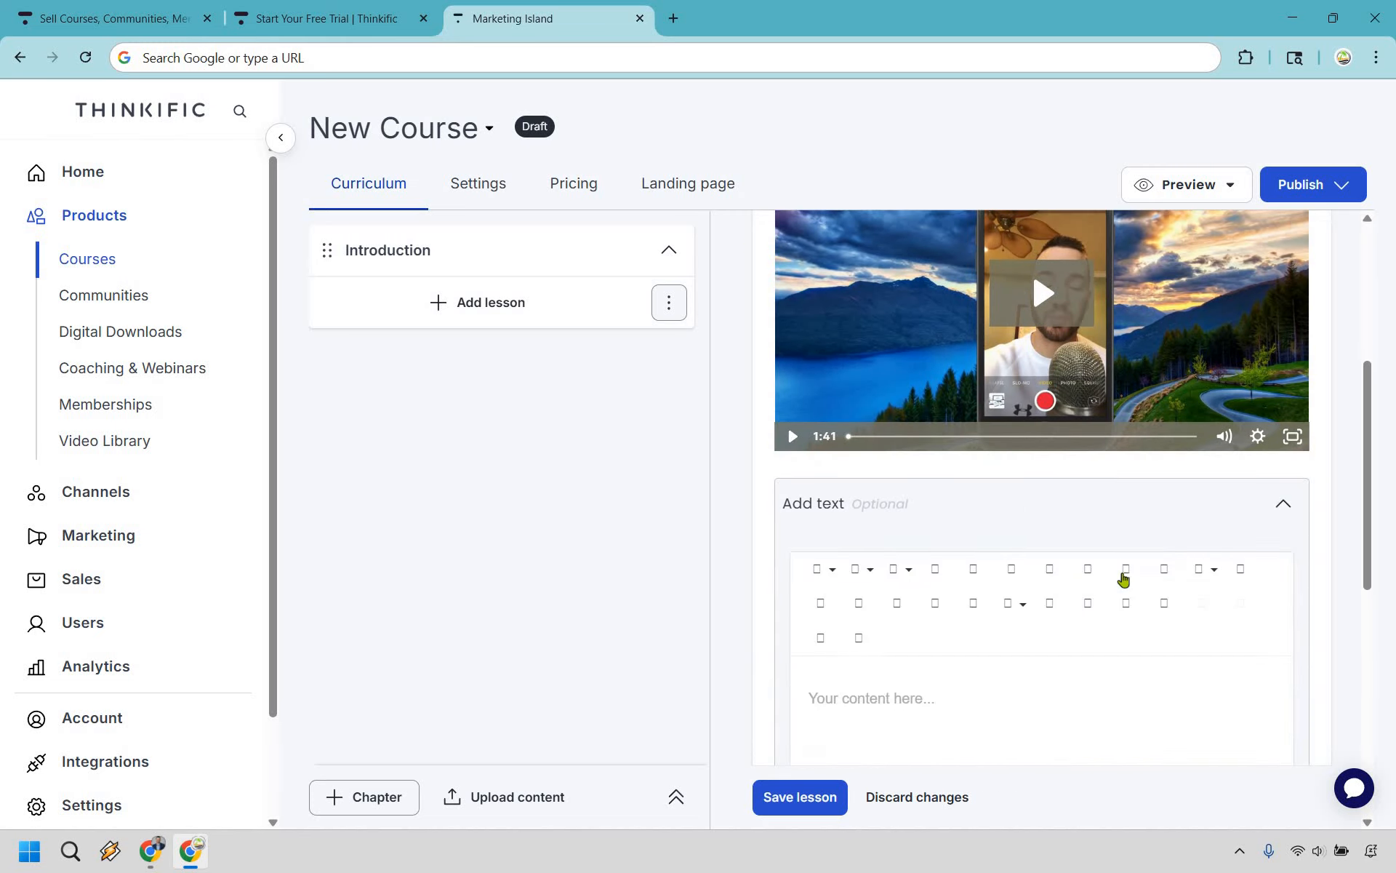
{"action": "scroll", "coordinate": [1187, 551], "scroll_direction": "down", "scroll_amount": 2}
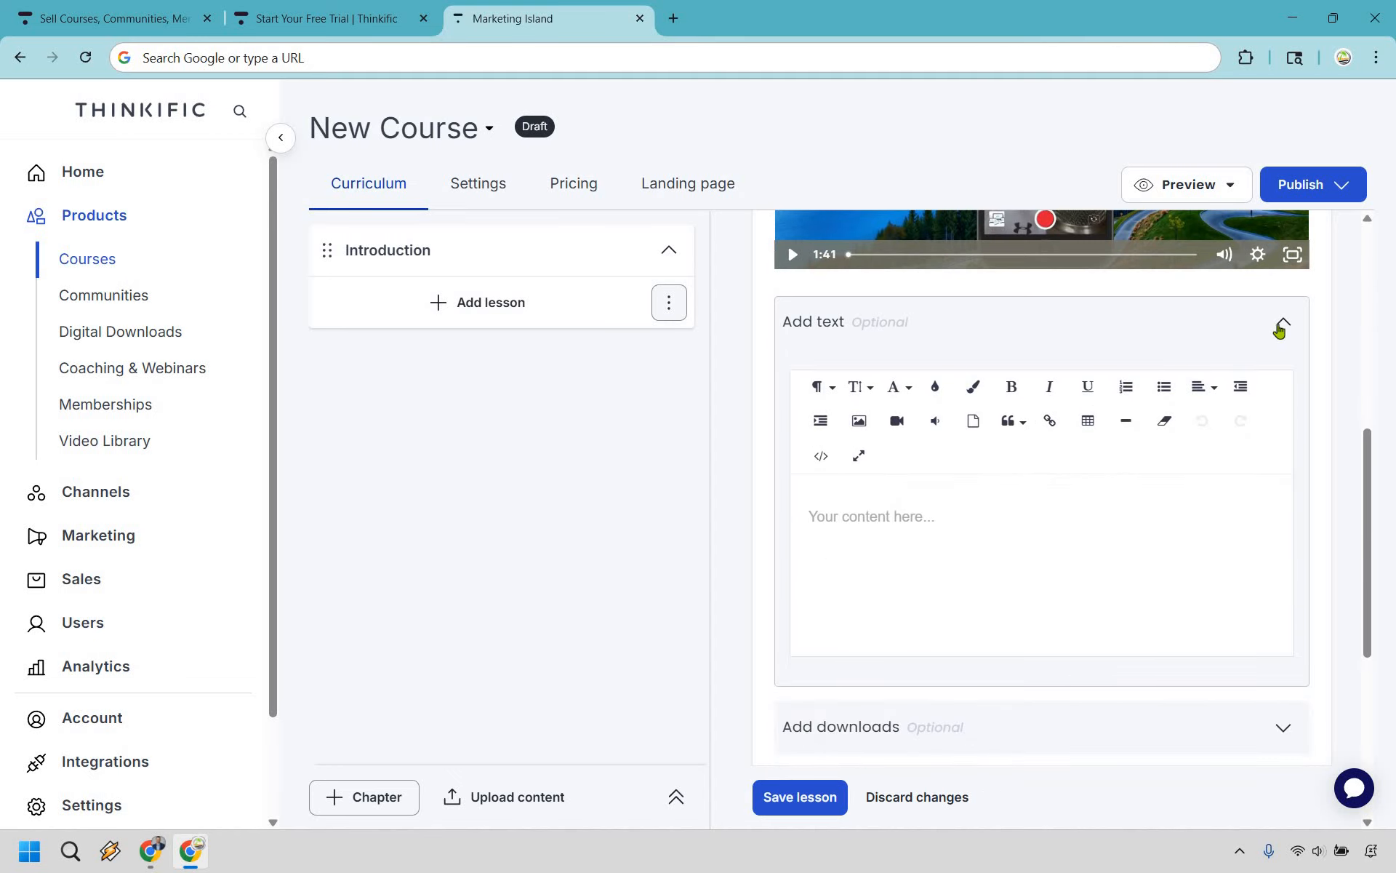
{"action": "left_click", "coordinate": [1280, 330]}
{"action": "left_click", "coordinate": [1113, 396]}
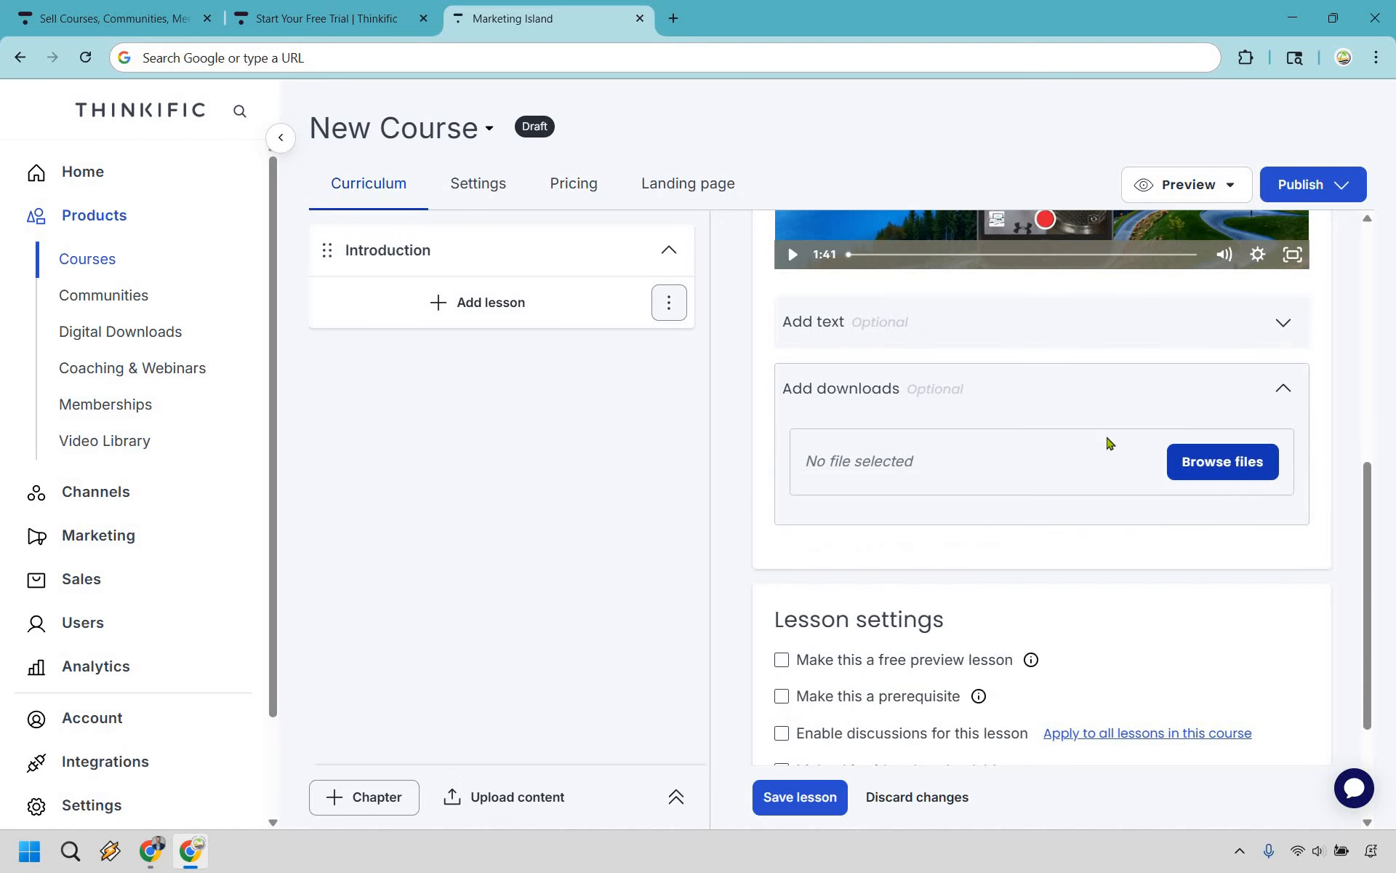
{"action": "left_click", "coordinate": [1191, 406]}
{"action": "scroll", "coordinate": [1234, 393], "scroll_direction": "down", "scroll_amount": 2}
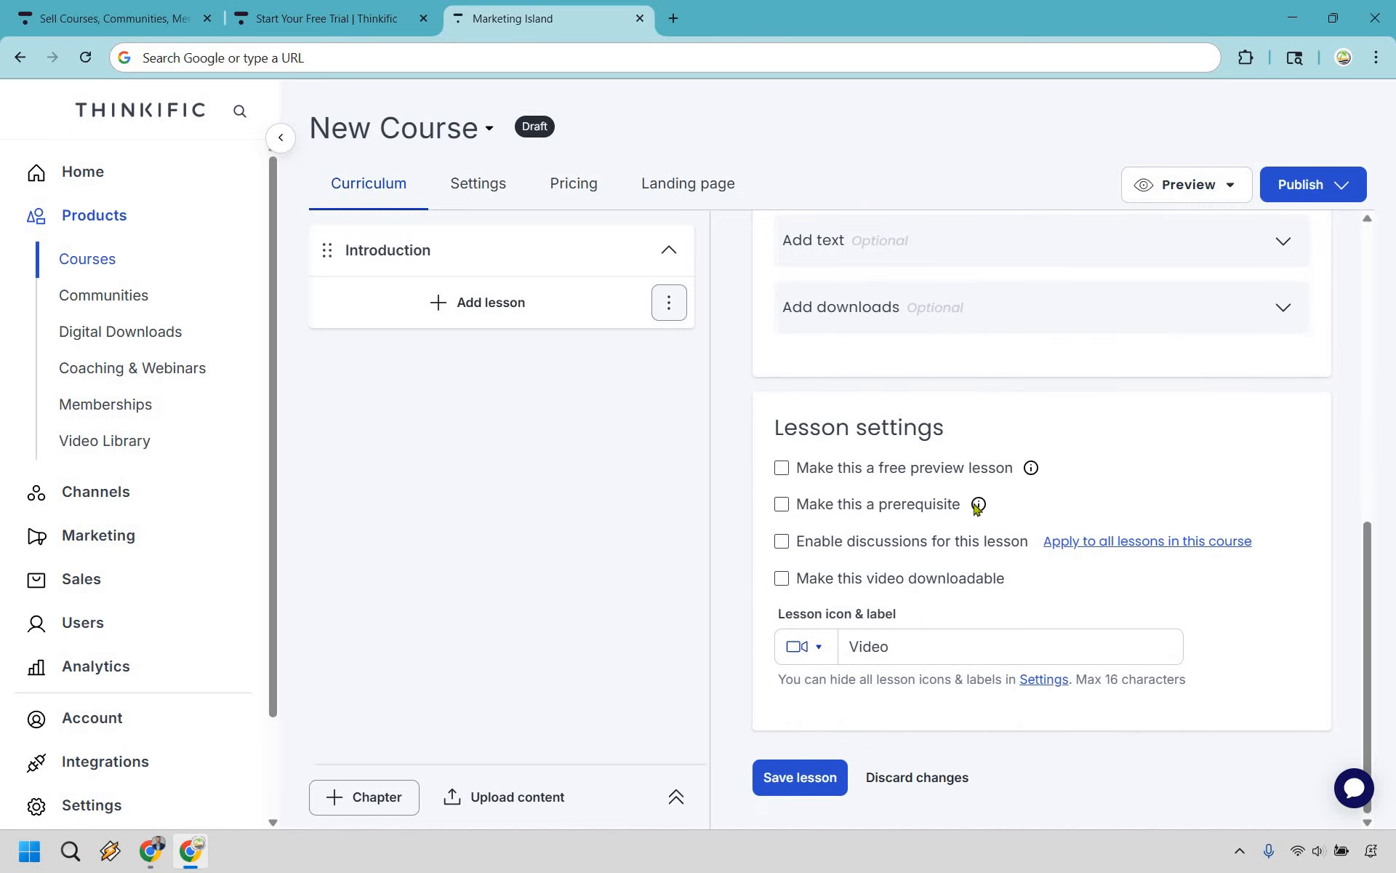
{"action": "mouse_move", "coordinate": [976, 506]}
{"action": "scroll", "coordinate": [1123, 542], "scroll_direction": "up", "scroll_amount": 8}
{"action": "scroll", "coordinate": [1259, 542], "scroll_direction": "down", "scroll_amount": 4}
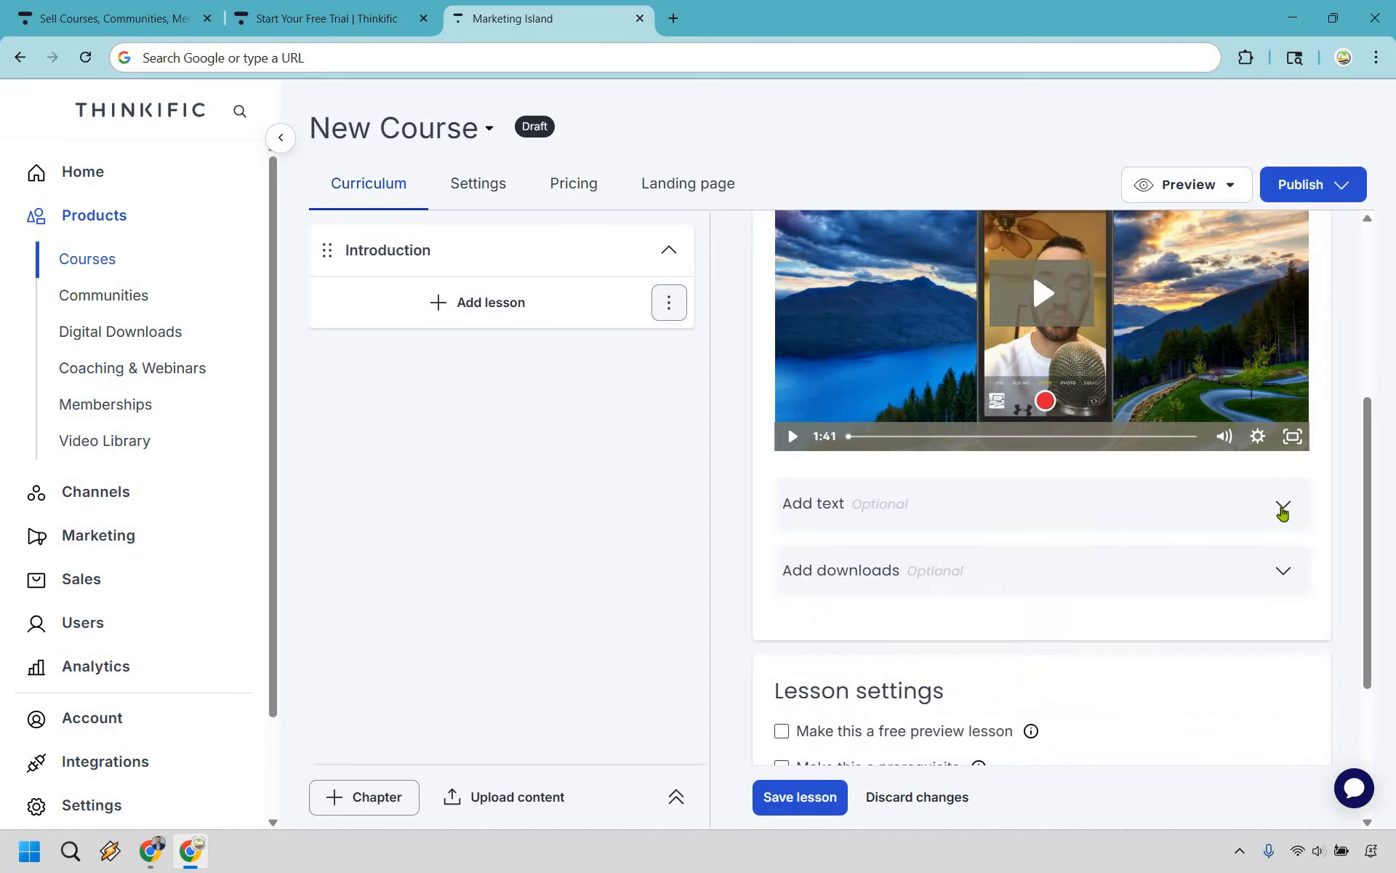
Add the text "Thanks for signing up" to the Introduction video lesson and save the lesson
{"action": "left_click", "coordinate": [1283, 512]}
{"action": "scroll", "coordinate": [973, 568], "scroll_direction": "down", "scroll_amount": 3}
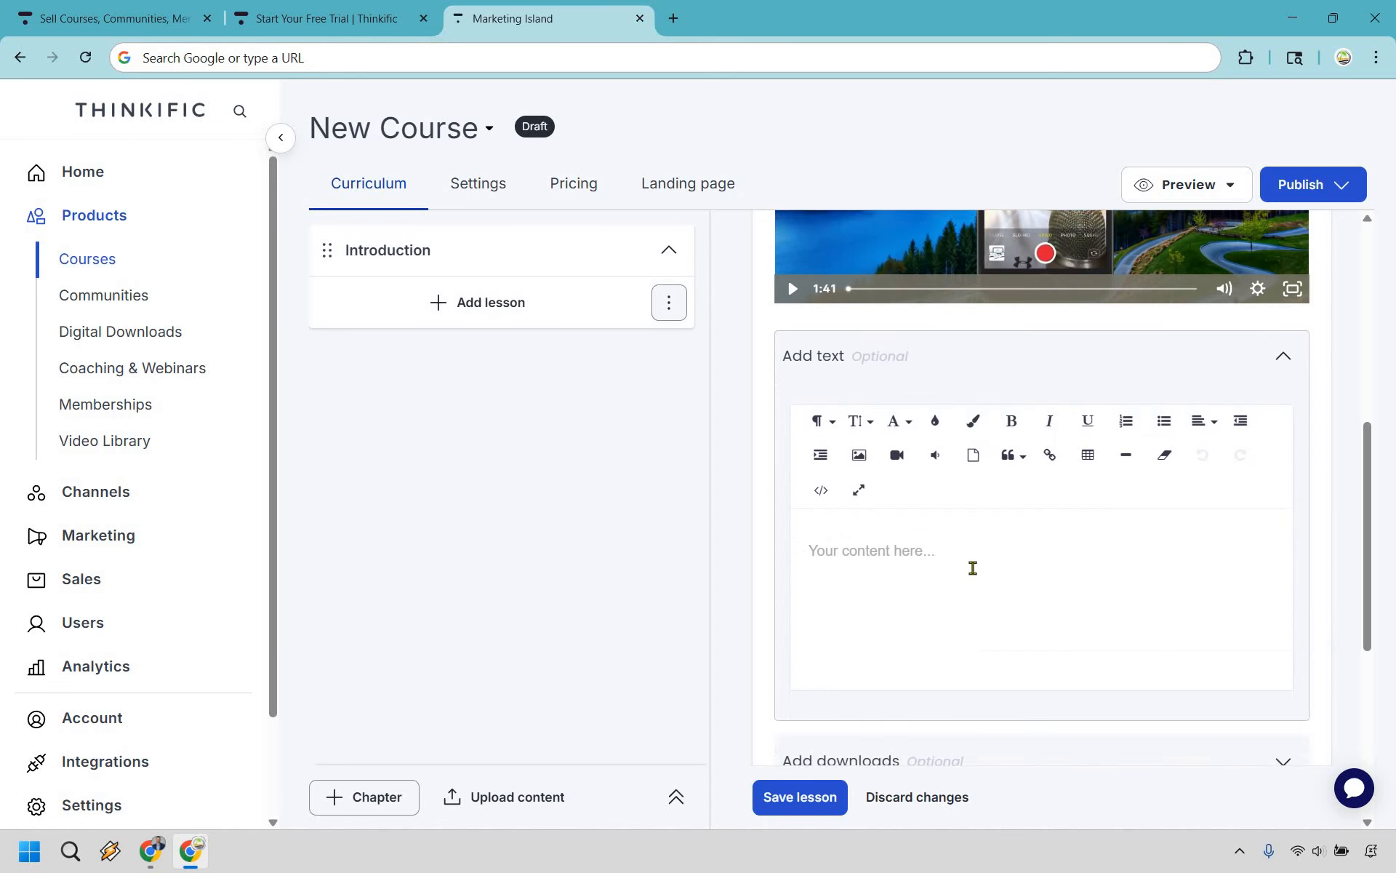
{"action": "type", "text": "Thanks "}
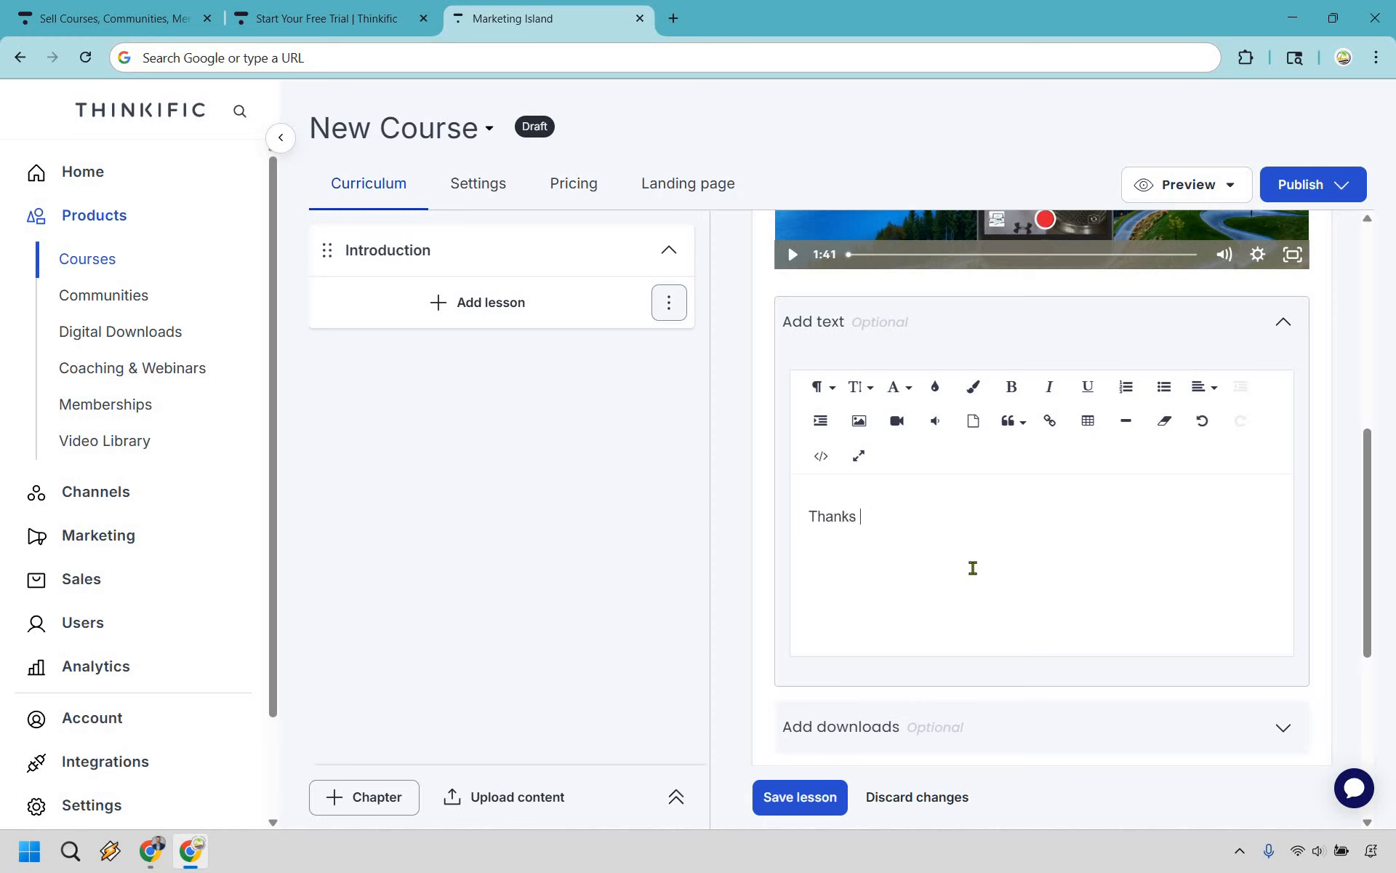
{"action": "type", "text": "for signing up"}
{"action": "left_click", "coordinate": [799, 797]}
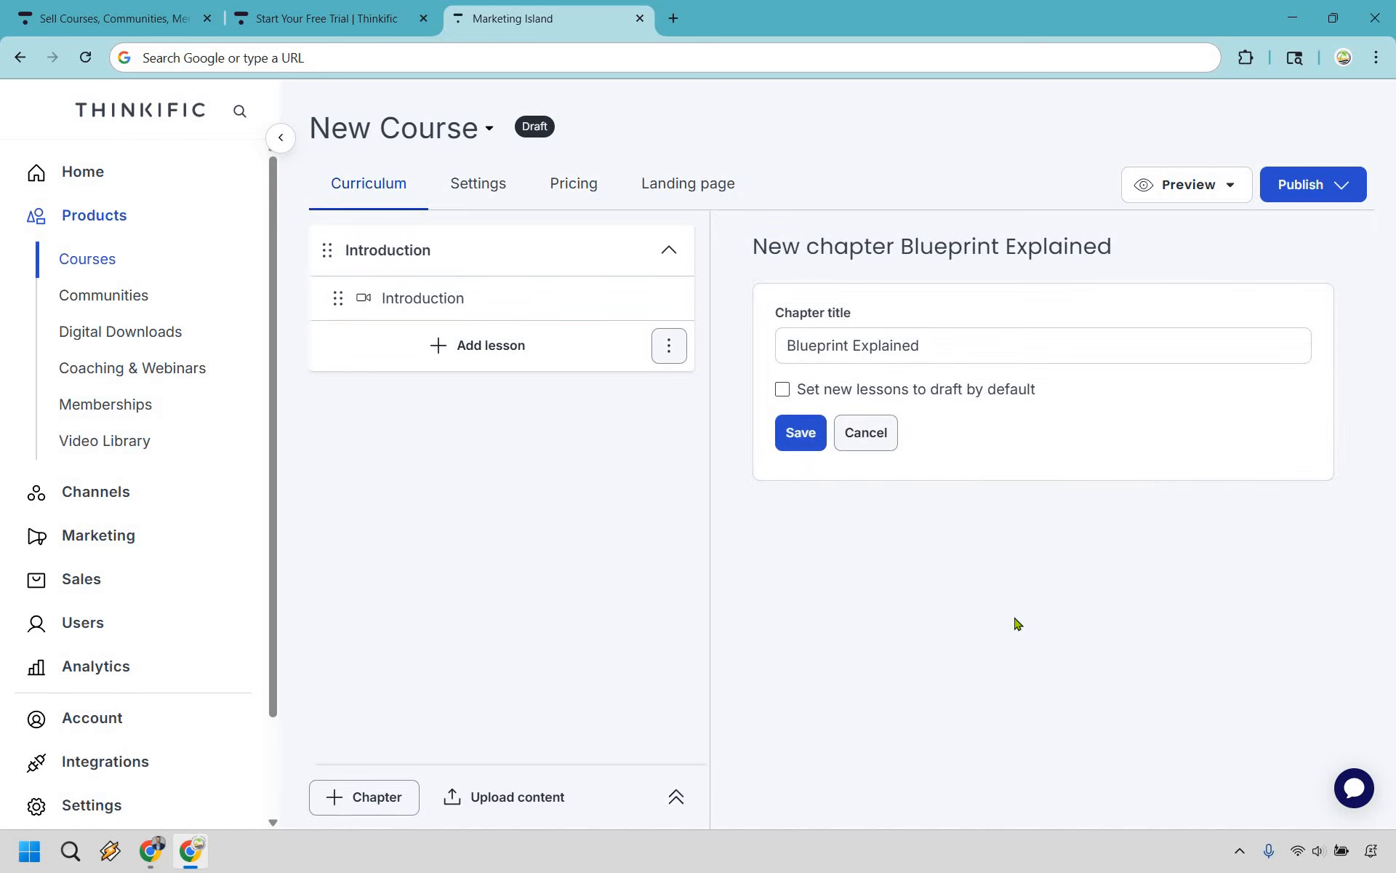
Save a second chapter titled "Blueprint Explained" and add a video lesson of the same title using Blueprint Explained.mp4
{"action": "left_click", "coordinate": [796, 440]}
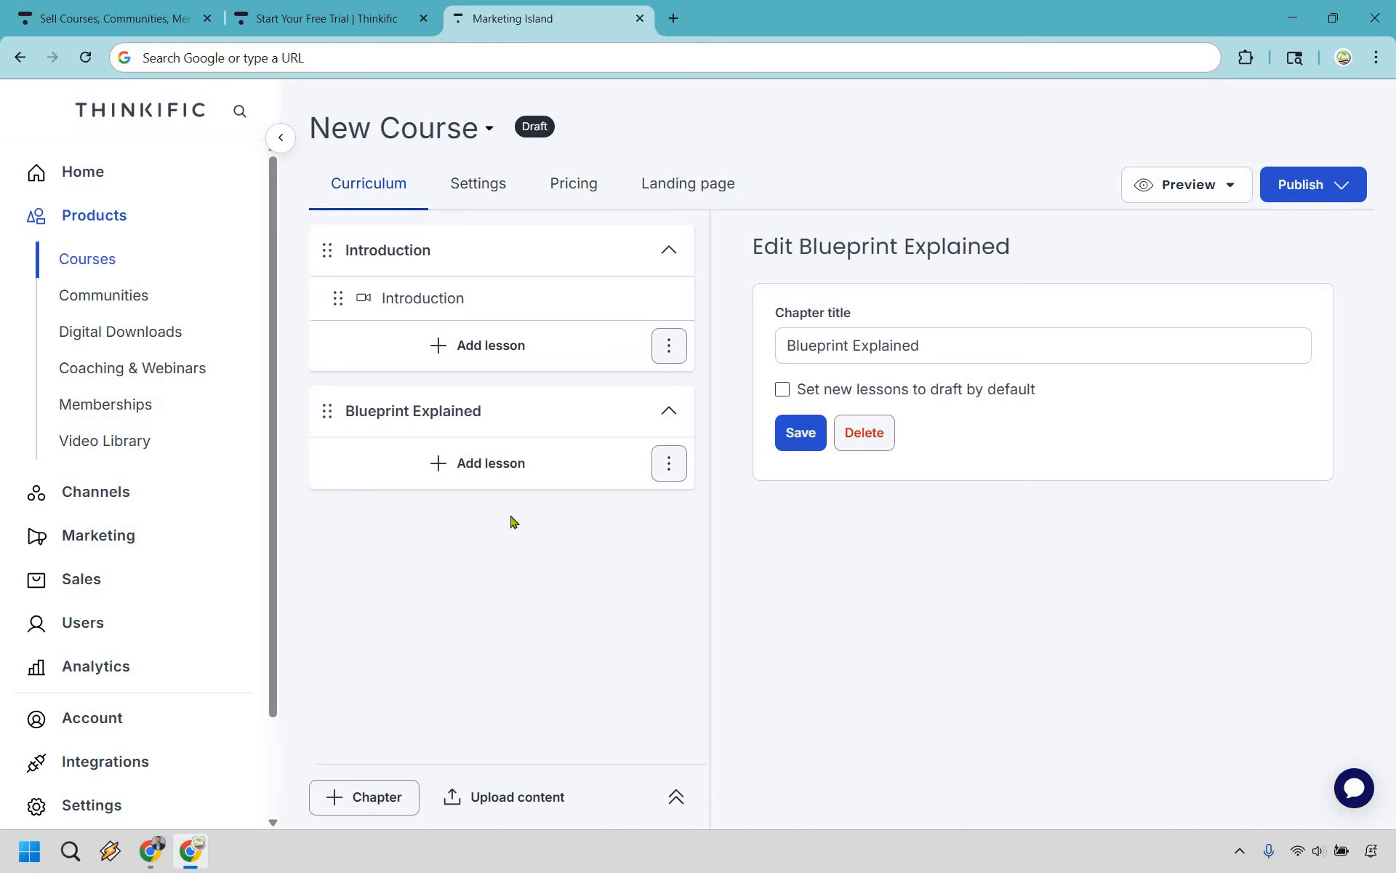
{"action": "left_click", "coordinate": [484, 464]}
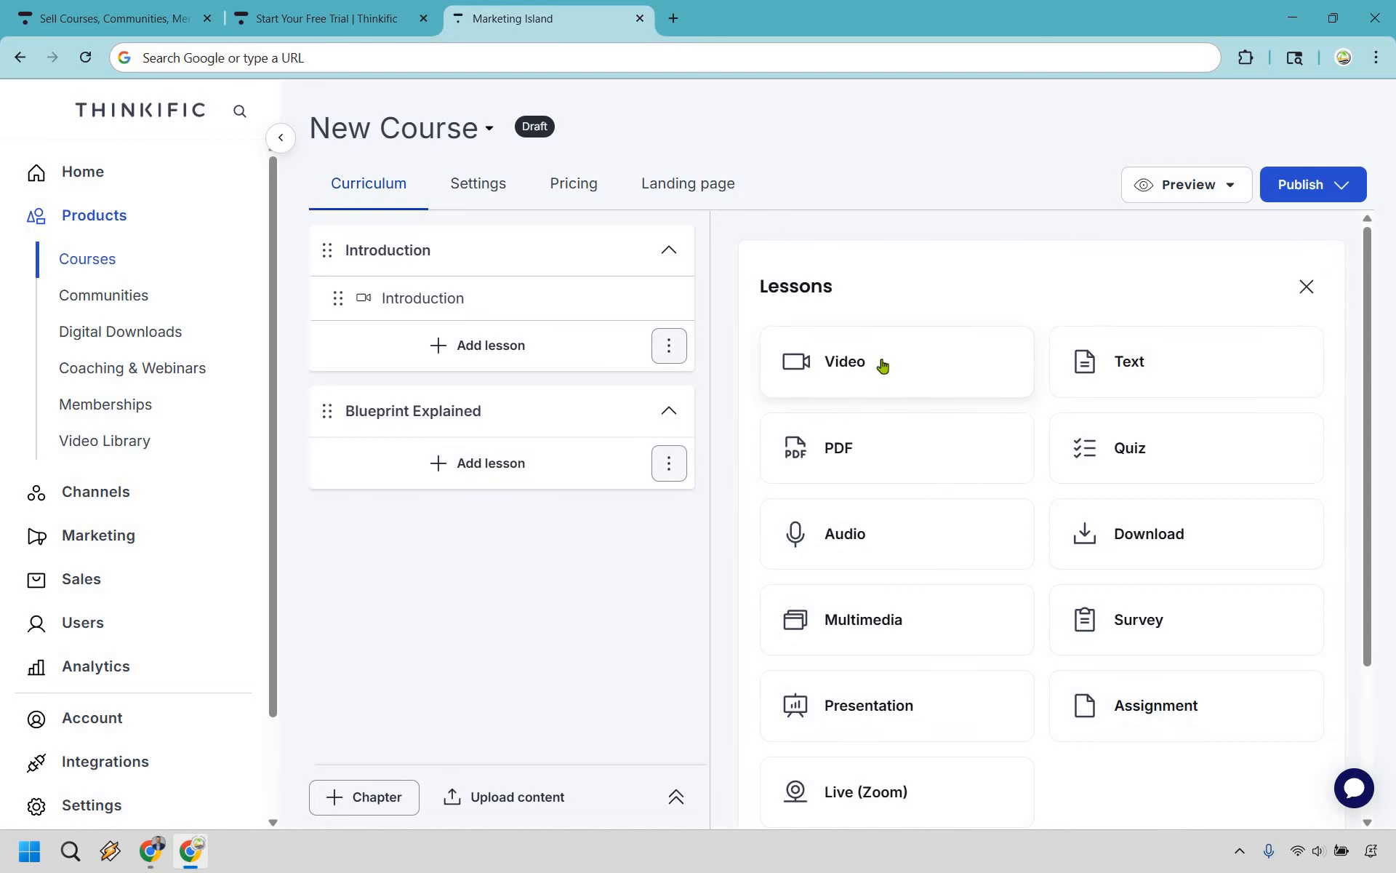
{"action": "left_click", "coordinate": [882, 365]}
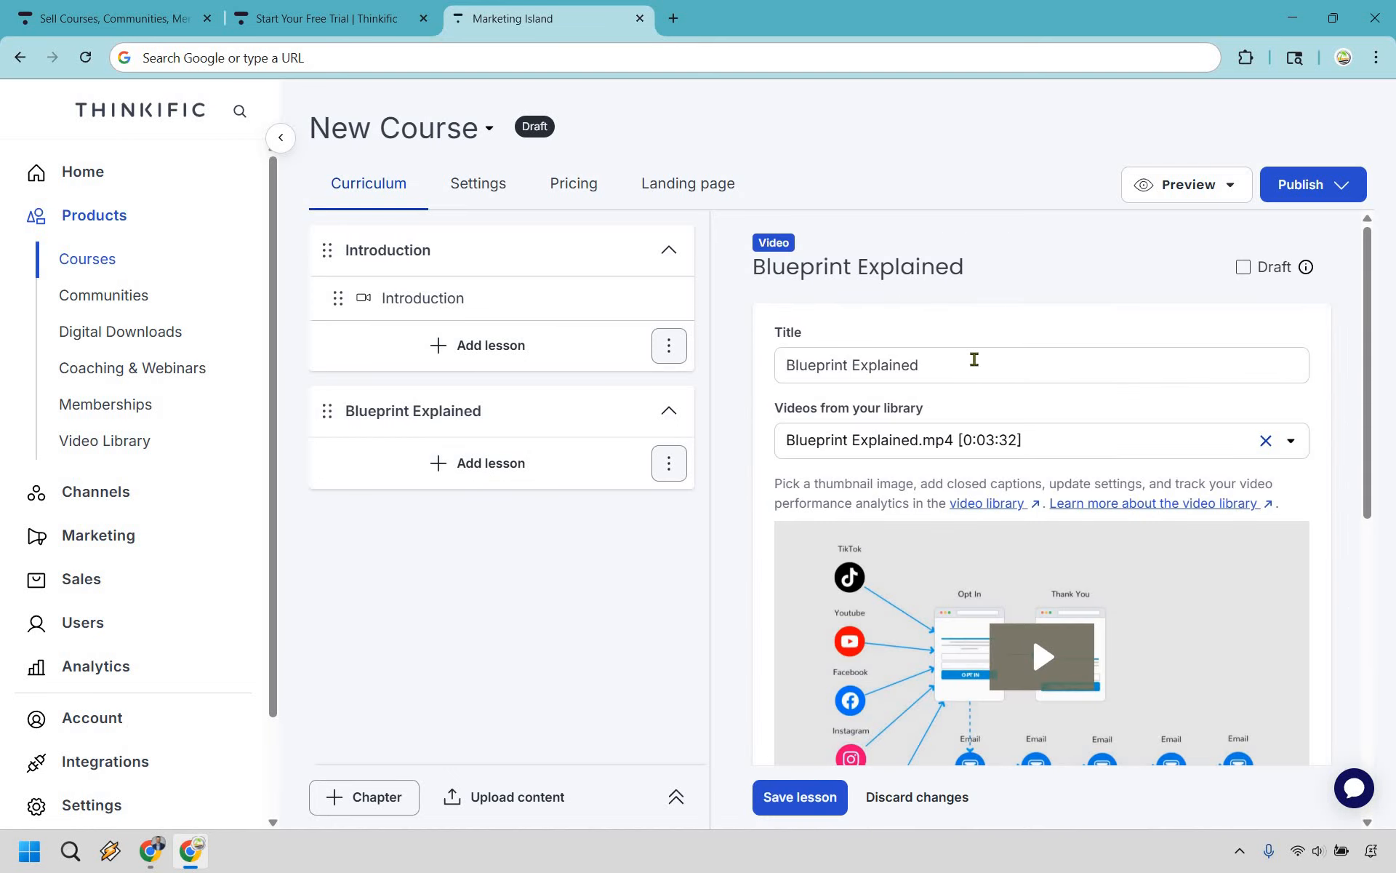
{"action": "scroll", "coordinate": [1050, 467], "scroll_direction": "down", "scroll_amount": 5}
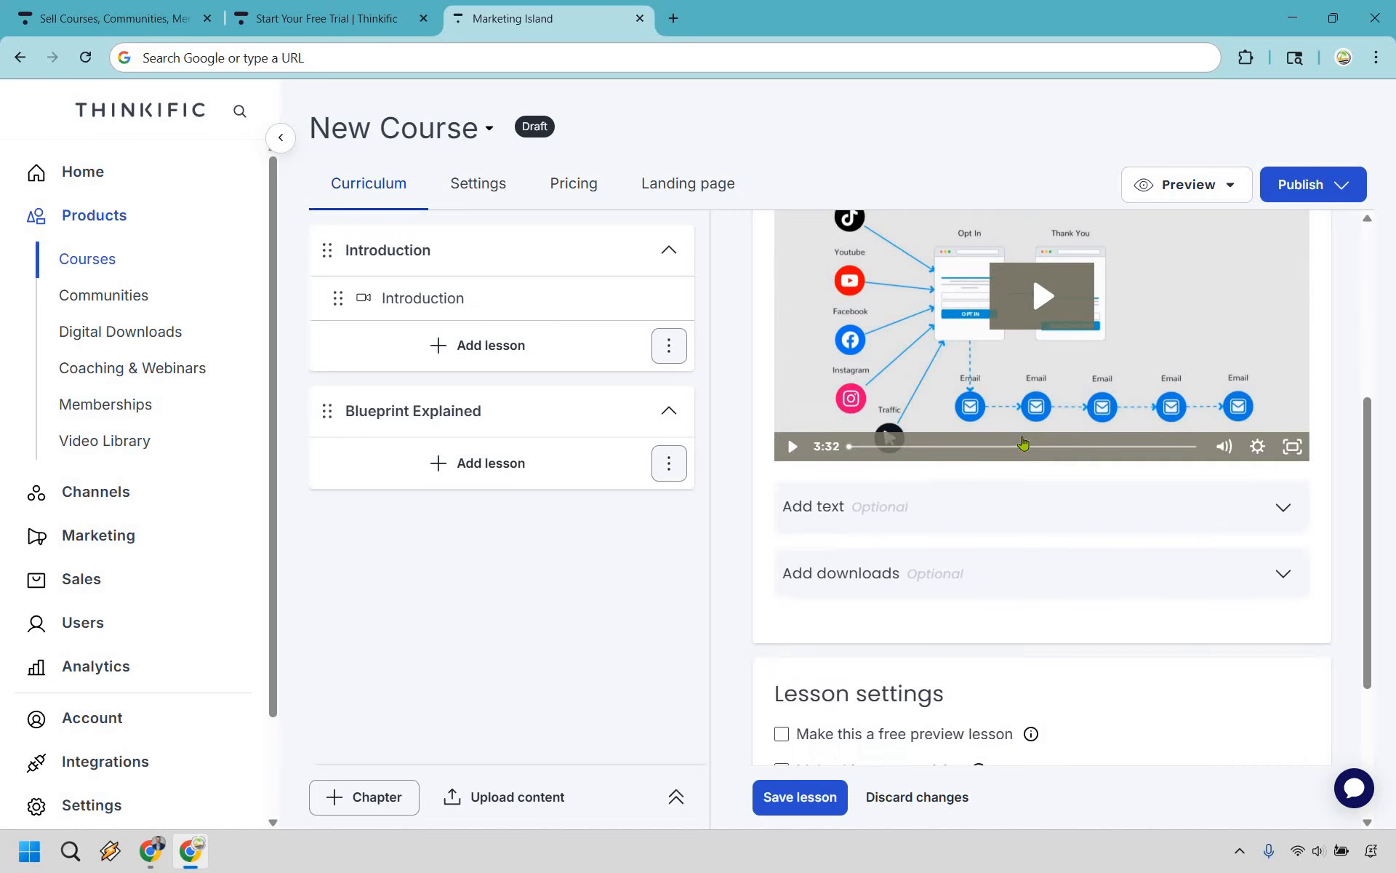
{"action": "scroll", "coordinate": [1059, 495], "scroll_direction": "down", "scroll_amount": 3}
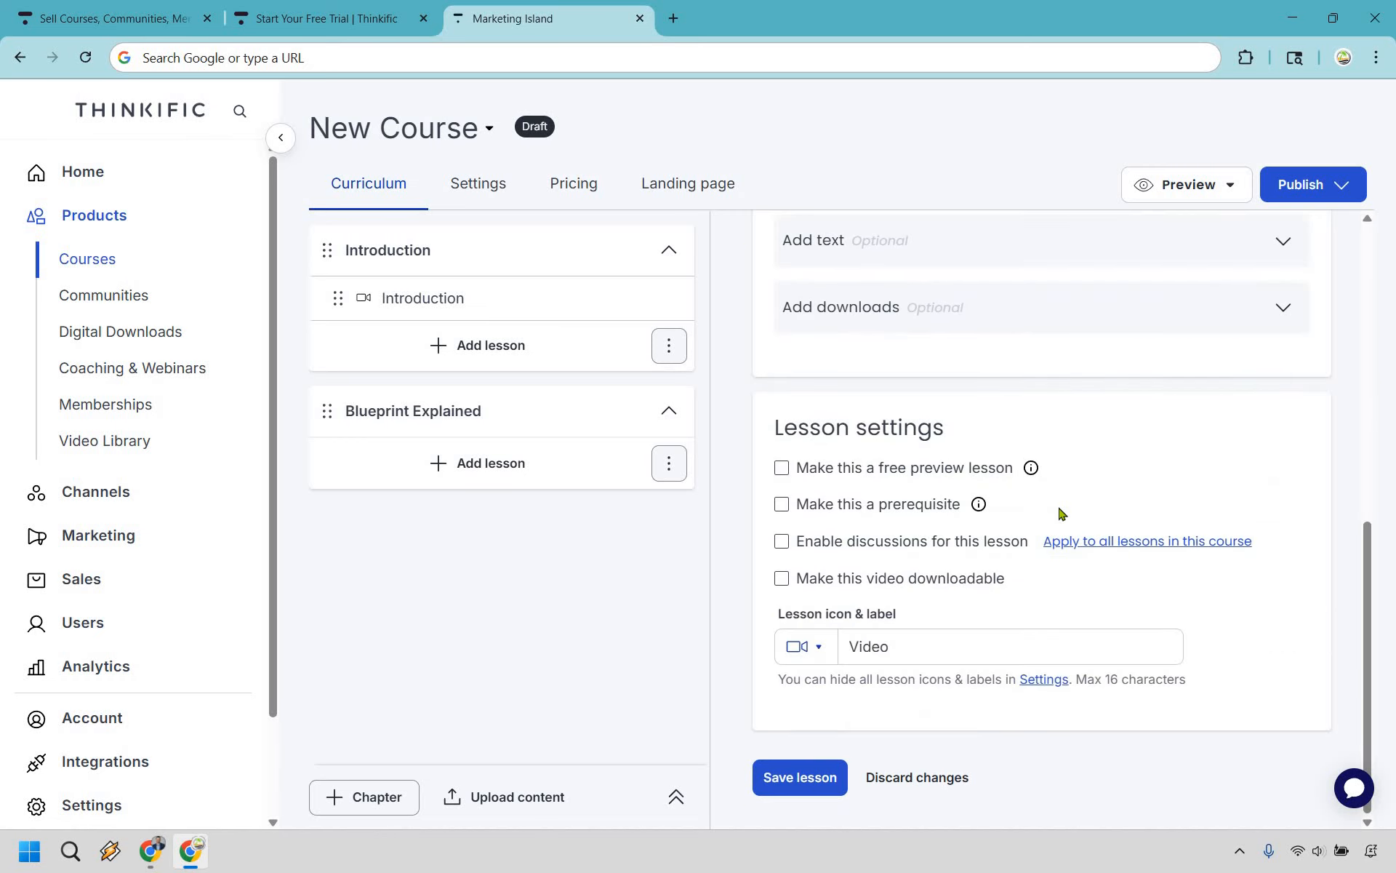
{"action": "scroll", "coordinate": [1061, 494], "scroll_direction": "up", "scroll_amount": 8}
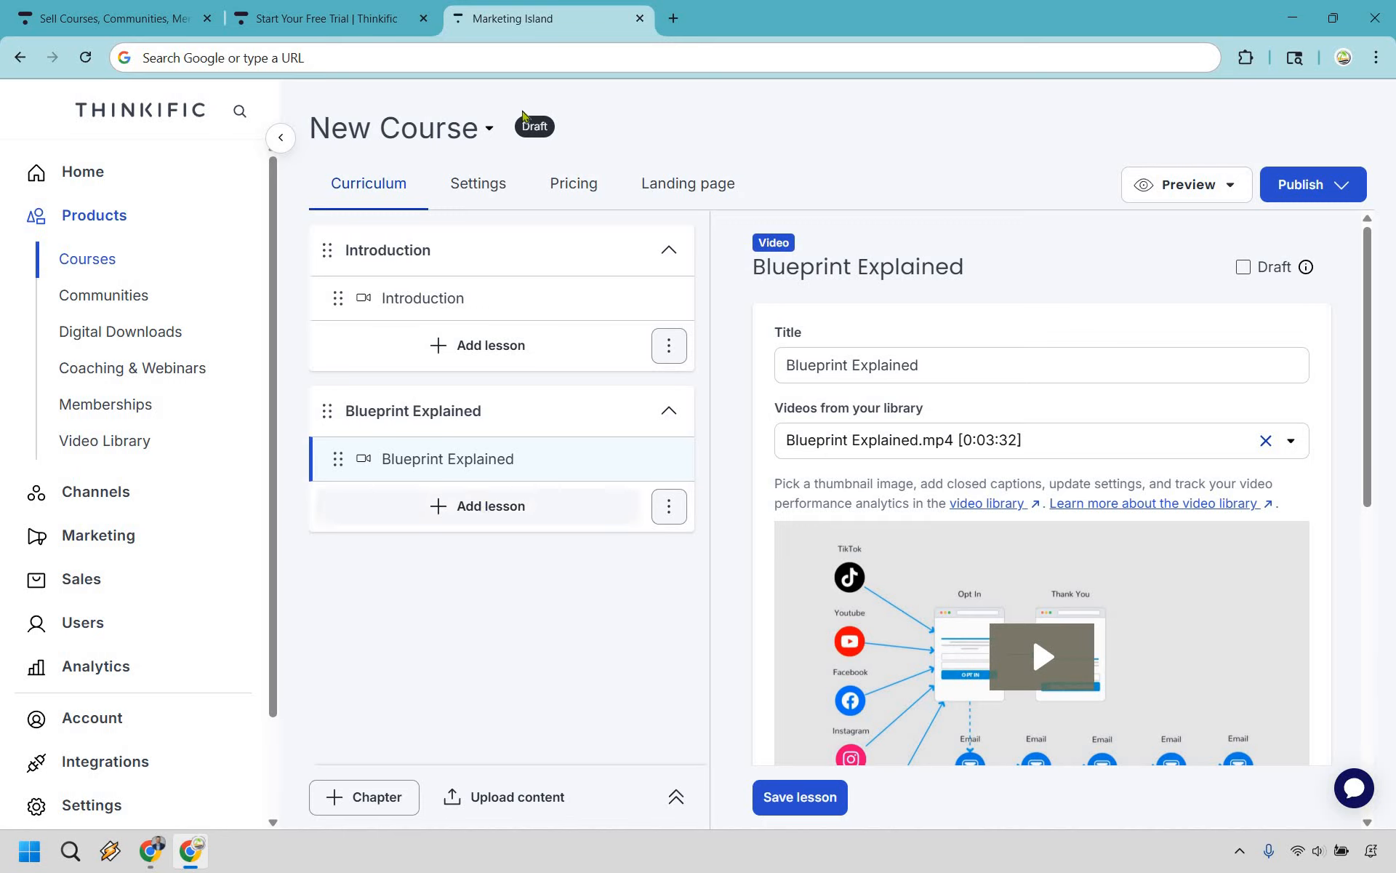
Add a quiz lesson titled "The Main Goal" to the Blueprint Explained chapter and review its lesson settings
{"action": "left_click", "coordinate": [482, 509]}
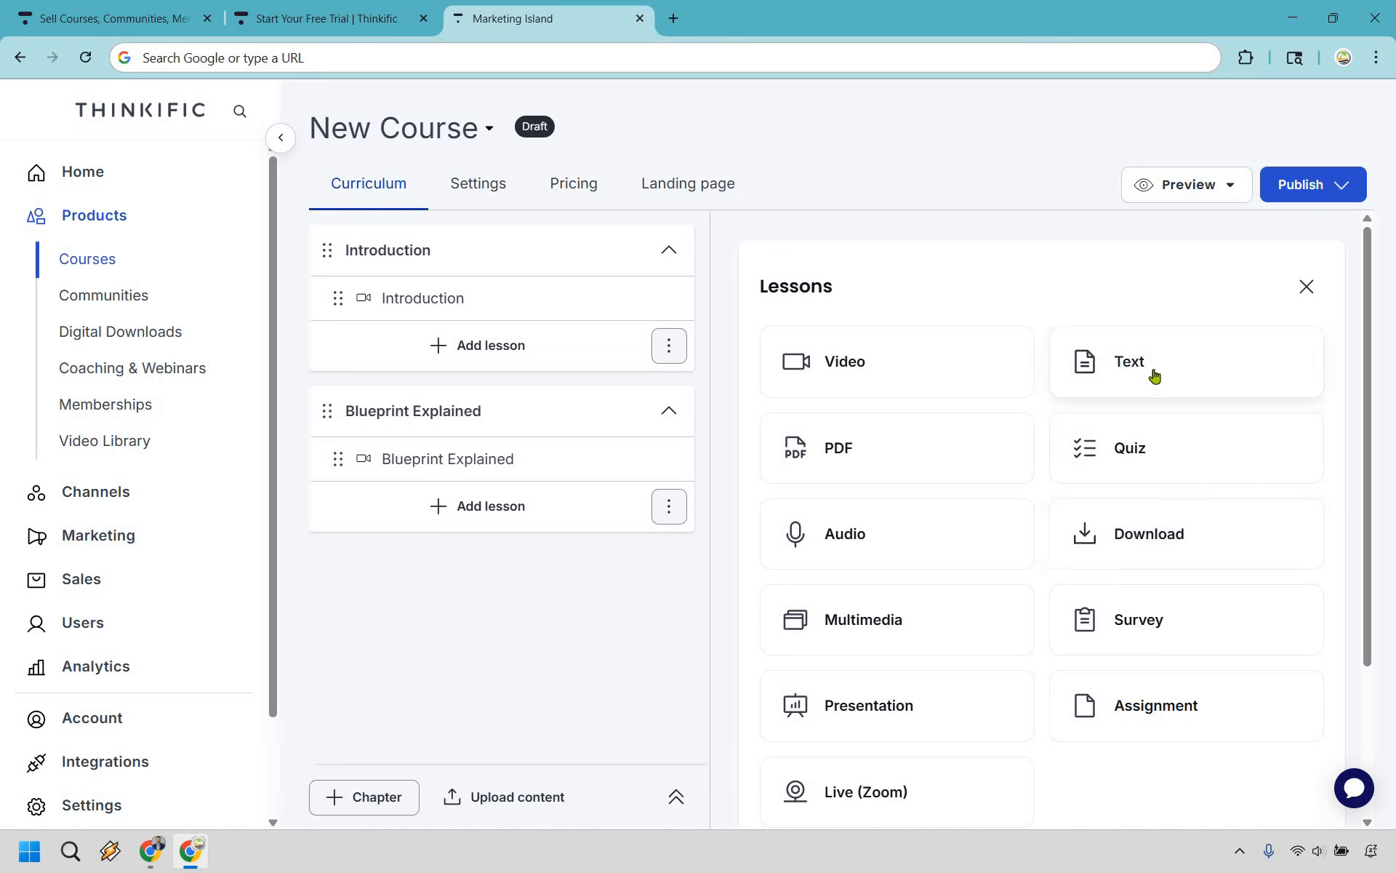
{"action": "left_click", "coordinate": [1158, 443]}
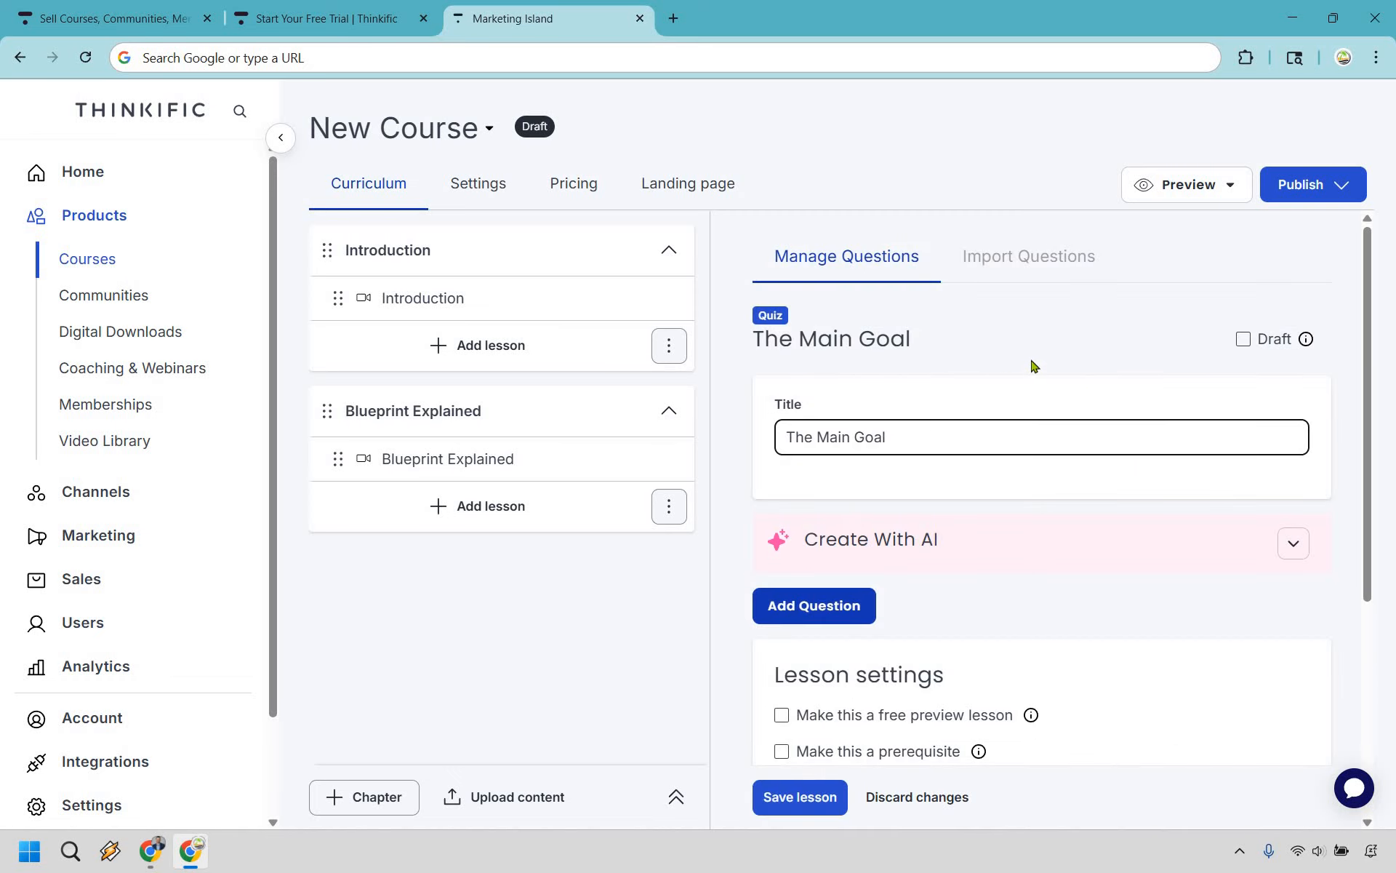
{"action": "scroll", "coordinate": [1019, 489], "scroll_direction": "down", "scroll_amount": 2}
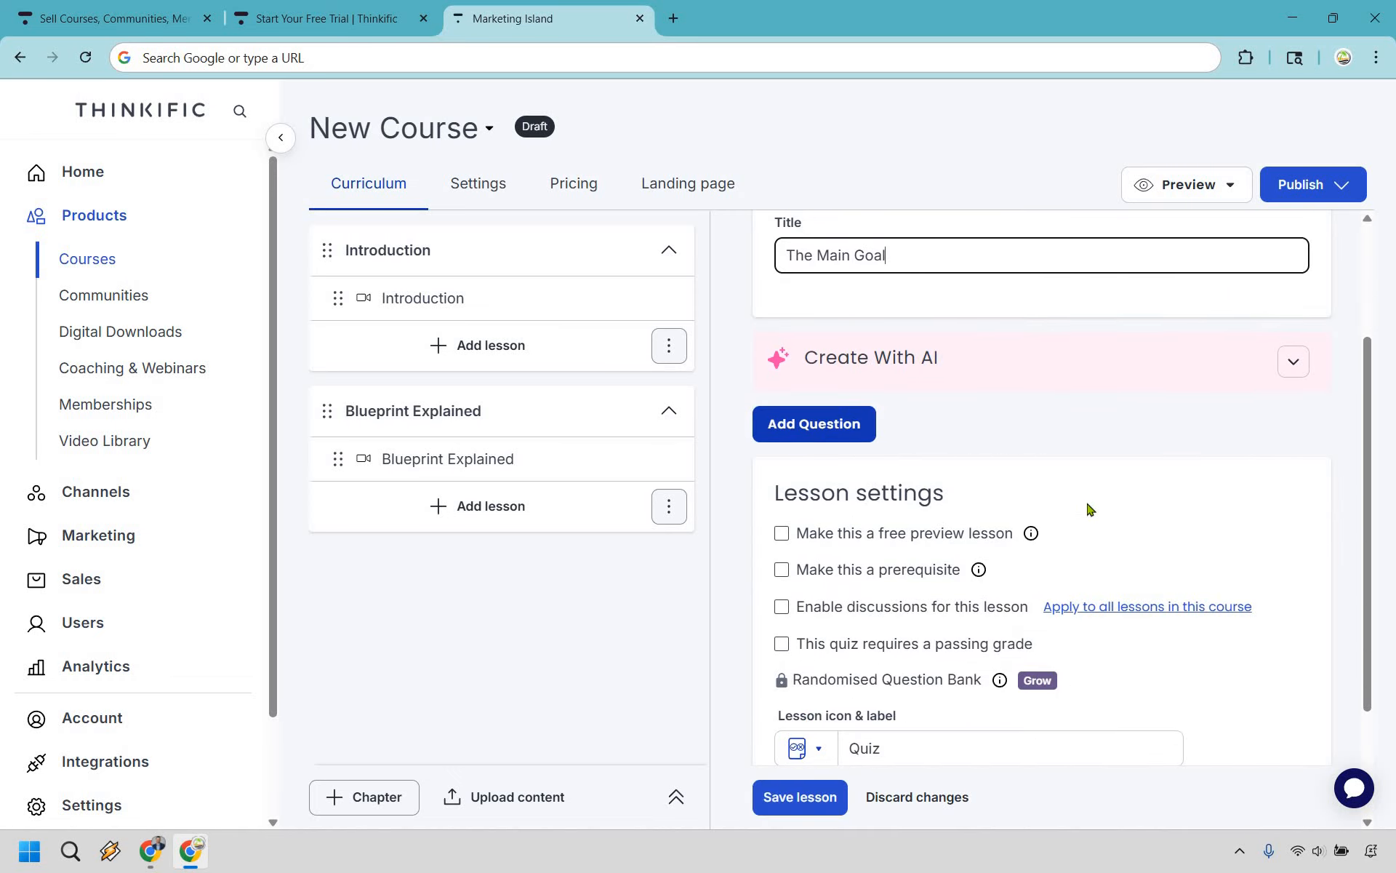
{"action": "scroll", "coordinate": [972, 508], "scroll_direction": "down", "scroll_amount": 1}
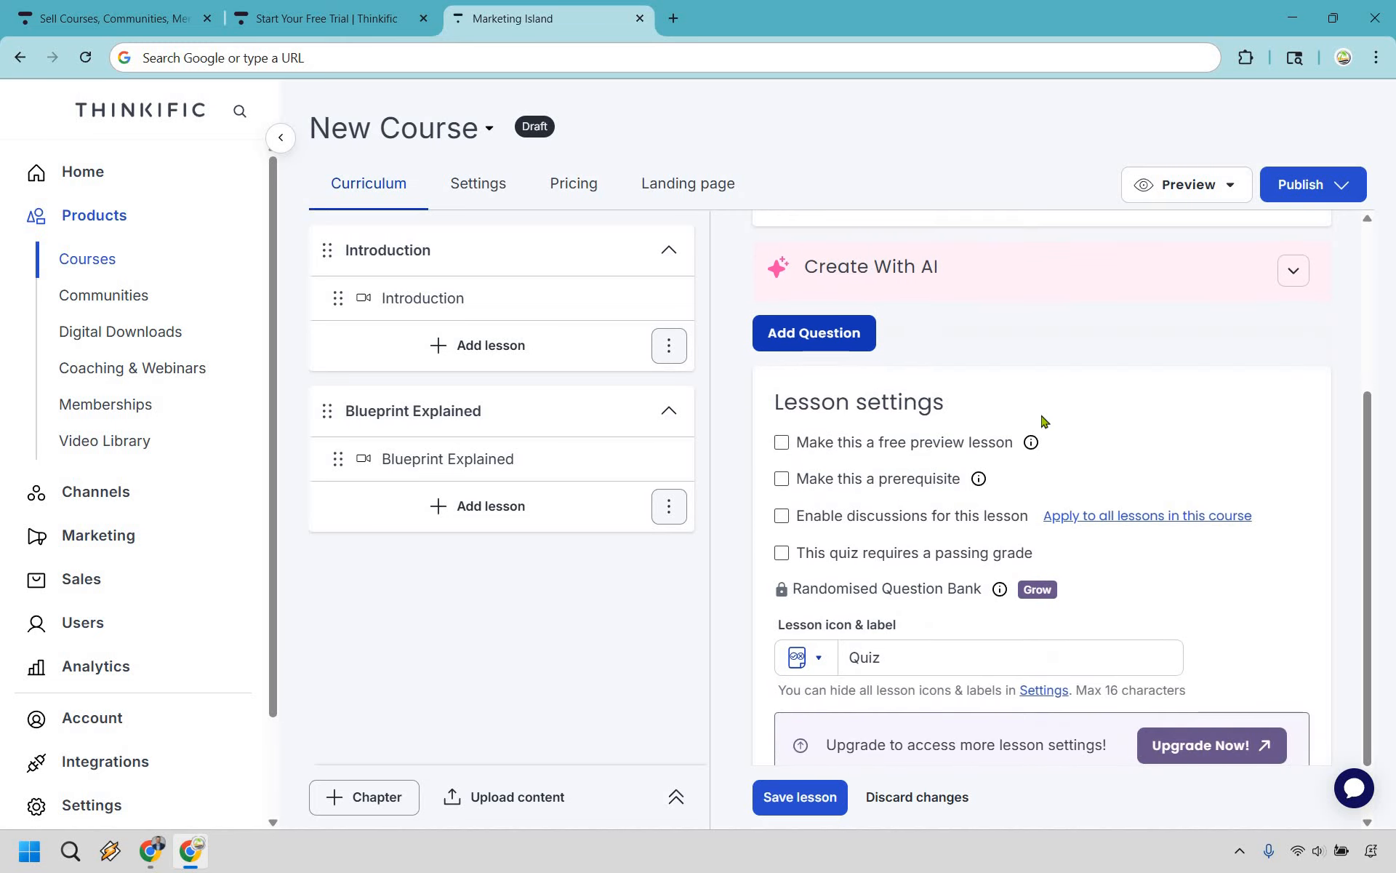
{"action": "scroll", "coordinate": [830, 550], "scroll_direction": "down", "scroll_amount": 1}
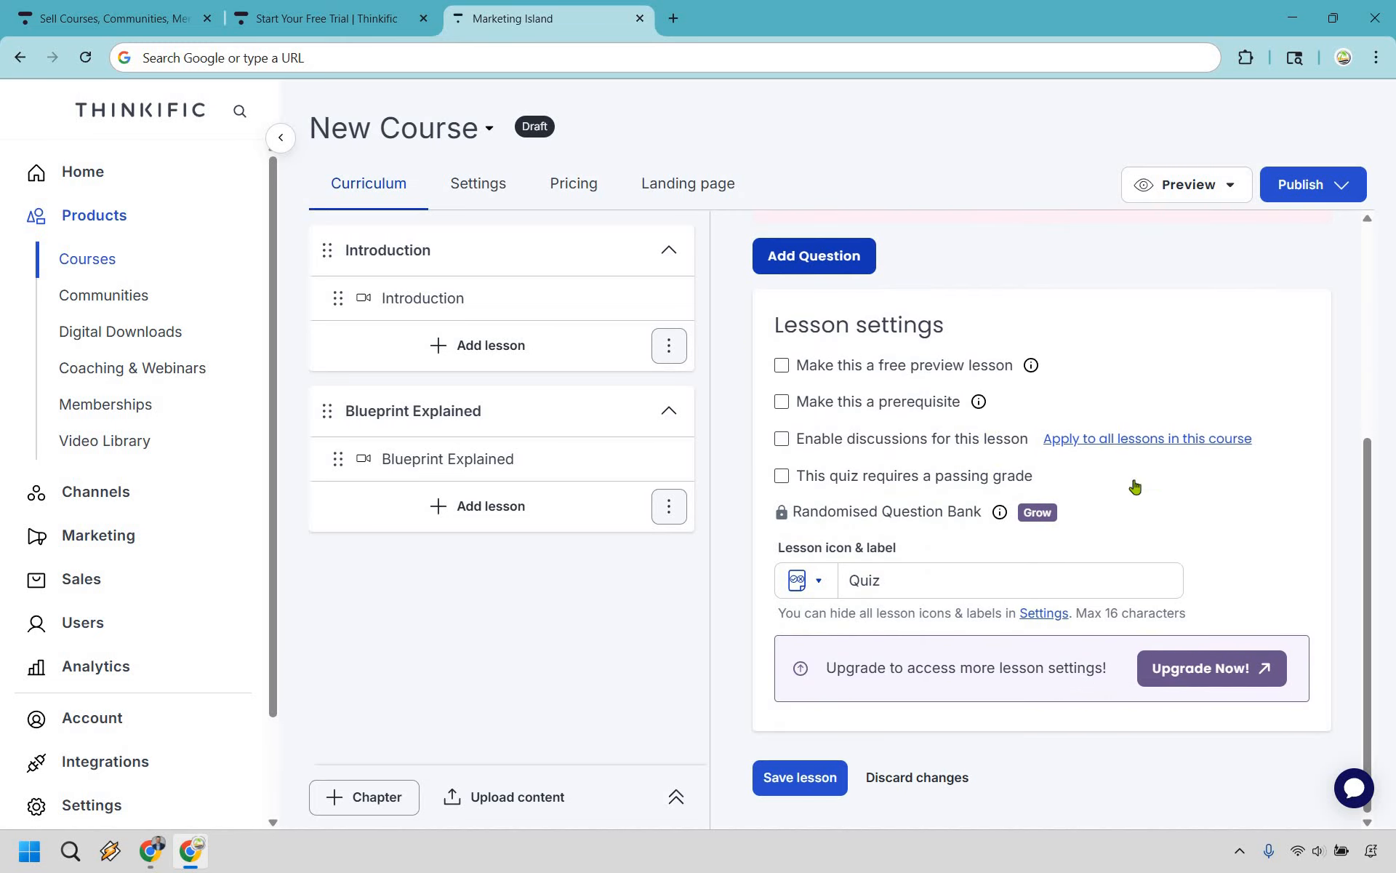
{"action": "scroll", "coordinate": [1022, 545], "scroll_direction": "up", "scroll_amount": 3}
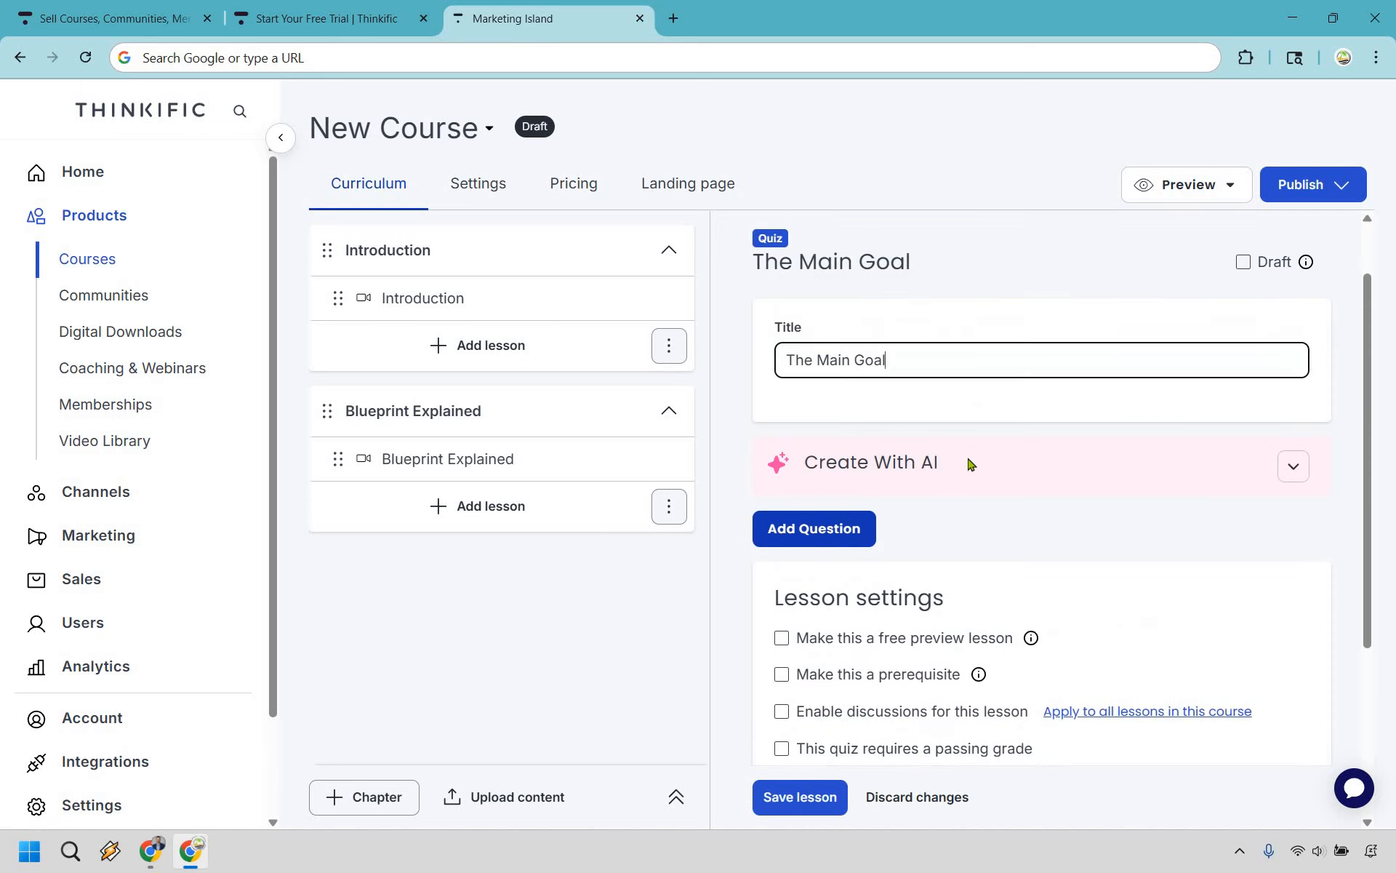
Add a one-correct-answer quiz question reading "What is the main goal of starting up your social media channel?"
{"action": "left_click", "coordinate": [831, 537]}
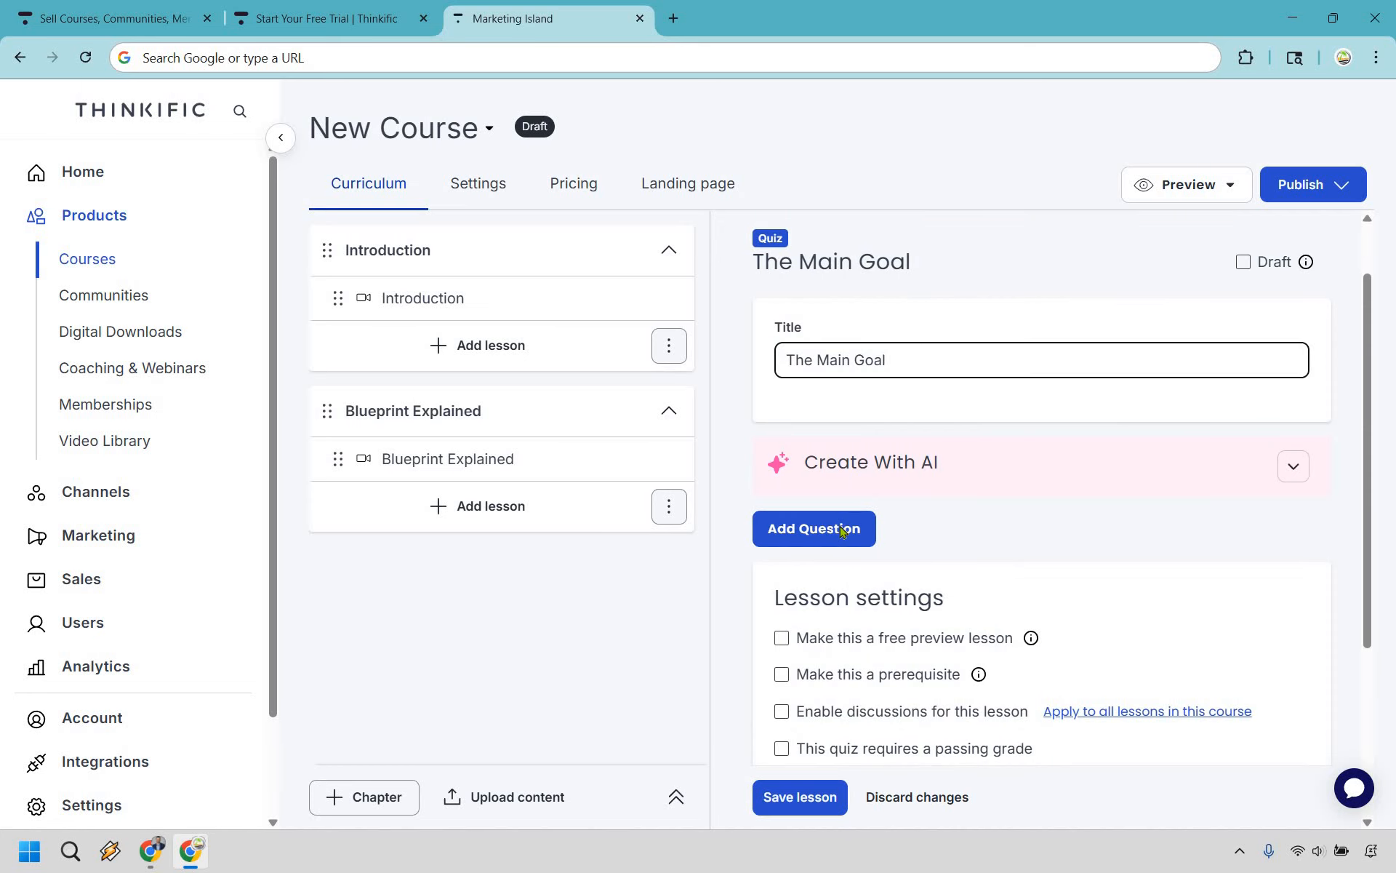
{"action": "scroll", "coordinate": [1000, 407], "scroll_direction": "down", "scroll_amount": 3}
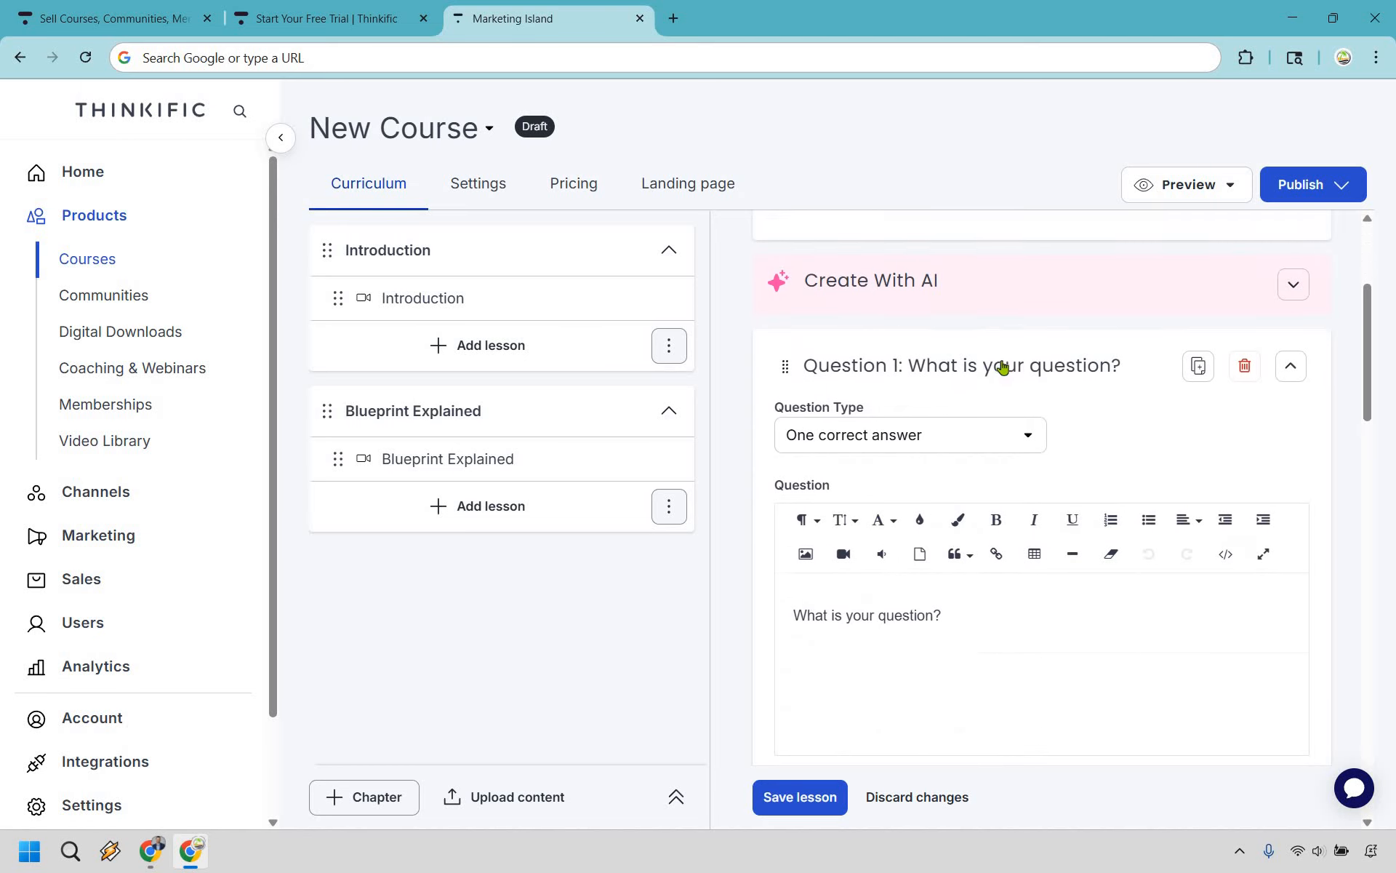
{"action": "left_click", "coordinate": [975, 438]}
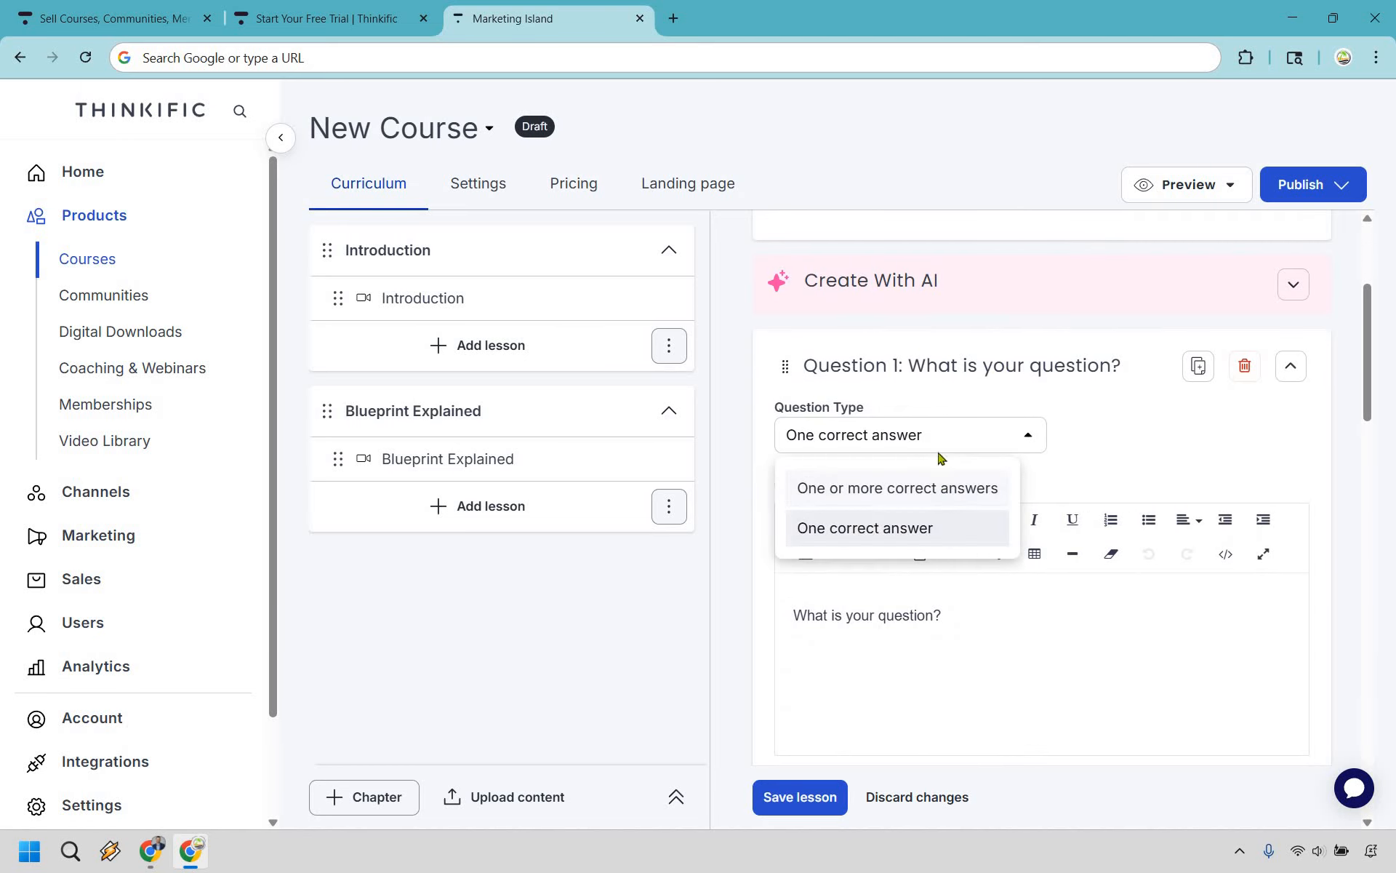
{"action": "left_click", "coordinate": [1174, 446]}
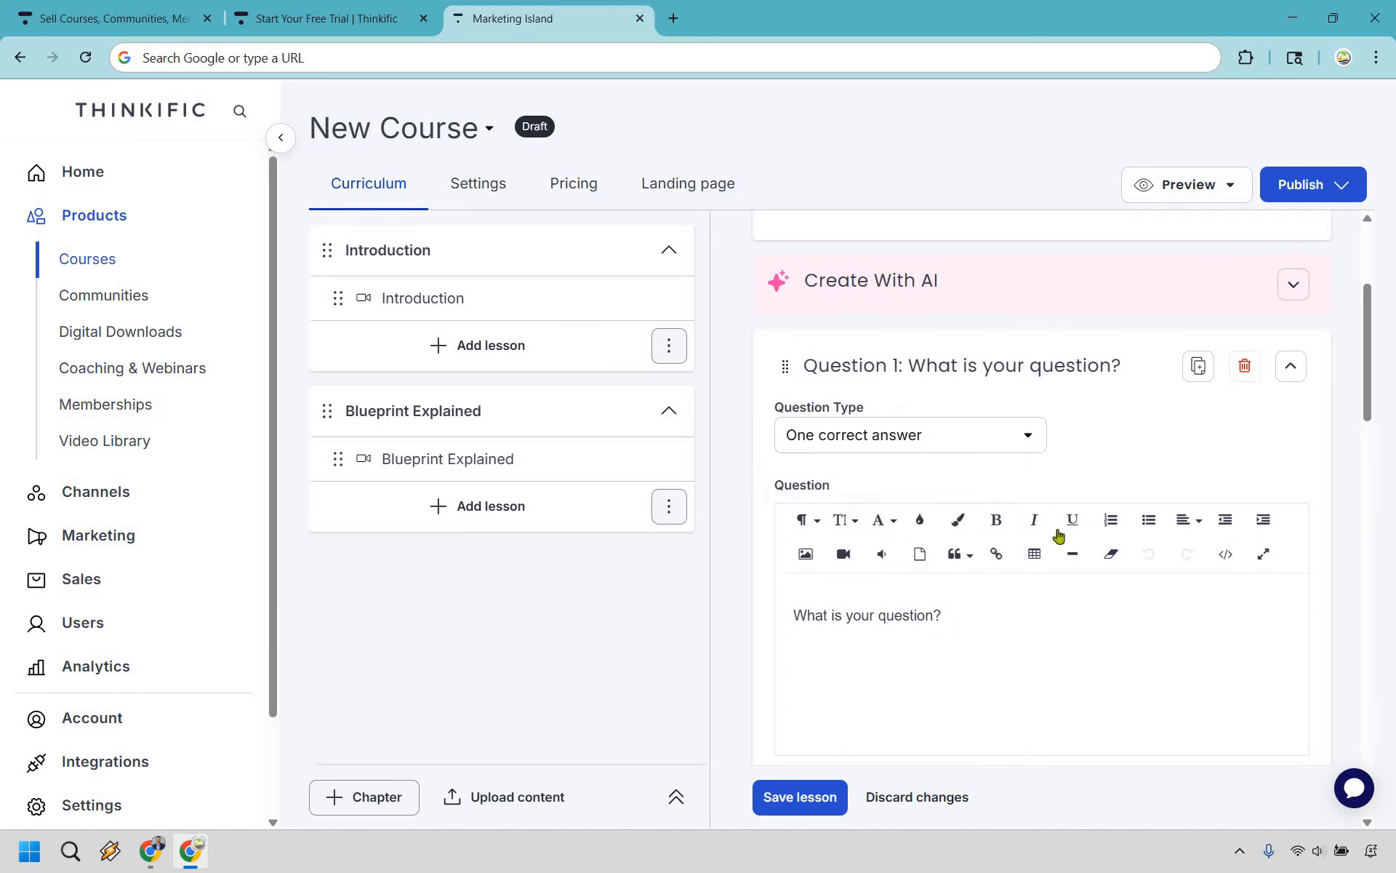
{"action": "triple_click", "coordinate": [985, 615]}
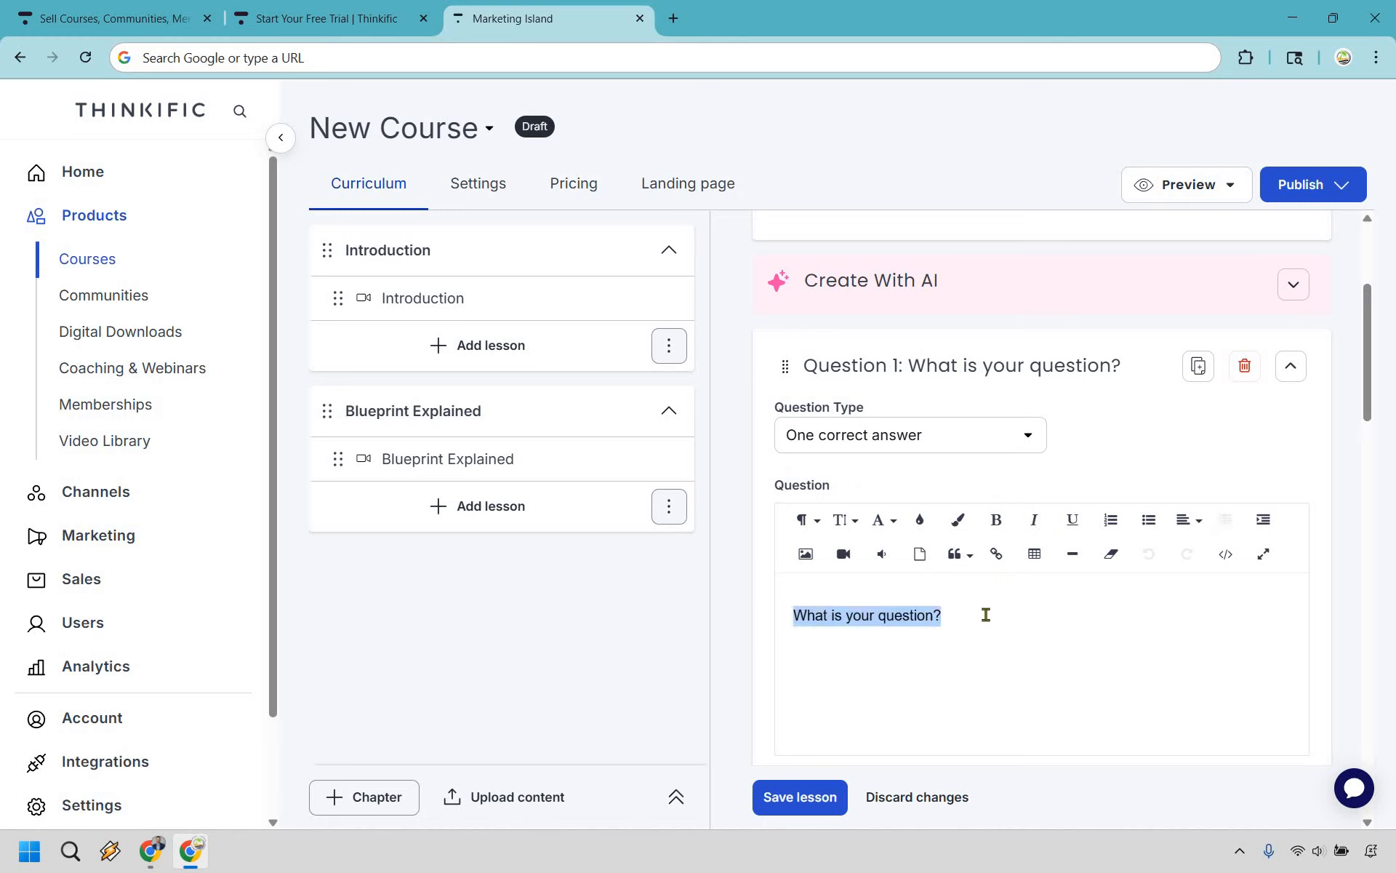
{"action": "type", "text": "What is the main goal of starting up your social media channel?"}
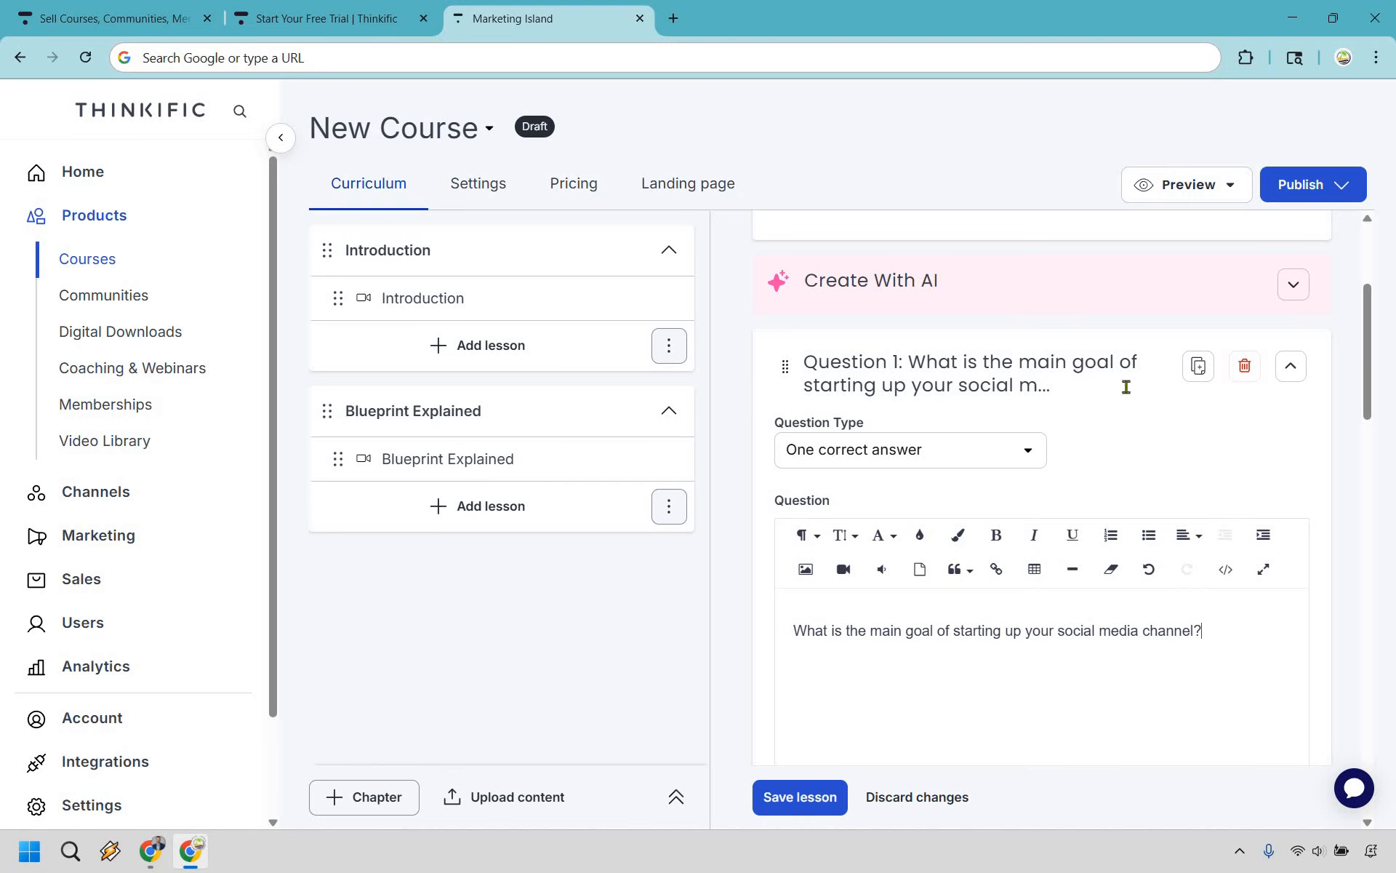
Replace the quiz question's first two answer choices with "Views" and "Subscribers"
{"action": "scroll", "coordinate": [926, 511], "scroll_direction": "down", "scroll_amount": 6}
{"action": "left_click", "coordinate": [912, 541]}
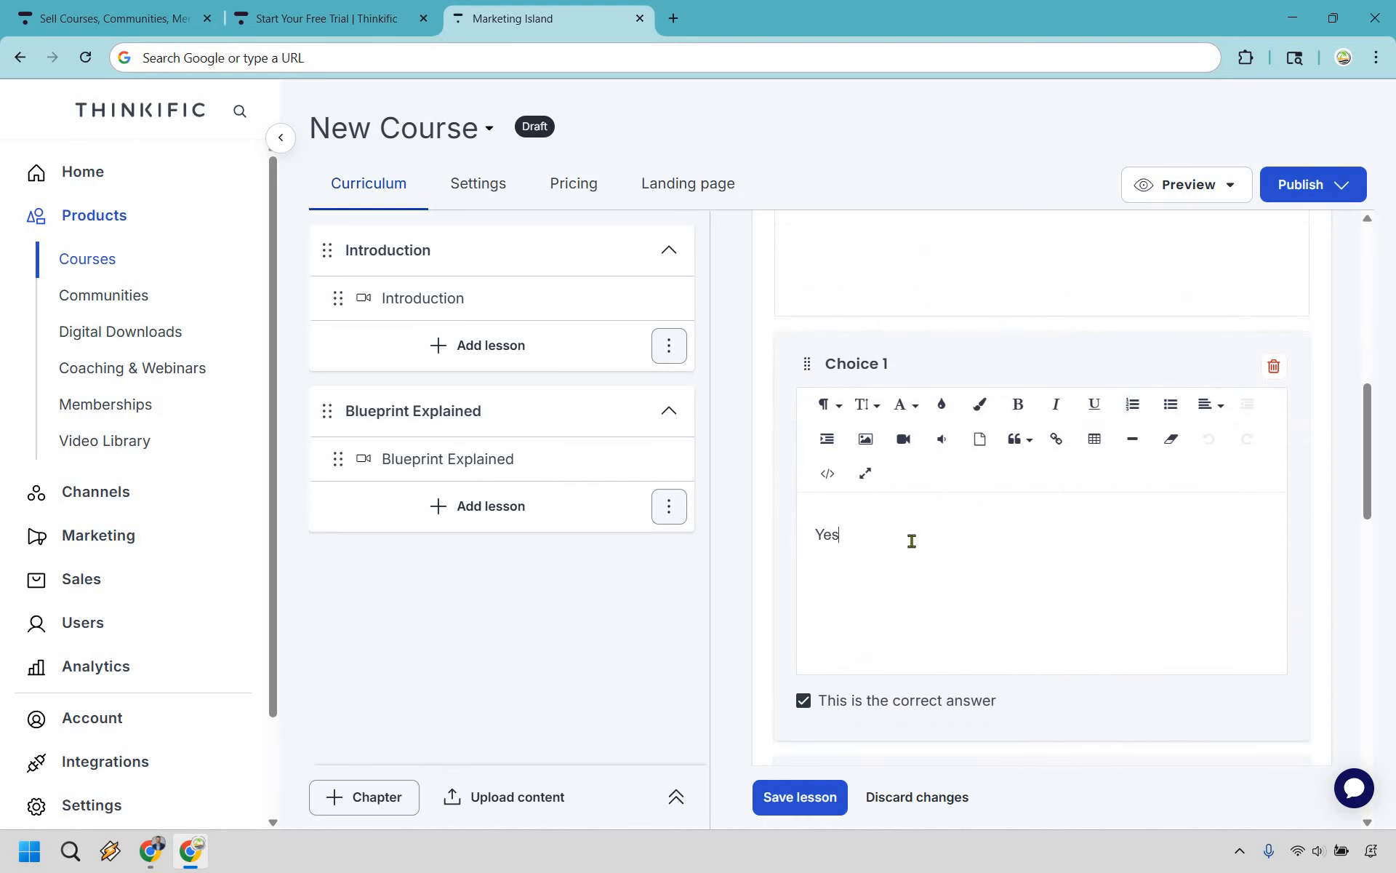
{"action": "key", "text": "ctrl+a"}
{"action": "type", "text": "Views"}
{"action": "scroll", "coordinate": [945, 502], "scroll_direction": "down", "scroll_amount": 5}
{"action": "scroll", "coordinate": [916, 514], "scroll_direction": "down", "scroll_amount": 1}
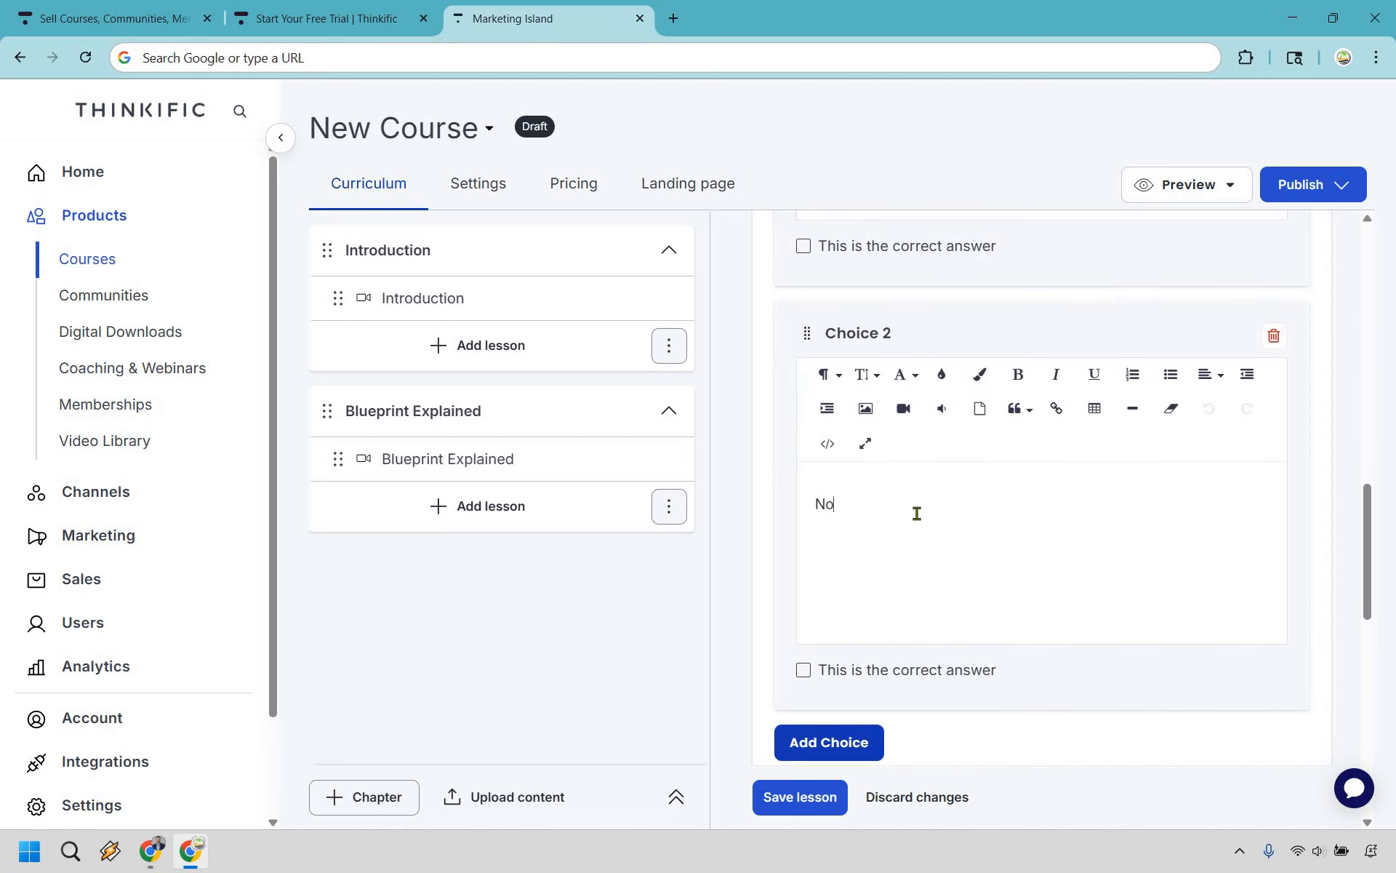
{"action": "left_click", "coordinate": [916, 514]}
{"action": "key", "text": "ctrl+a"}
{"action": "type", "text": "Subscribers"}
{"action": "scroll", "coordinate": [1050, 419], "scroll_direction": "down", "scroll_amount": 2}
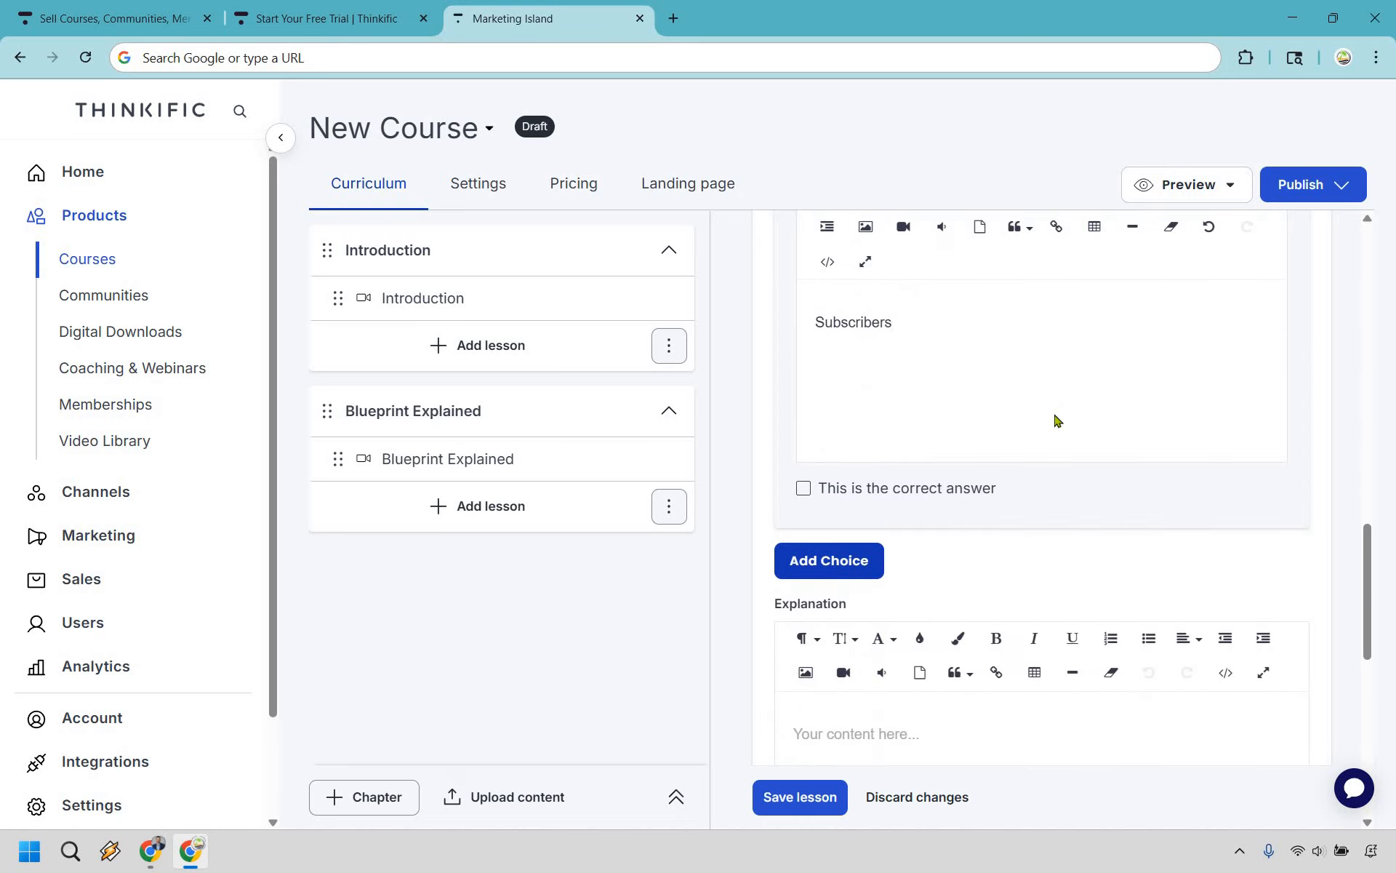
{"action": "scroll", "coordinate": [1058, 420], "scroll_direction": "down", "scroll_amount": 2}
{"action": "scroll", "coordinate": [1087, 561], "scroll_direction": "up", "scroll_amount": 3}
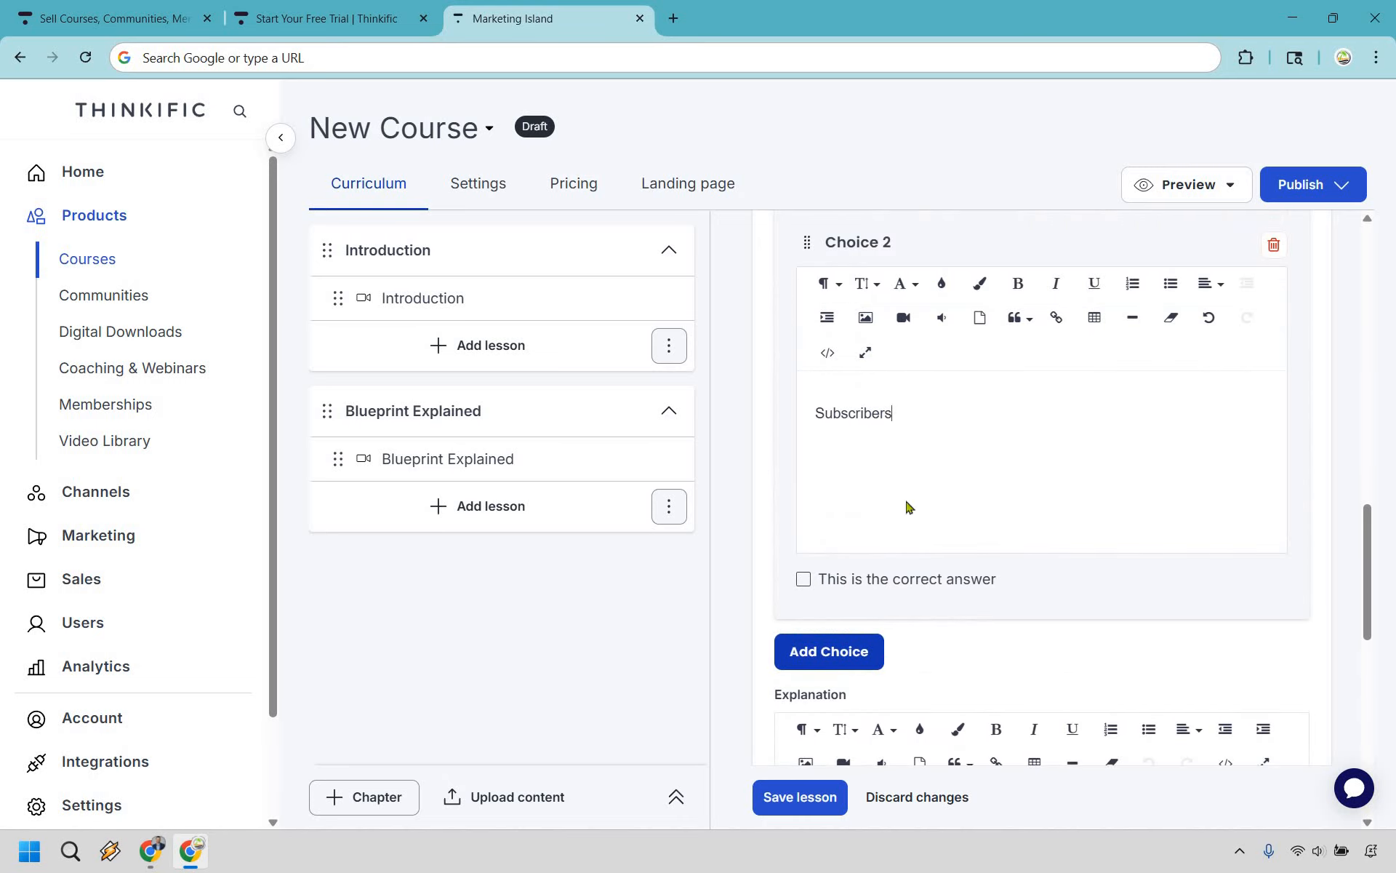
{"action": "scroll", "coordinate": [1133, 433], "scroll_direction": "down", "scroll_amount": 1}
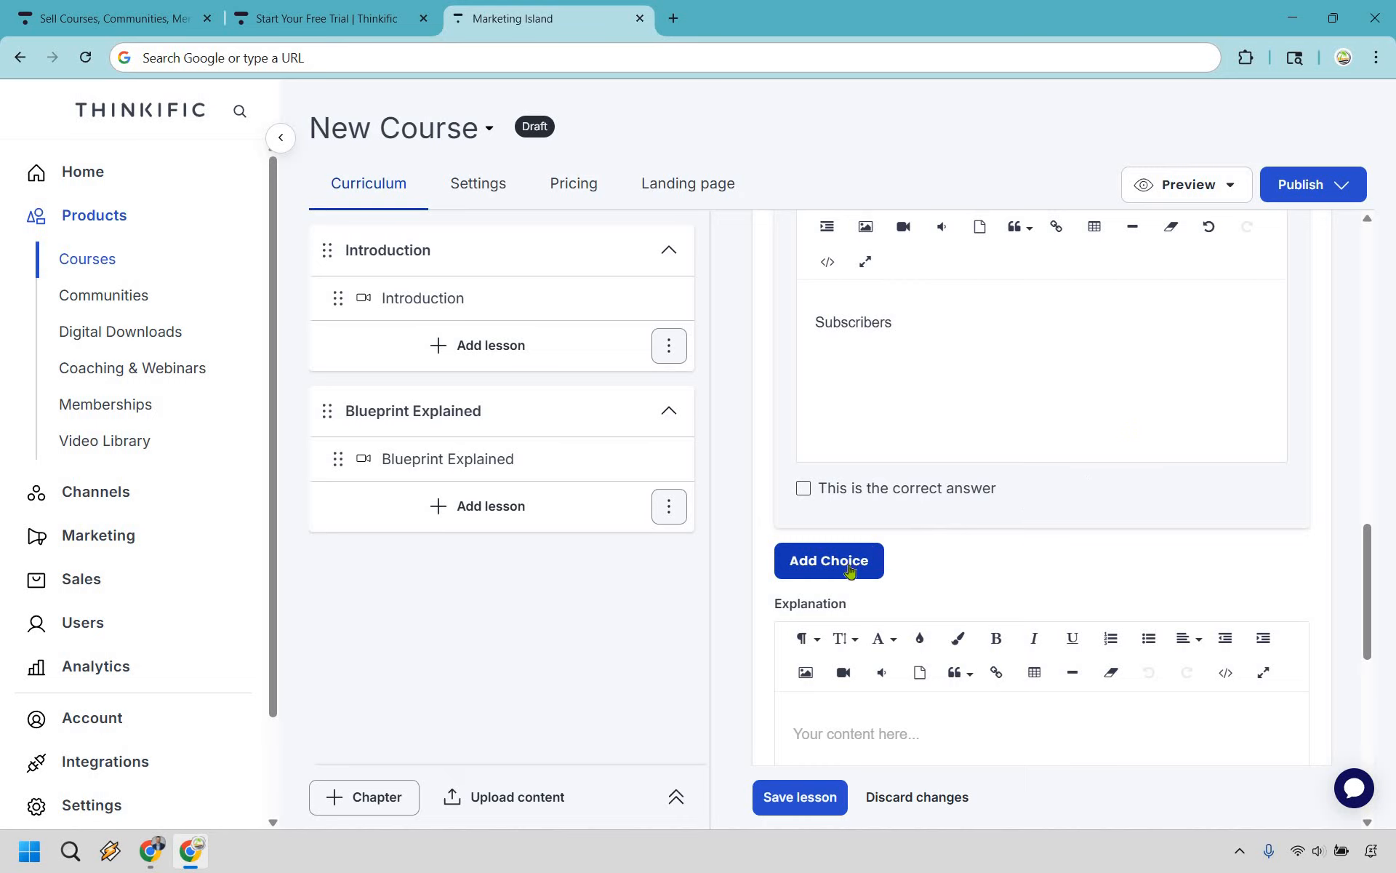
Add a third answer choice reading "Clout" to the quiz question
{"action": "left_click", "coordinate": [829, 560]}
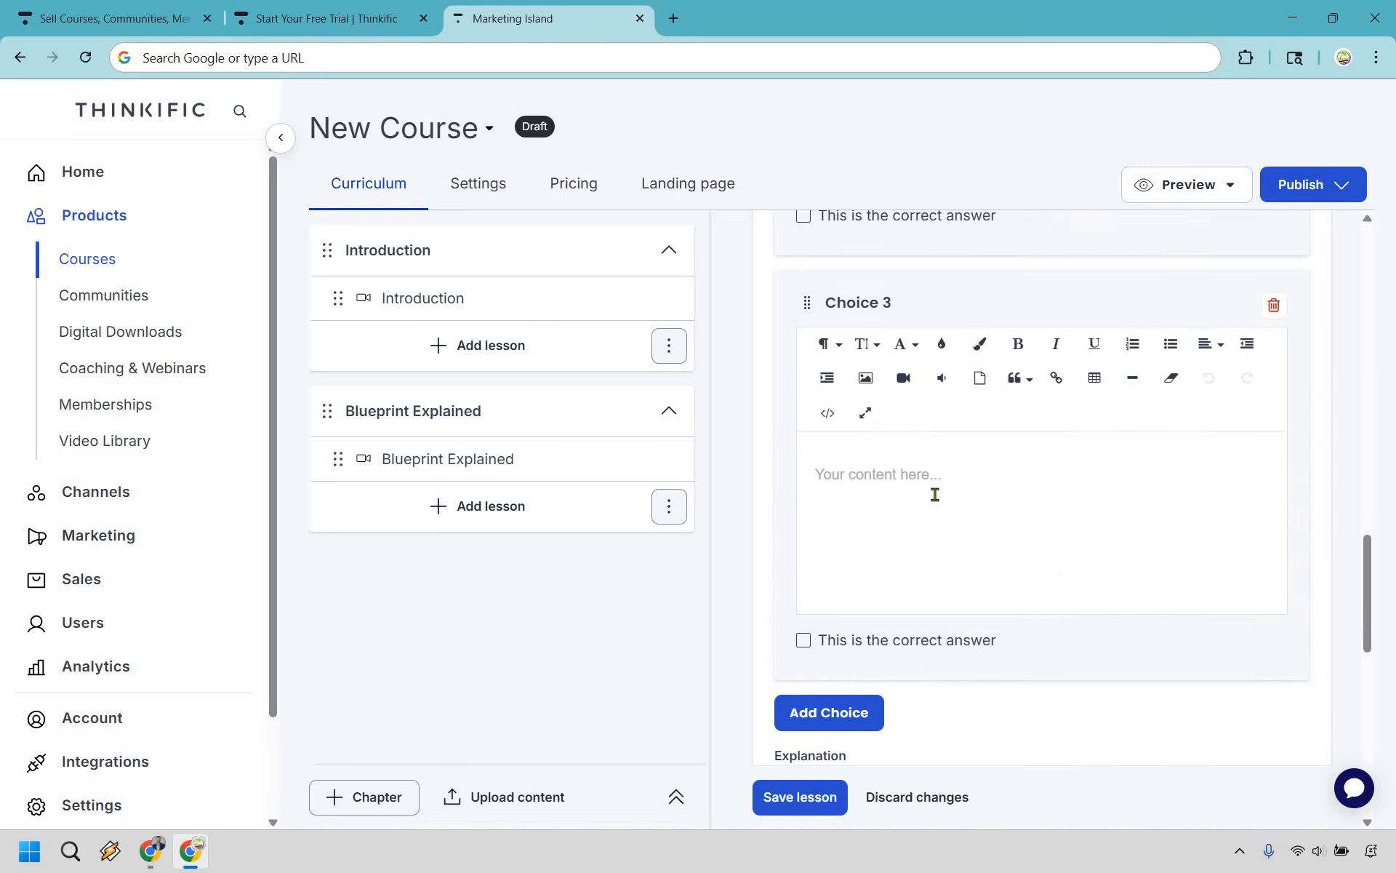
{"action": "type", "text": "C"}
{"action": "key", "text": "BackSpace"}
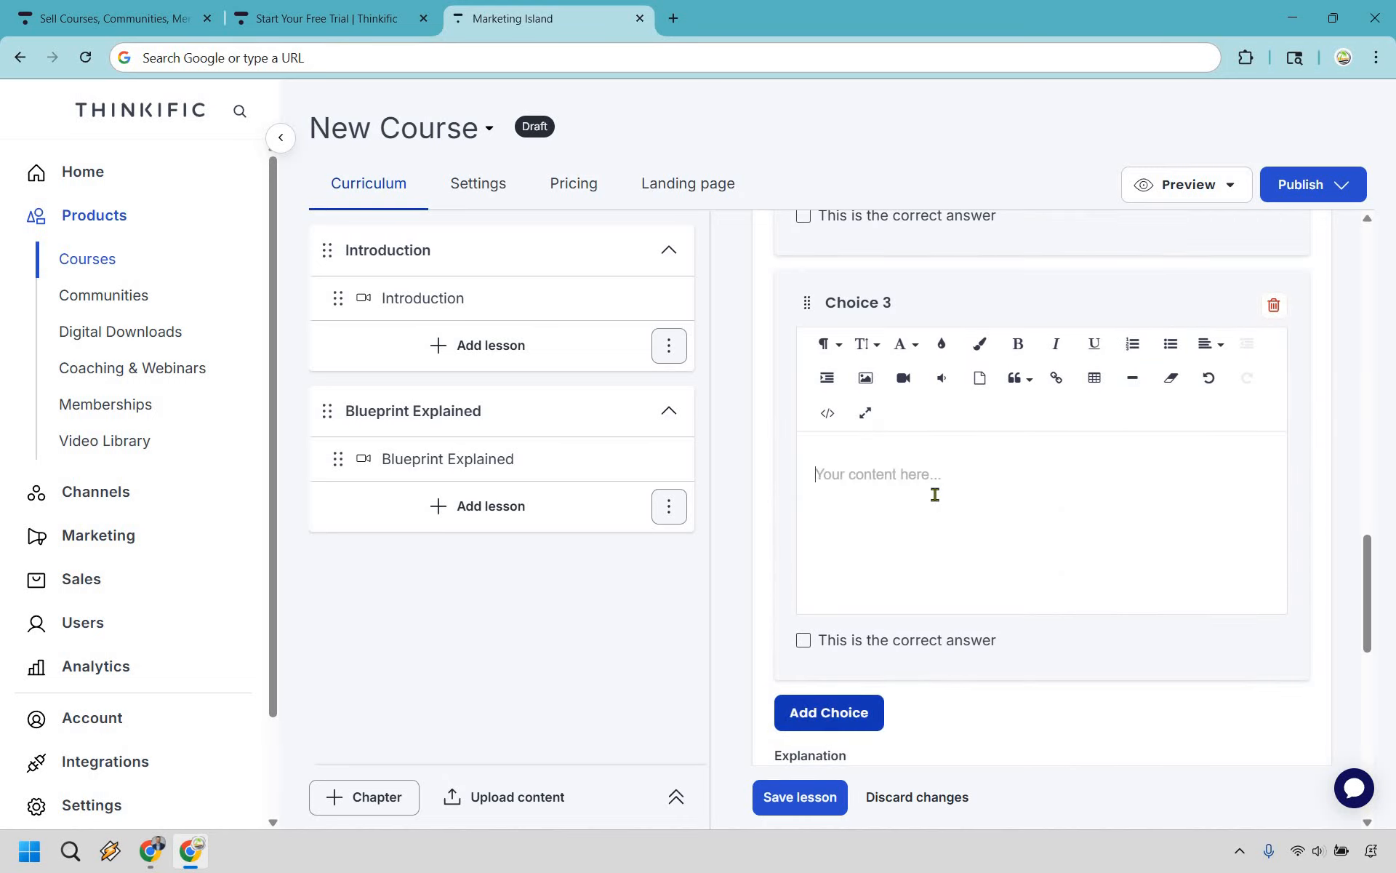
{"action": "type", "text": "Clout"}
Add a fourth answer choice reading "Leads and sales" and mark it as the correct answer
{"action": "left_click", "coordinate": [839, 713]}
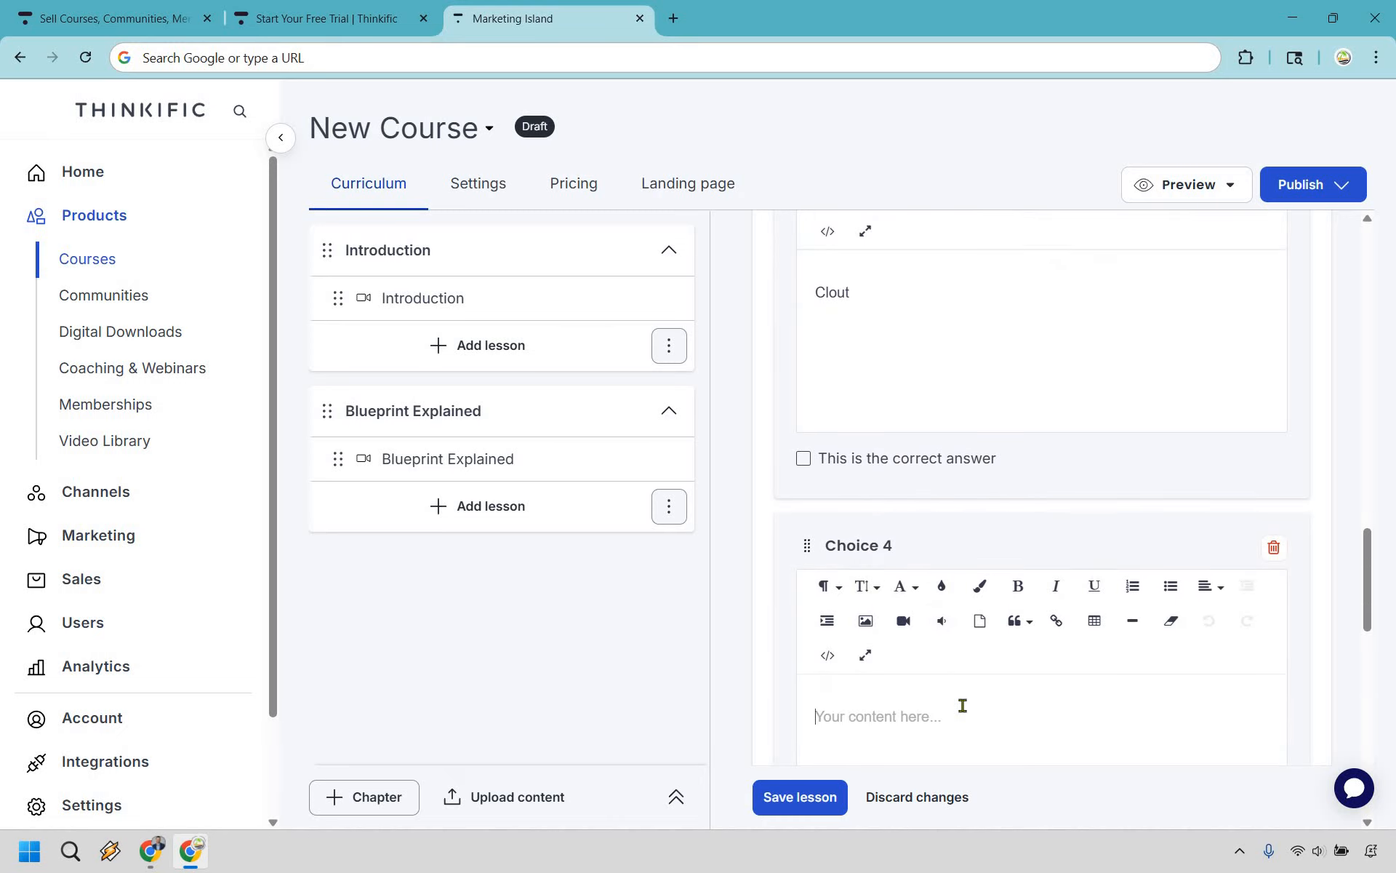
{"action": "type", "text": "Leads and sales/"}
{"action": "key", "text": "BackSpace"}
{"action": "scroll", "coordinate": [919, 473], "scroll_direction": "down", "scroll_amount": 6}
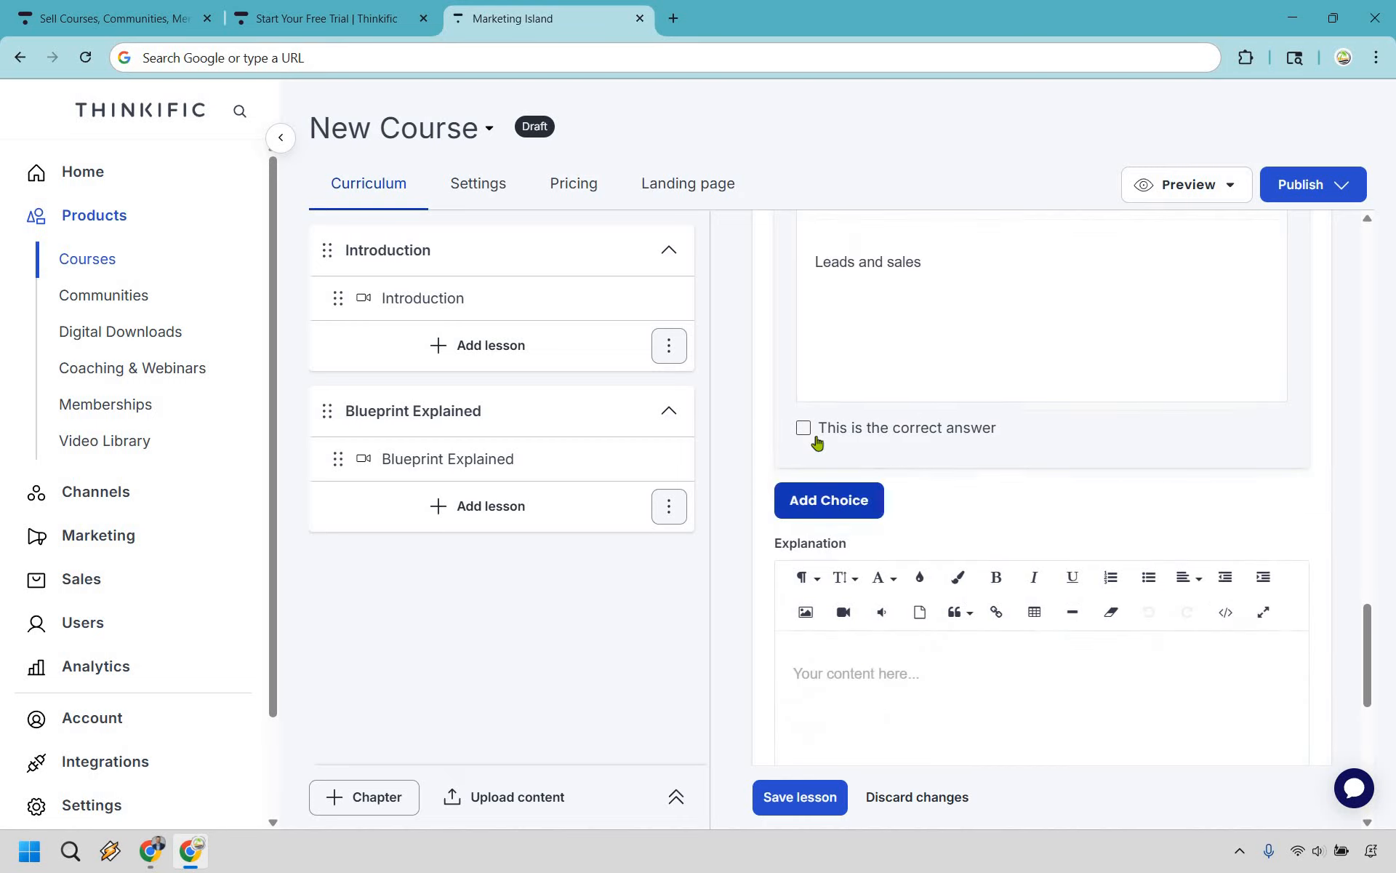
{"action": "left_click", "coordinate": [804, 435]}
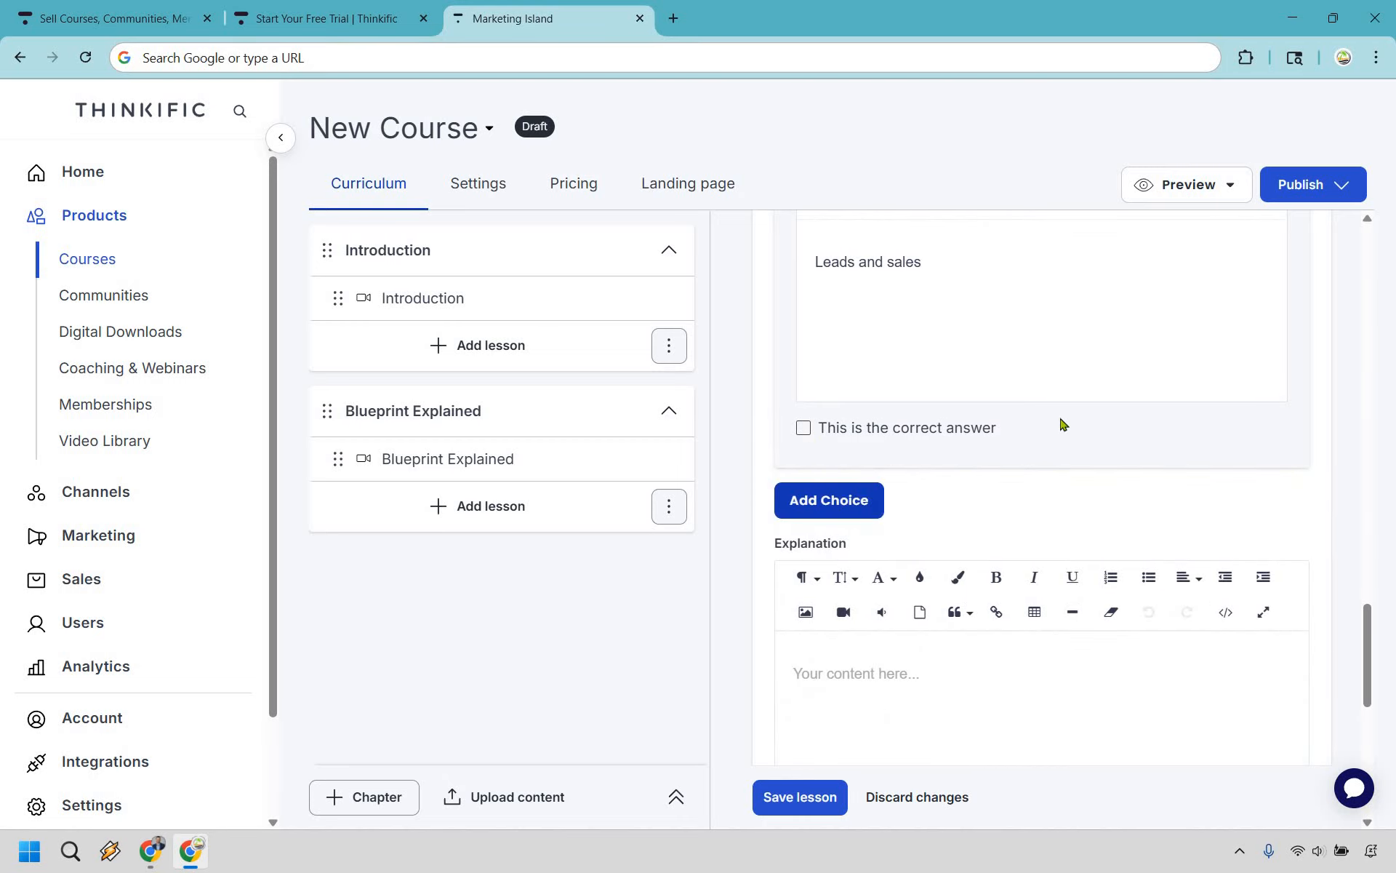
Add the explanation "Too many people focus on things that don't matter (on social media). In our case, leads and sales are going to be the most important." and save
{"action": "scroll", "coordinate": [923, 500], "scroll_direction": "down", "scroll_amount": 3}
{"action": "left_click", "coordinate": [923, 500]}
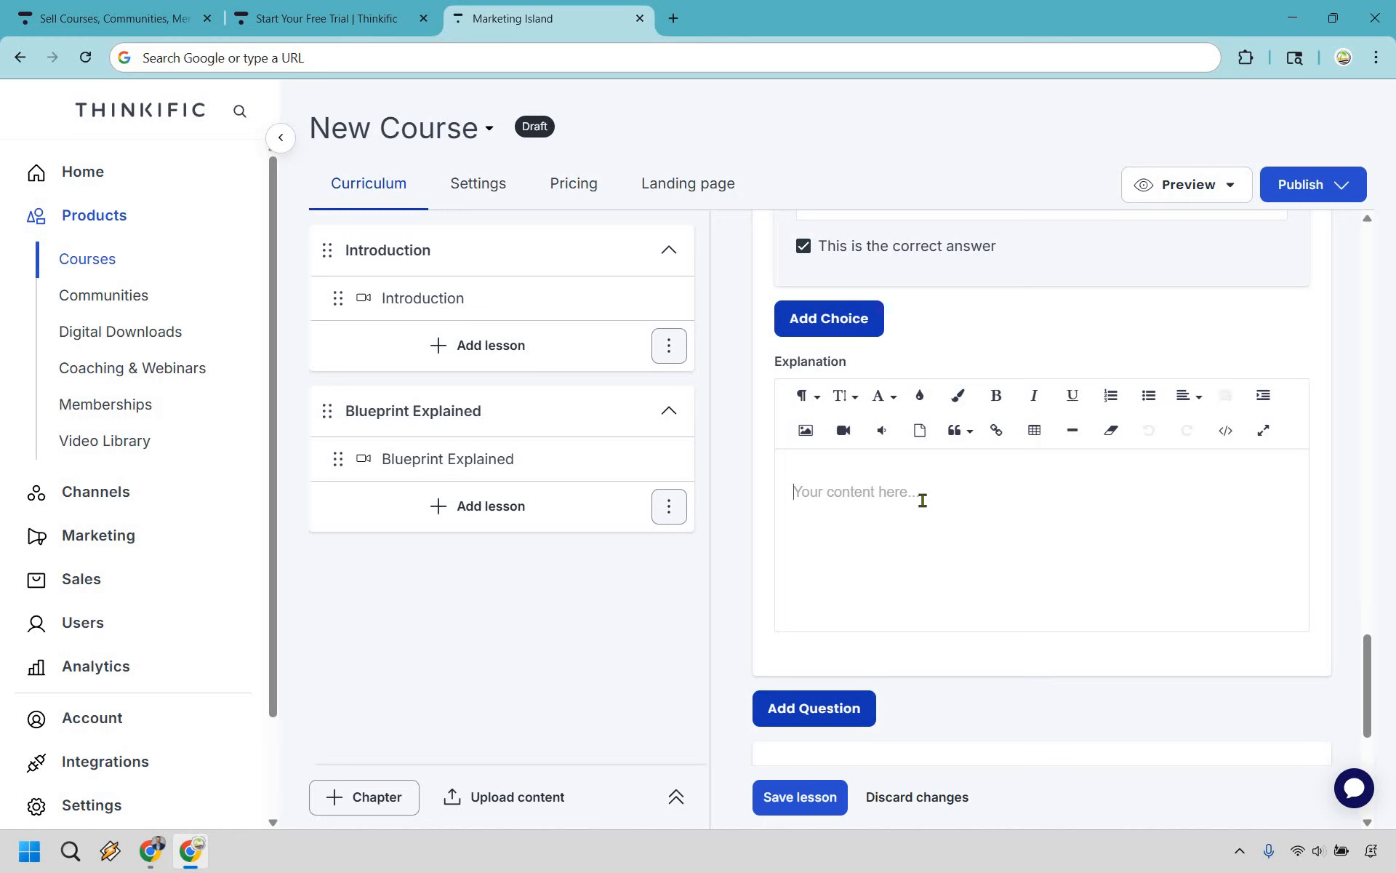
{"action": "type", "text": "Too many people focu"}
{"action": "type", "text": "s on things that don't matter (on social media). In our case, leads and sales are going to be the most important."}
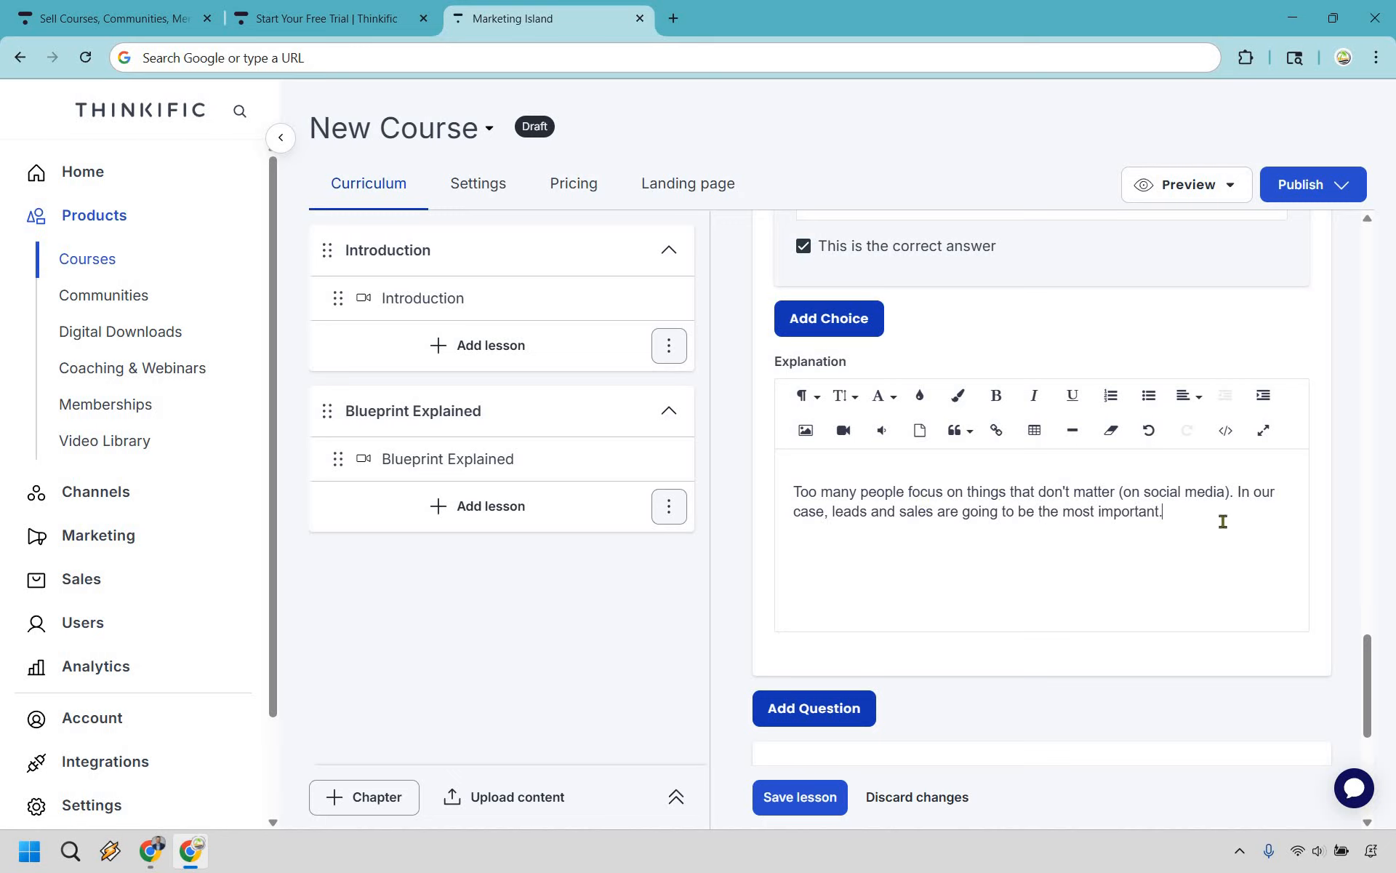
{"action": "scroll", "coordinate": [1193, 416], "scroll_direction": "down", "scroll_amount": 2}
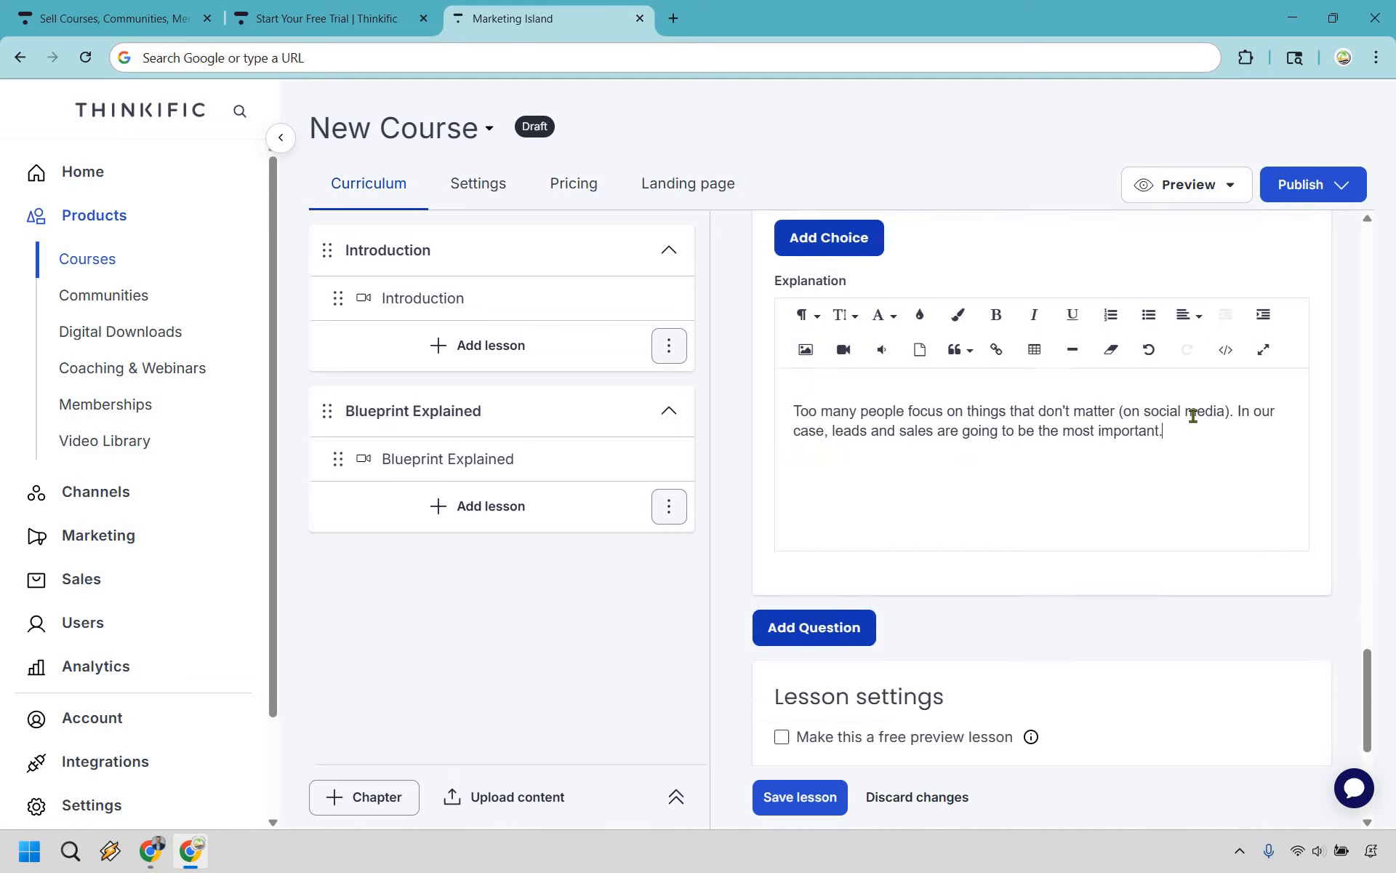
{"action": "scroll", "coordinate": [1193, 418], "scroll_direction": "down", "scroll_amount": 5}
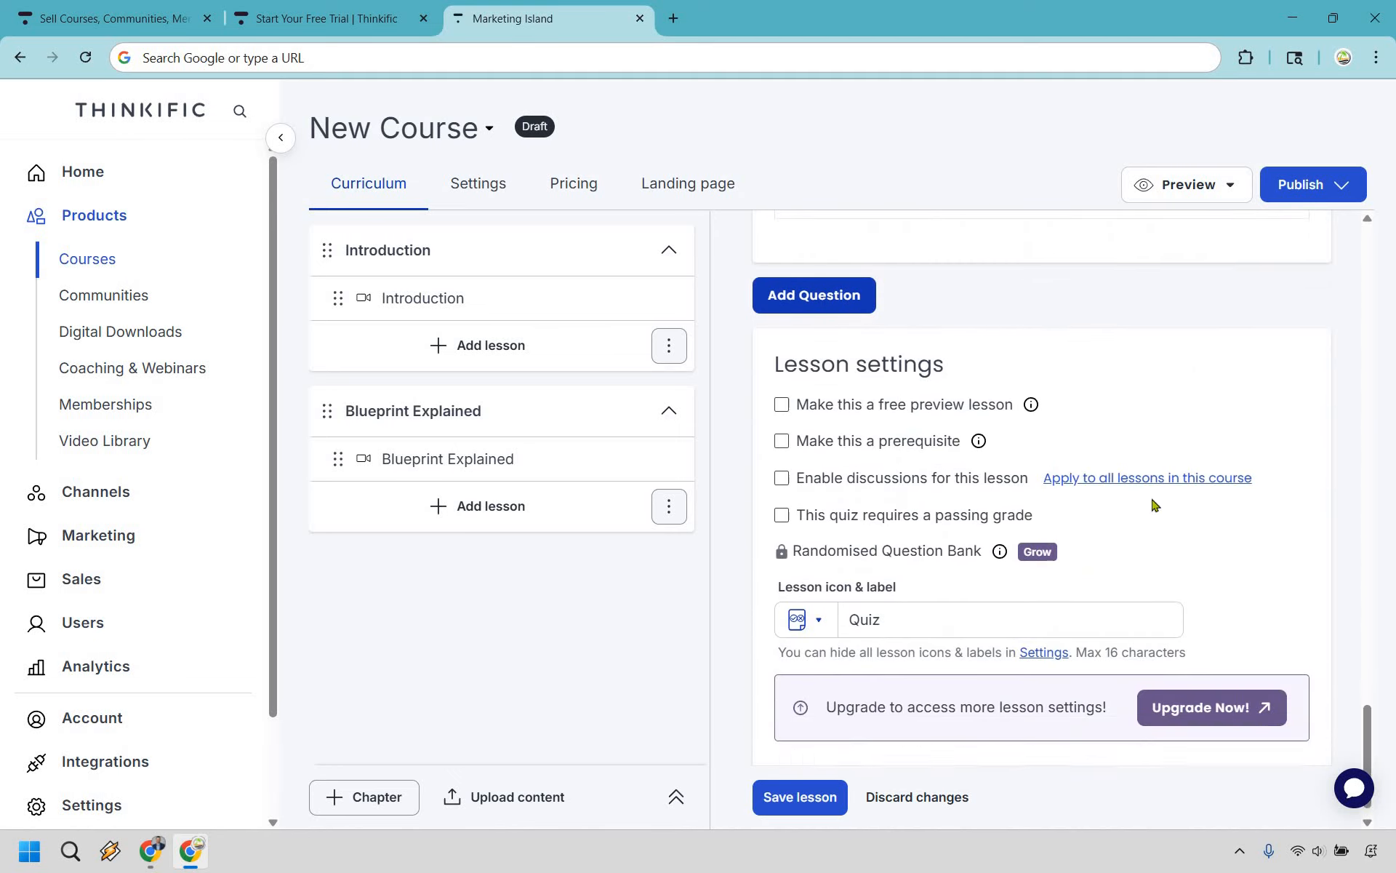
{"action": "scroll", "coordinate": [1156, 508], "scroll_direction": "down", "scroll_amount": 1}
{"action": "scroll", "coordinate": [972, 617], "scroll_direction": "up", "scroll_amount": 8}
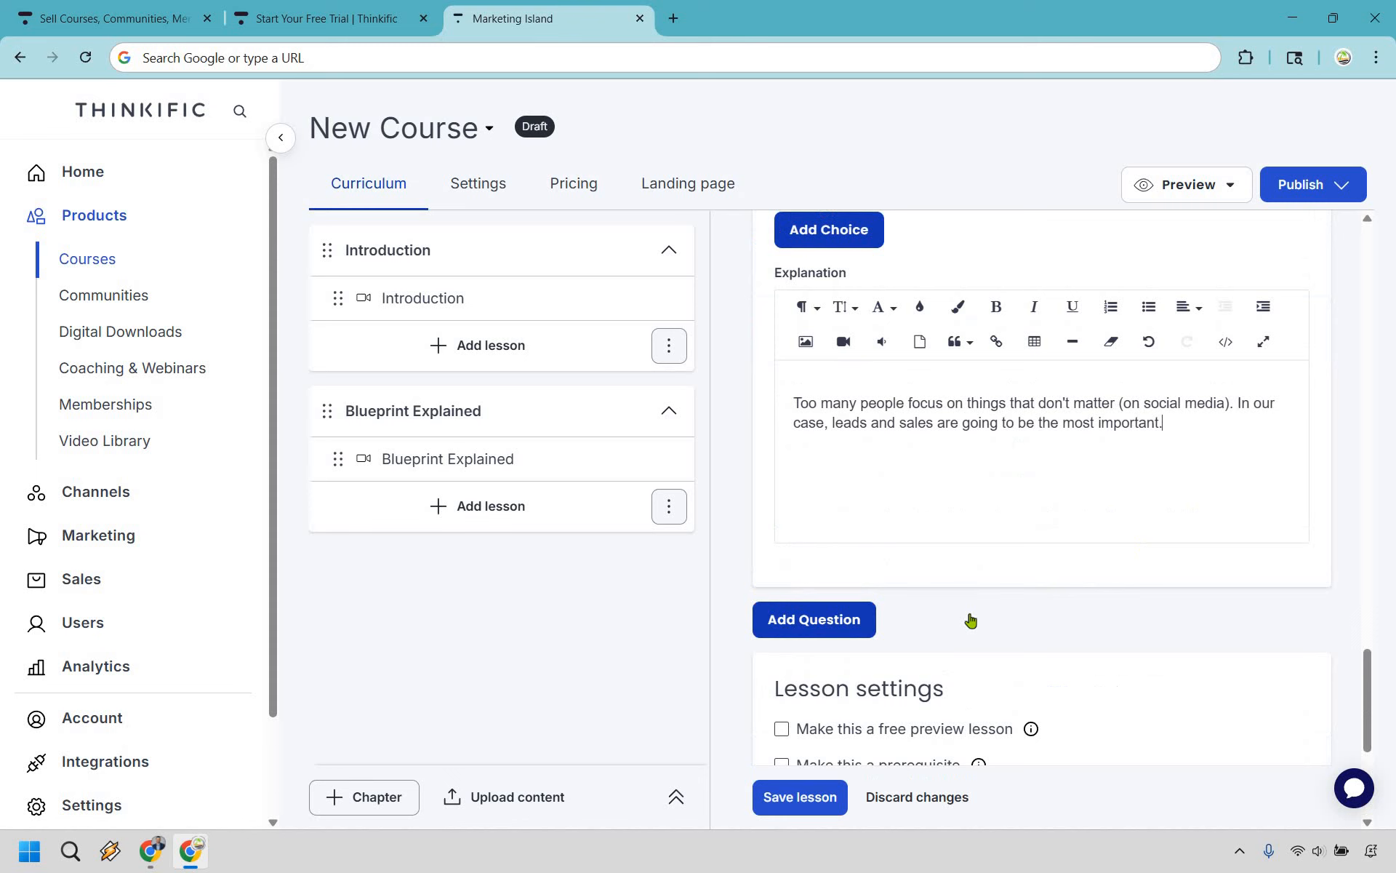
{"action": "left_click", "coordinate": [797, 806]}
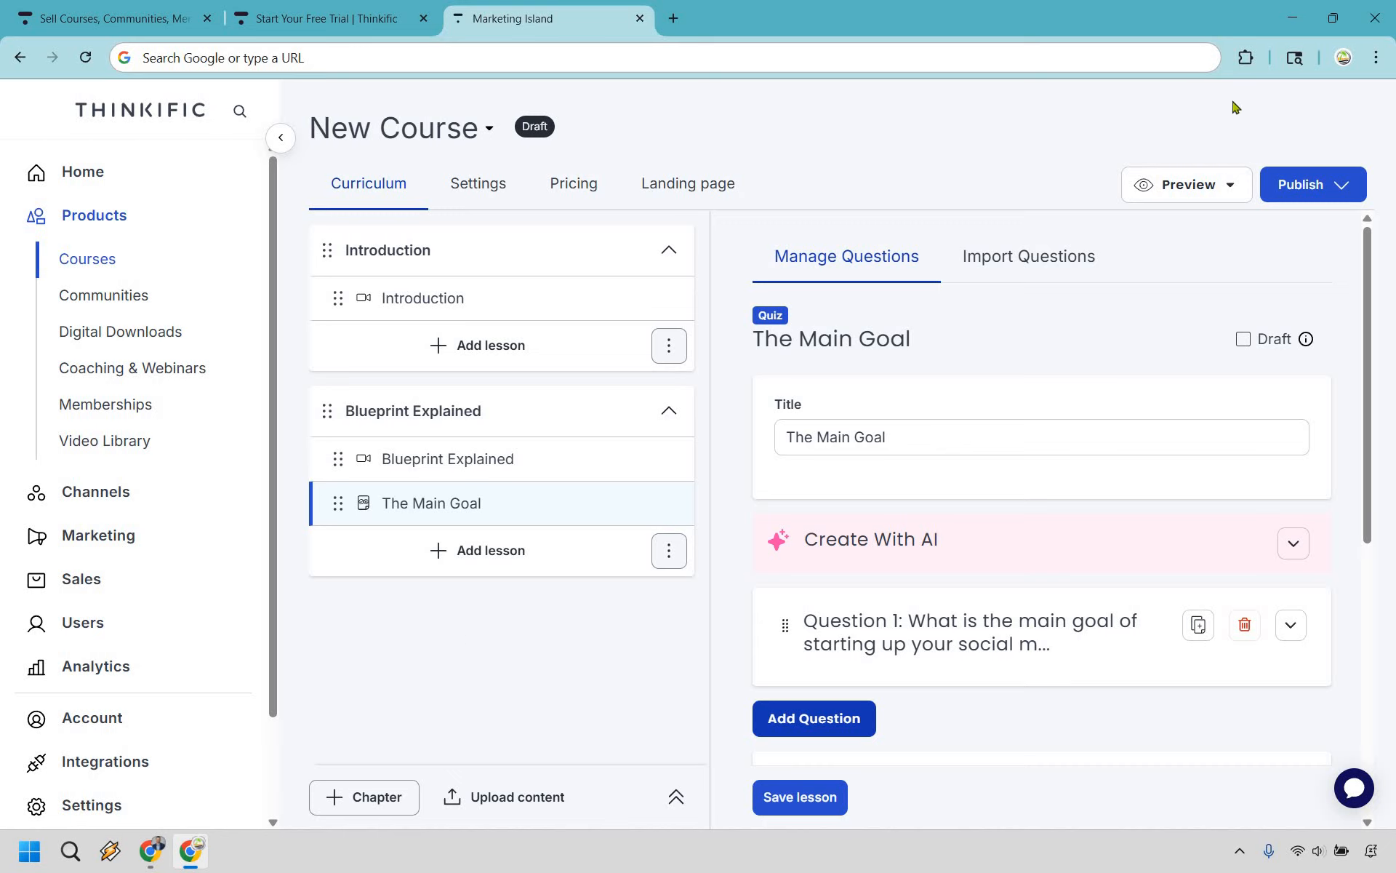
Preview all course lessons including drafts, complete the Introduction lesson and continue to the Blueprint Explained video
{"action": "left_click", "coordinate": [1209, 188]}
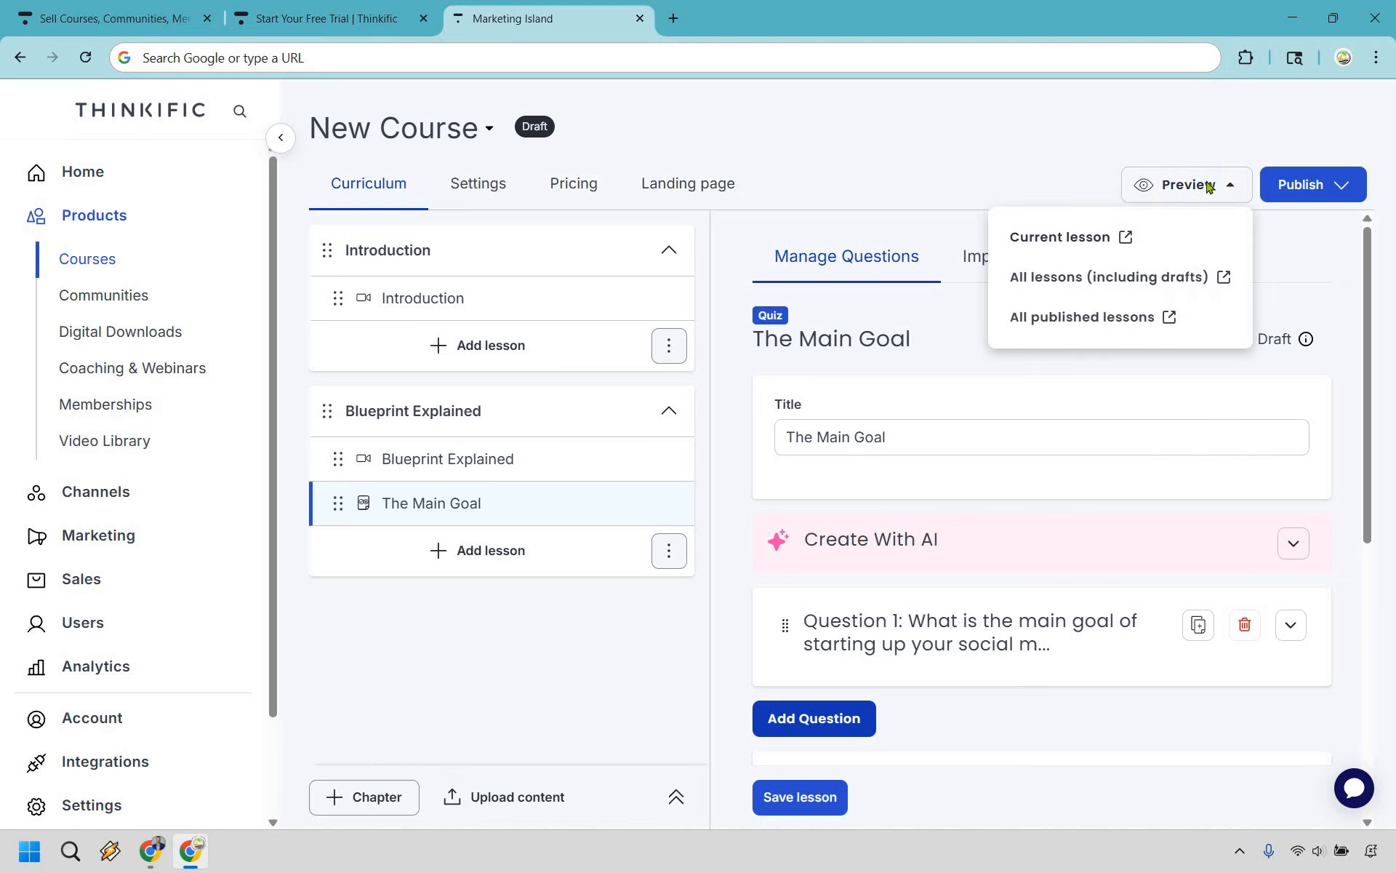
{"action": "left_click", "coordinate": [1111, 285]}
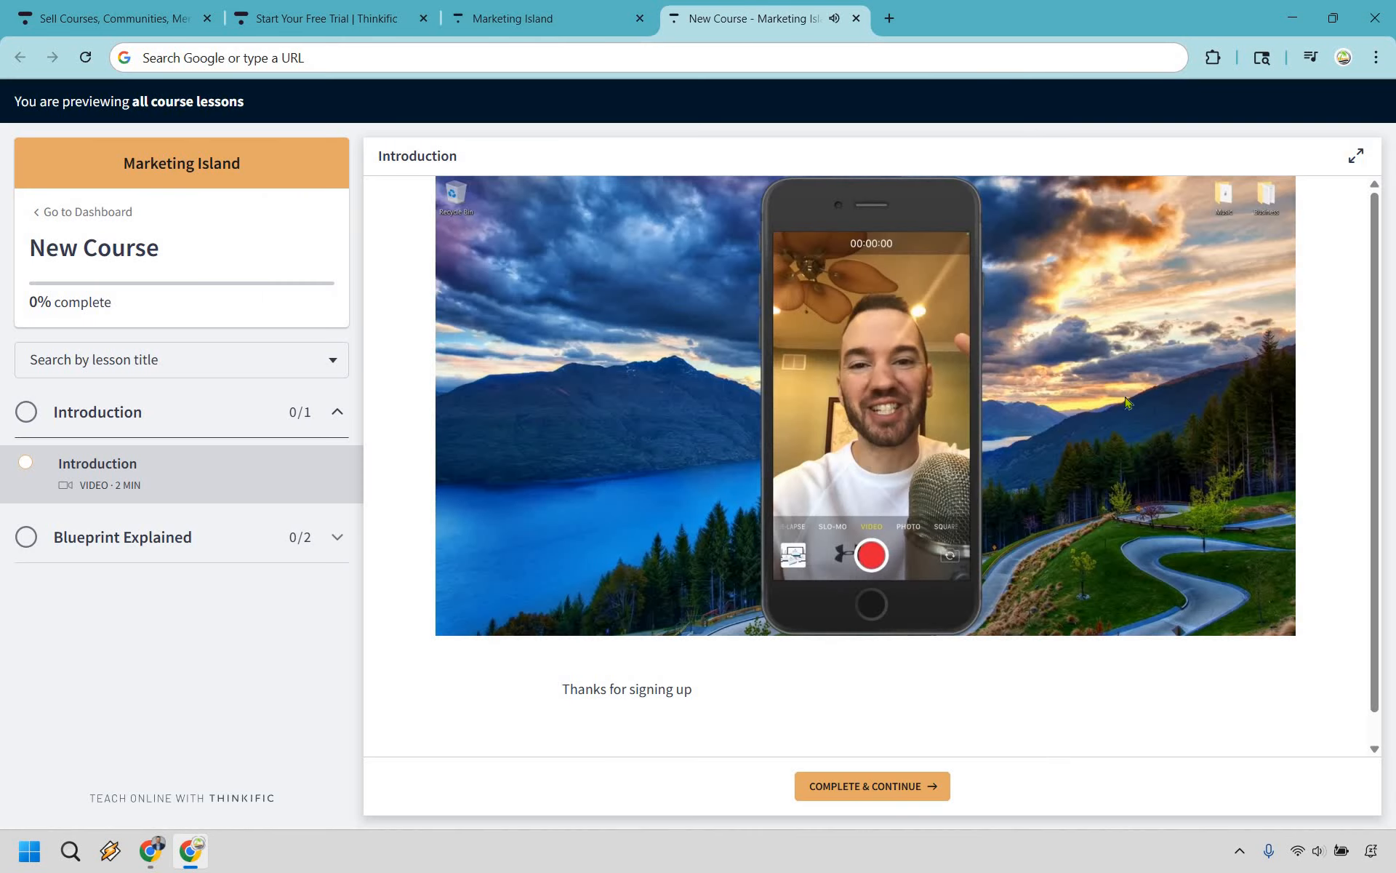
{"action": "left_click", "coordinate": [584, 478]}
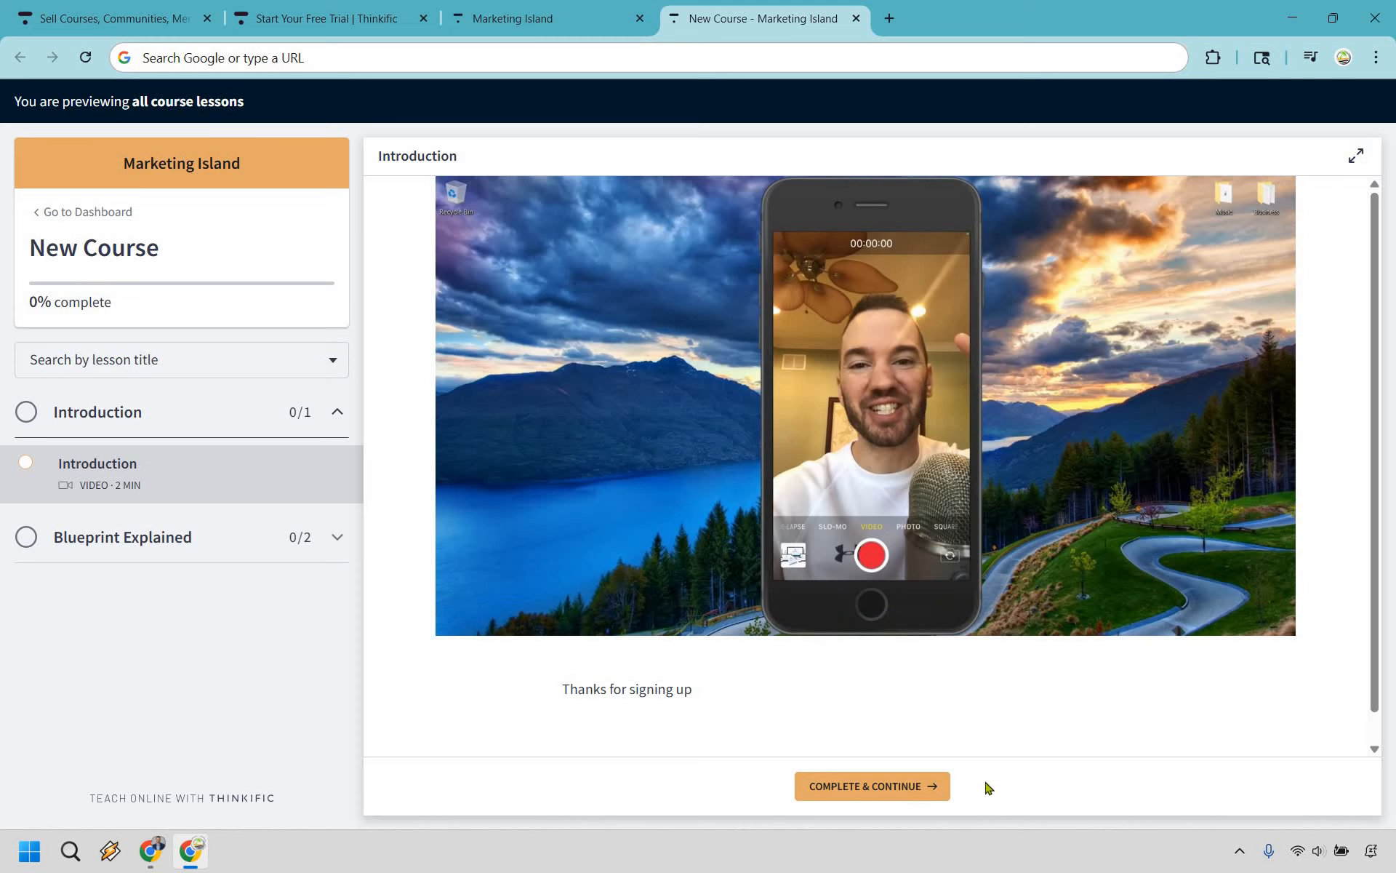
{"action": "left_click", "coordinate": [856, 789]}
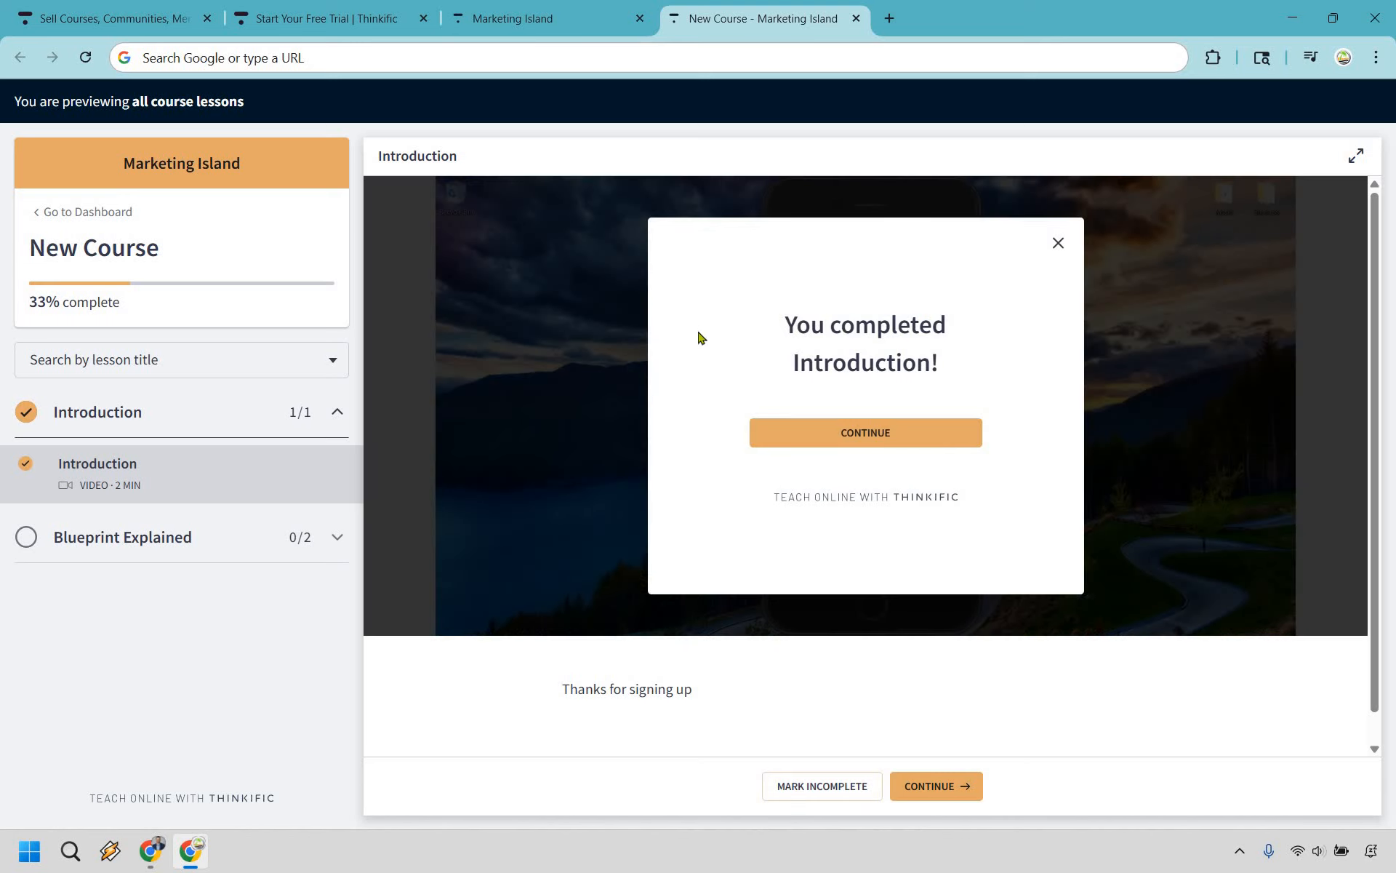
{"action": "left_click", "coordinate": [882, 434]}
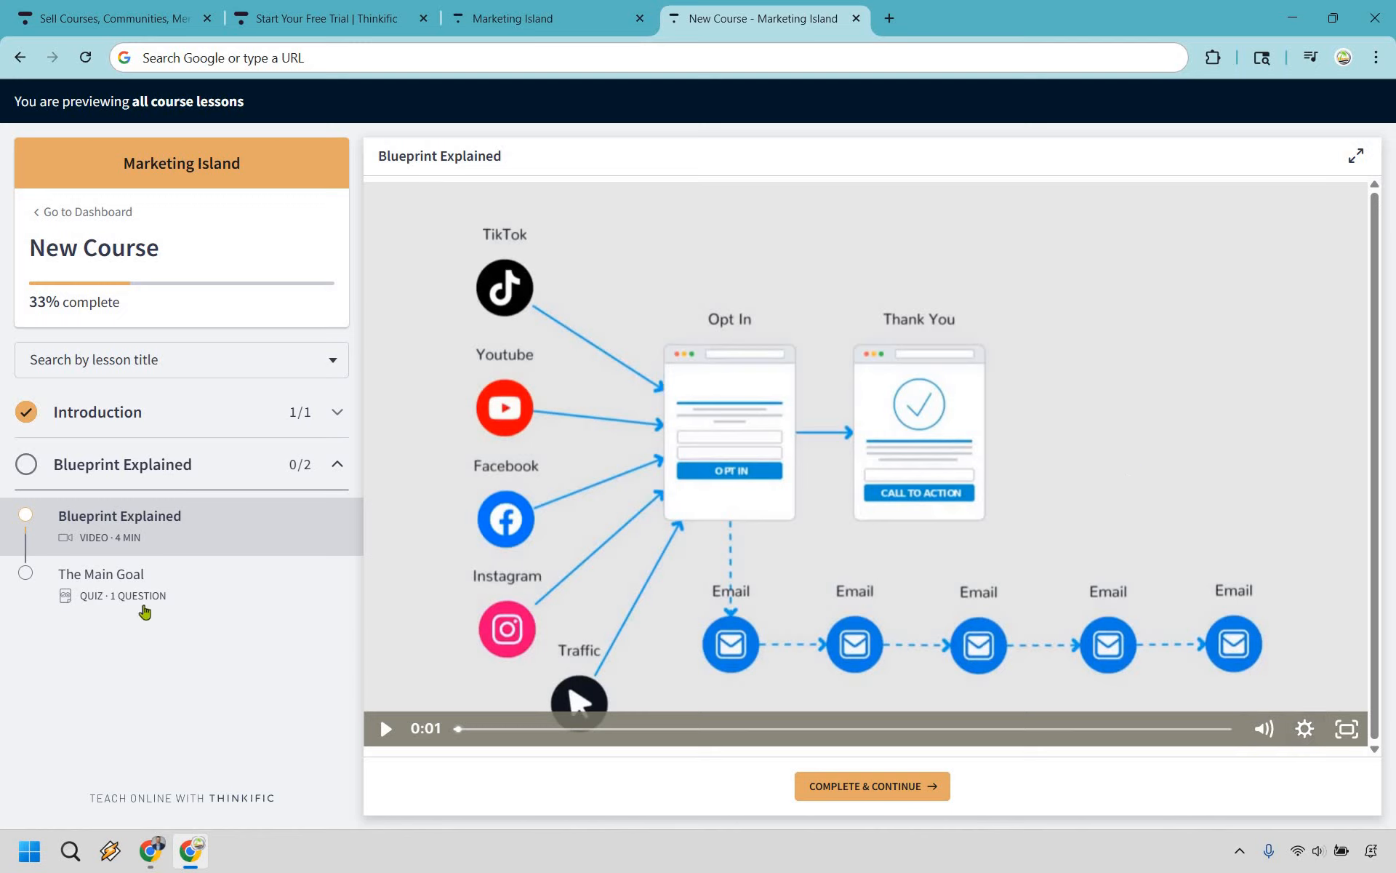
Answer The Main Goal quiz with "Leads and sales" in the preview, read the explanation and close the preview
{"action": "left_click", "coordinate": [224, 595]}
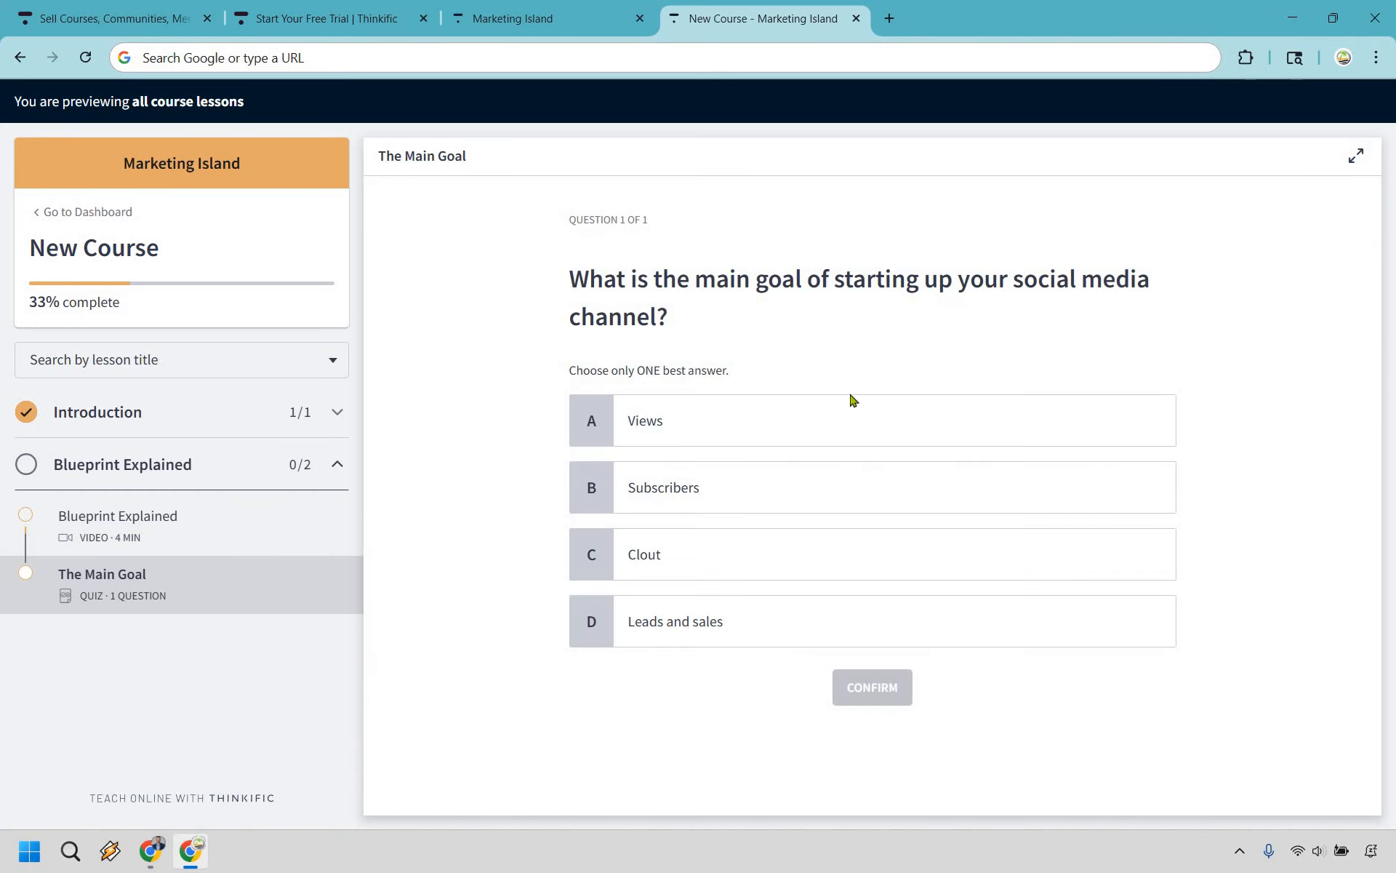
{"action": "left_click", "coordinate": [763, 627]}
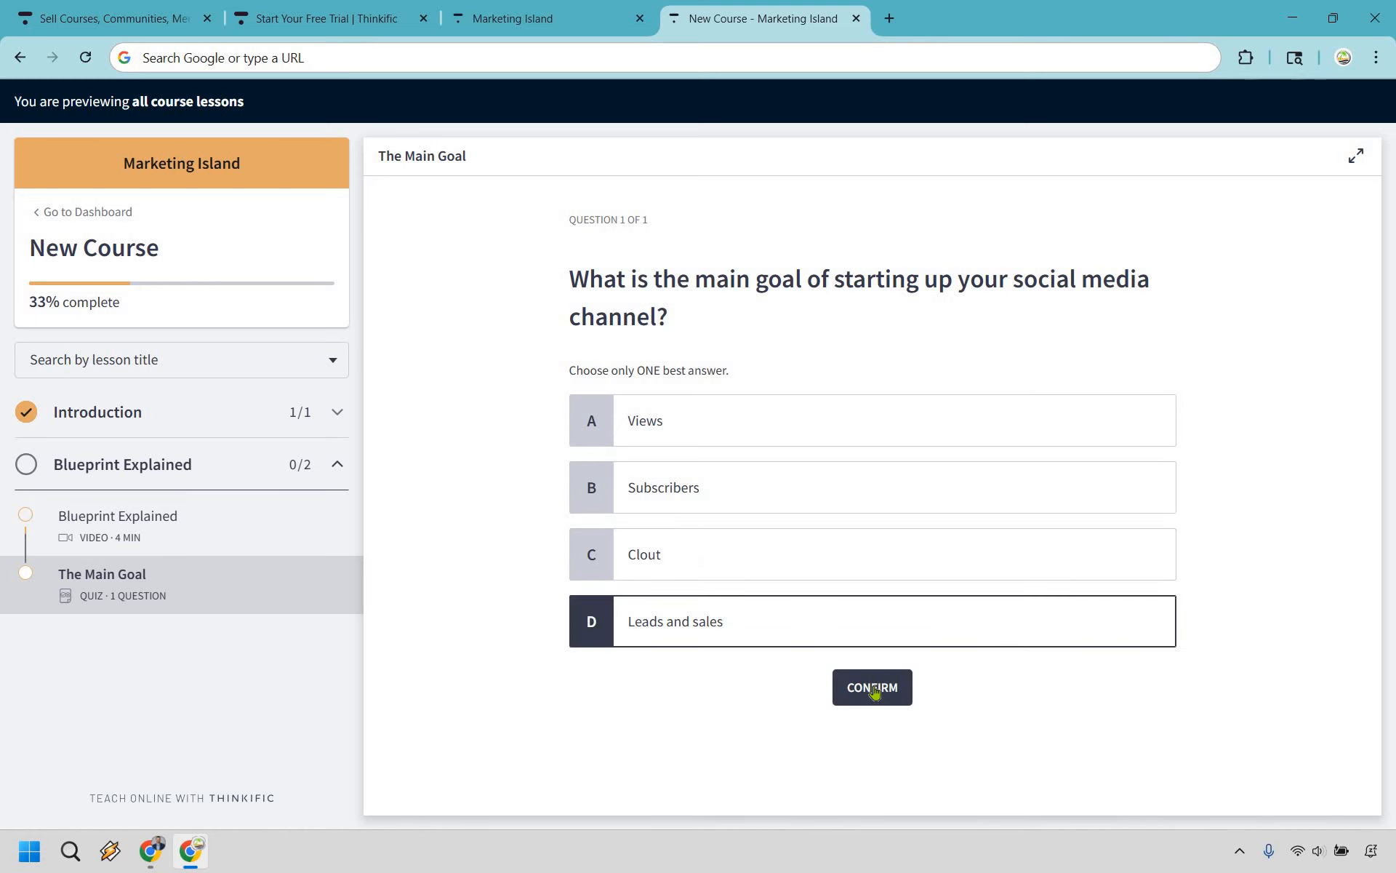
{"action": "left_click", "coordinate": [873, 688]}
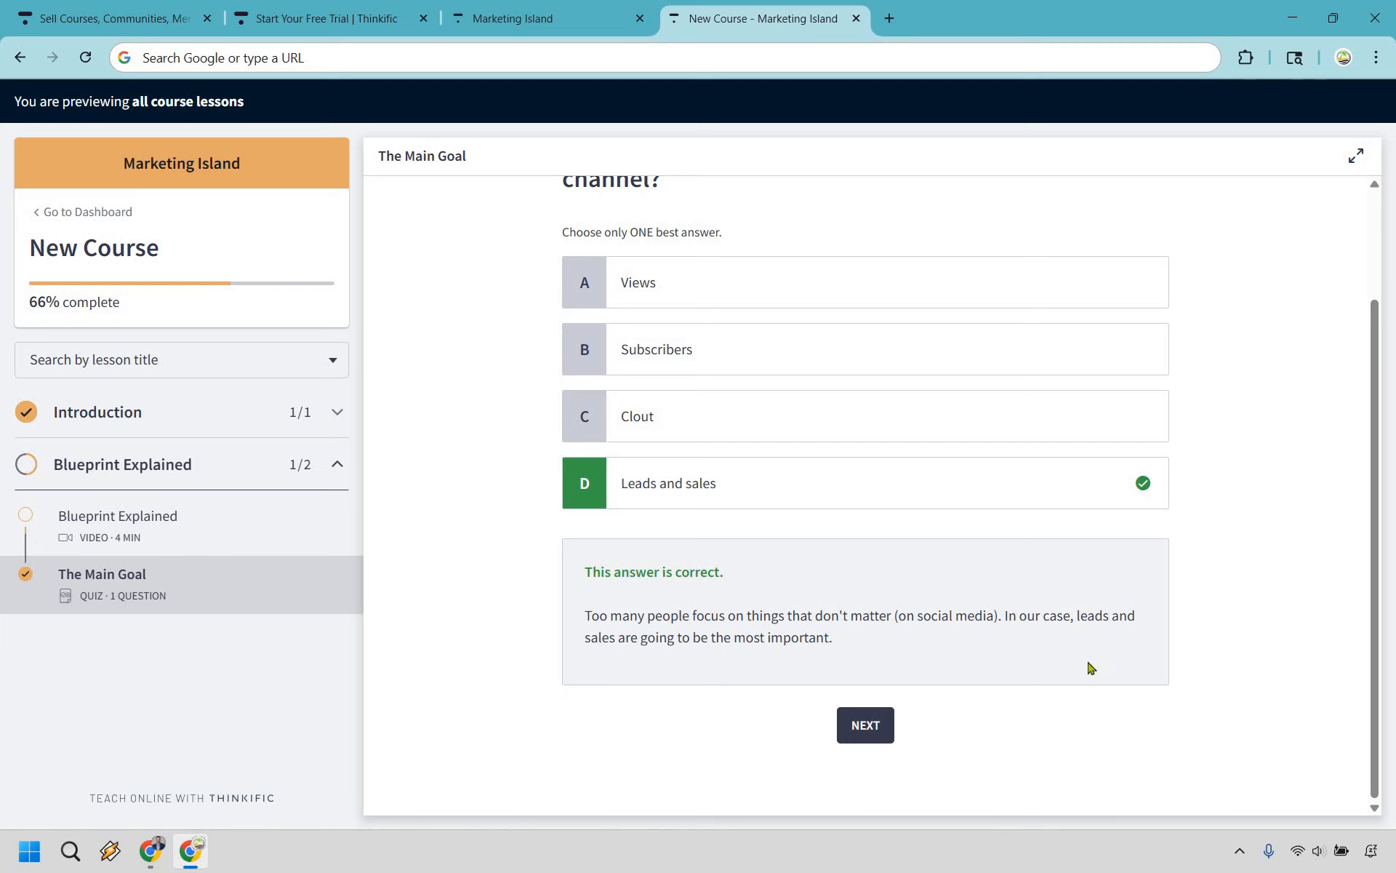
{"action": "left_click_drag", "start_coordinate": [833, 638], "coordinate": [583, 573]}
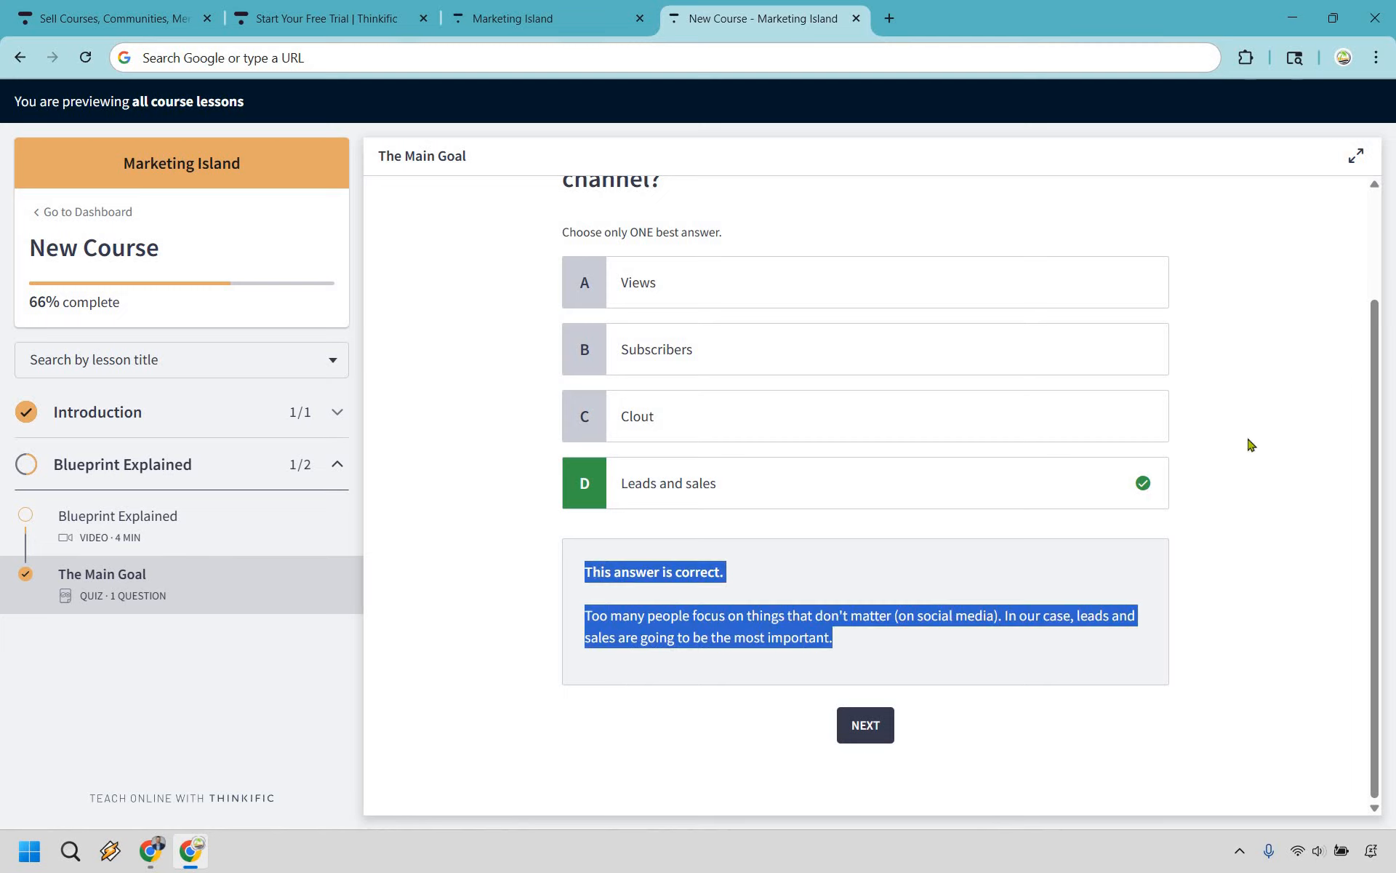
{"action": "left_click", "coordinate": [1251, 444]}
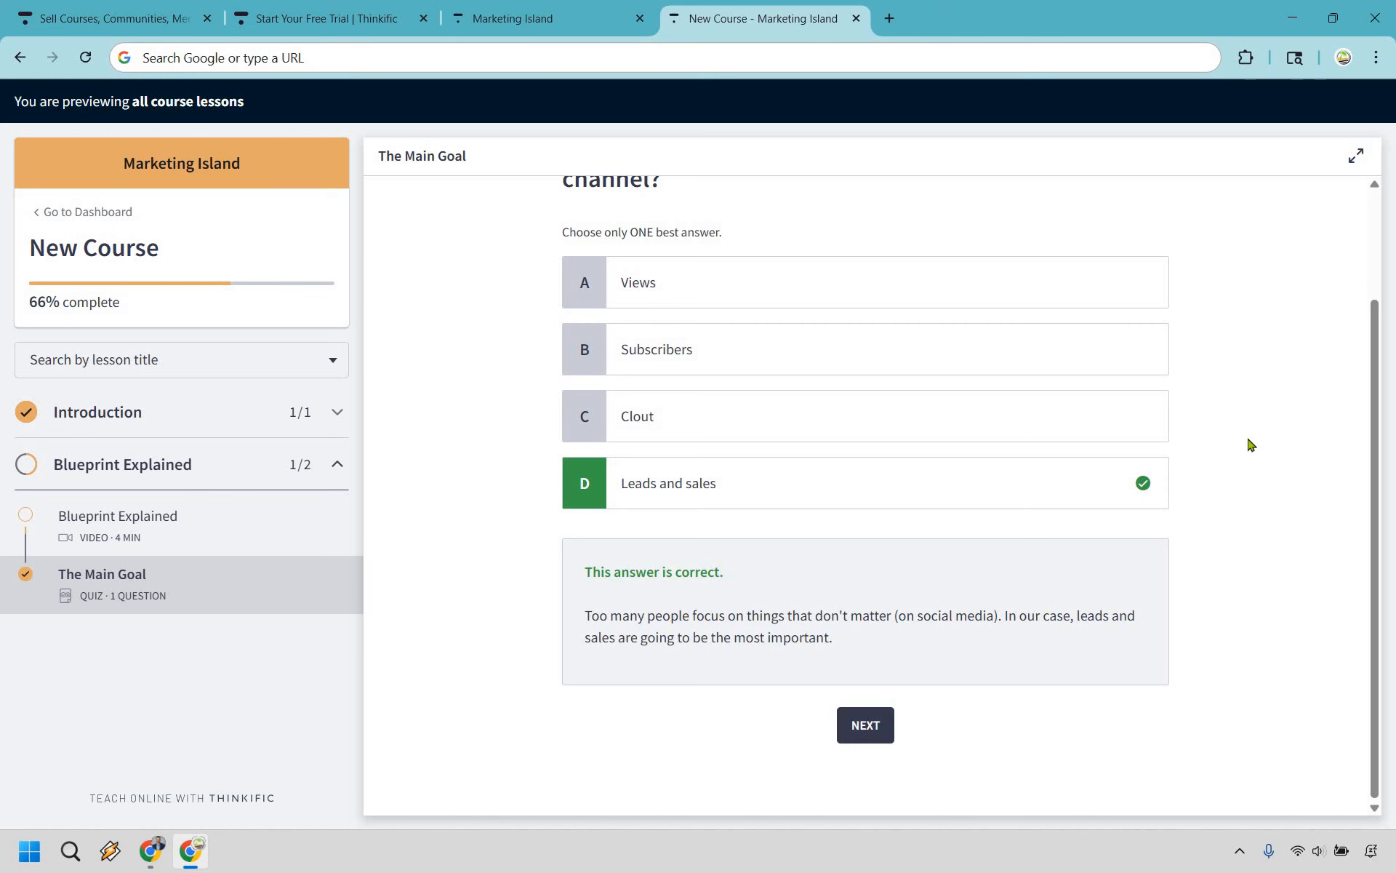
{"action": "left_click", "coordinate": [856, 18]}
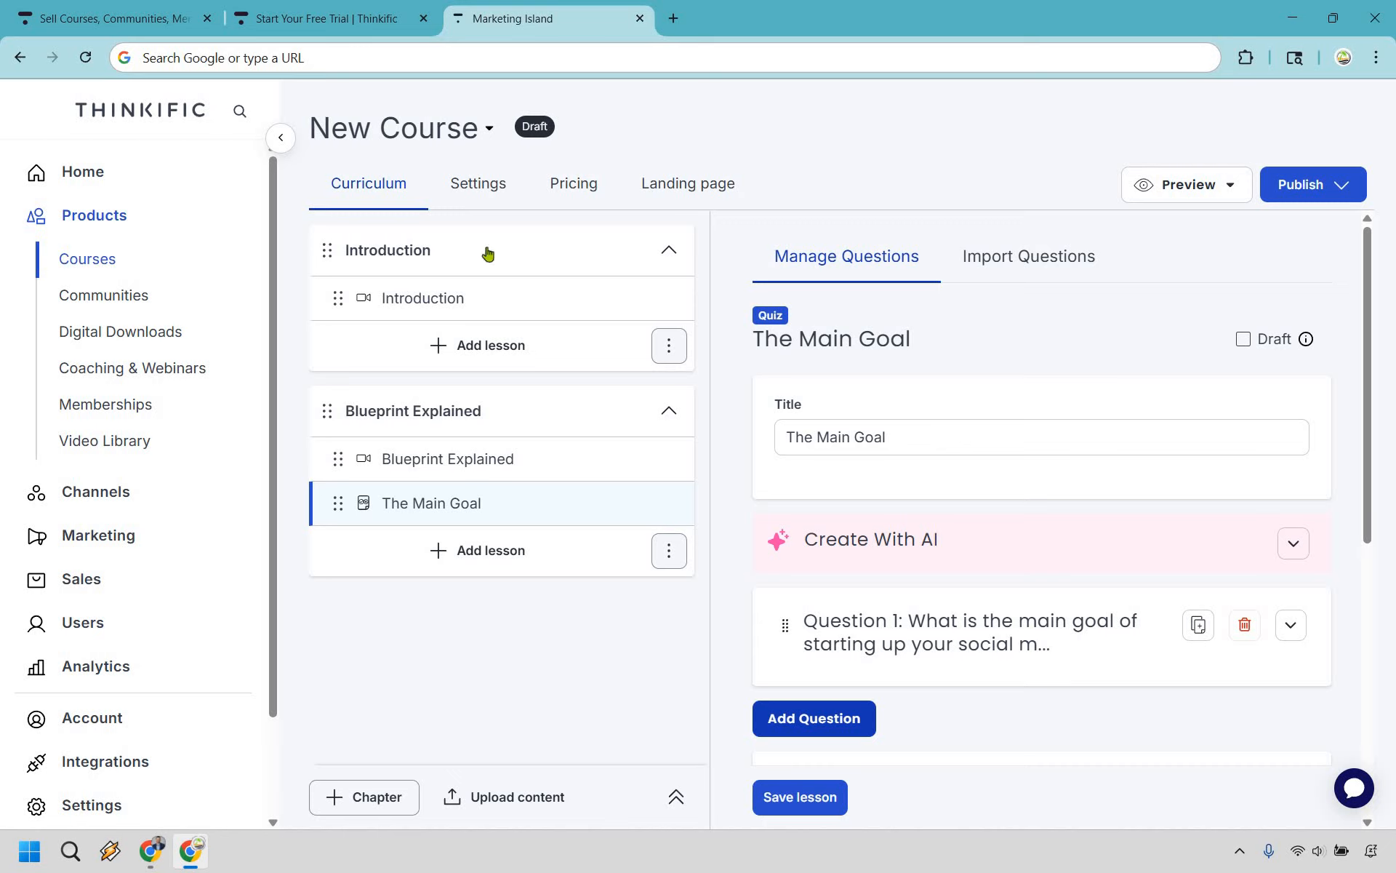
Name the course "Social Media Blueprint" in its settings and review the access, security, image and description options
{"action": "left_click", "coordinate": [480, 186]}
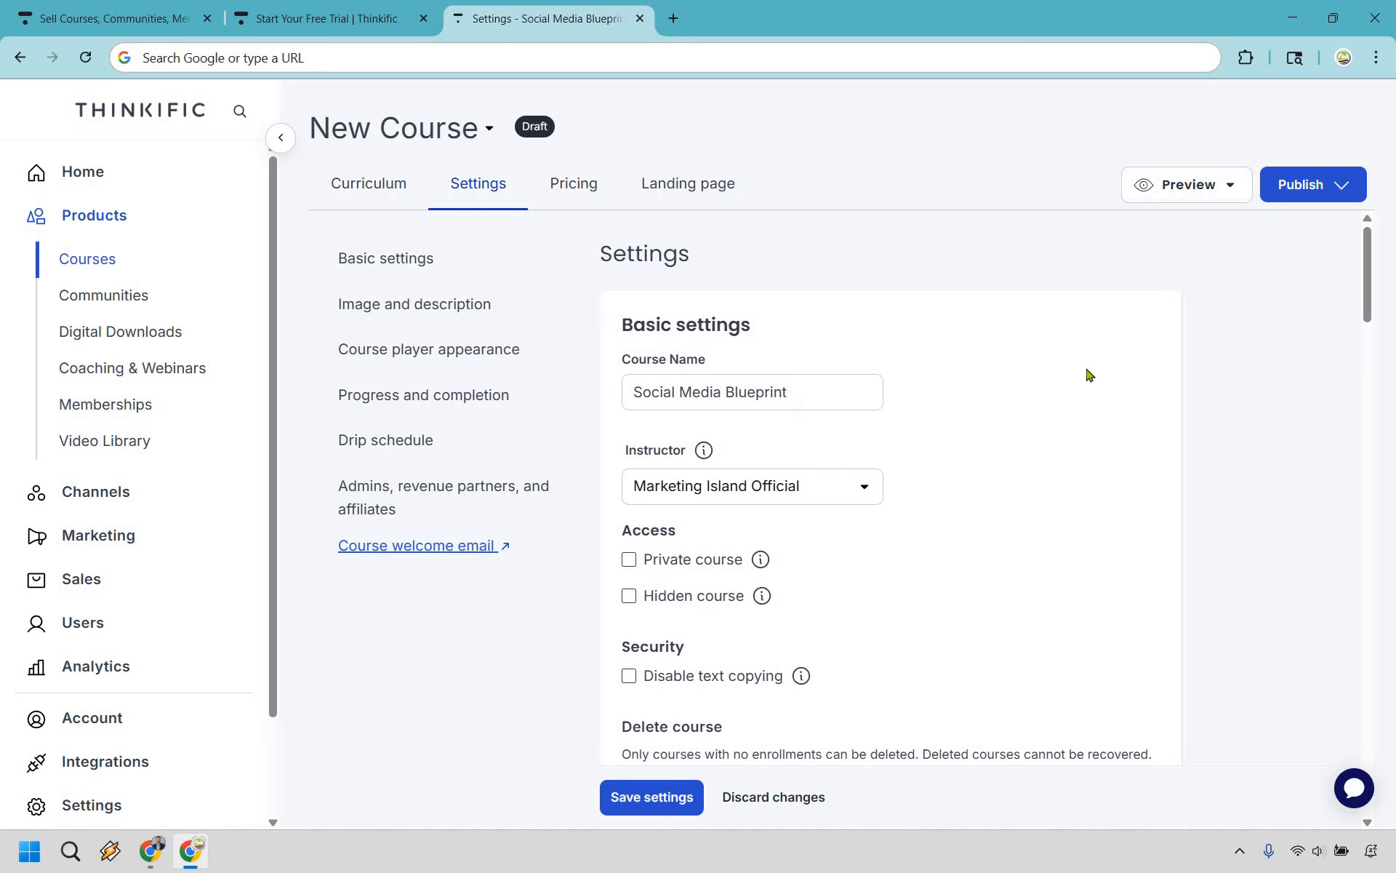
{"action": "scroll", "coordinate": [1069, 407], "scroll_direction": "down", "scroll_amount": 2}
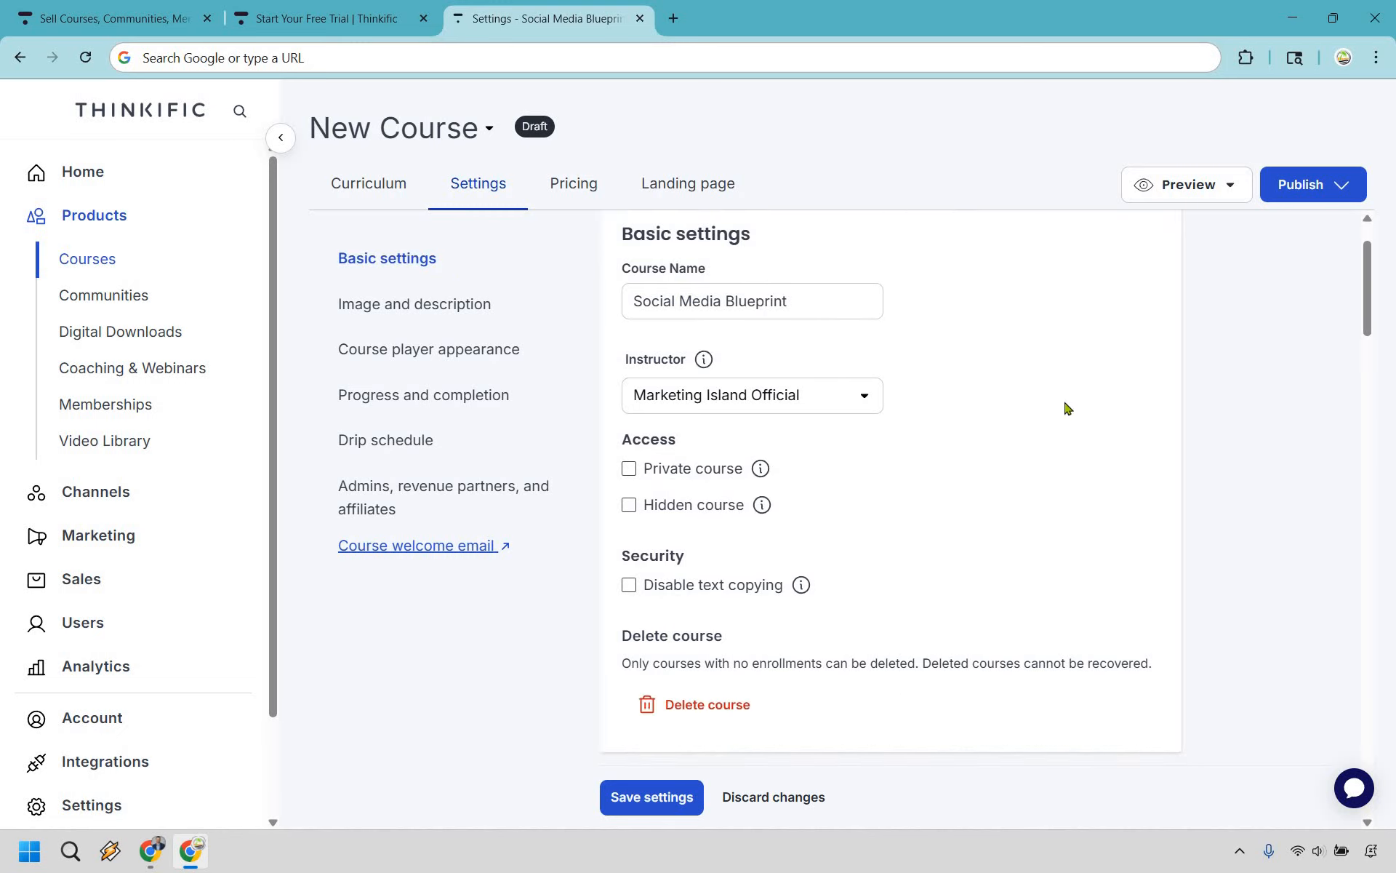
{"action": "scroll", "coordinate": [819, 347], "scroll_direction": "down", "scroll_amount": 1}
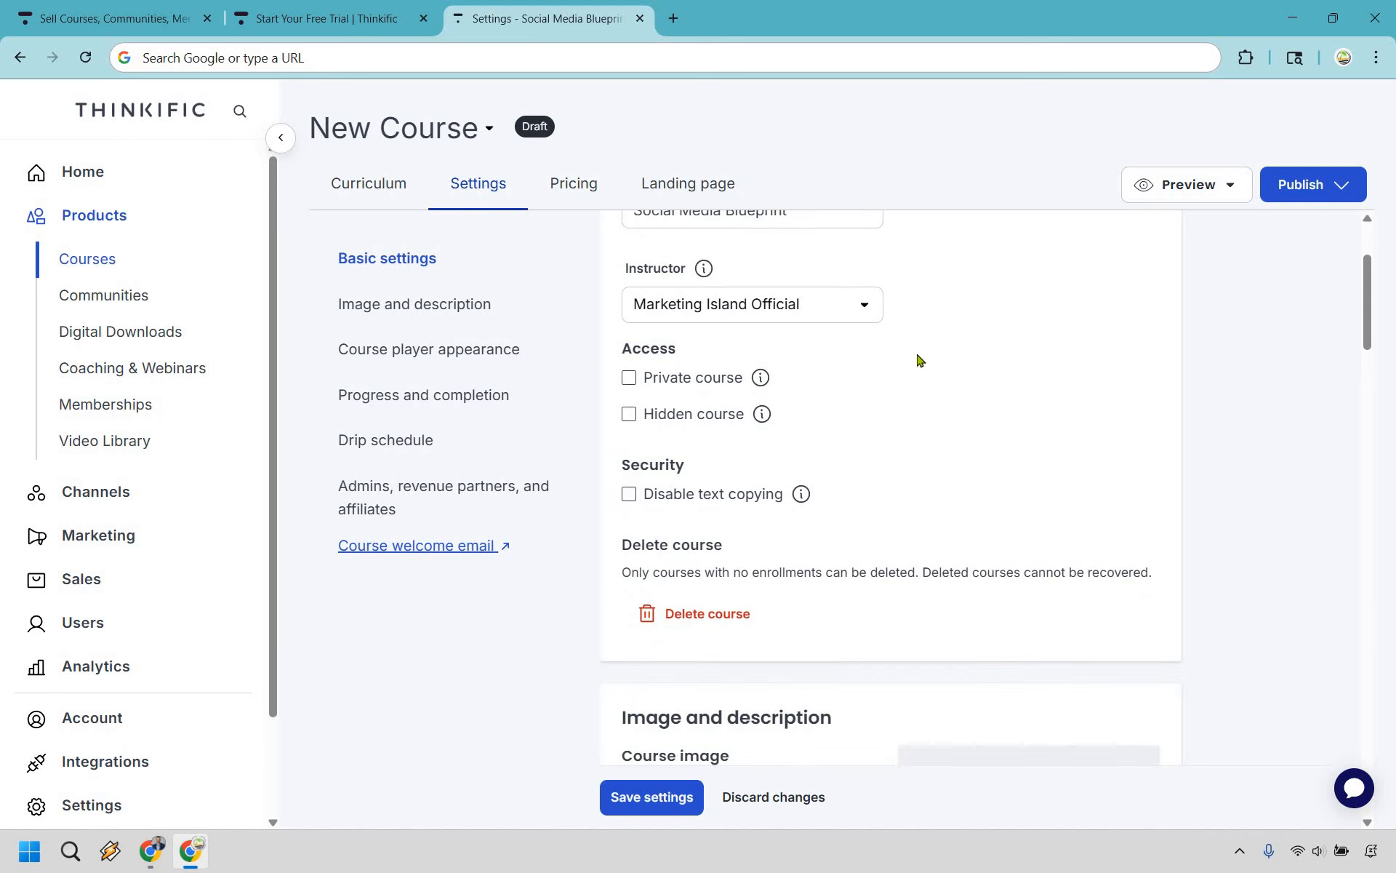
{"action": "scroll", "coordinate": [801, 411], "scroll_direction": "down", "scroll_amount": 1}
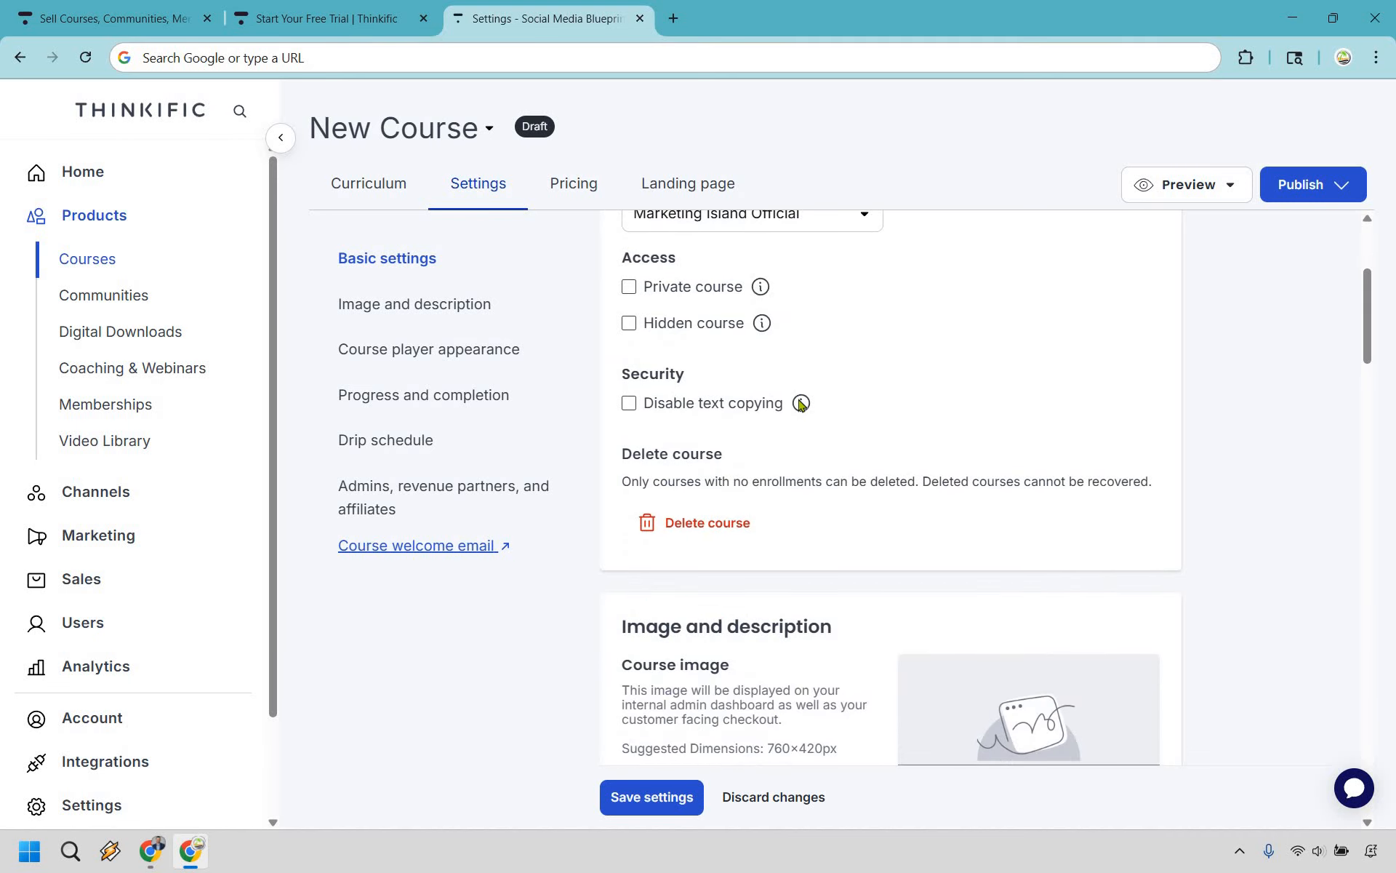
{"action": "mouse_move", "coordinate": [801, 404]}
{"action": "scroll", "coordinate": [1287, 371], "scroll_direction": "down", "scroll_amount": 3}
{"action": "scroll", "coordinate": [1311, 459], "scroll_direction": "down", "scroll_amount": 2}
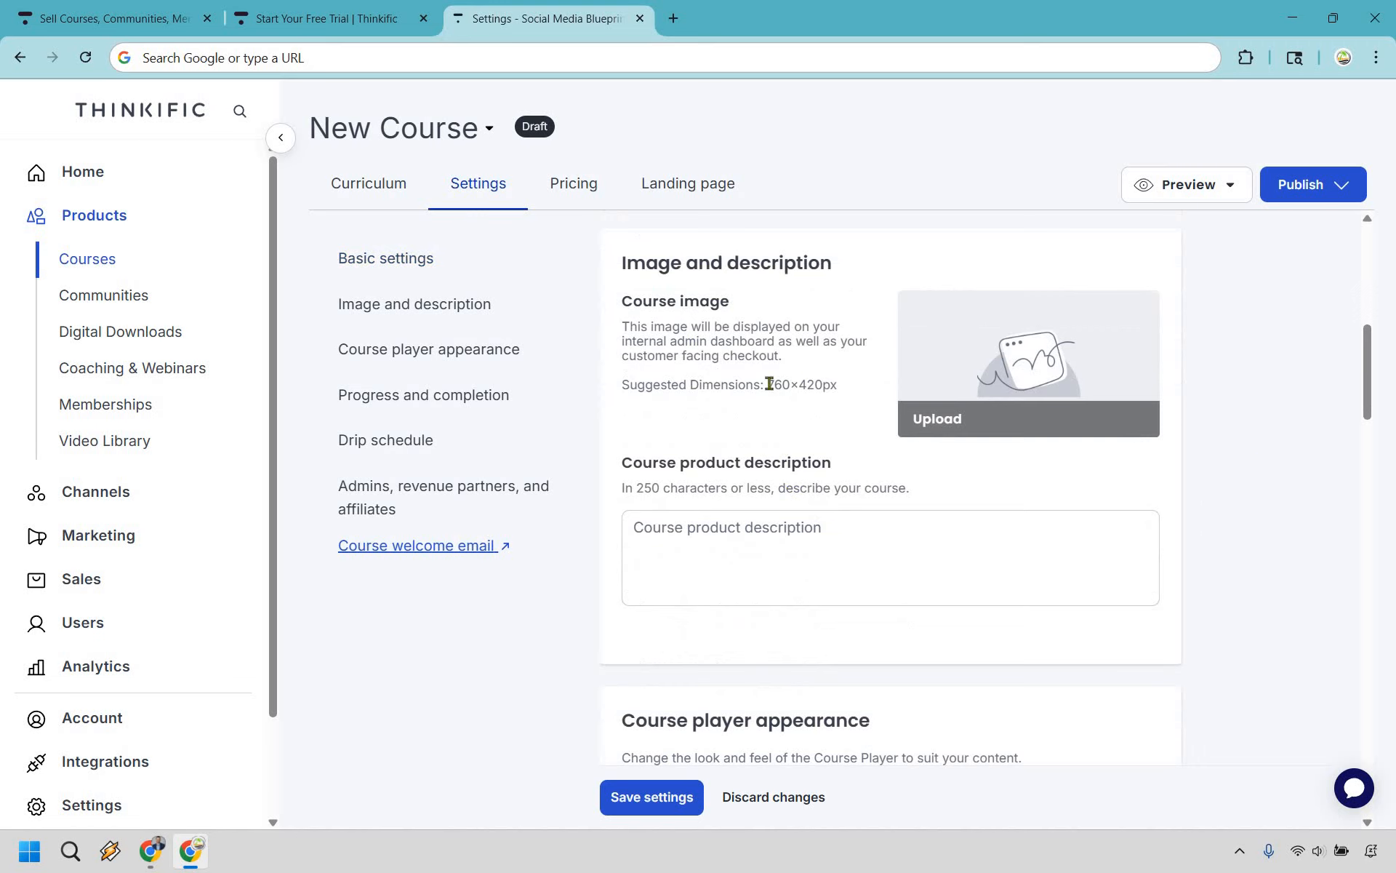
{"action": "left_click_drag", "start_coordinate": [838, 391], "coordinate": [767, 386]}
{"action": "left_click", "coordinate": [787, 489]}
Change the course player's primary color from the preset swatches to light green
{"action": "scroll", "coordinate": [1200, 390], "scroll_direction": "down", "scroll_amount": 5}
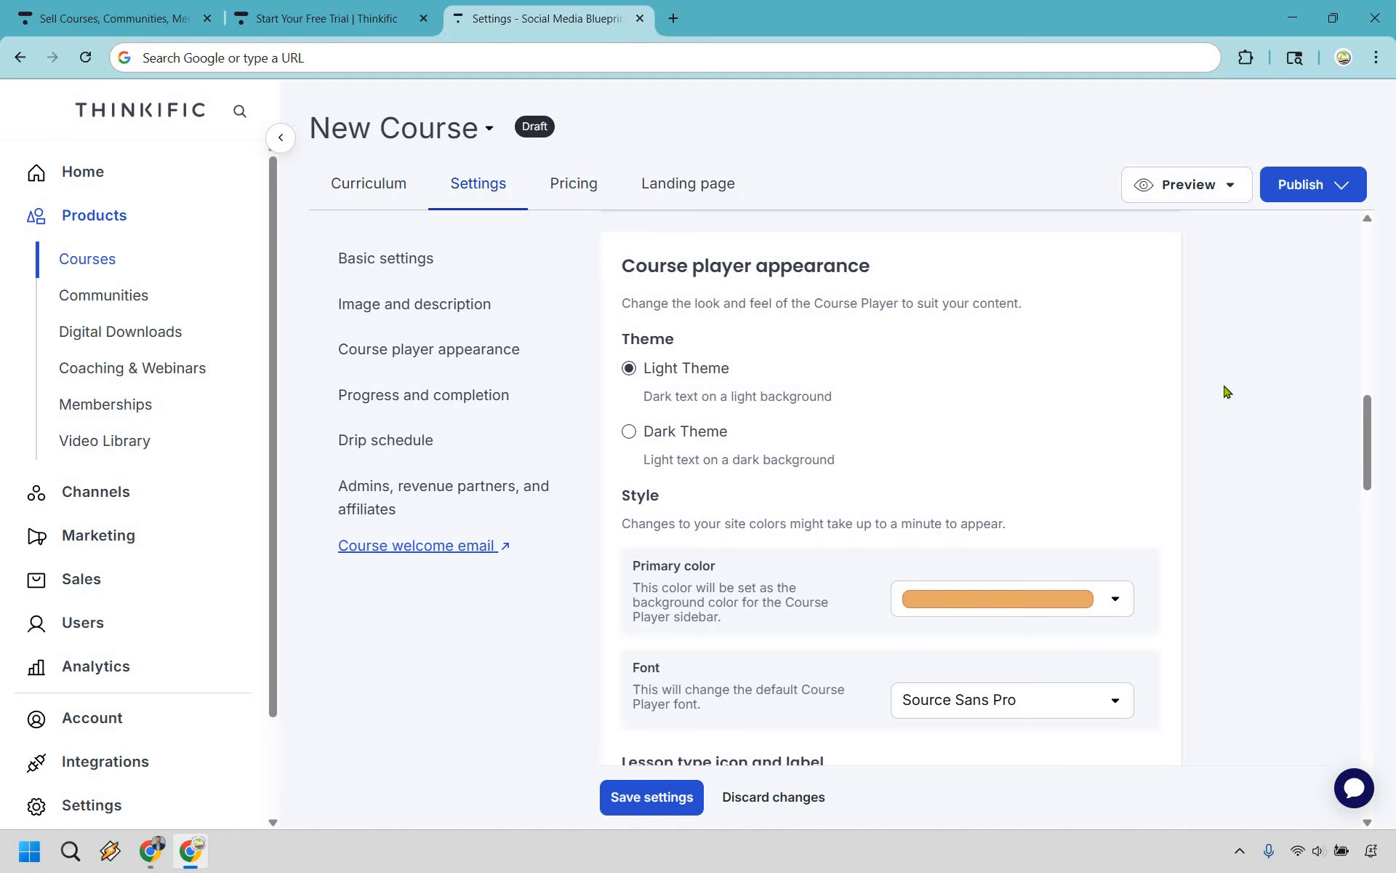
{"action": "scroll", "coordinate": [1039, 511], "scroll_direction": "down", "scroll_amount": 1}
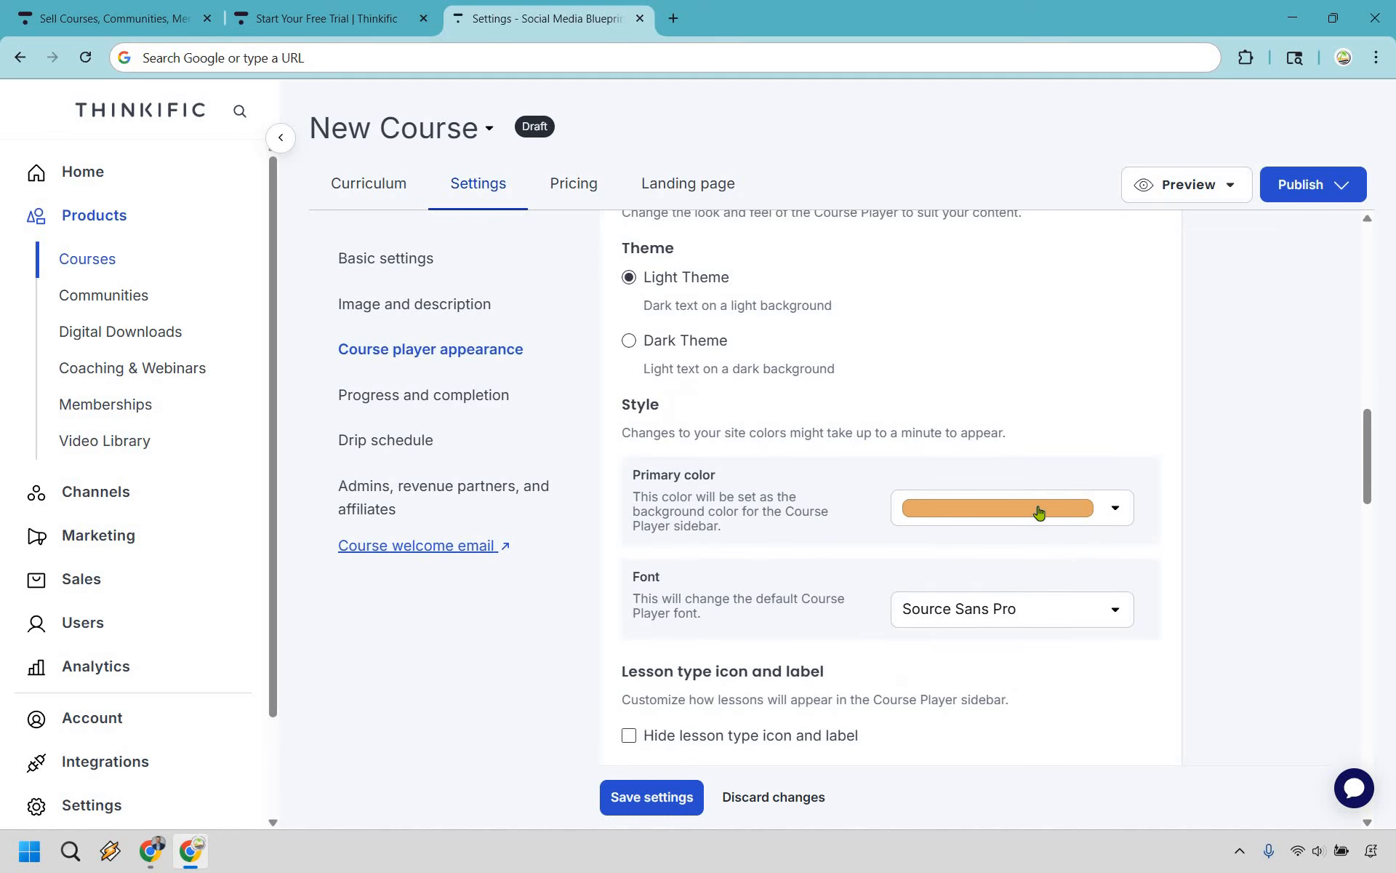
{"action": "left_click", "coordinate": [1039, 512]}
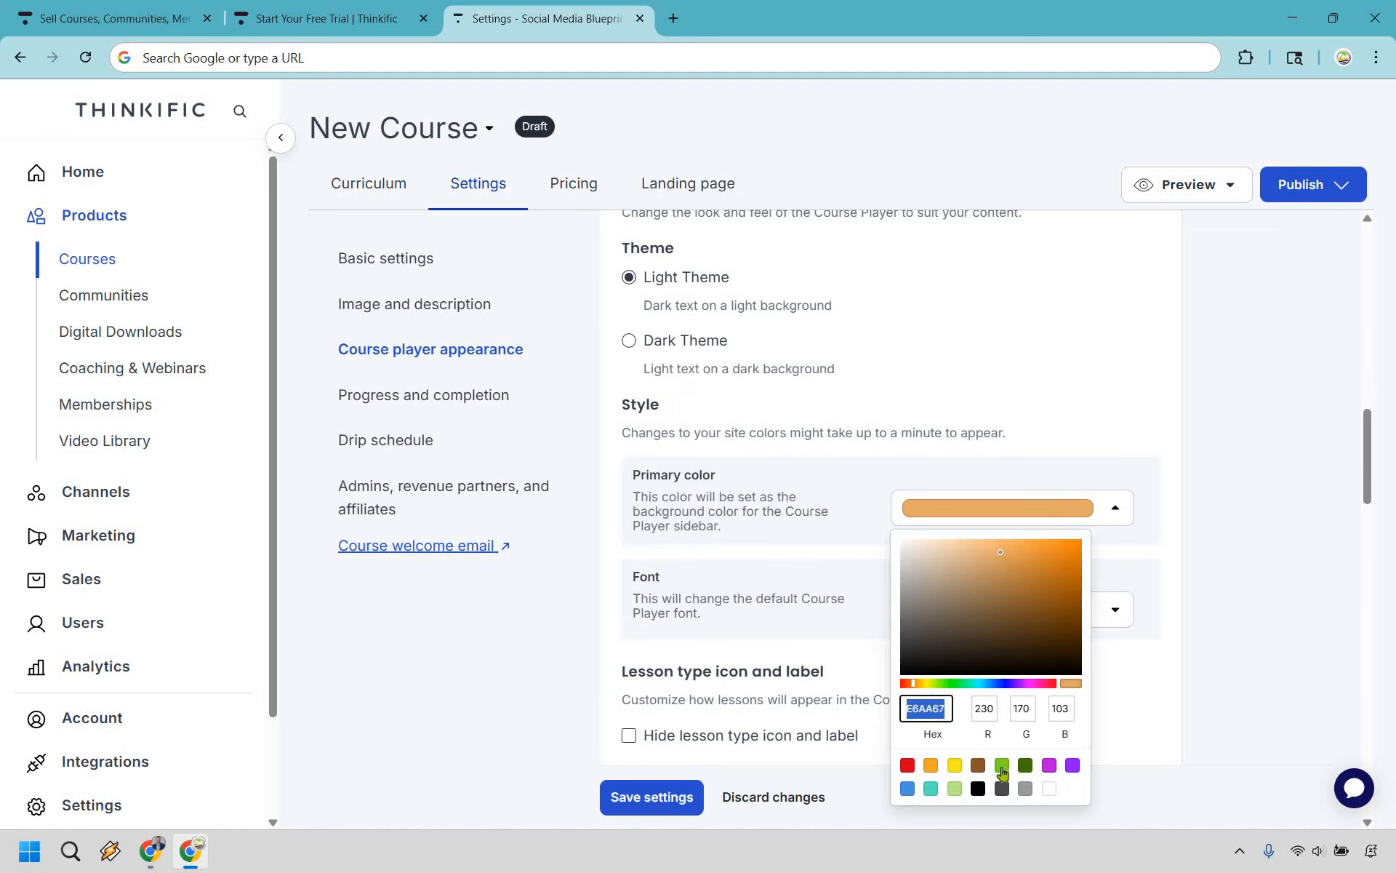
{"action": "left_click", "coordinate": [1003, 768]}
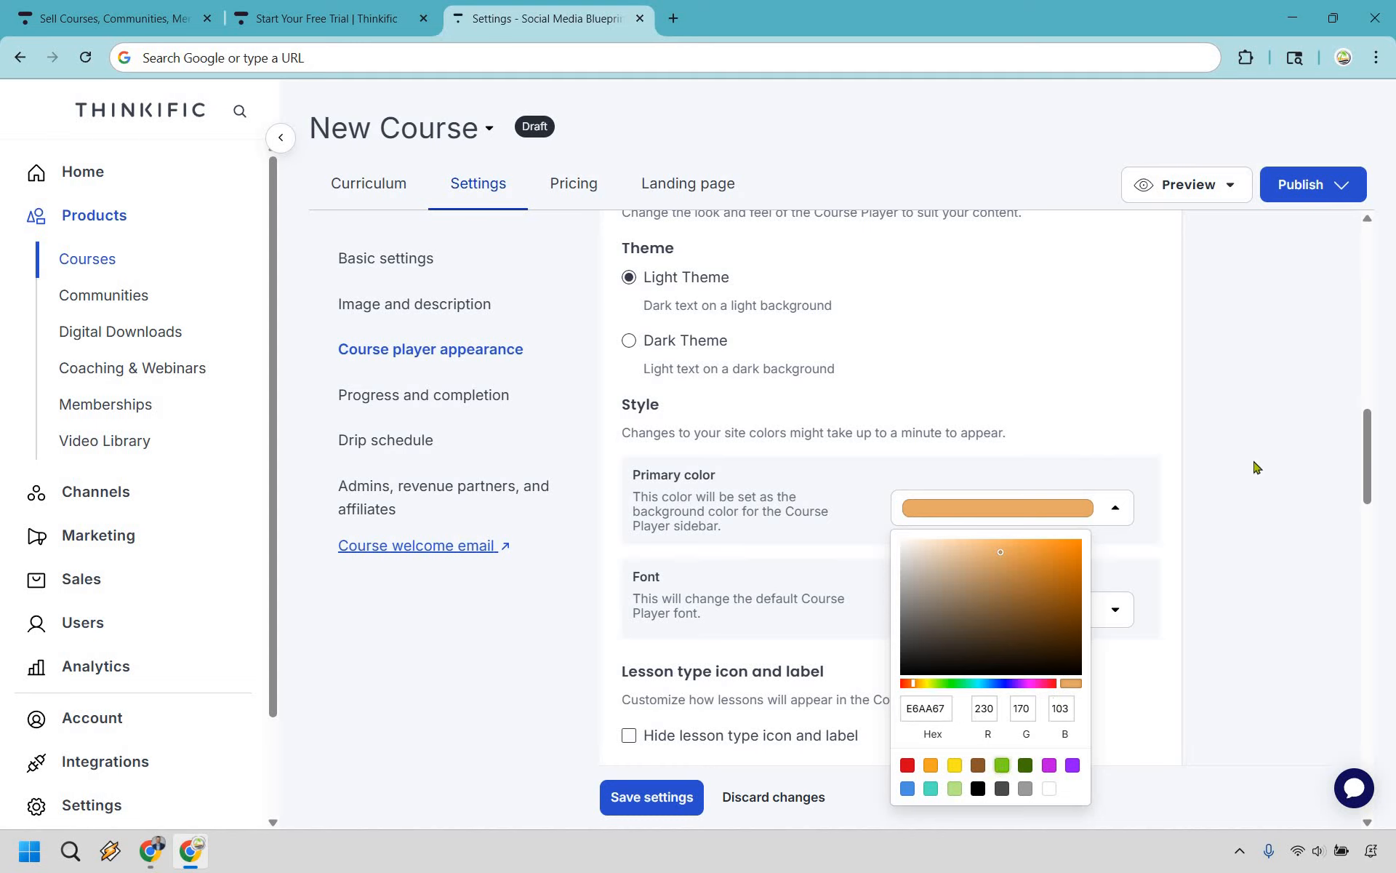
{"action": "left_click", "coordinate": [1205, 450]}
{"action": "scroll", "coordinate": [1046, 420], "scroll_direction": "up", "scroll_amount": 1}
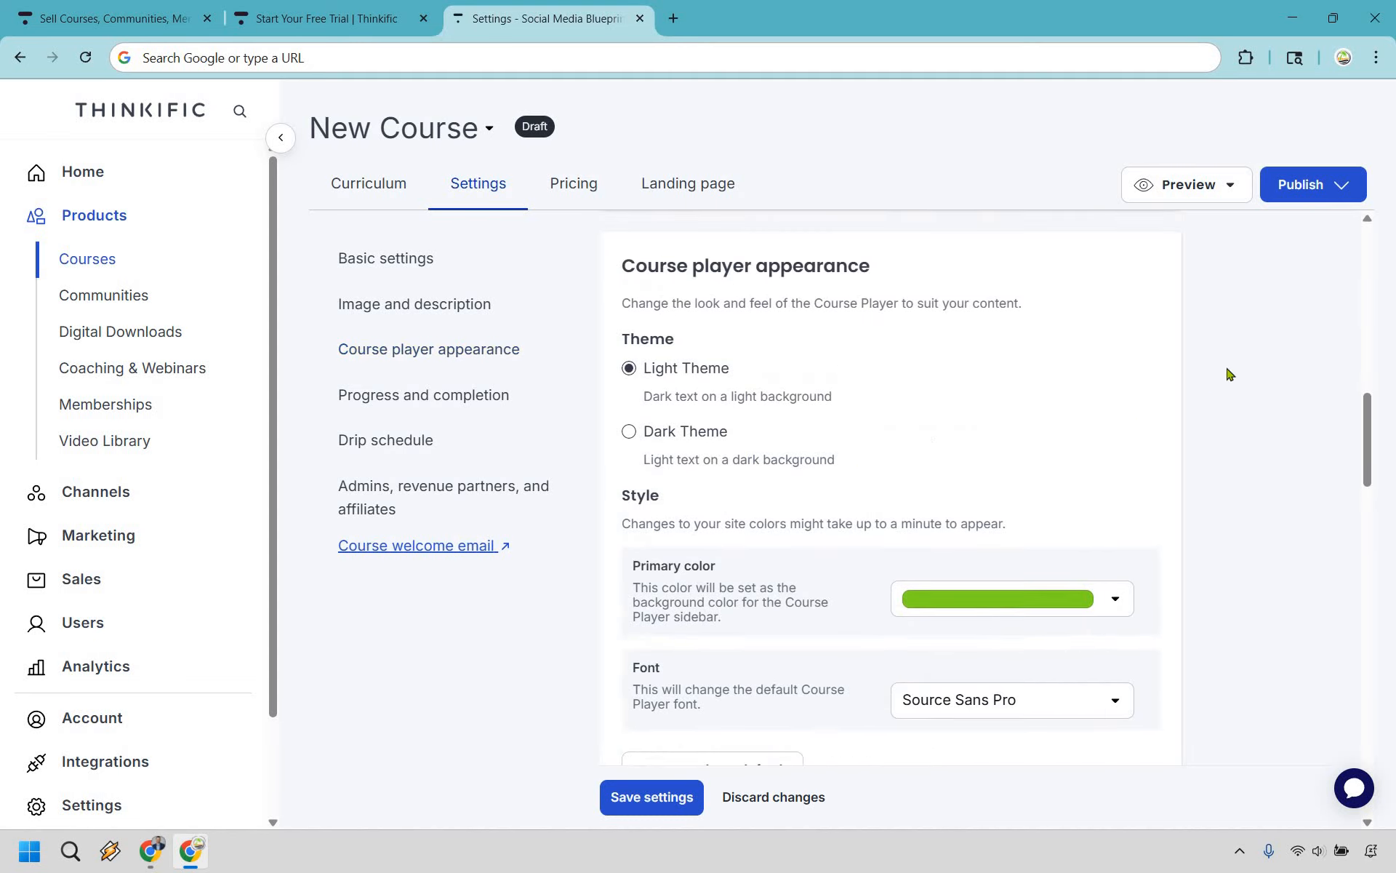
Turn off video lesson autoplay and review the course player logo, completion certificate and social sharing options
{"action": "scroll", "coordinate": [1278, 429], "scroll_direction": "down", "scroll_amount": 3}
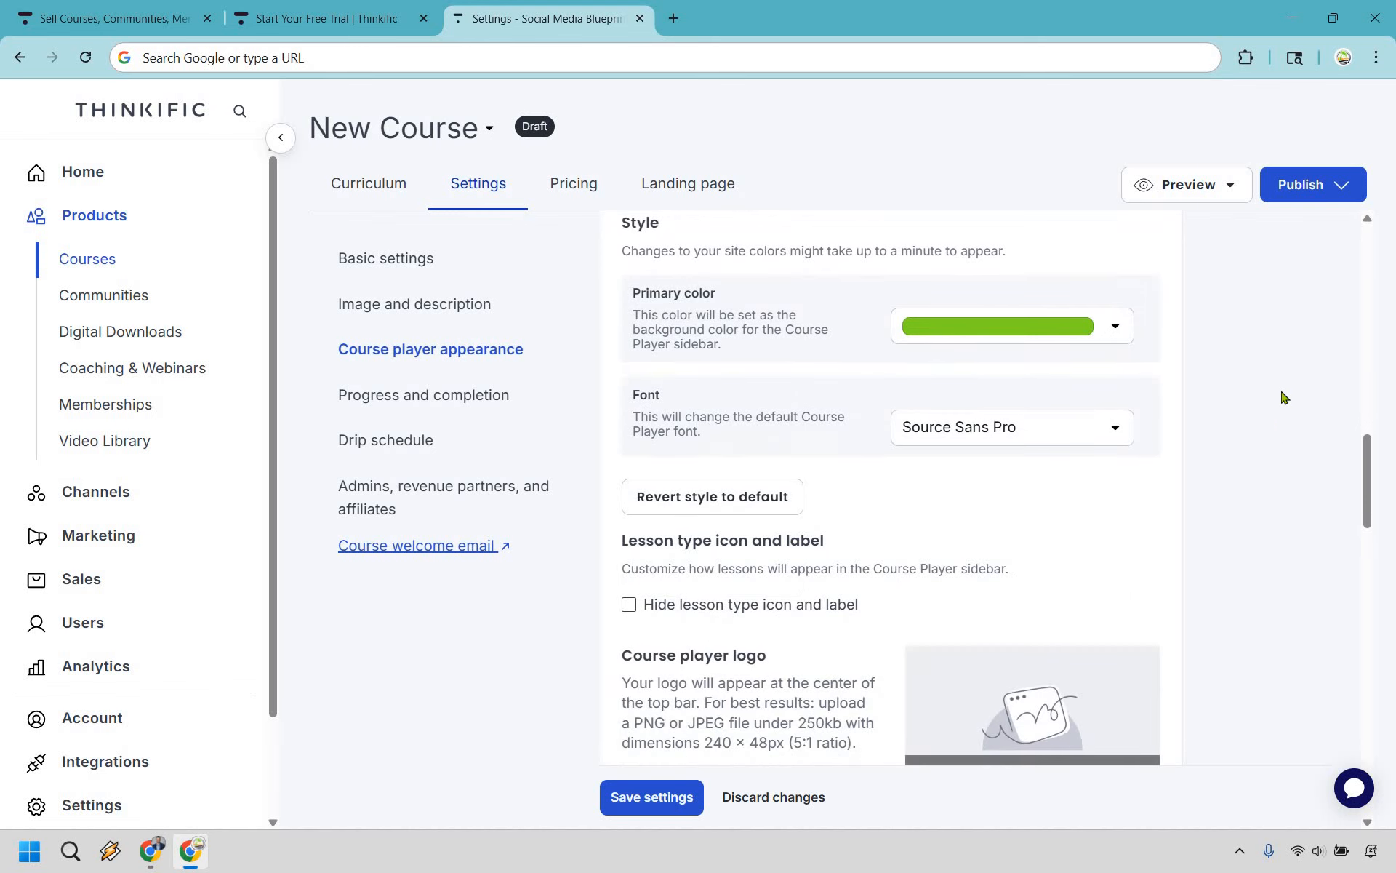
{"action": "scroll", "coordinate": [1284, 396], "scroll_direction": "down", "scroll_amount": 1}
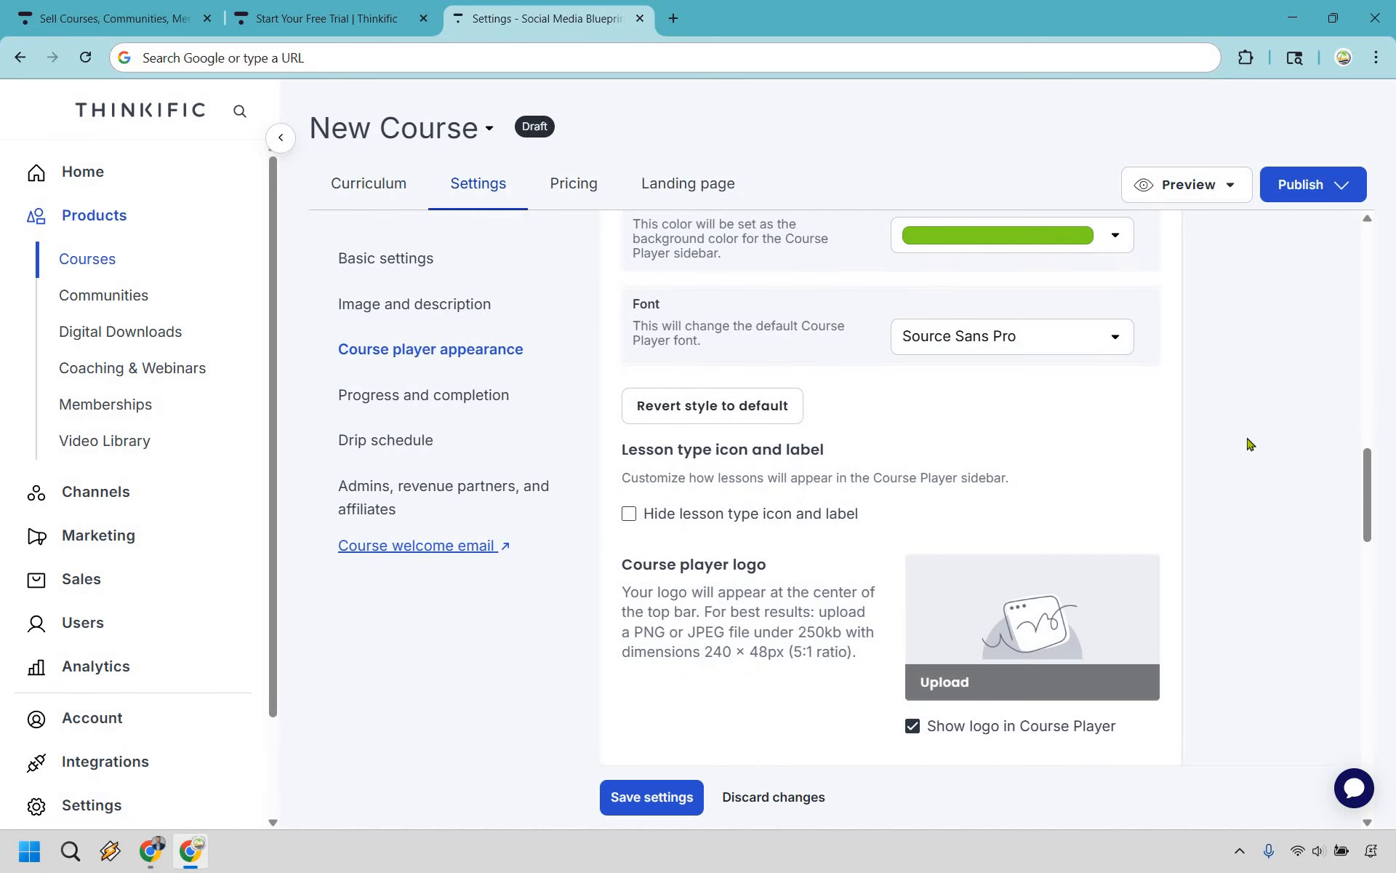
{"action": "scroll", "coordinate": [1247, 440], "scroll_direction": "down", "scroll_amount": 2}
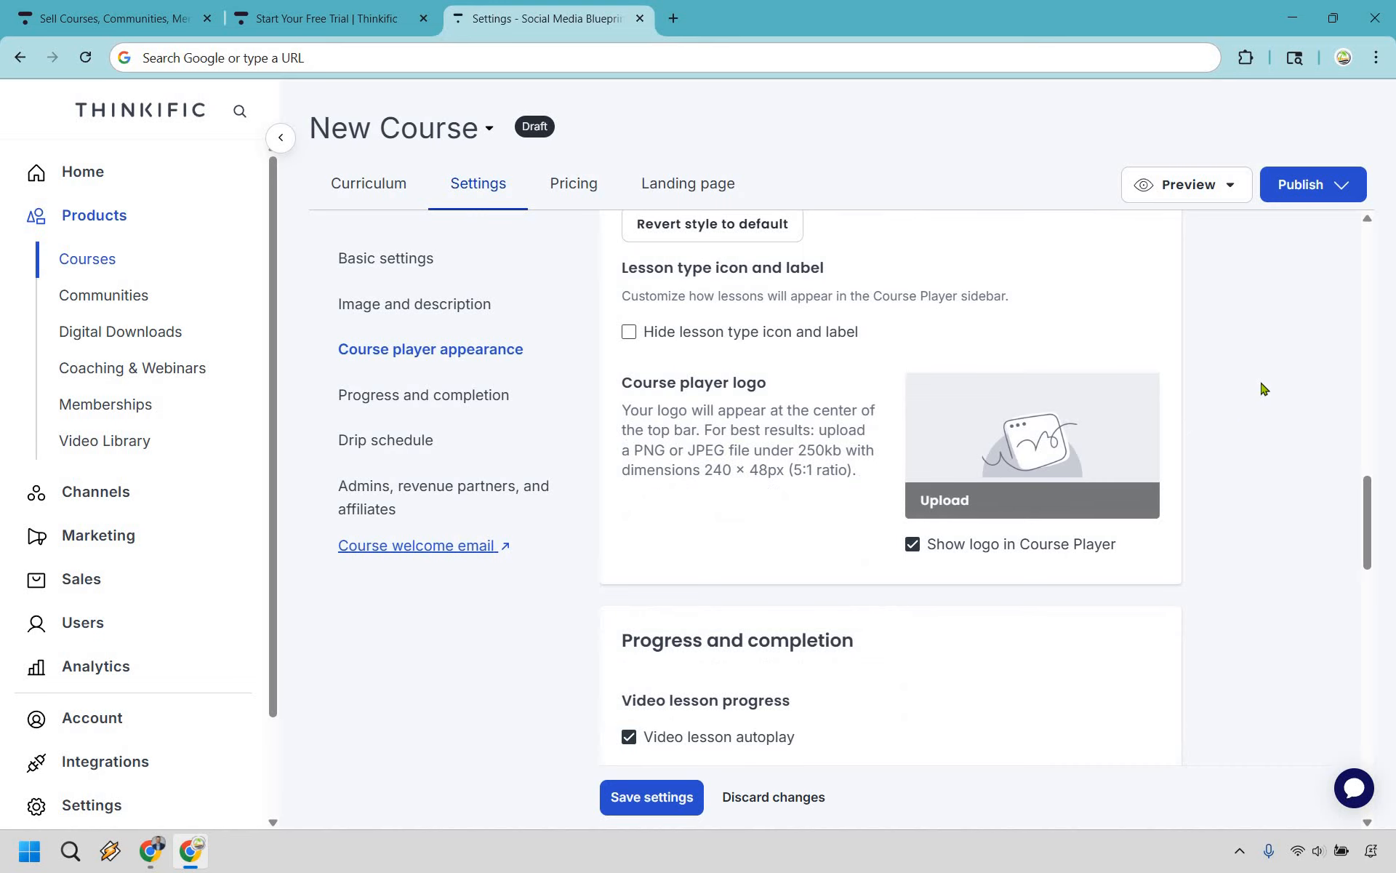
{"action": "scroll", "coordinate": [1262, 388], "scroll_direction": "down", "scroll_amount": 4}
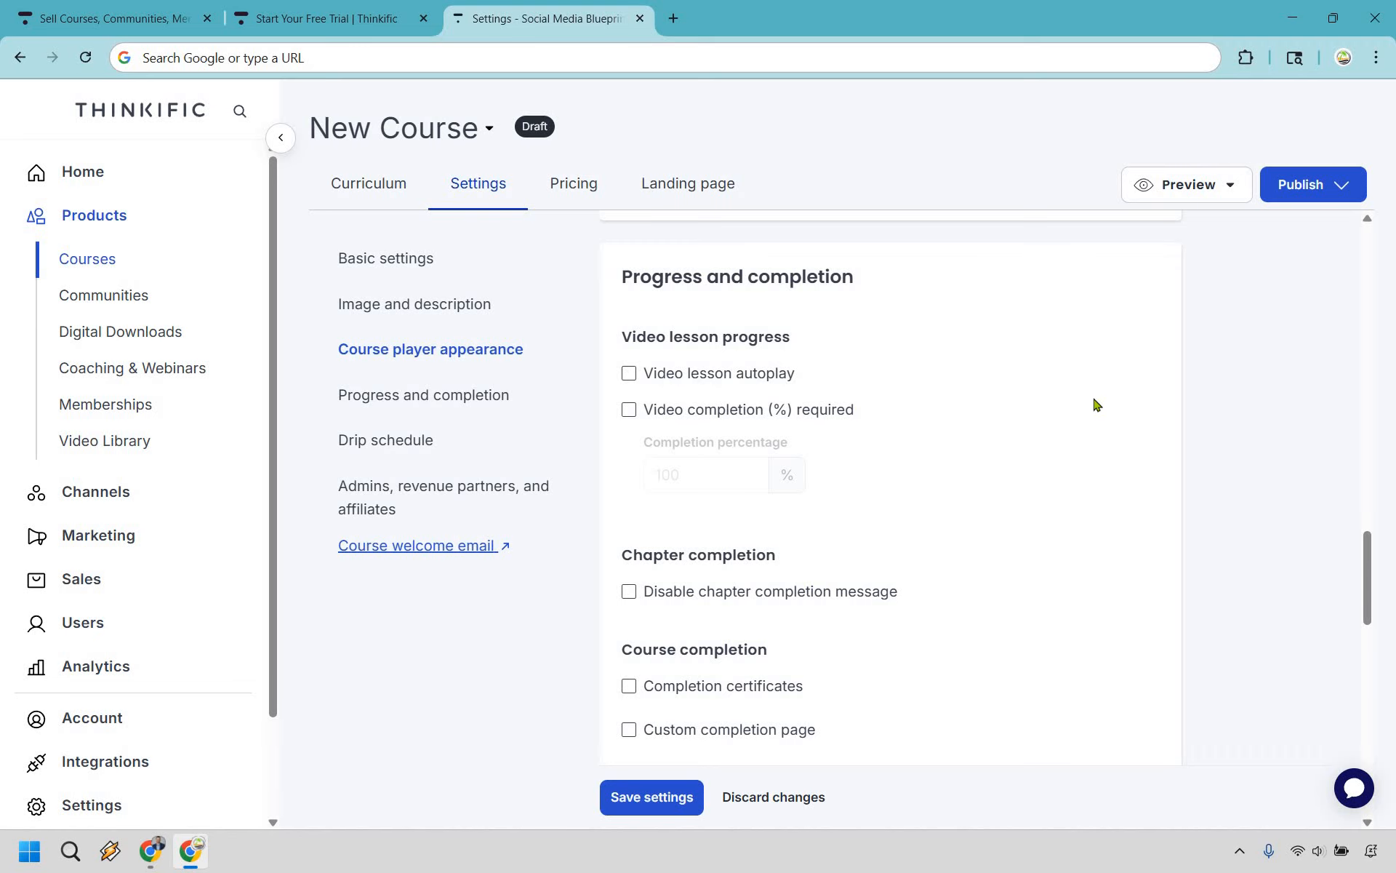
{"action": "scroll", "coordinate": [938, 430], "scroll_direction": "down", "scroll_amount": 4}
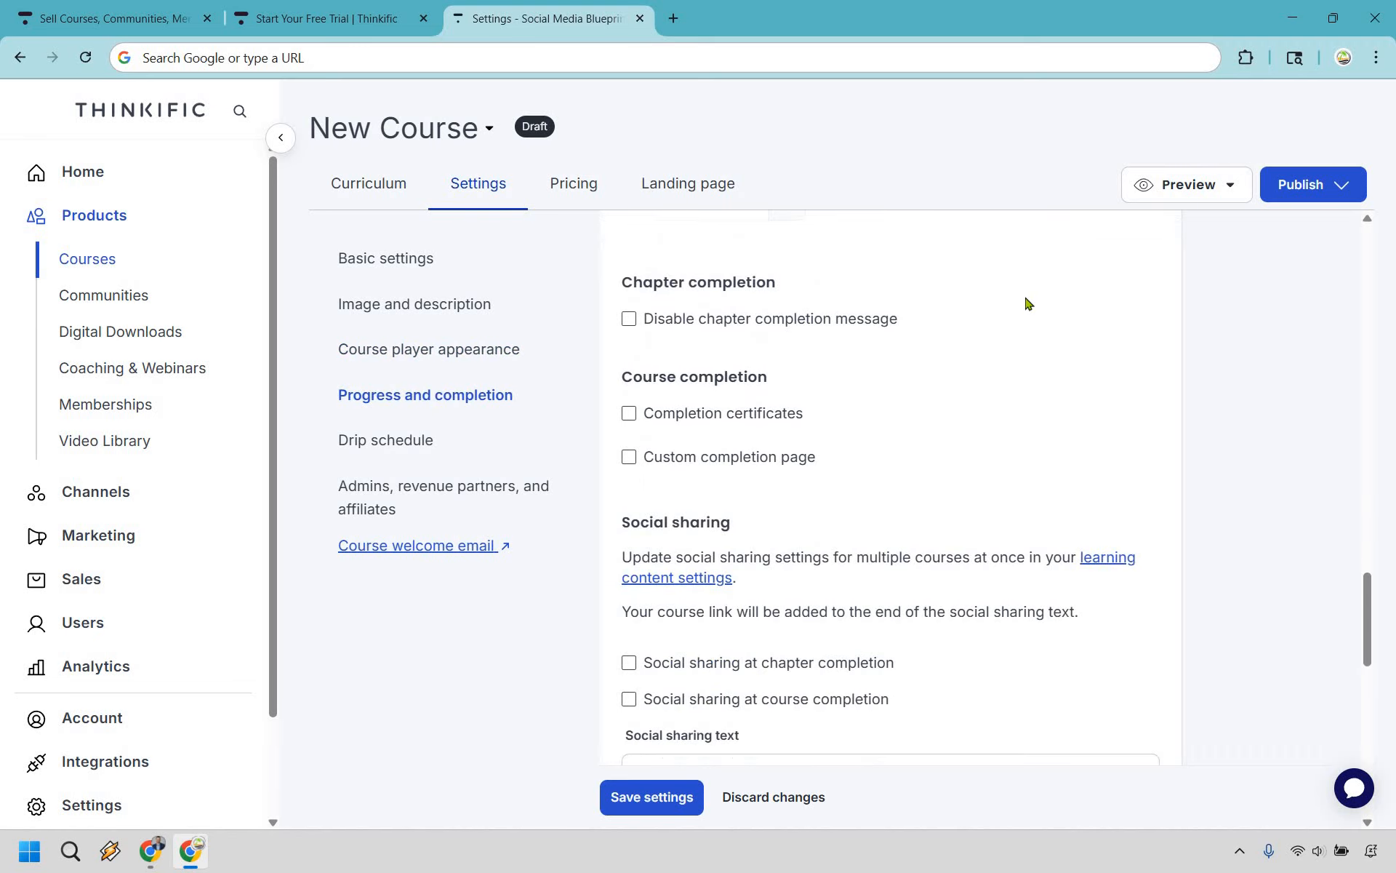
{"action": "scroll", "coordinate": [1008, 326], "scroll_direction": "down", "scroll_amount": 3}
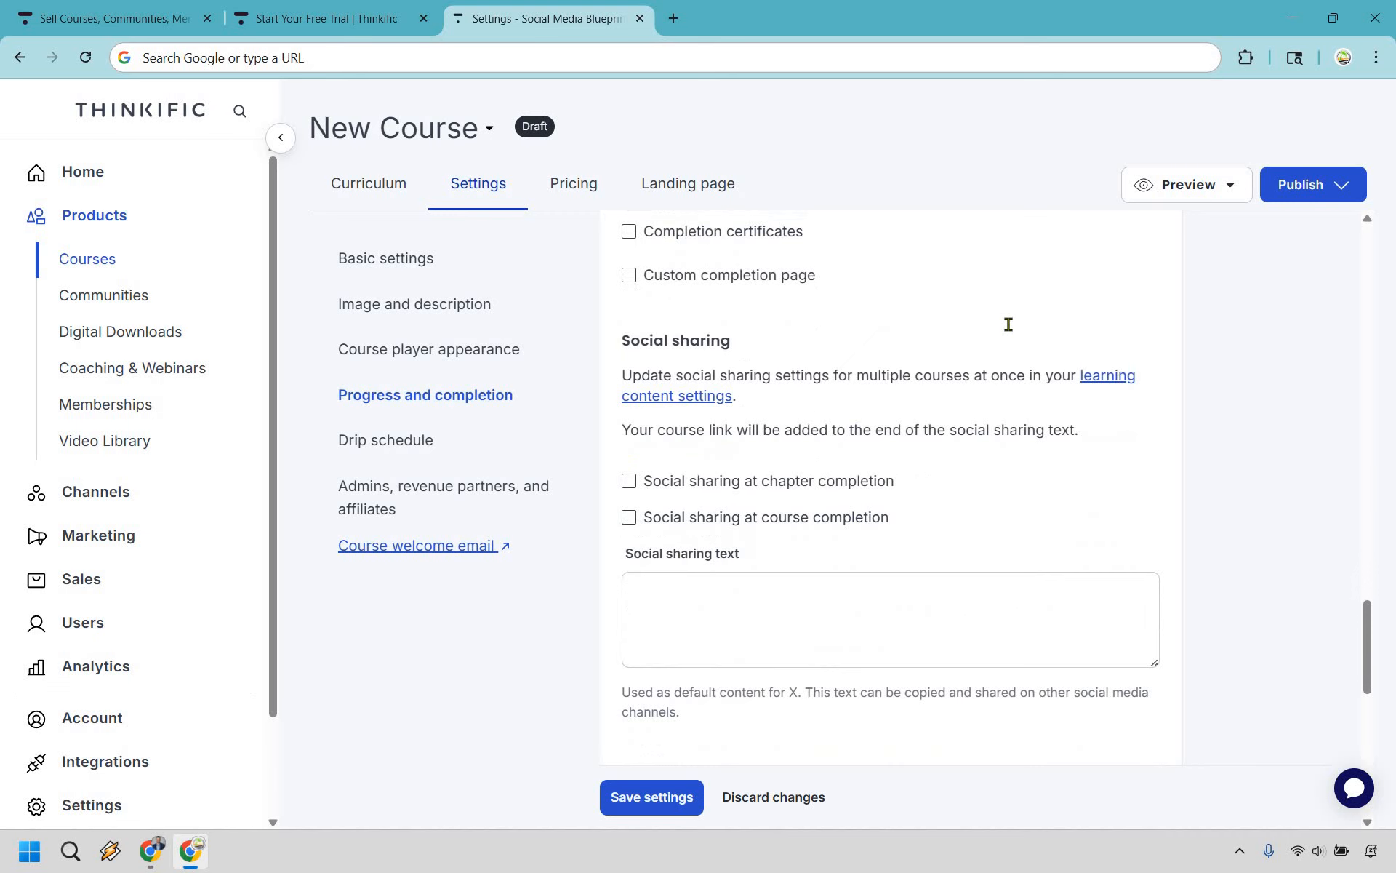
{"action": "scroll", "coordinate": [1008, 324], "scroll_direction": "down", "scroll_amount": 6}
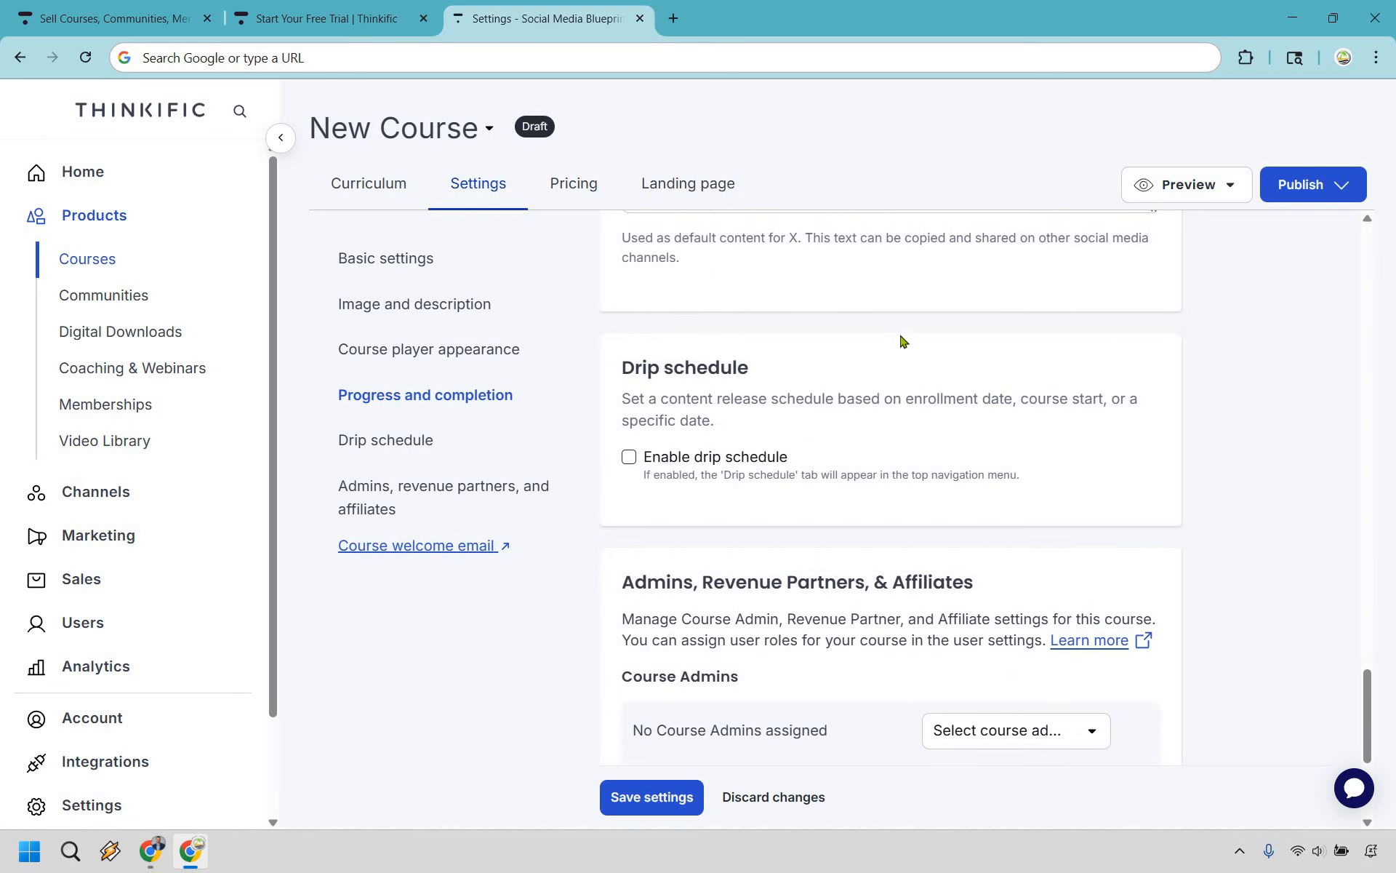
Enable the drip schedule, review the admin, revenue partner and affiliate options, and save the course settings
{"action": "scroll", "coordinate": [923, 339], "scroll_direction": "down", "scroll_amount": 1}
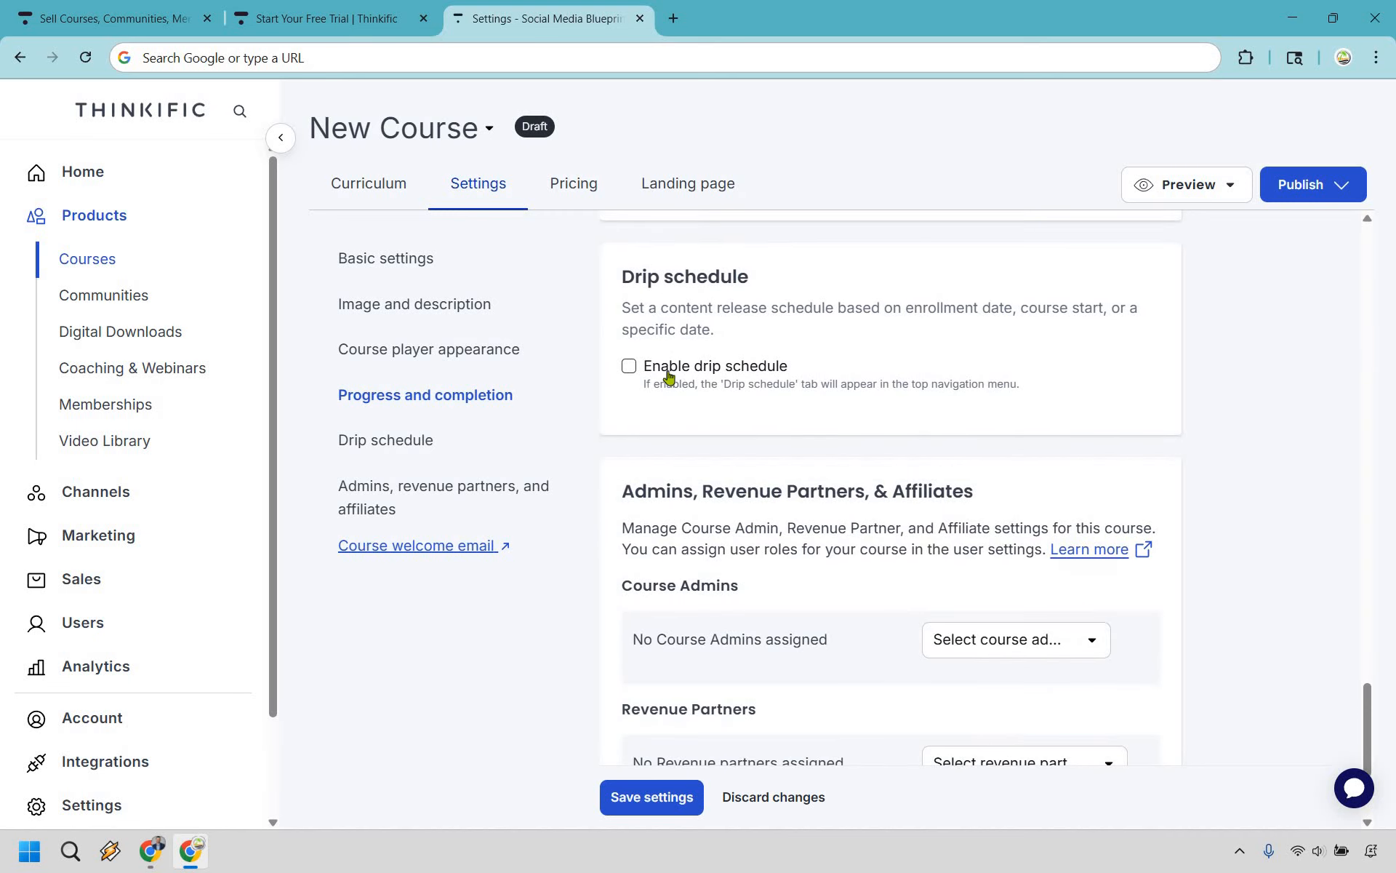
{"action": "left_click", "coordinate": [630, 368]}
{"action": "scroll", "coordinate": [754, 439], "scroll_direction": "down", "scroll_amount": 2}
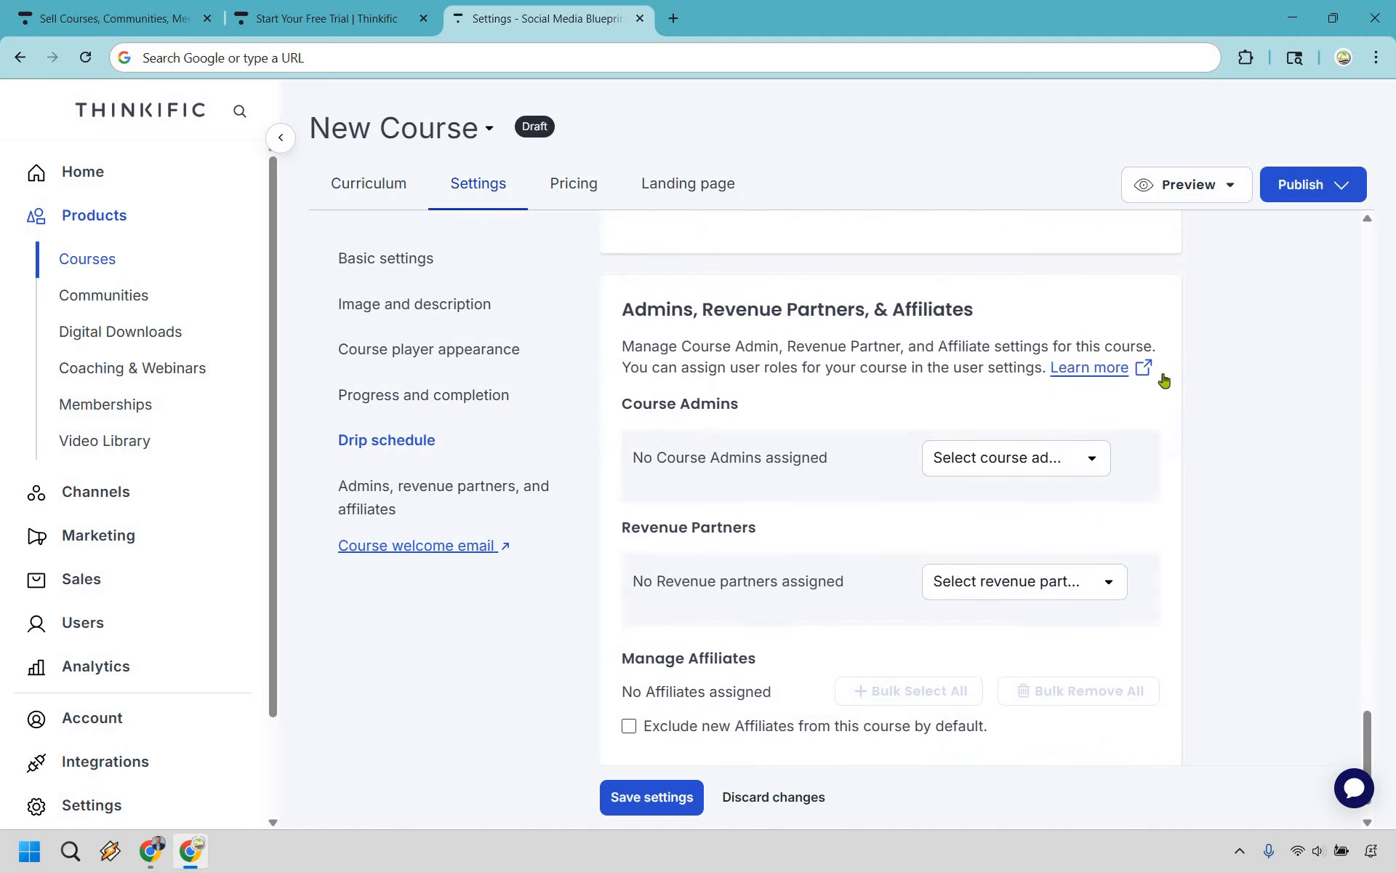
{"action": "scroll", "coordinate": [1274, 394], "scroll_direction": "down", "scroll_amount": 1}
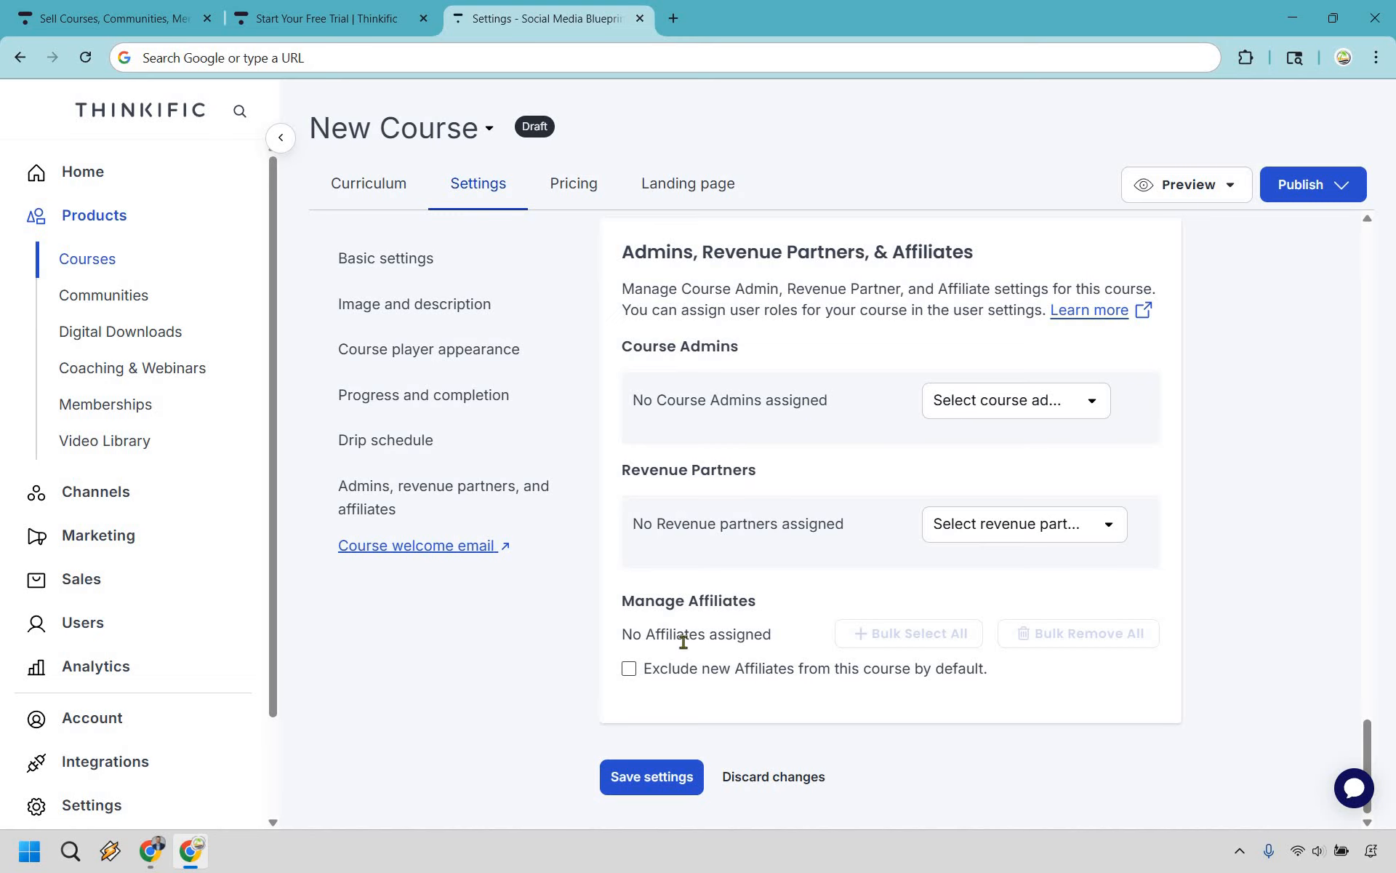
{"action": "left_click", "coordinate": [645, 777]}
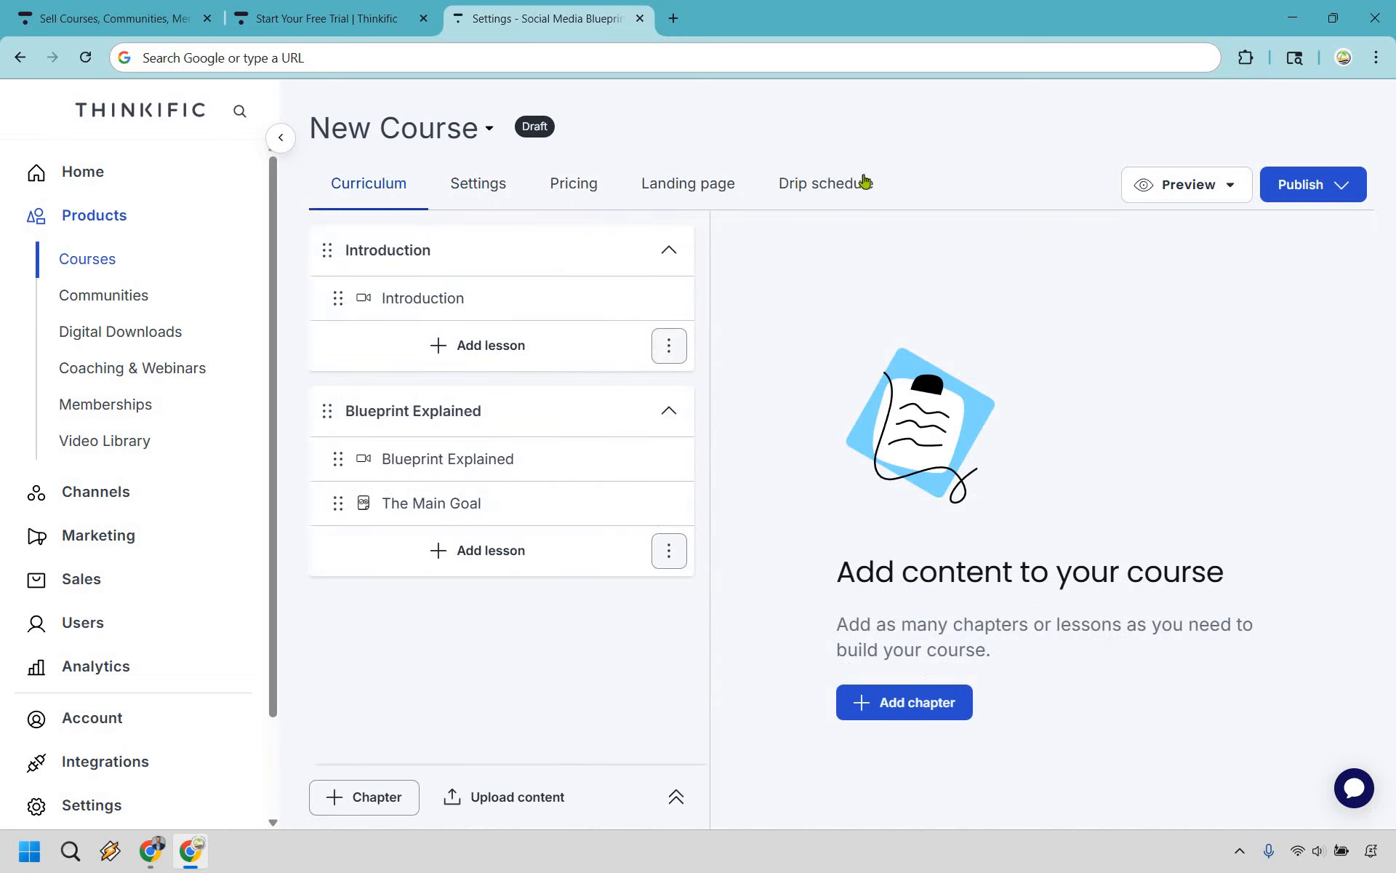
Create a drip schedule for the course and view the release timing of the Introduction chapter
{"action": "left_click", "coordinate": [824, 189]}
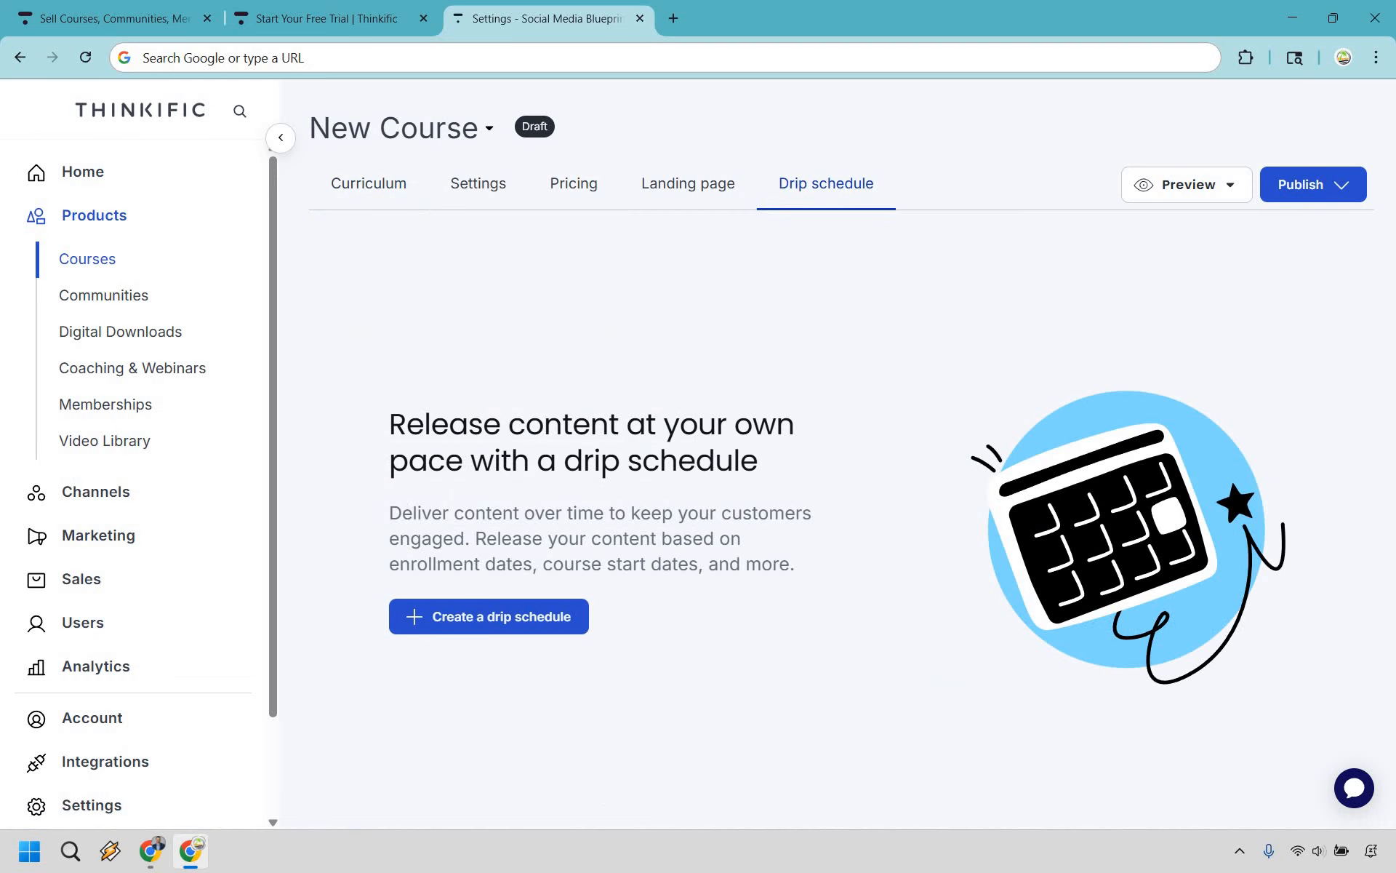
{"action": "left_click", "coordinate": [560, 604]}
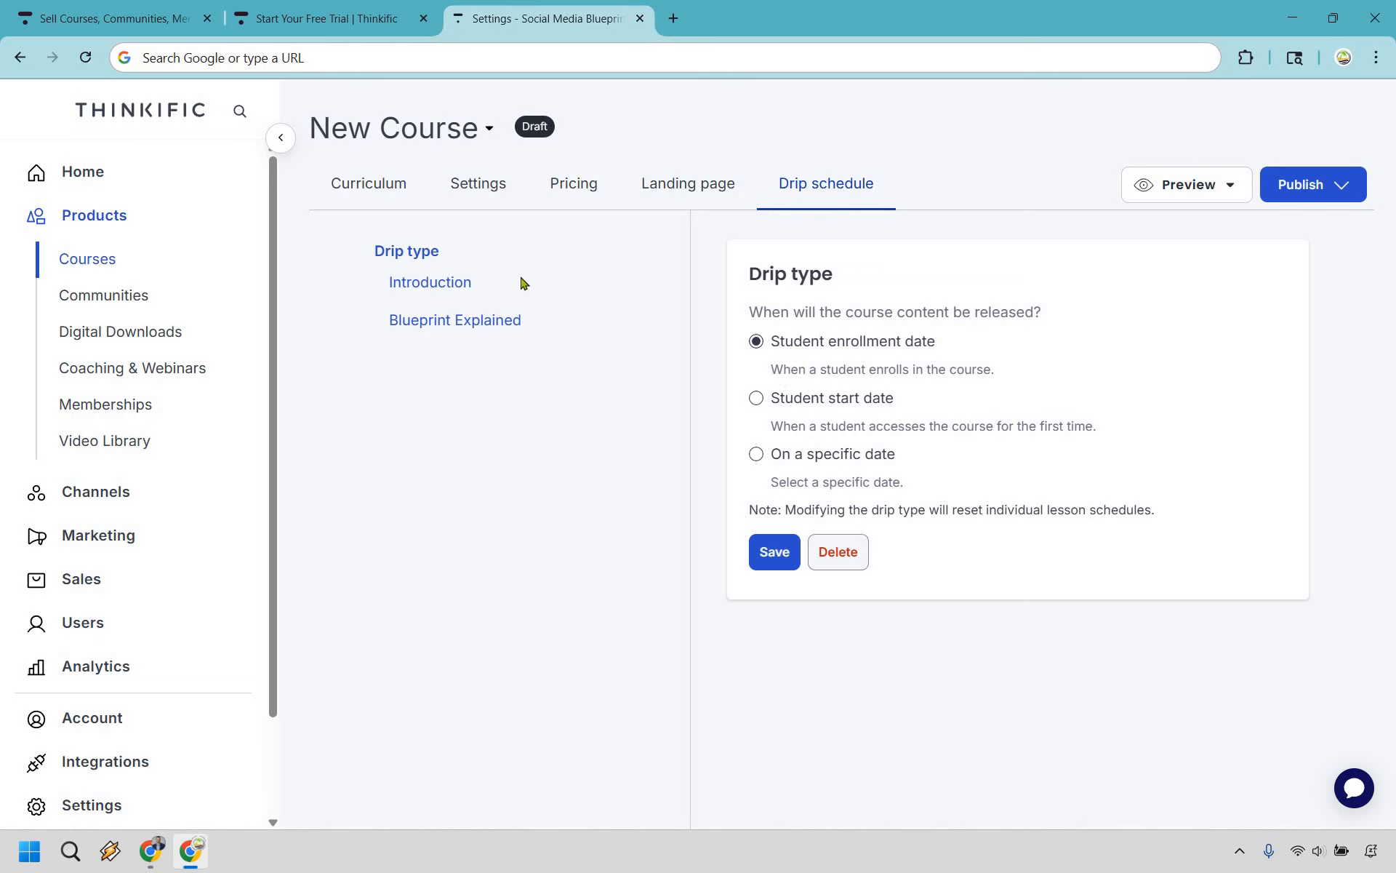
{"action": "left_click", "coordinate": [453, 283]}
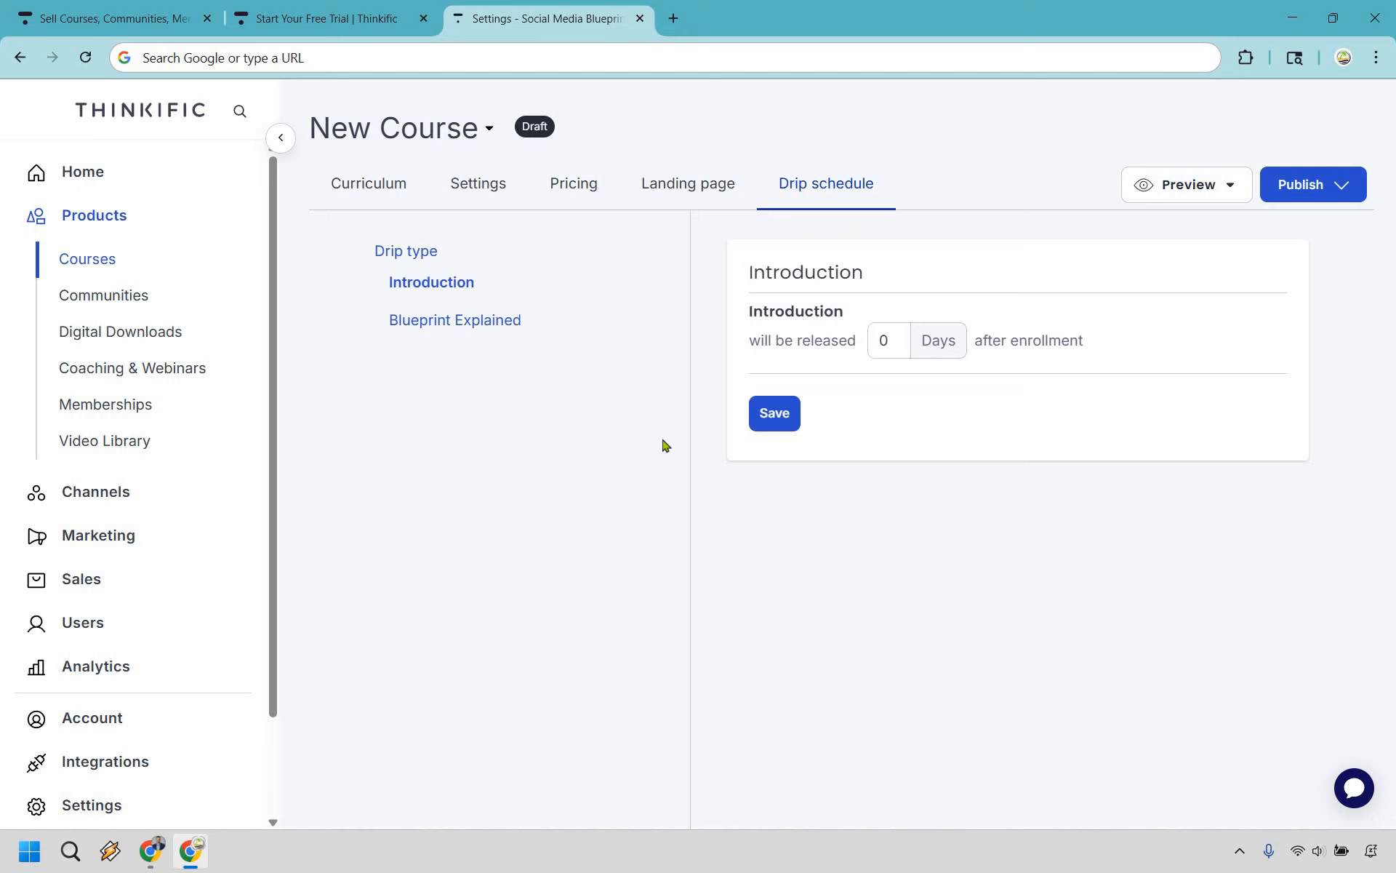
Set both Blueprint Explained and The Main Goal to be released 1 day after enrollment in the drip schedule
{"action": "left_click", "coordinate": [467, 326]}
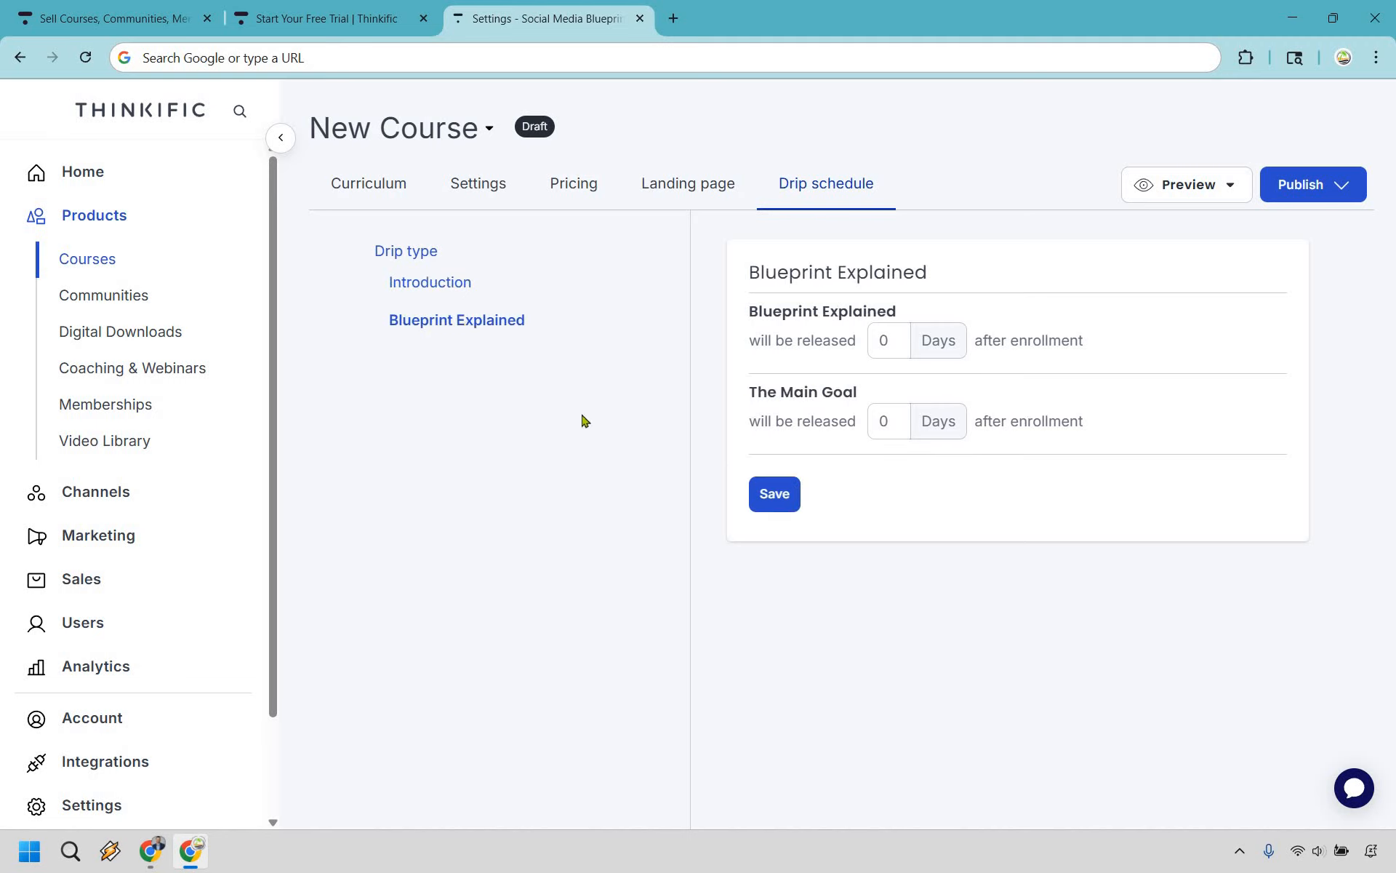
{"action": "left_click", "coordinate": [885, 339]}
{"action": "type", "text": "1"}
{"action": "key", "text": "Tab"}
{"action": "type", "text": "1"}
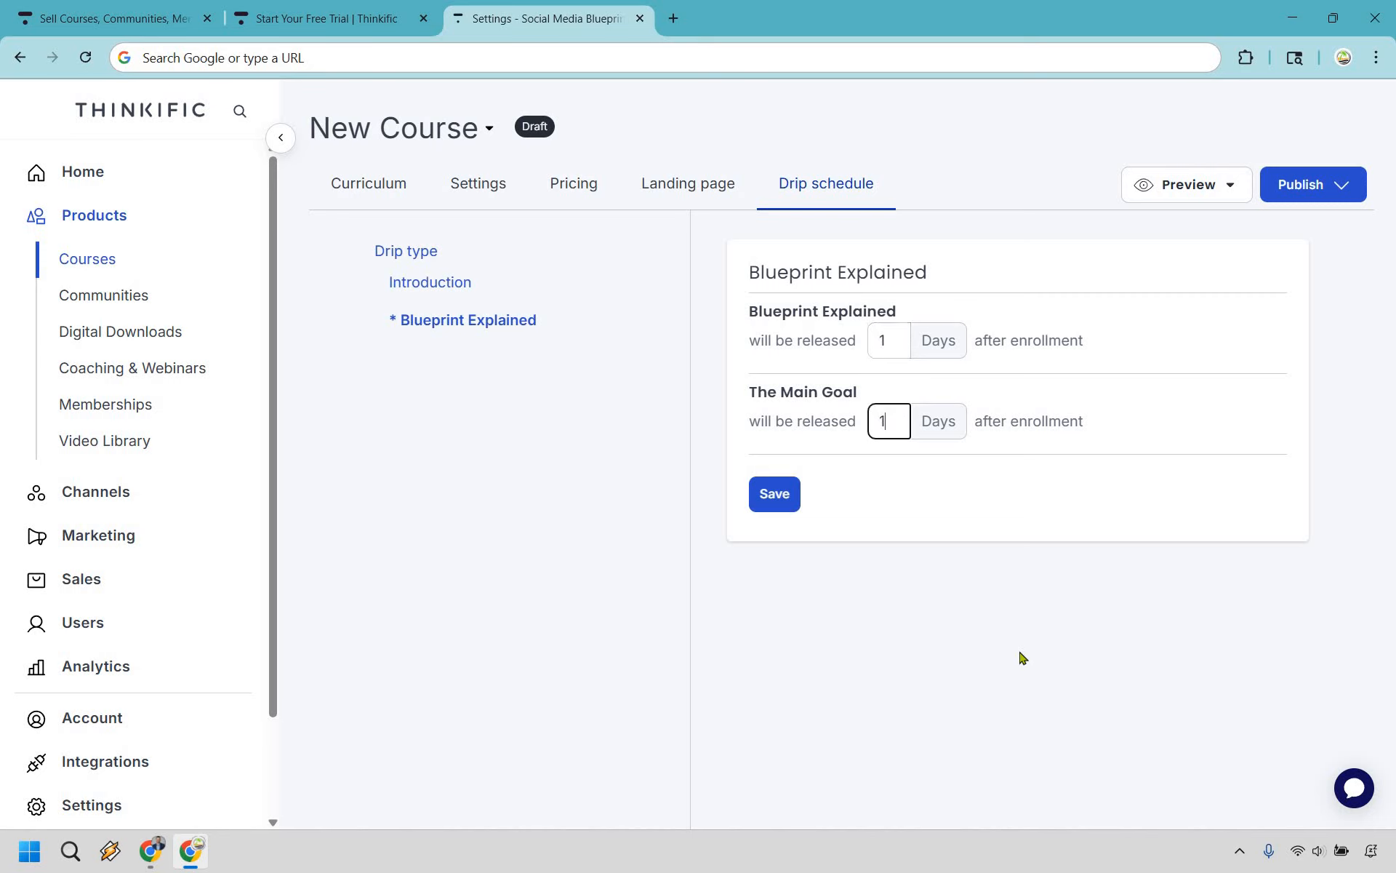
{"action": "left_click", "coordinate": [1022, 657]}
{"action": "left_click_drag", "start_coordinate": [978, 342], "coordinate": [1141, 354]}
{"action": "left_click", "coordinate": [716, 435]}
Set the release of Blueprint Explained and The Main Goal to 0 days after enrollment and save the lesson schedules
{"action": "left_click", "coordinate": [889, 337]}
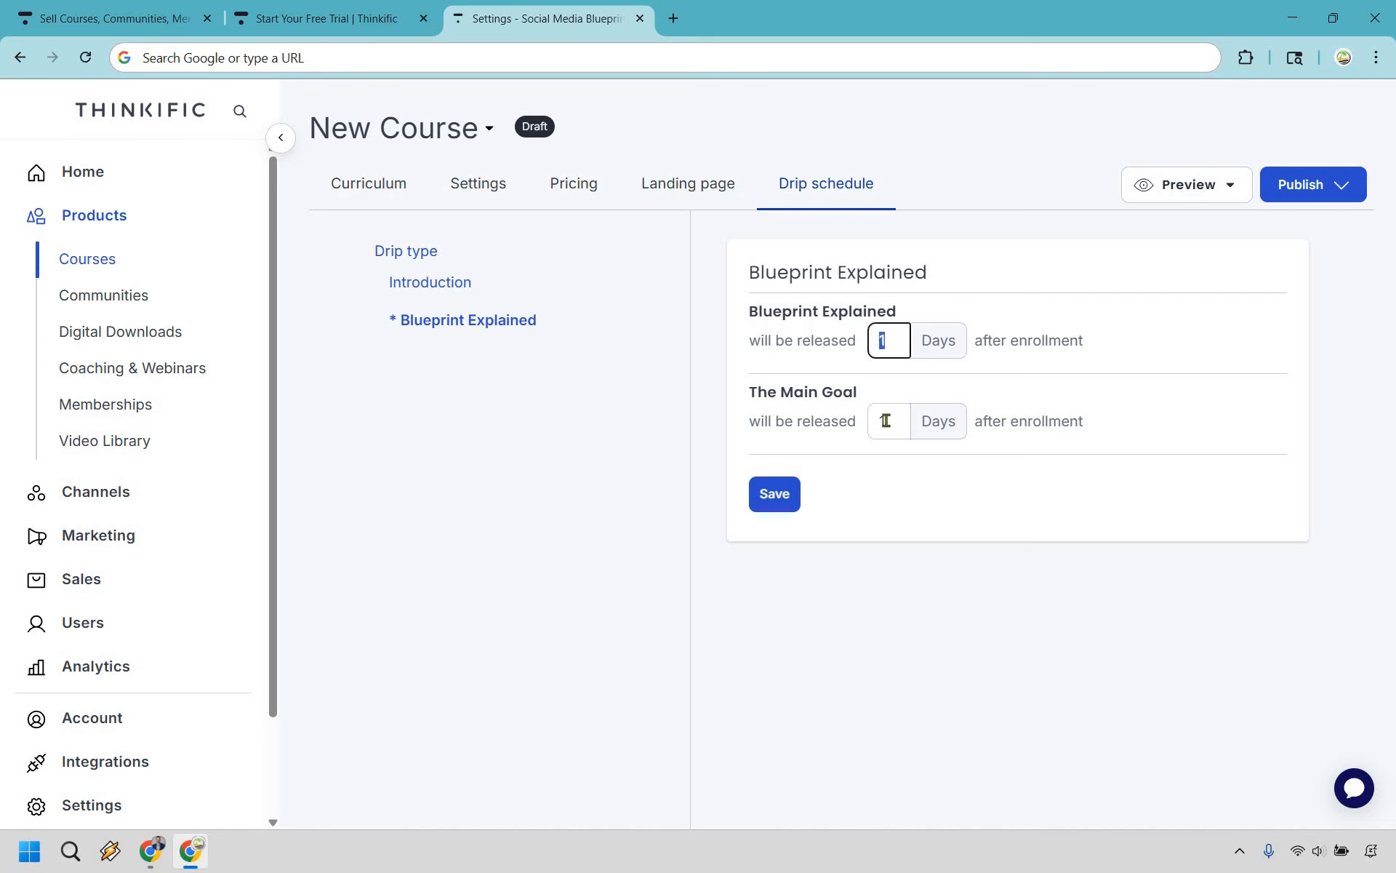
{"action": "key", "text": "BackSpace"}
{"action": "type", "text": "0"}
{"action": "key", "text": "Tab"}
{"action": "type", "text": "0"}
{"action": "left_click", "coordinate": [958, 639]}
{"action": "left_click", "coordinate": [774, 495]}
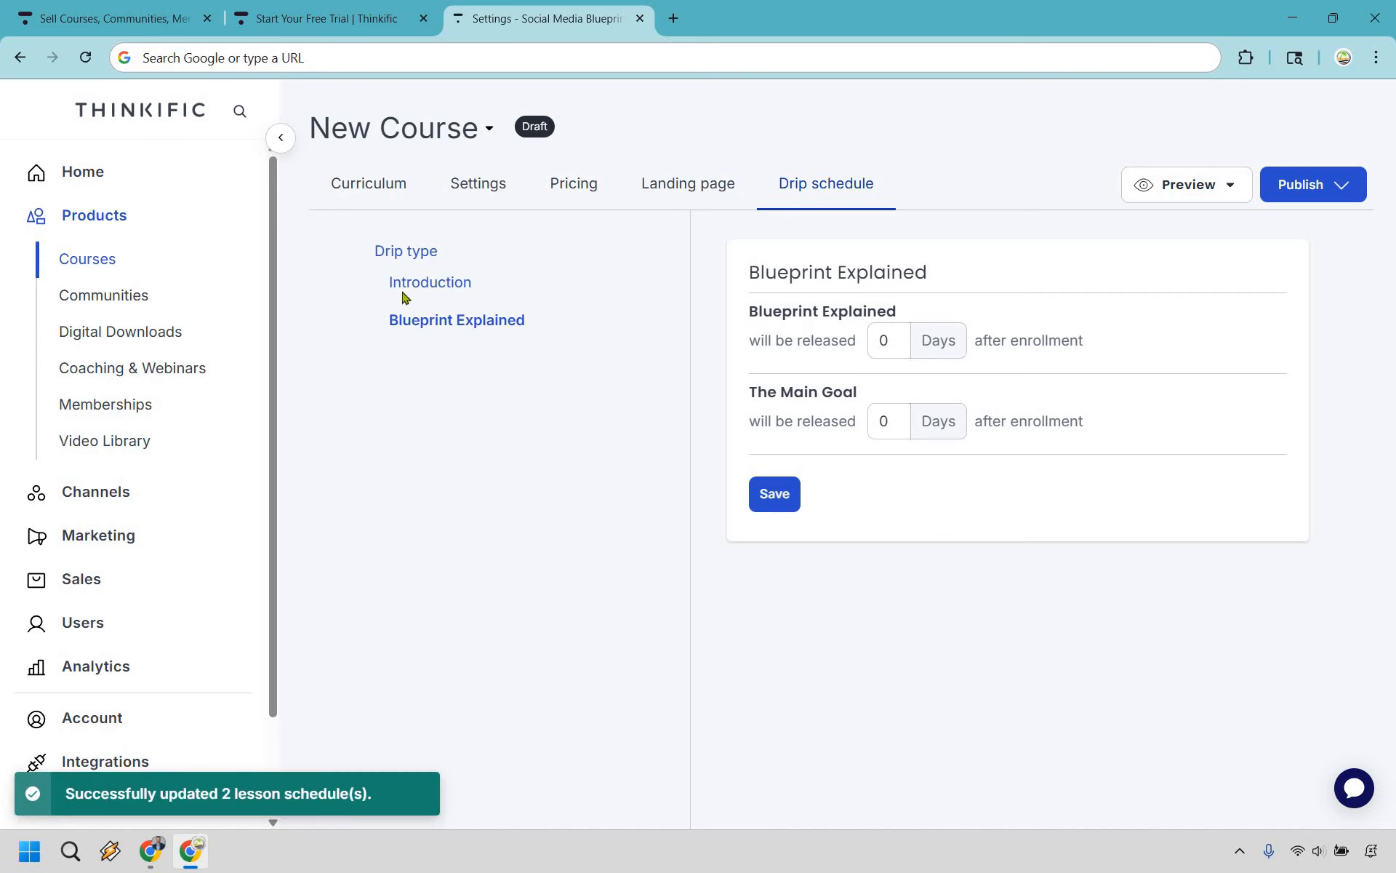
Delete the course's drip schedule from the drip type settings and confirm the deletion
{"action": "left_click", "coordinate": [419, 255]}
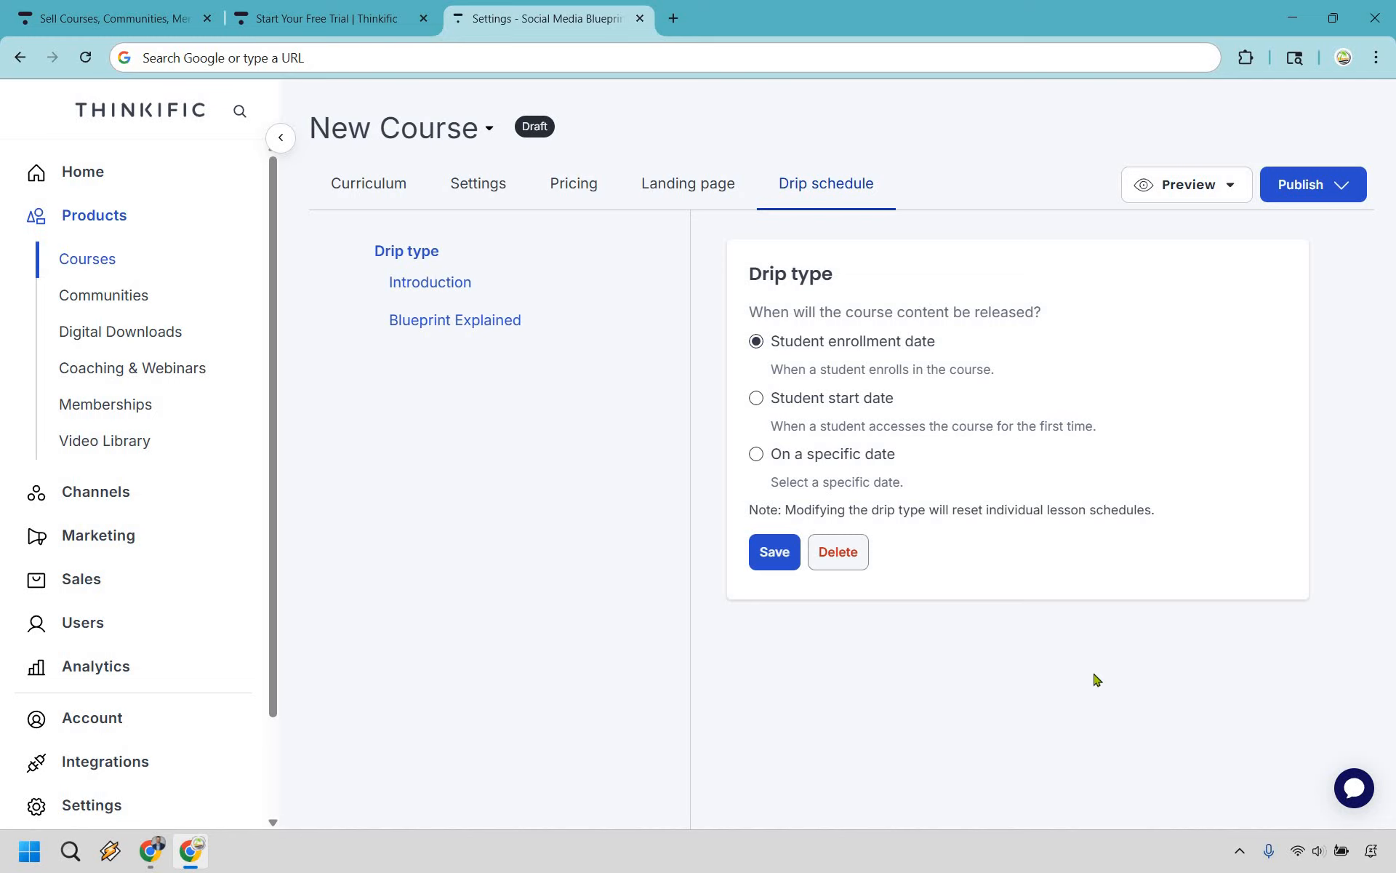
{"action": "left_click", "coordinate": [838, 553]}
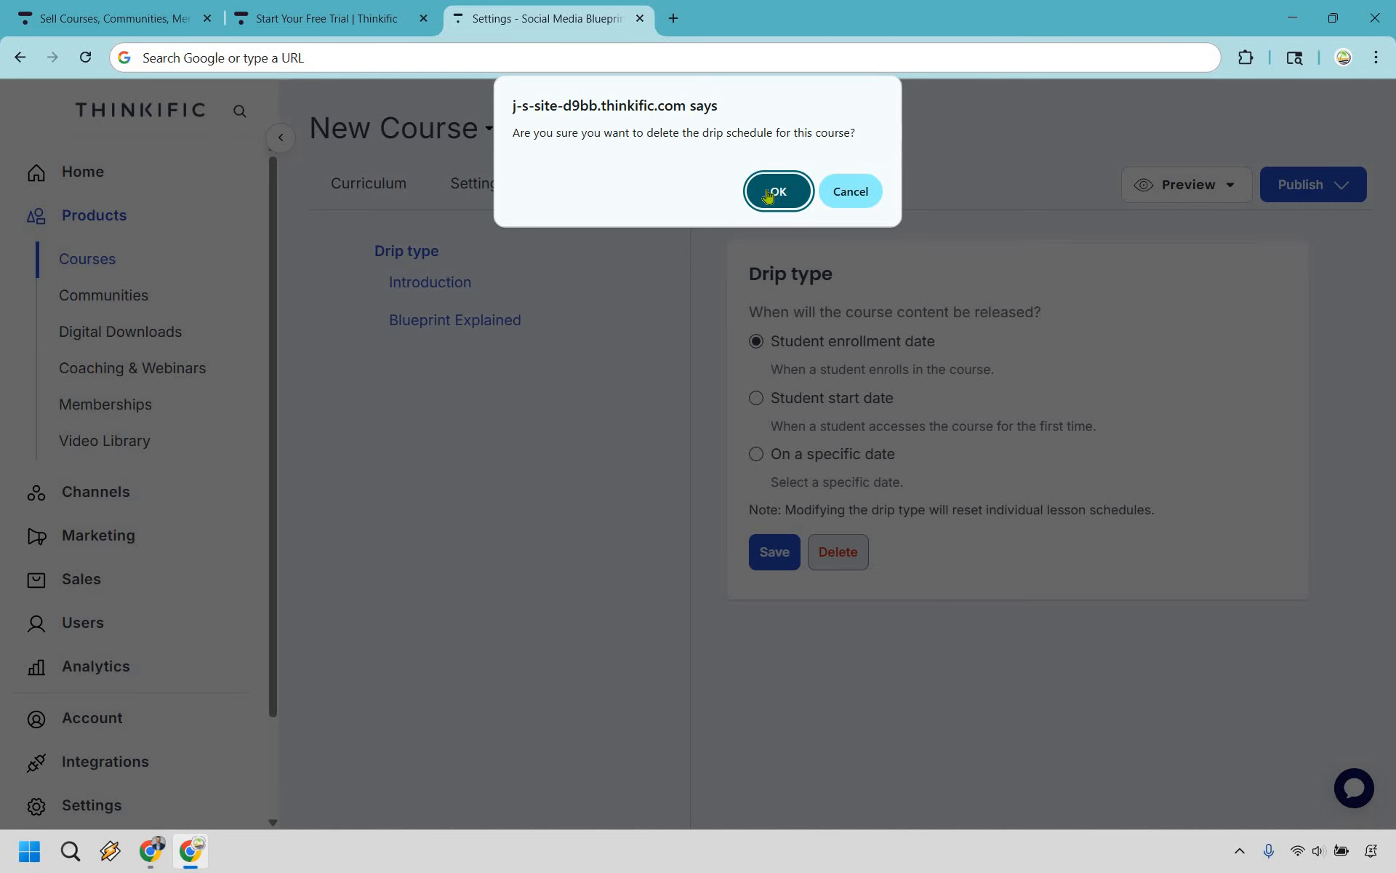
{"action": "key", "text": "Return"}
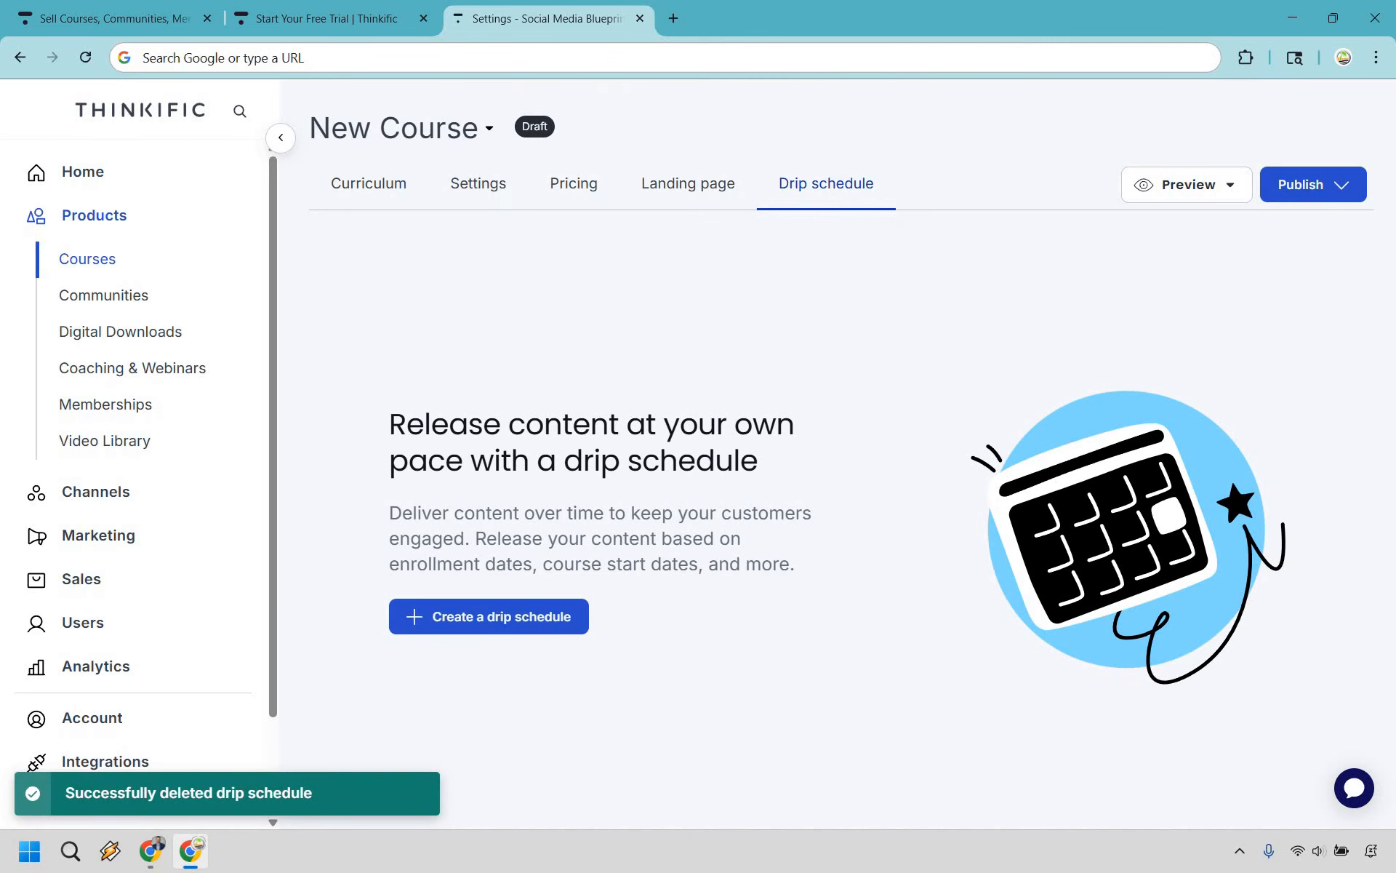
Disable the drip schedule in the course settings and save them
{"action": "left_click", "coordinate": [486, 195]}
{"action": "scroll", "coordinate": [1272, 502], "scroll_direction": "down", "scroll_amount": 10}
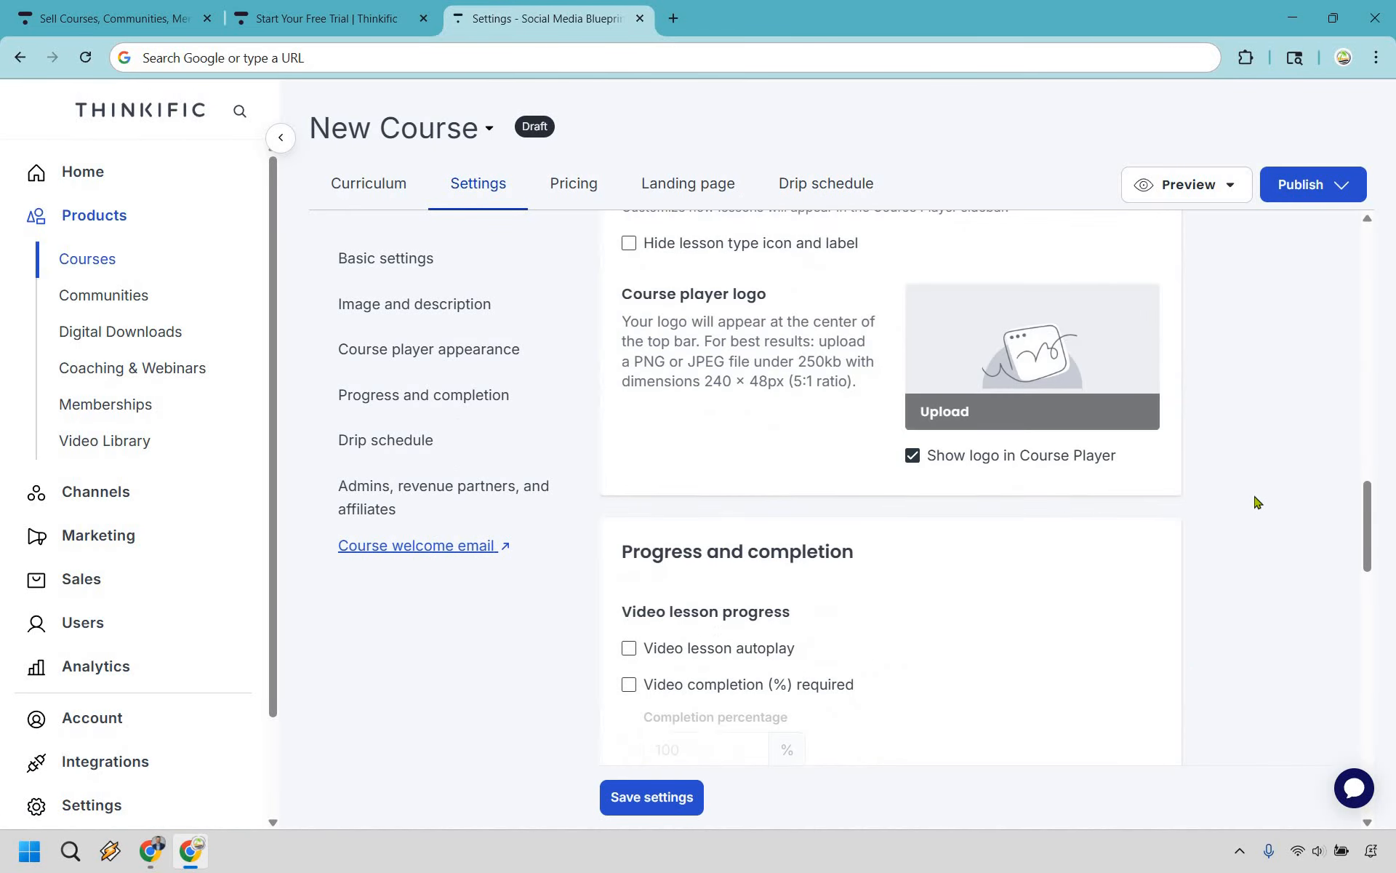
{"action": "scroll", "coordinate": [1258, 502], "scroll_direction": "down", "scroll_amount": 15}
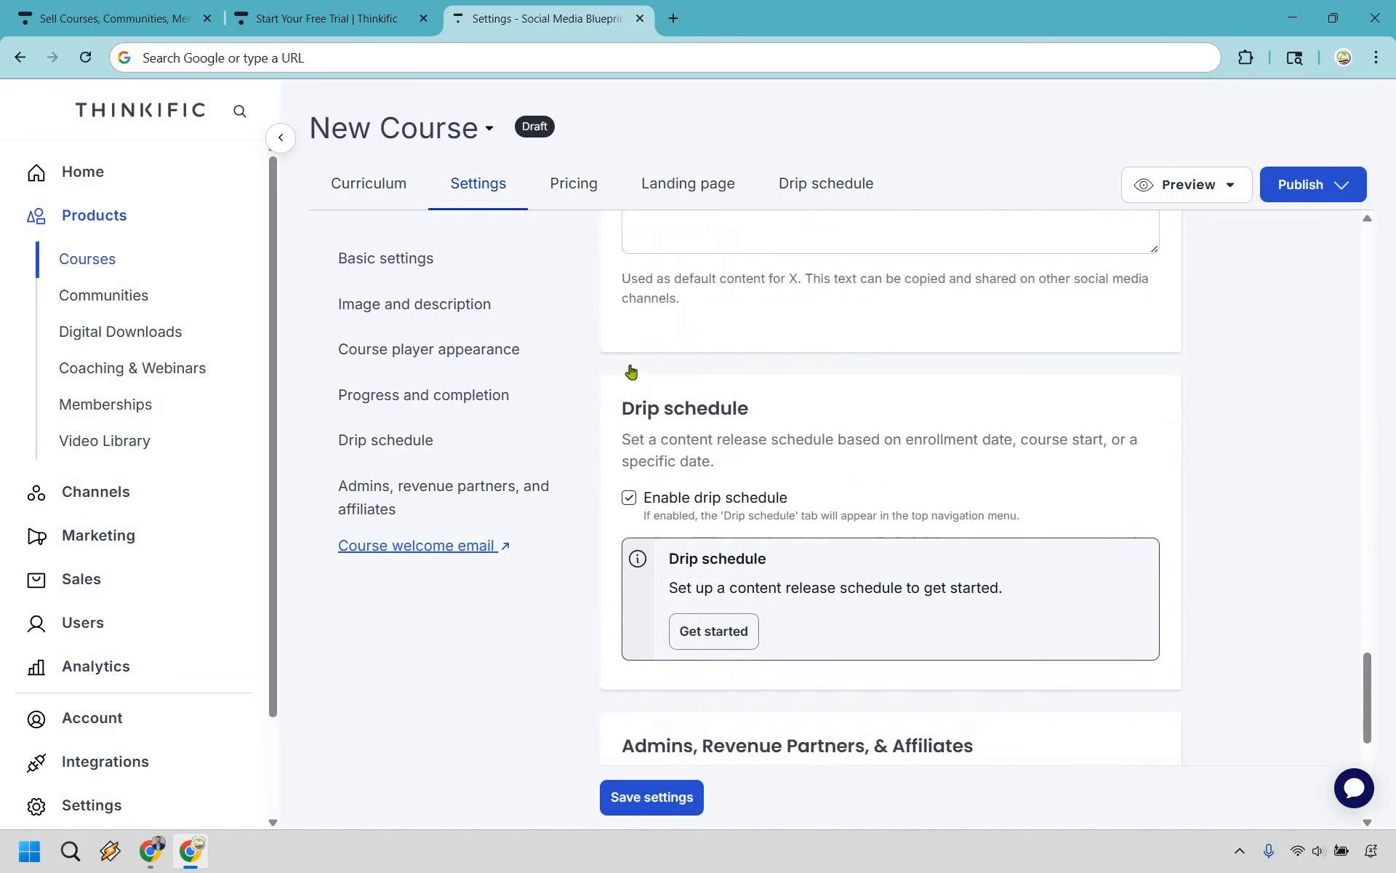
{"action": "scroll", "coordinate": [630, 372], "scroll_direction": "down", "scroll_amount": 2}
{"action": "left_click", "coordinate": [800, 374]}
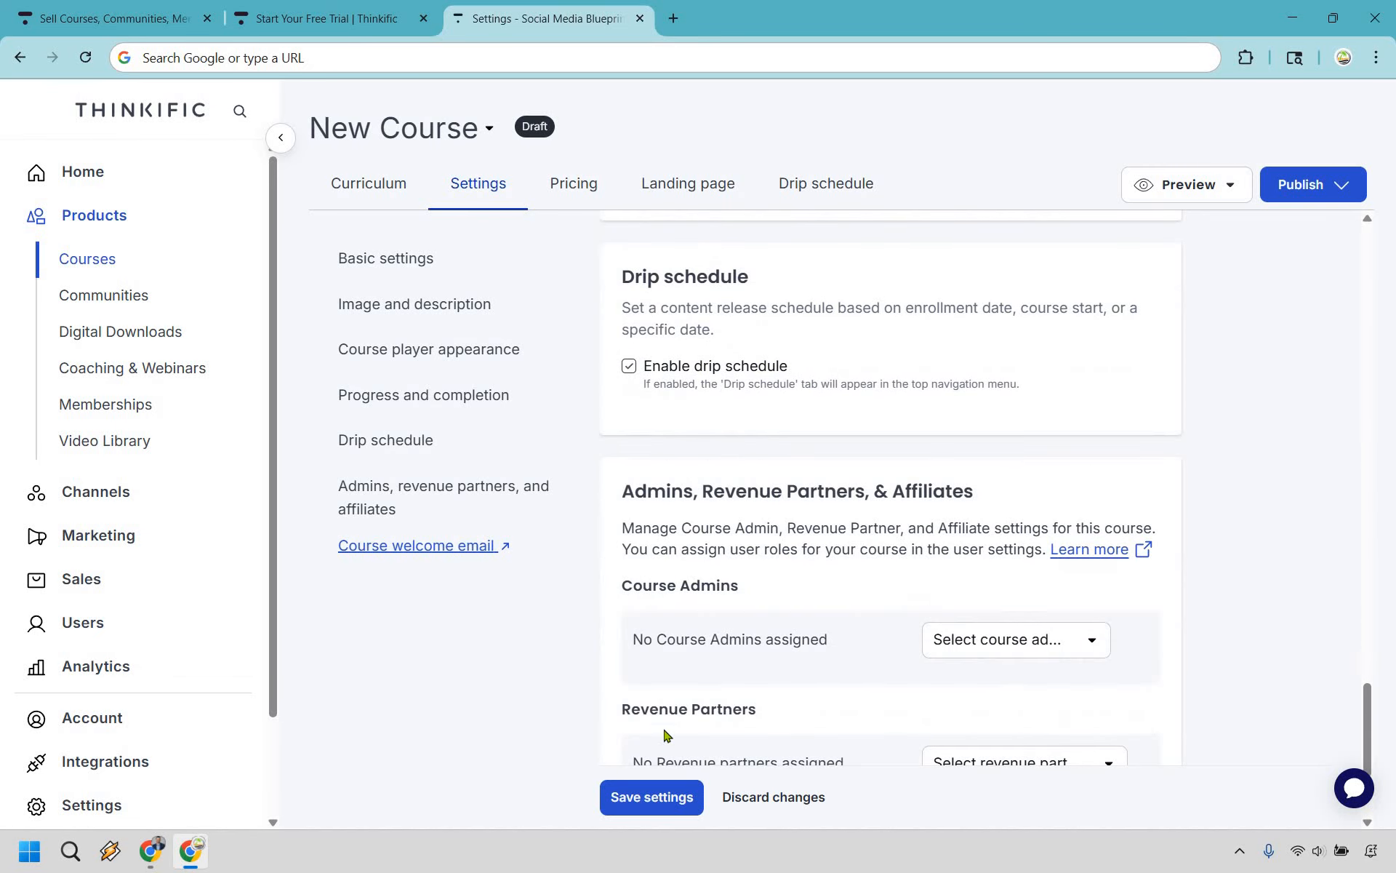
{"action": "left_click", "coordinate": [638, 801]}
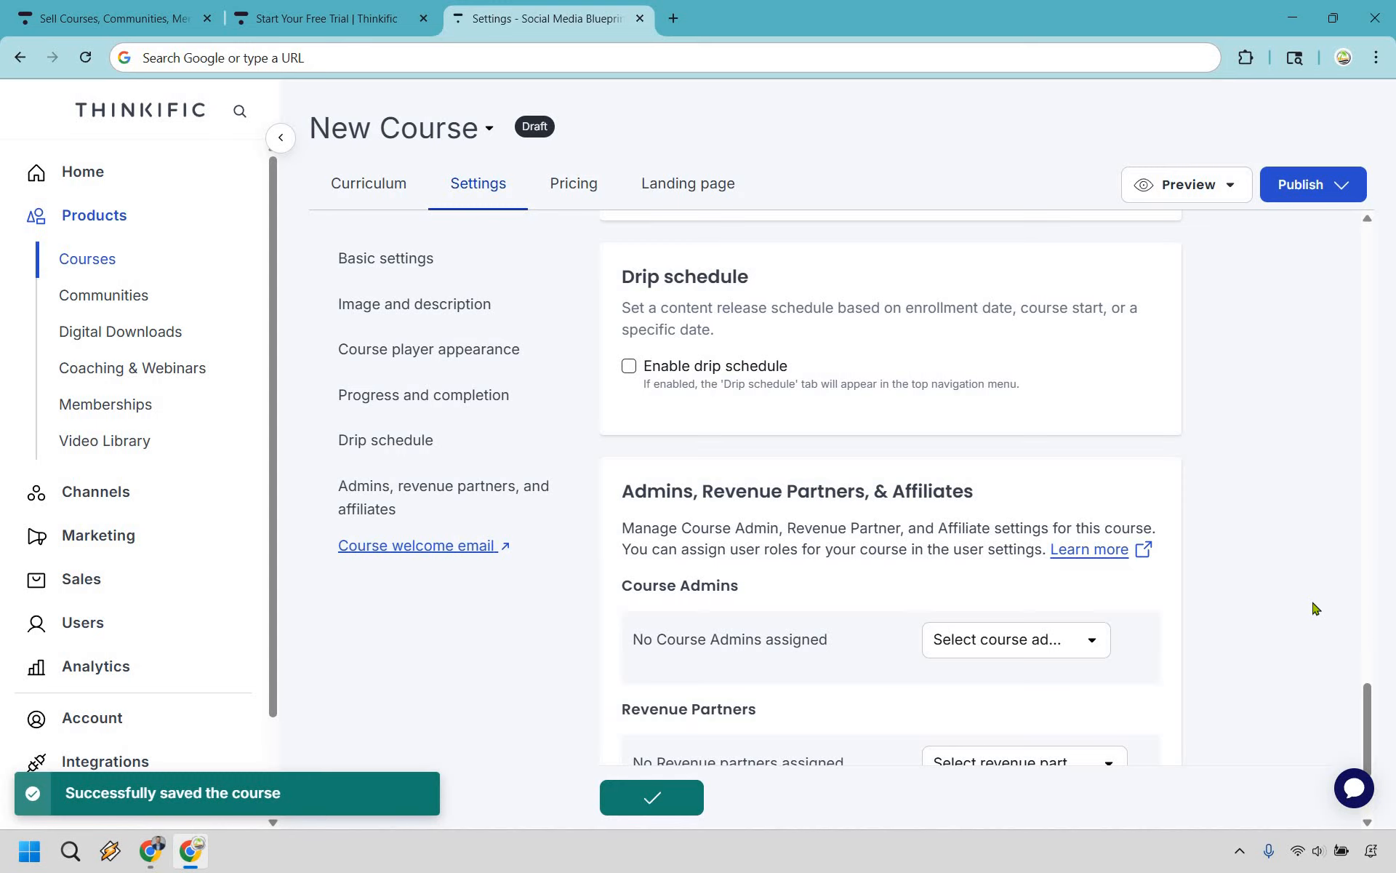
Set the course's primary pricing to a one-time payment of $97, leaving the enrollment duration blank
{"action": "scroll", "coordinate": [1316, 608], "scroll_direction": "up", "scroll_amount": 12}
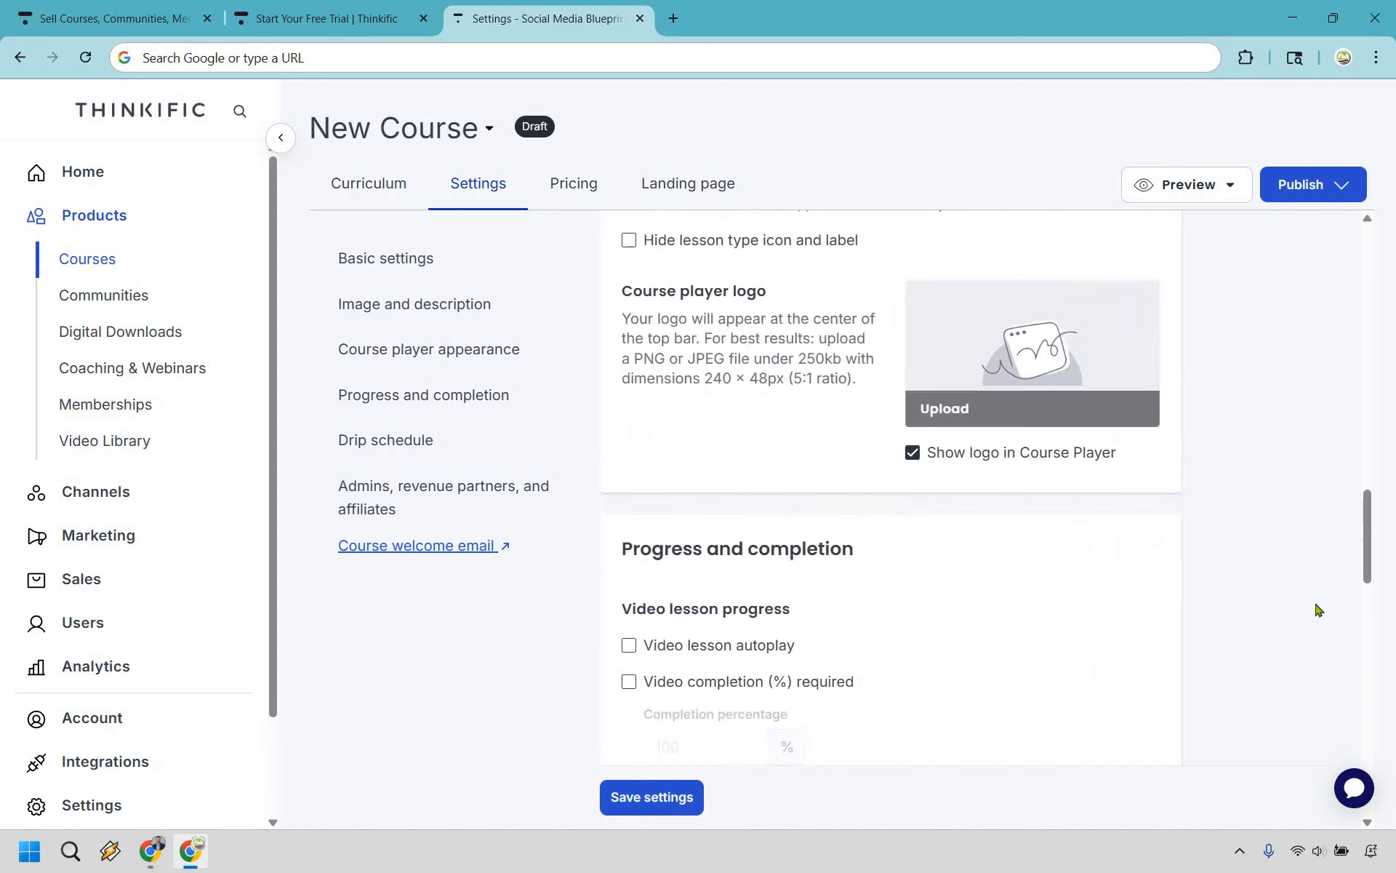
{"action": "scroll", "coordinate": [1319, 609], "scroll_direction": "up", "scroll_amount": 10}
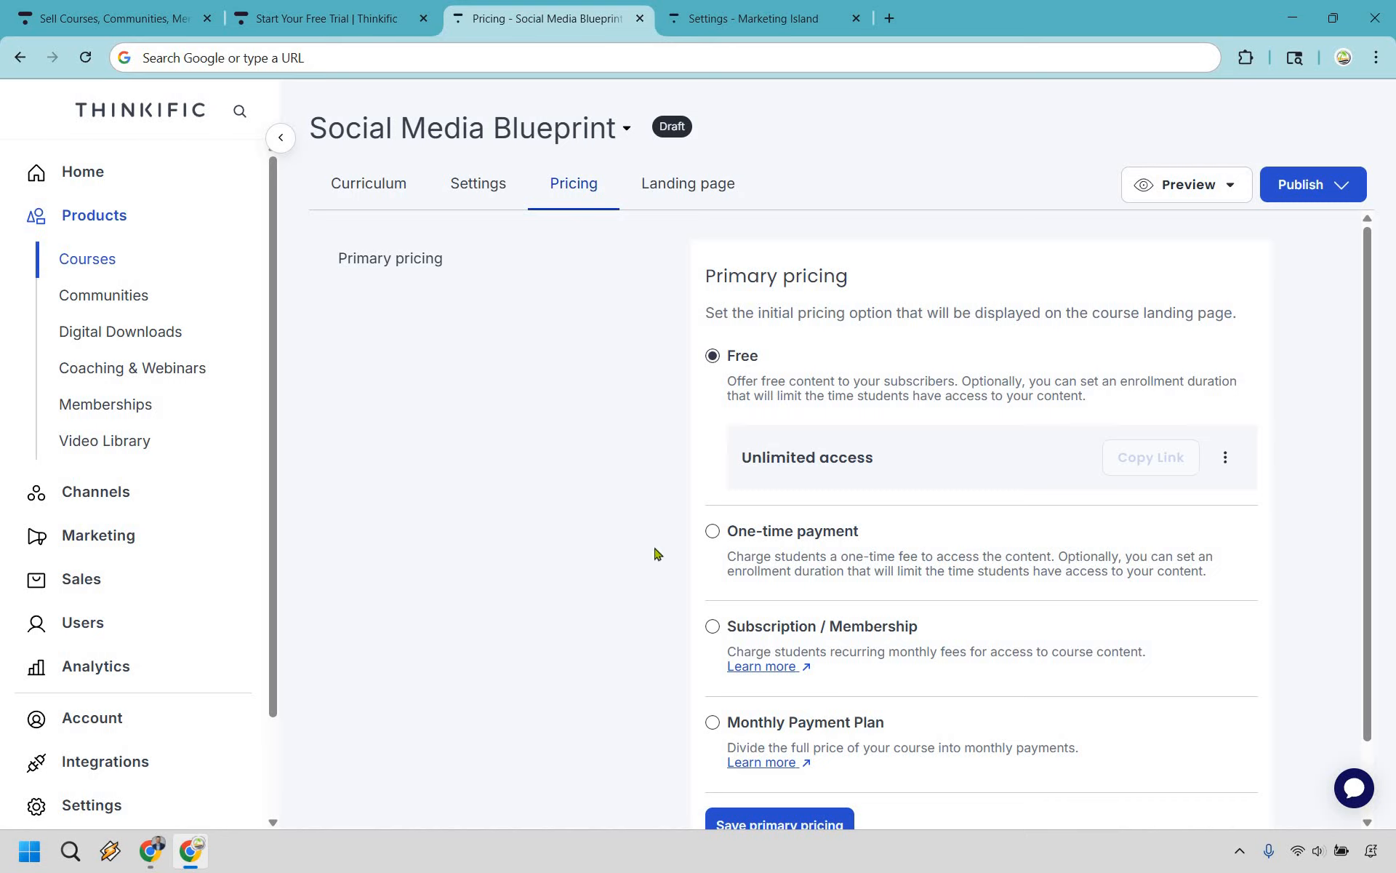
{"action": "left_click", "coordinate": [716, 536]}
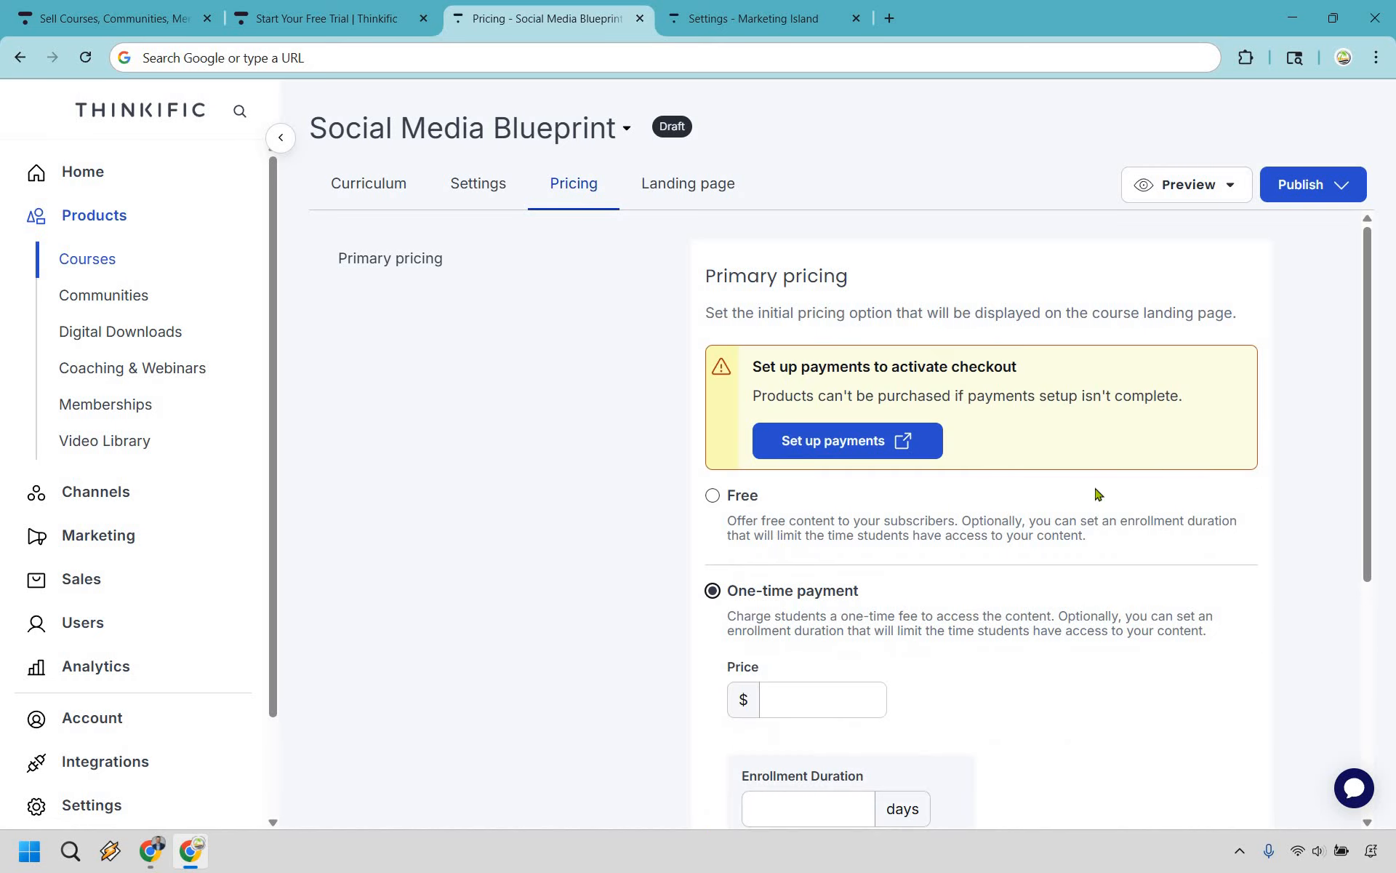
{"action": "scroll", "coordinate": [800, 508], "scroll_direction": "down", "scroll_amount": 1}
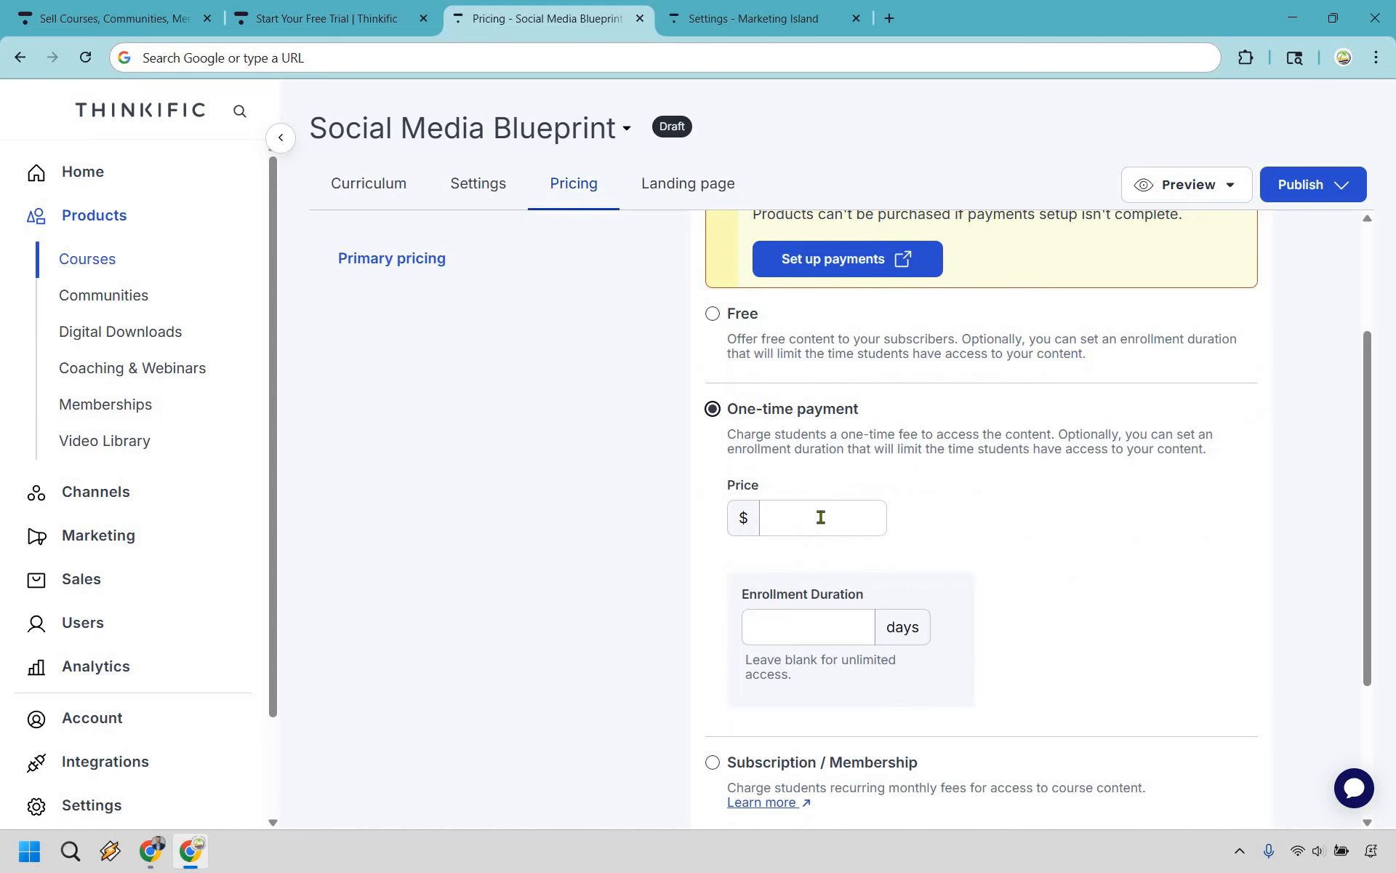
{"action": "left_click", "coordinate": [820, 517]}
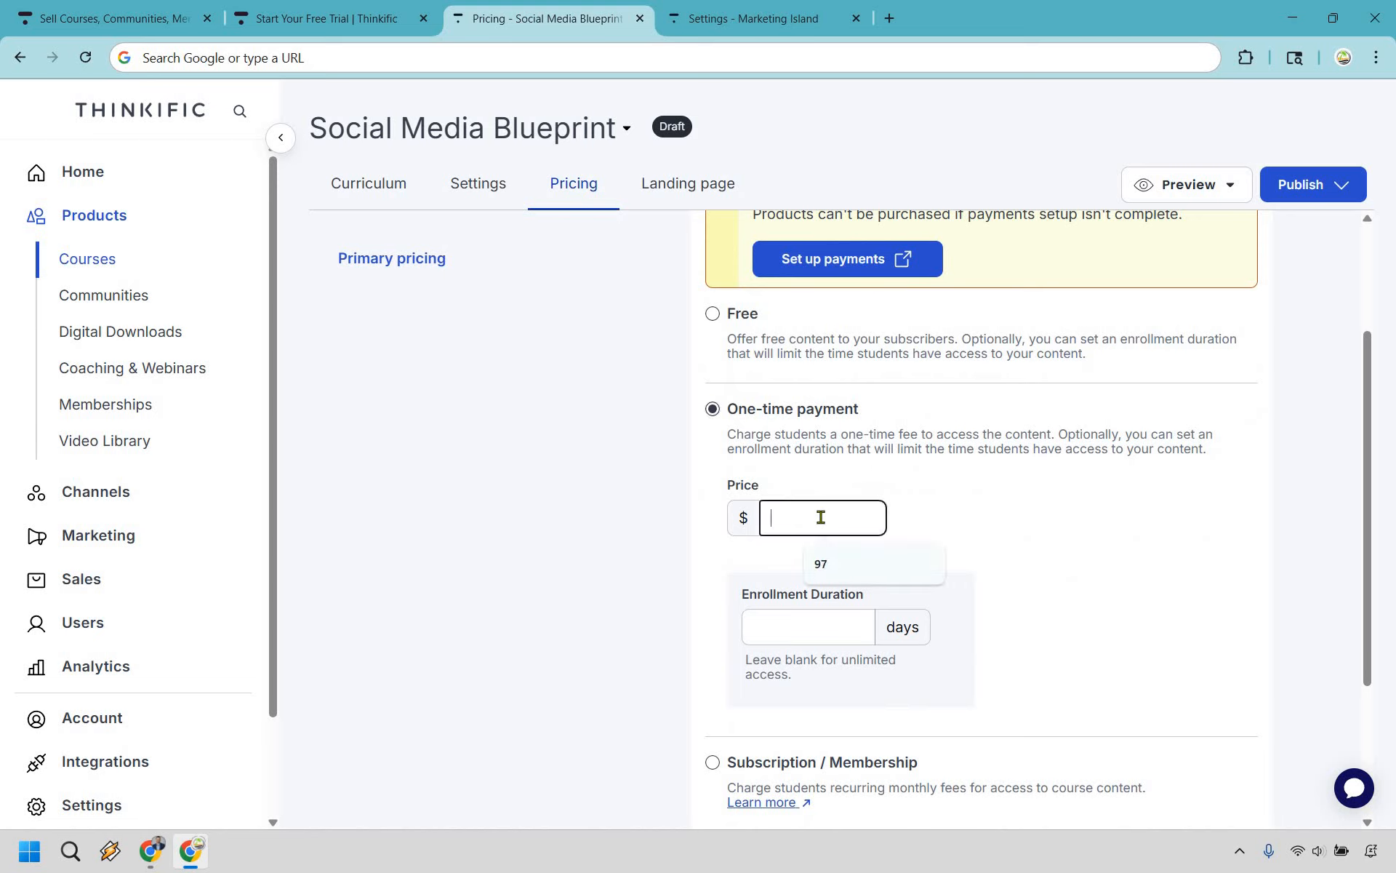
{"action": "type", "text": "97"}
{"action": "left_click", "coordinate": [842, 701]}
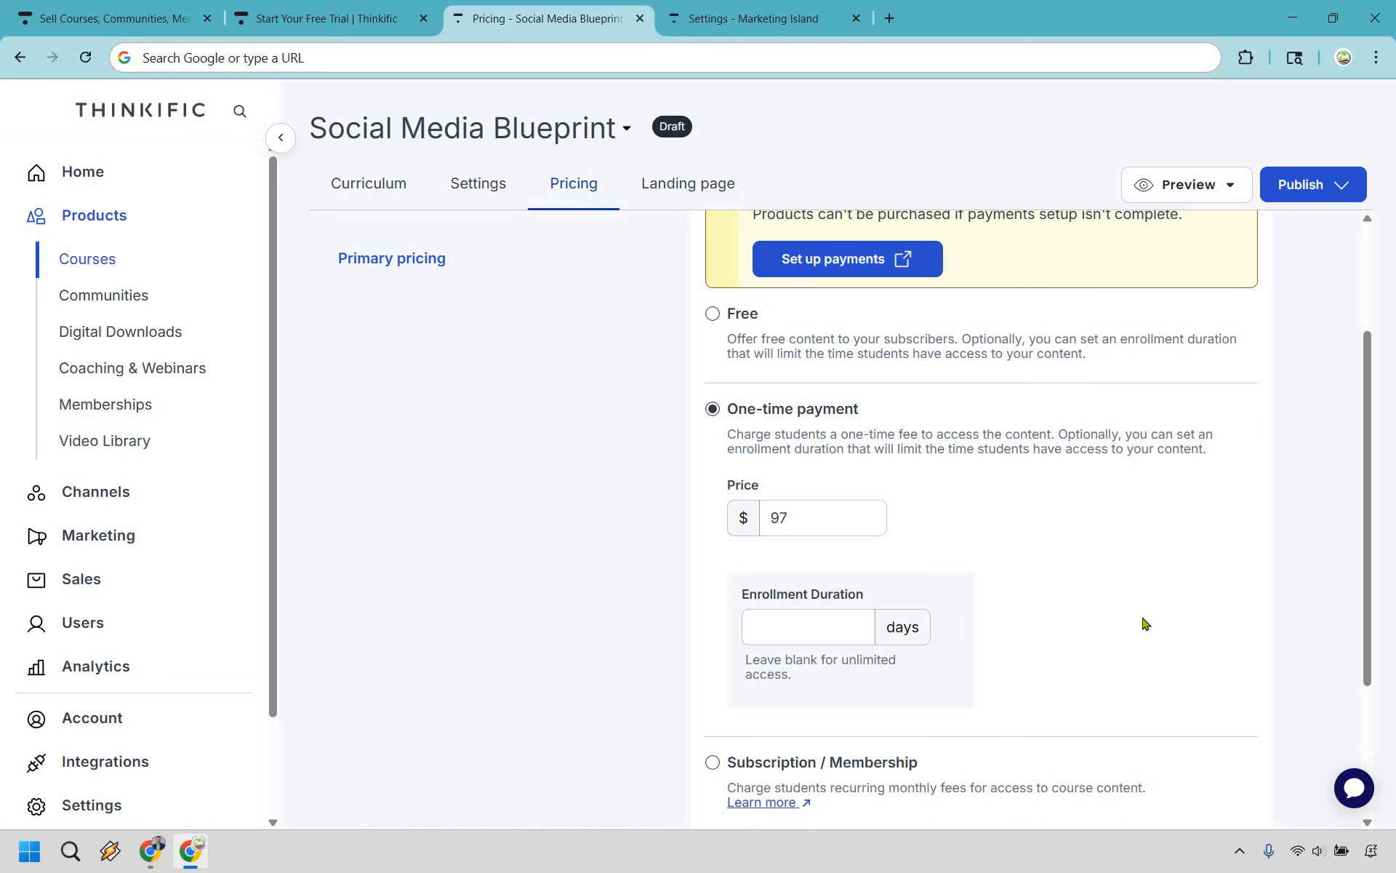
{"action": "scroll", "coordinate": [1168, 617], "scroll_direction": "up", "scroll_amount": 1}
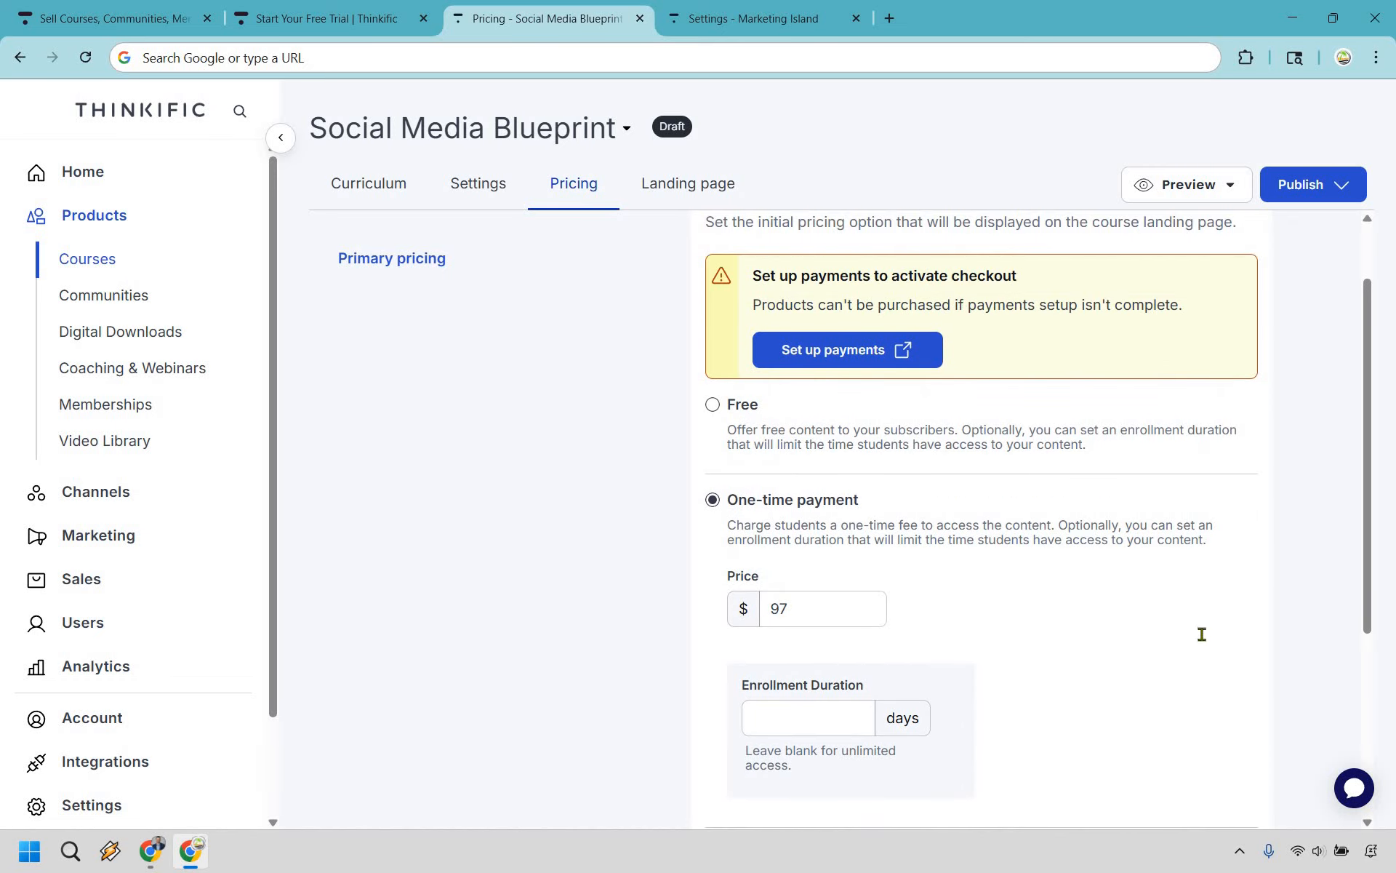
{"action": "scroll", "coordinate": [1201, 634], "scroll_direction": "up", "scroll_amount": 1}
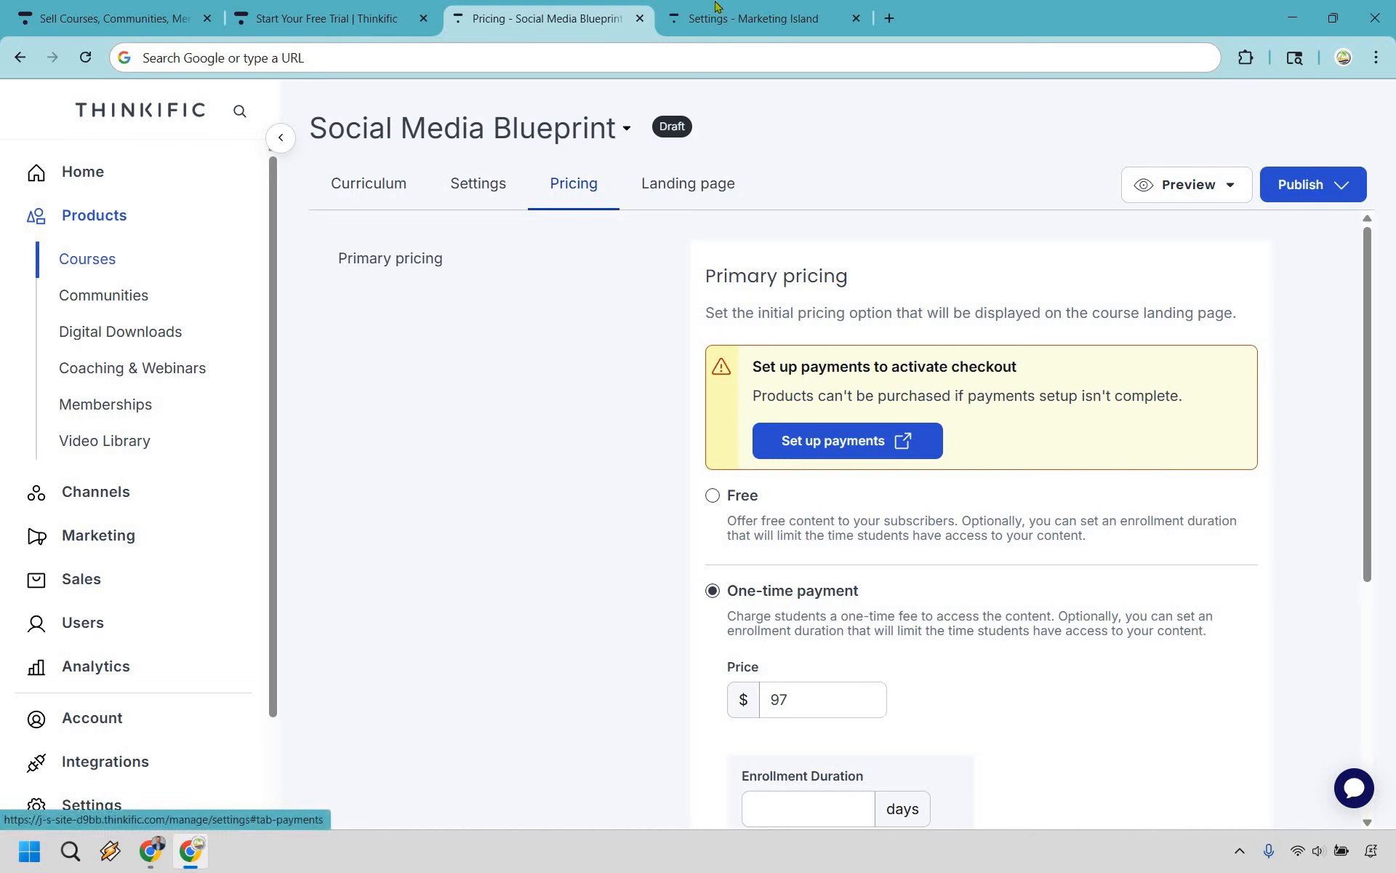
Examine the Thinkific Payments setup and its business location choice in the site's payment settings
{"action": "left_click", "coordinate": [749, 19]}
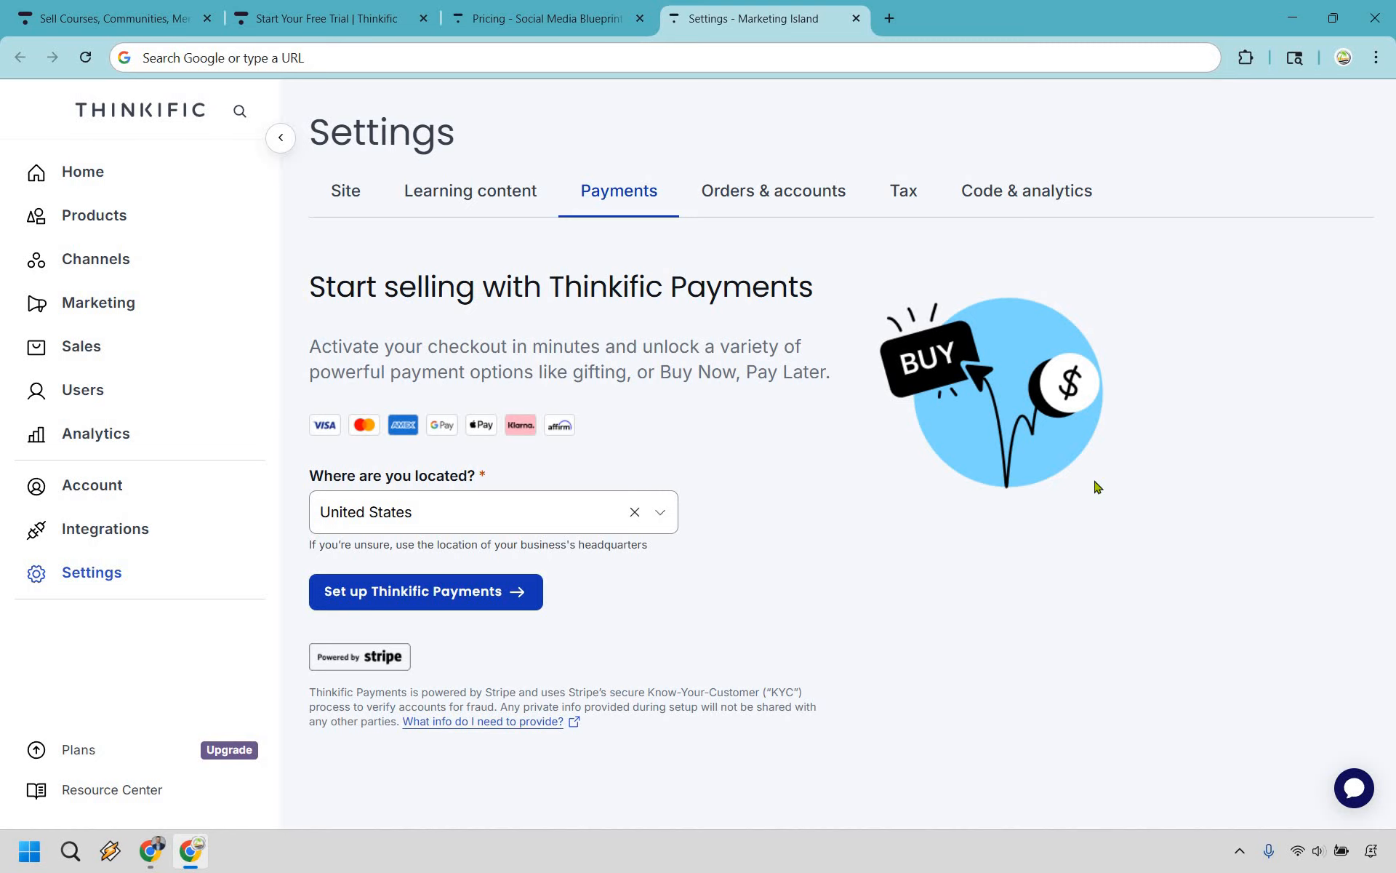
{"action": "left_click", "coordinate": [429, 513]}
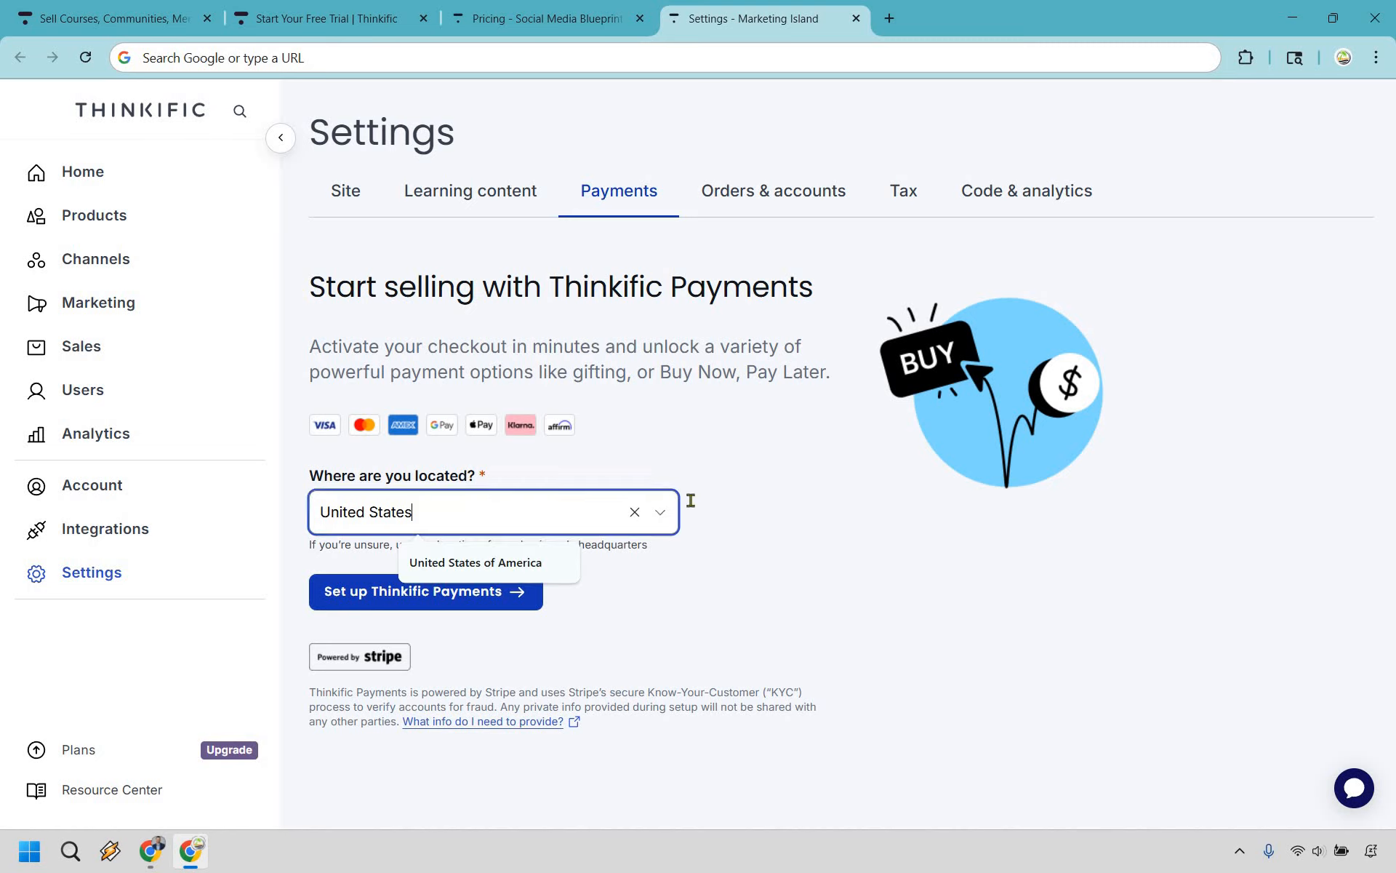
{"action": "left_click", "coordinate": [847, 523]}
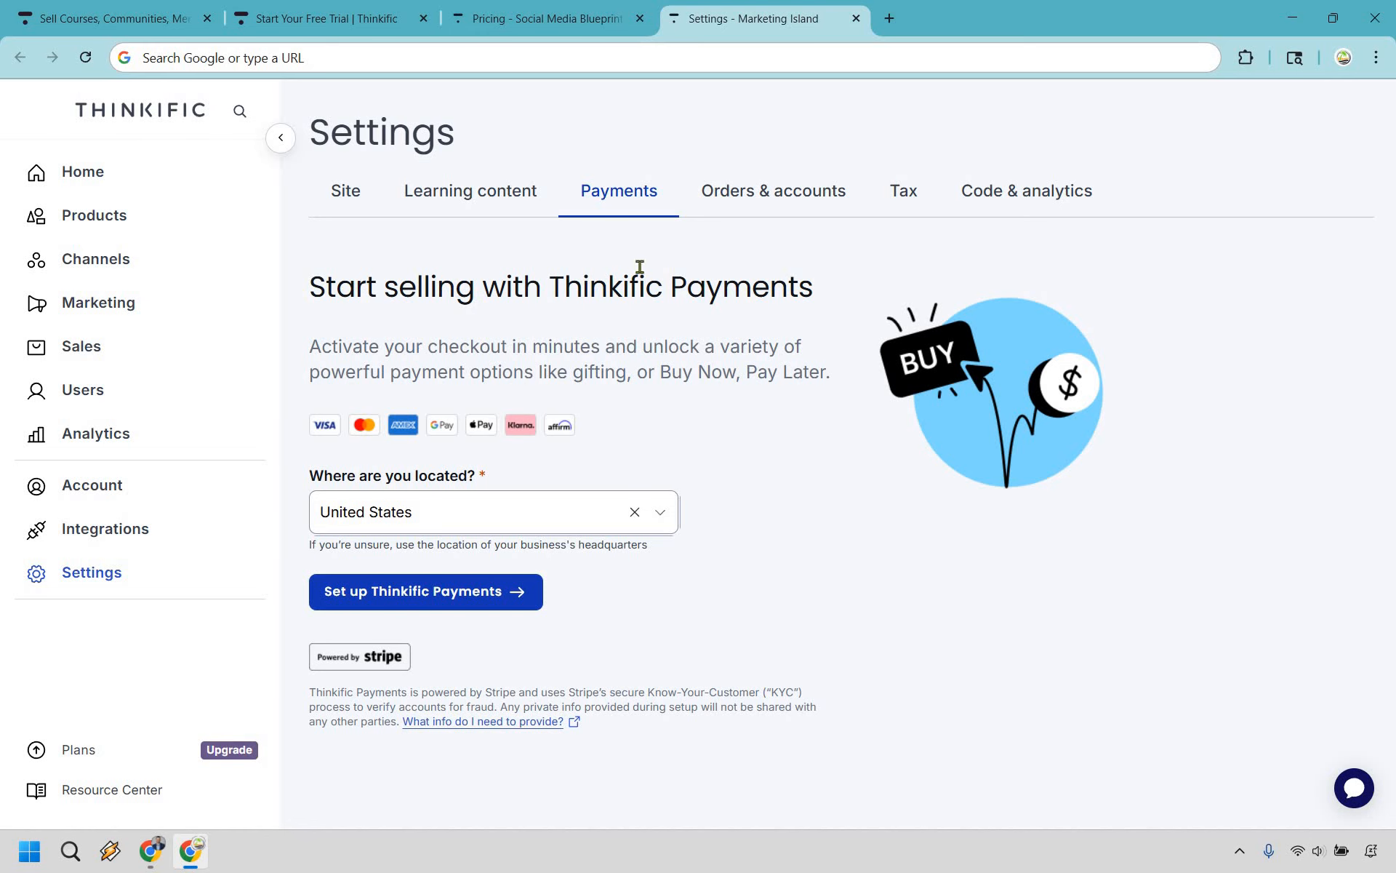
Return to the course's primary pricing, review the pricing options and open the course's landing page
{"action": "left_click", "coordinate": [646, 26]}
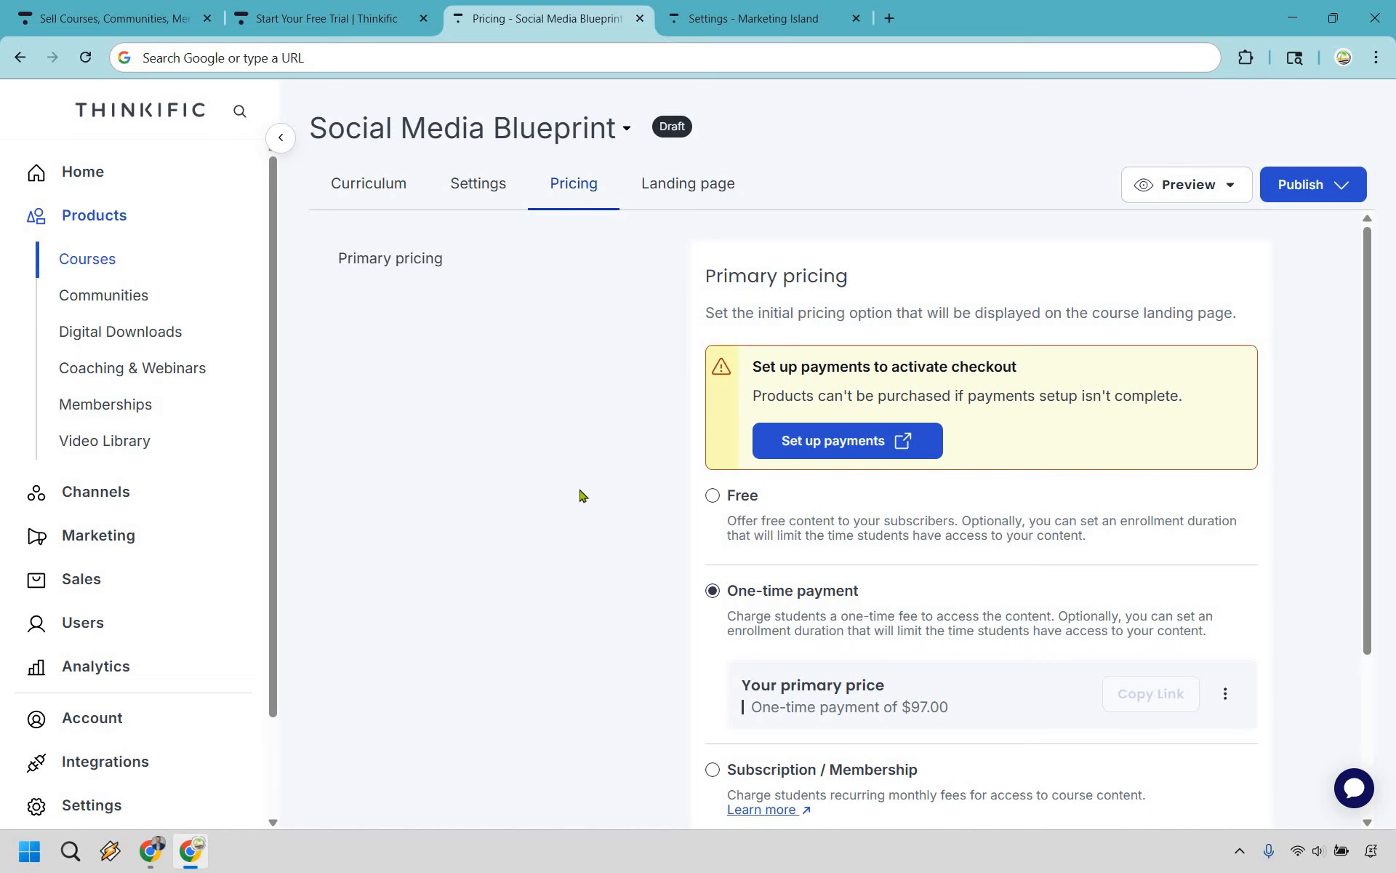
{"action": "scroll", "coordinate": [592, 520], "scroll_direction": "down", "scroll_amount": 3}
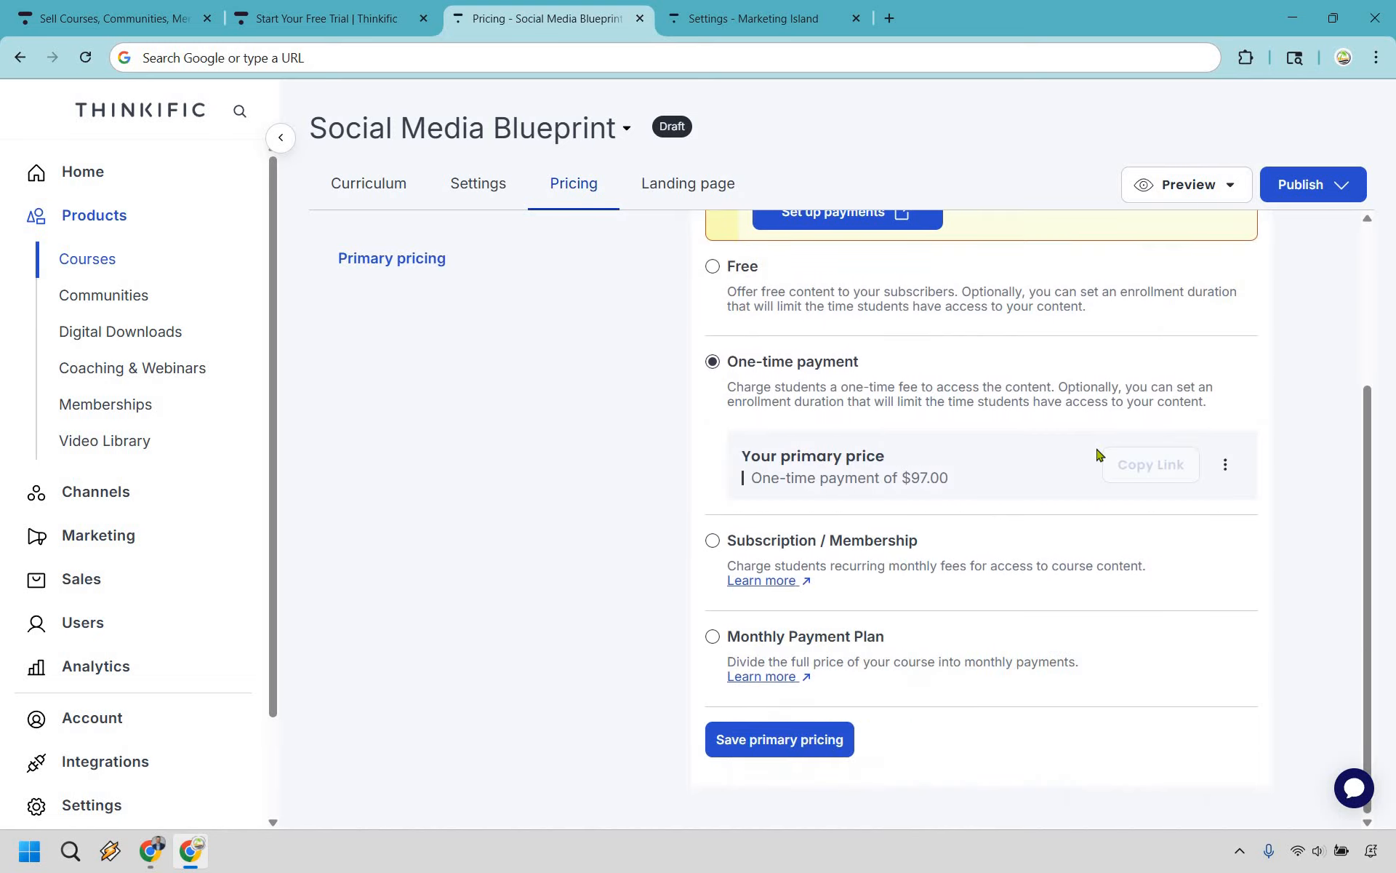
{"action": "scroll", "coordinate": [1099, 455], "scroll_direction": "up", "scroll_amount": 3}
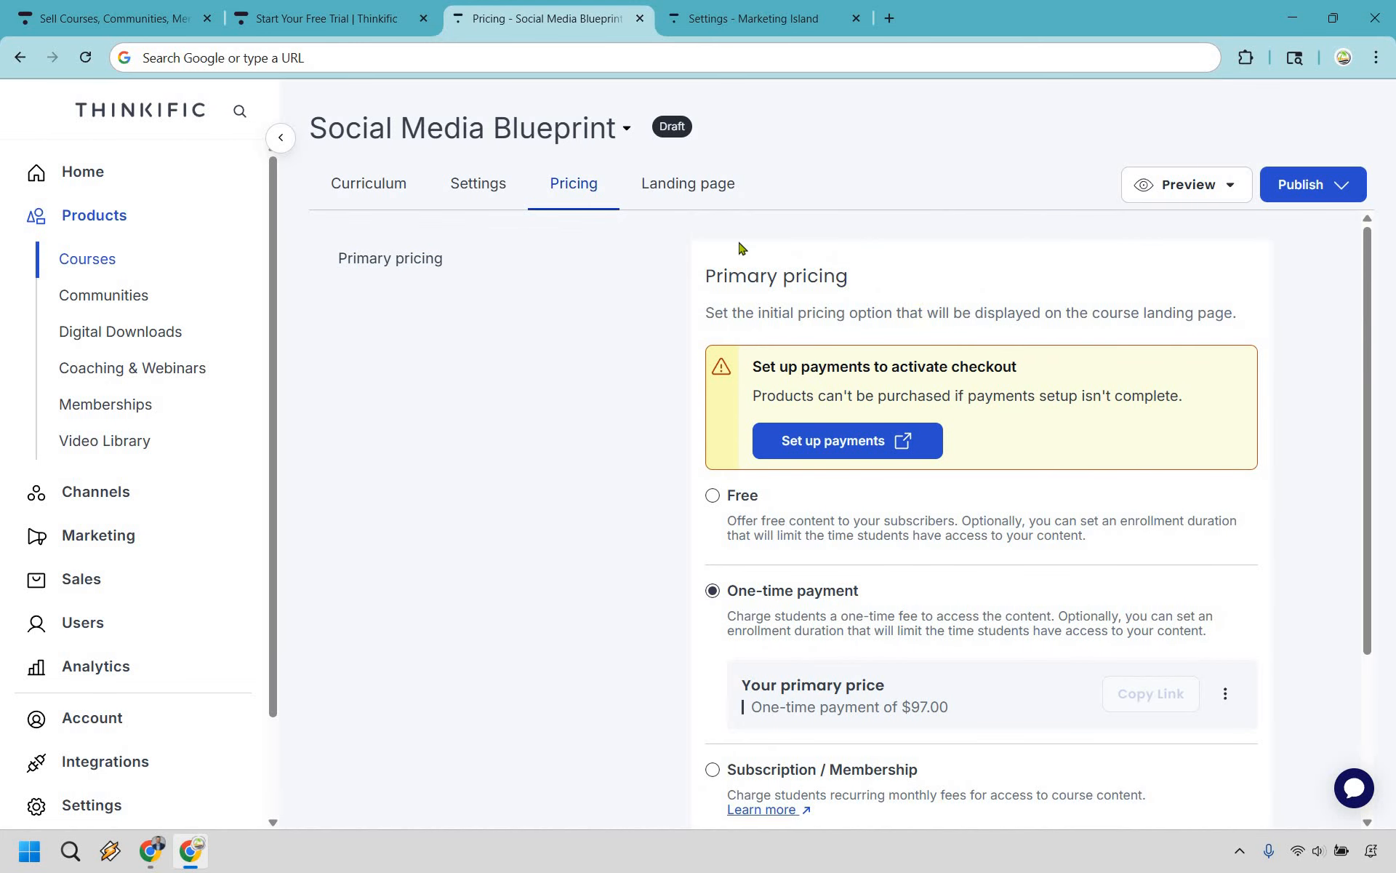
{"action": "left_click", "coordinate": [688, 203]}
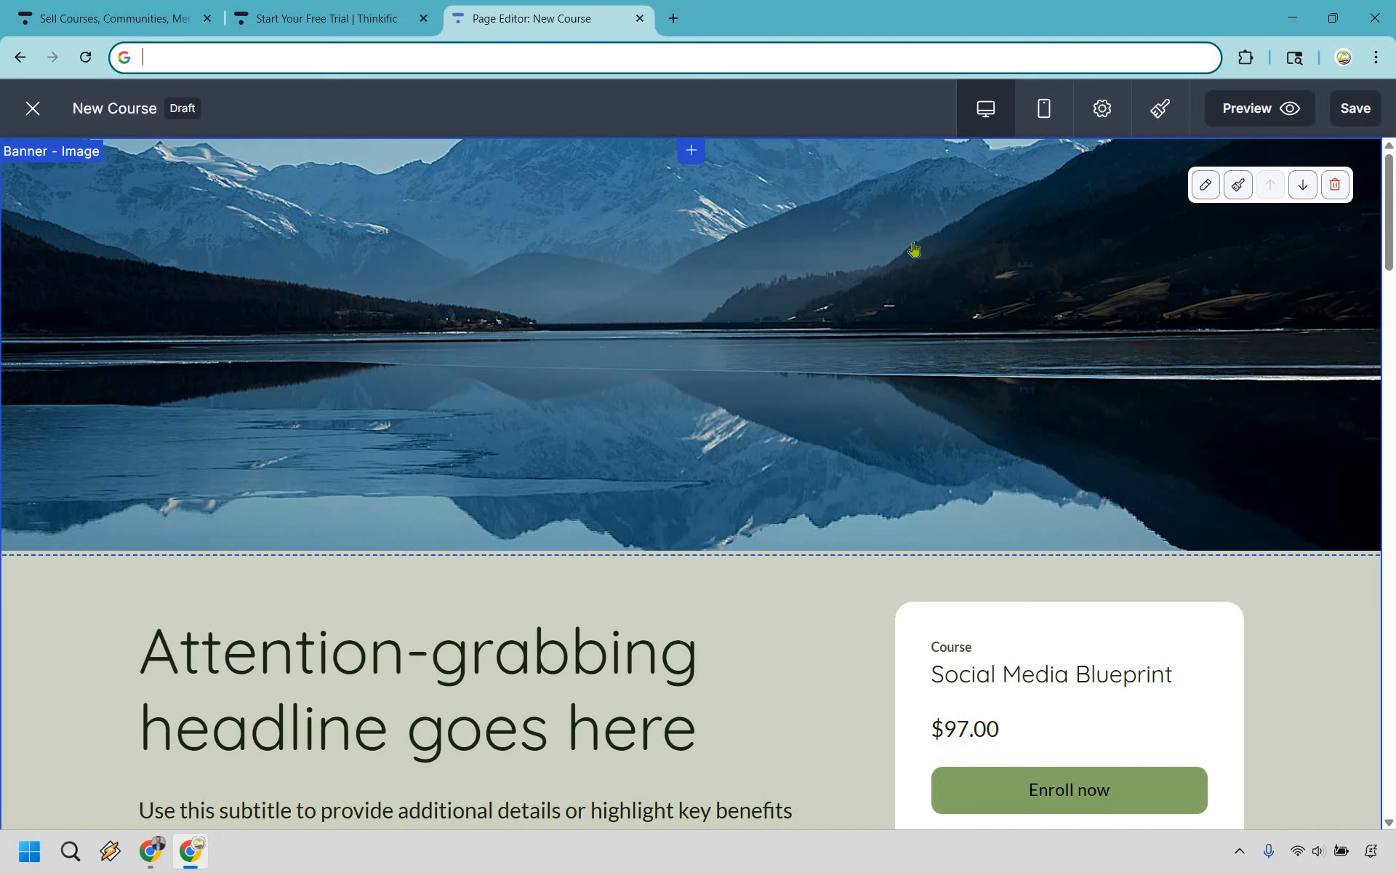
Examine the upload, fill, position, scale and ALT text options of the landing page's banner image, and close them without applying changes
{"action": "left_click", "coordinate": [690, 291]}
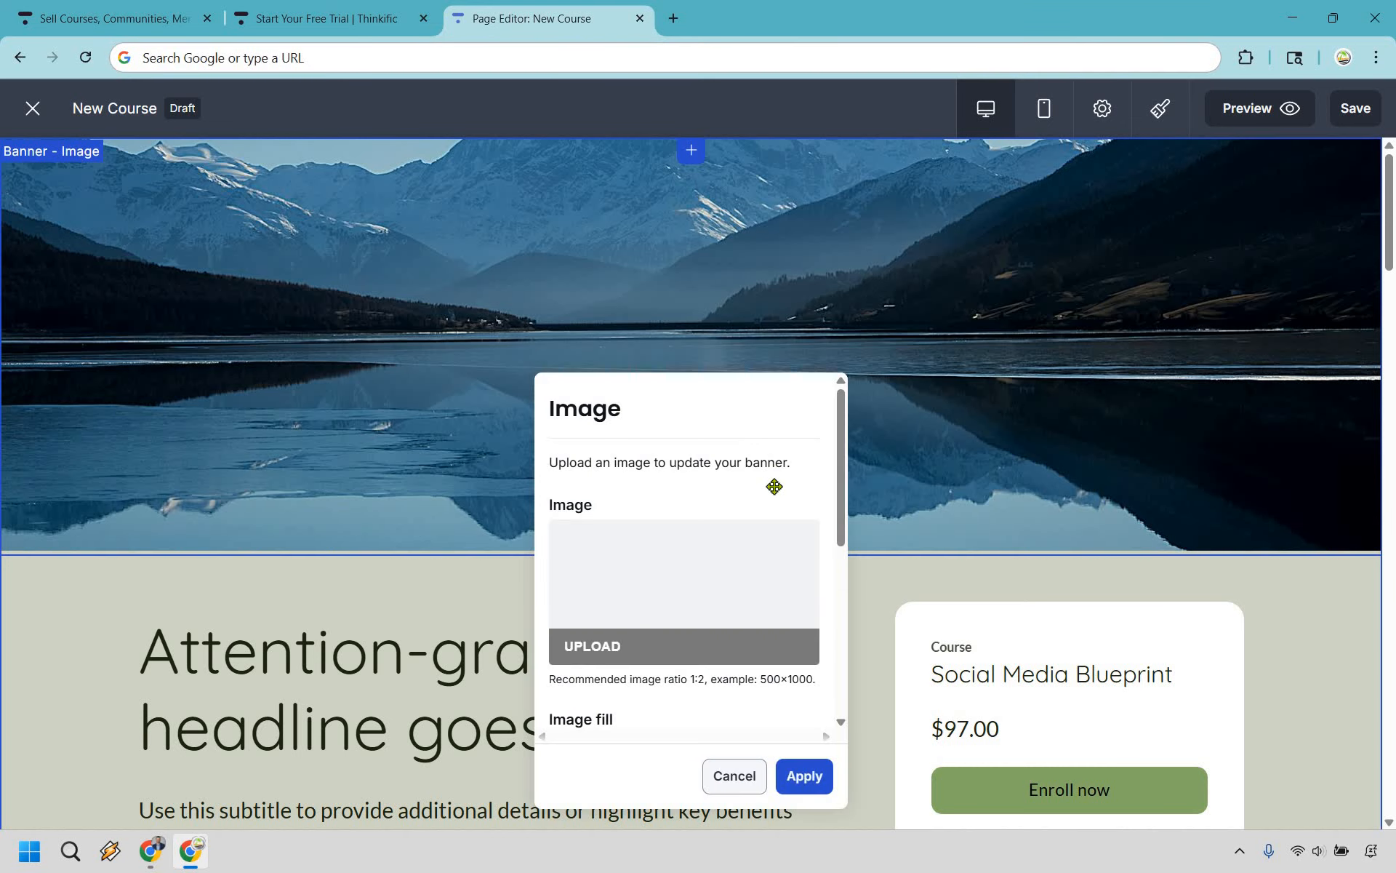
{"action": "scroll", "coordinate": [739, 458], "scroll_direction": "down", "scroll_amount": 1}
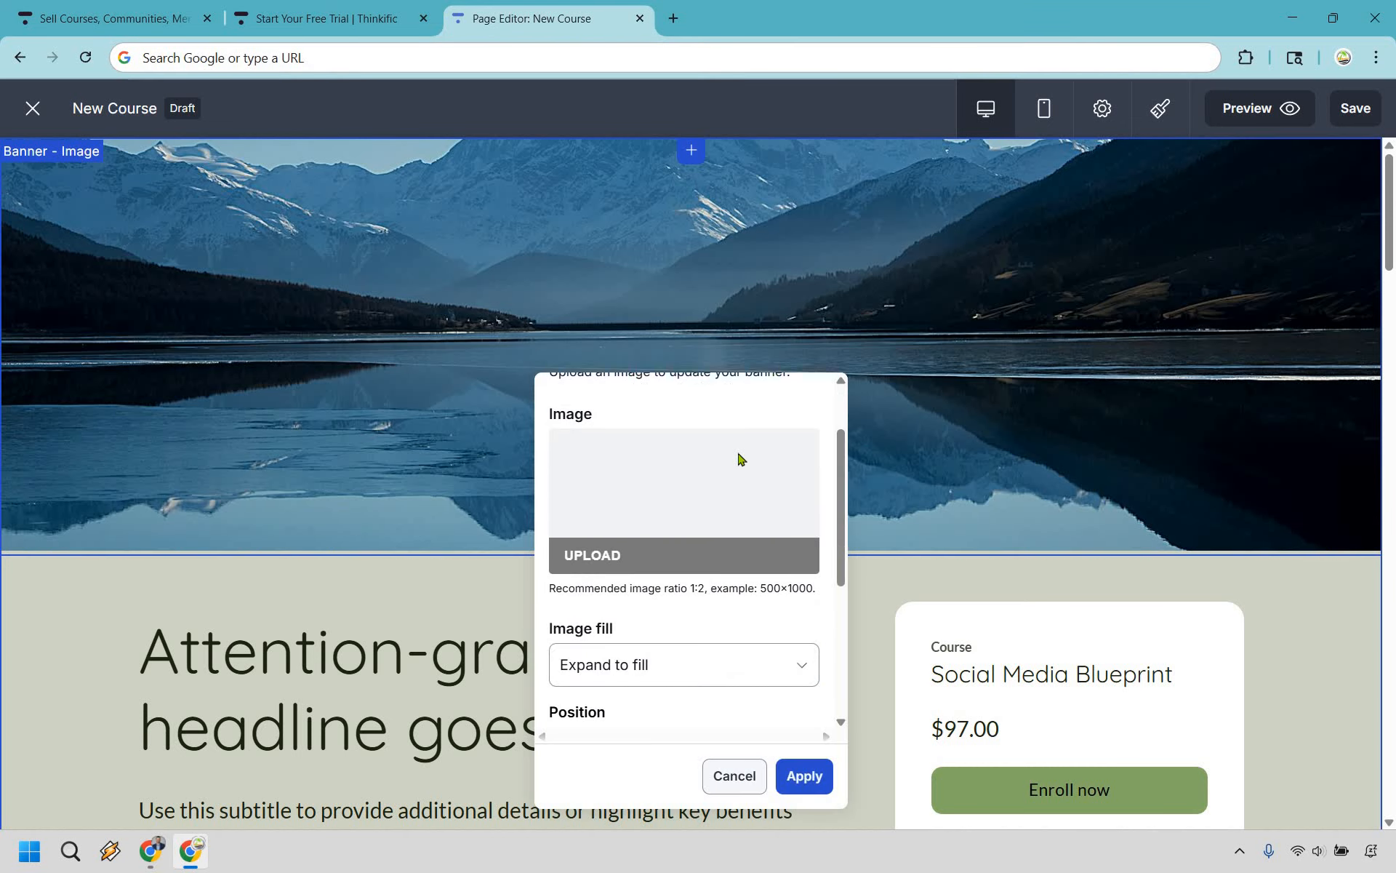
{"action": "scroll", "coordinate": [739, 459], "scroll_direction": "down", "scroll_amount": 2}
{"action": "scroll", "coordinate": [684, 558], "scroll_direction": "down", "scroll_amount": 1}
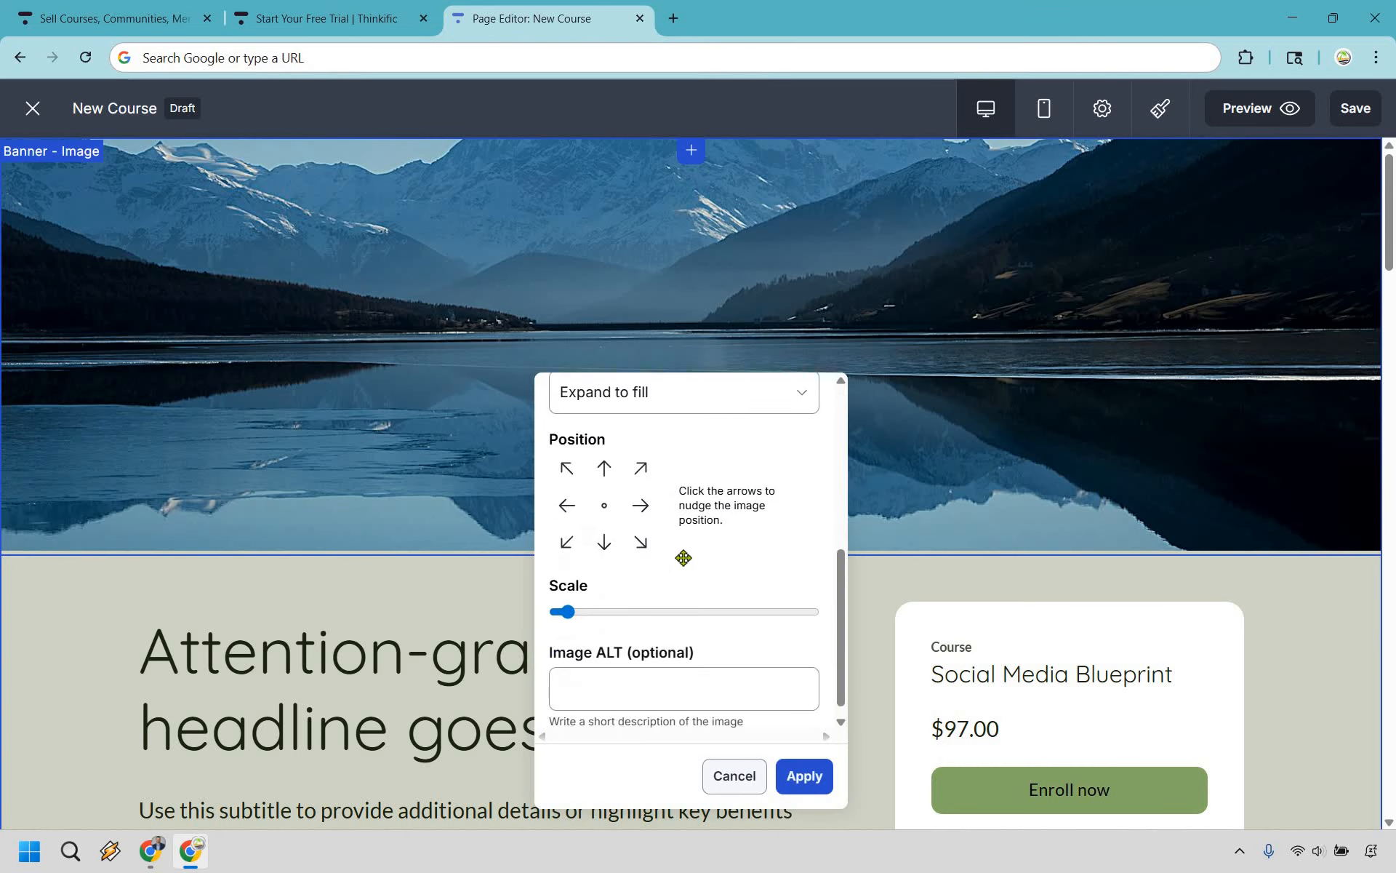
{"action": "scroll", "coordinate": [736, 738], "scroll_direction": "down", "scroll_amount": 1}
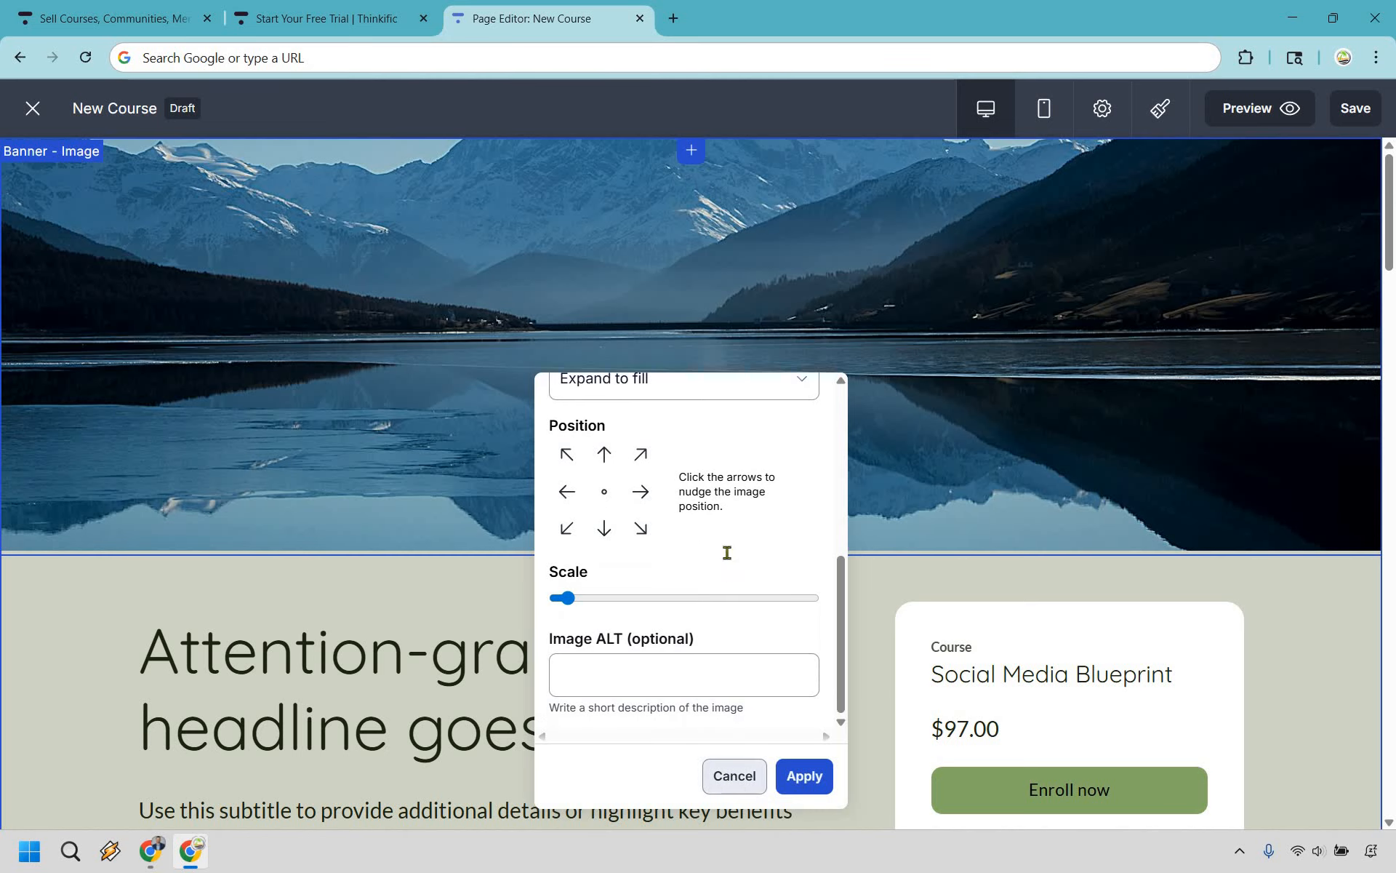
{"action": "key", "text": "Escape"}
Replace the landing page's banner heading with "Discover How I Generate Sales Around The Clock..."
{"action": "scroll", "coordinate": [730, 492], "scroll_direction": "down", "scroll_amount": 4}
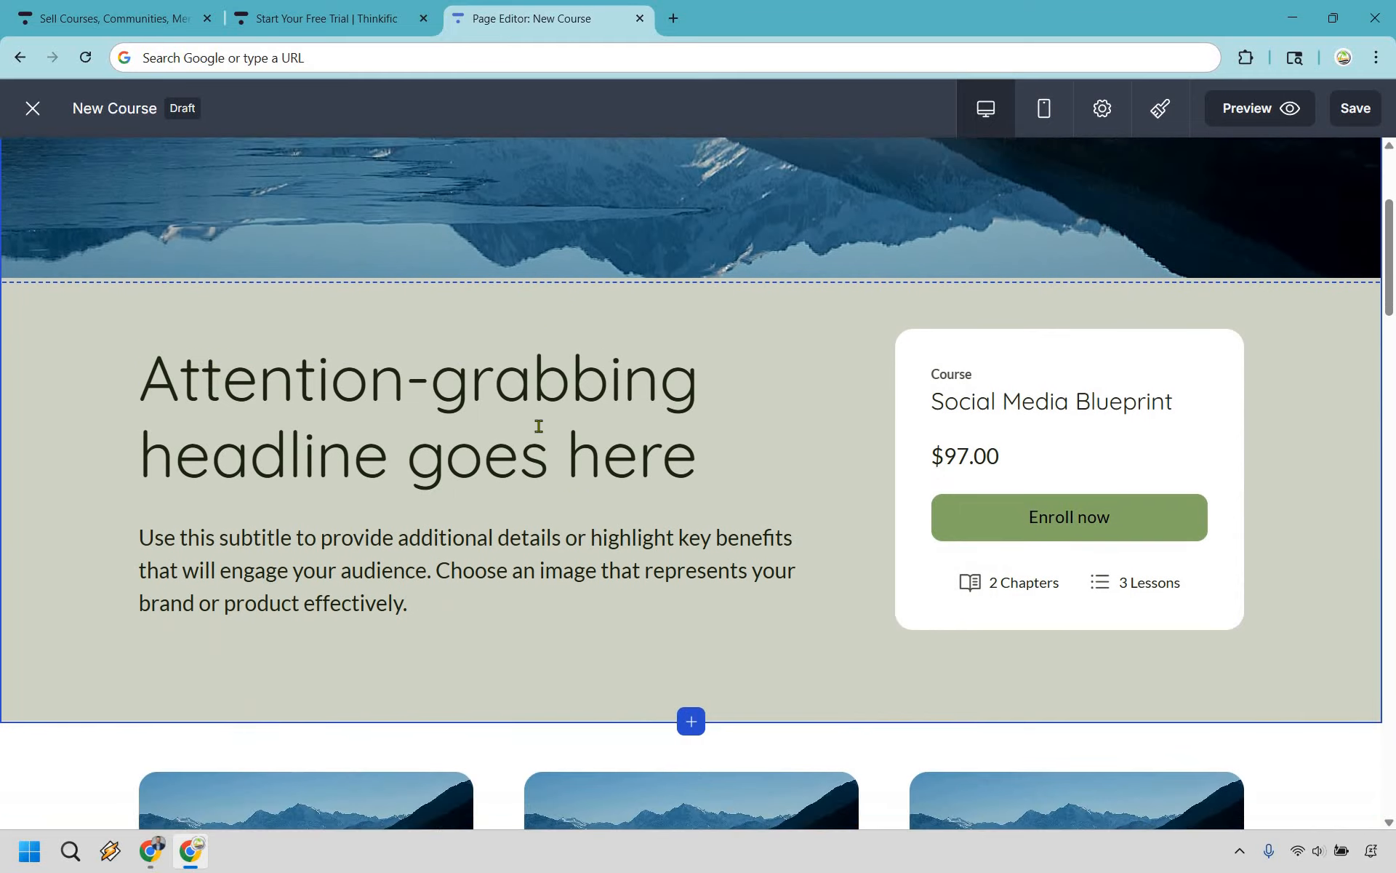
{"action": "left_click", "coordinate": [698, 446]}
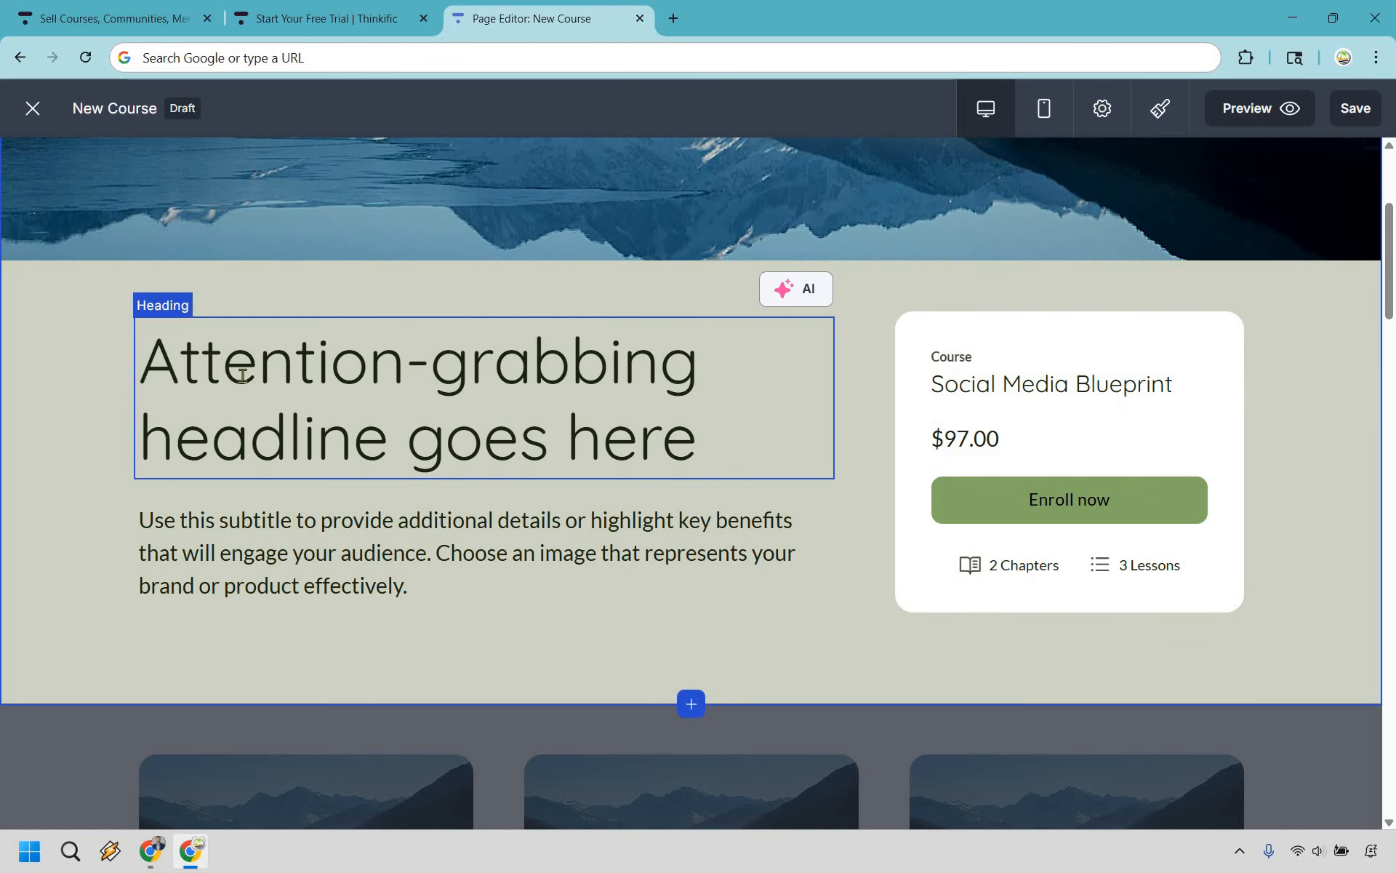
{"action": "left_click_drag", "start_coordinate": [697, 443], "coordinate": [158, 366]}
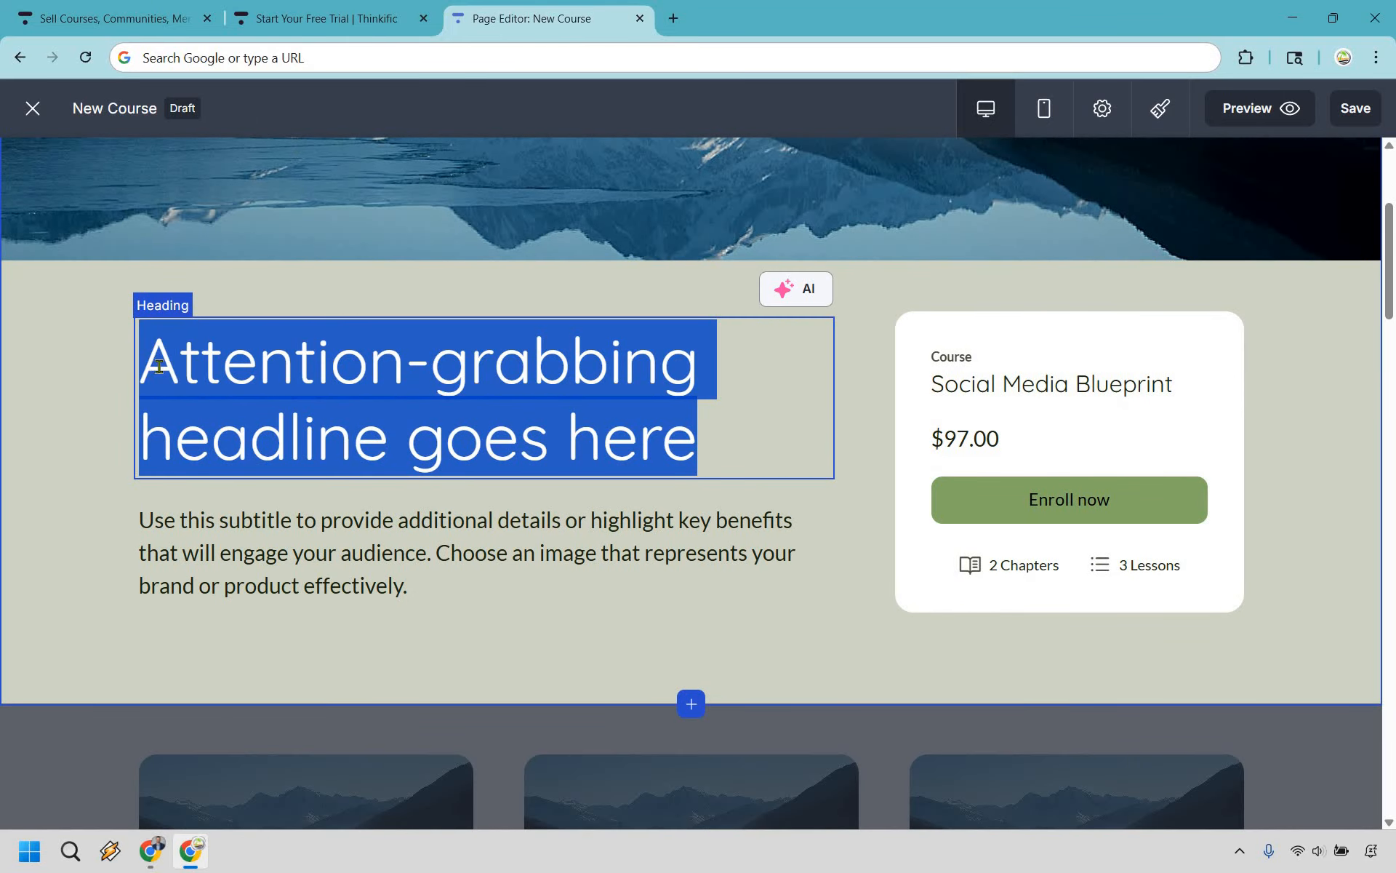
{"action": "type", "text": "Disc"}
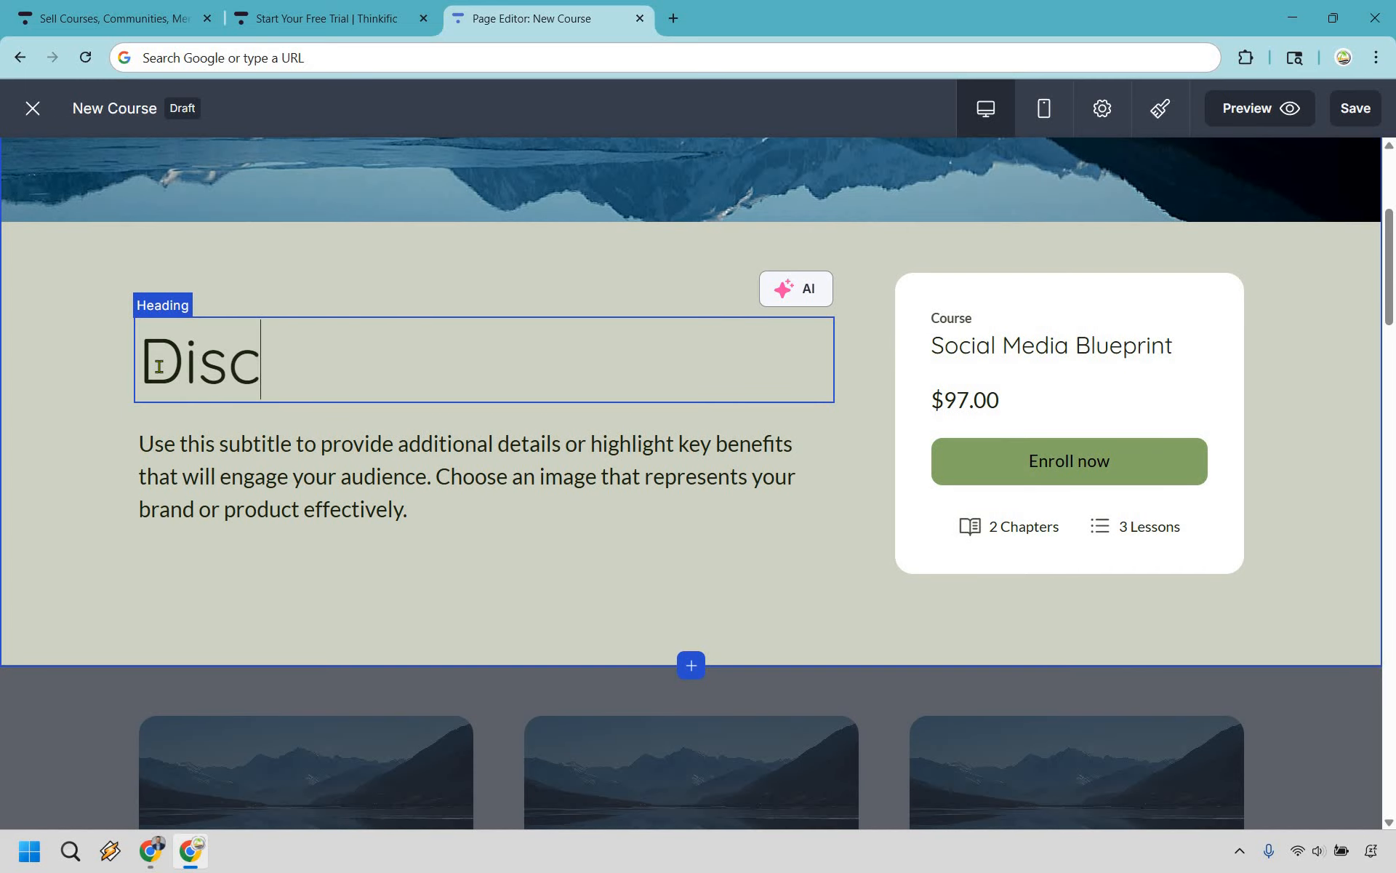
{"action": "type", "text": "over How I Generate Sales Around The Clock..."}
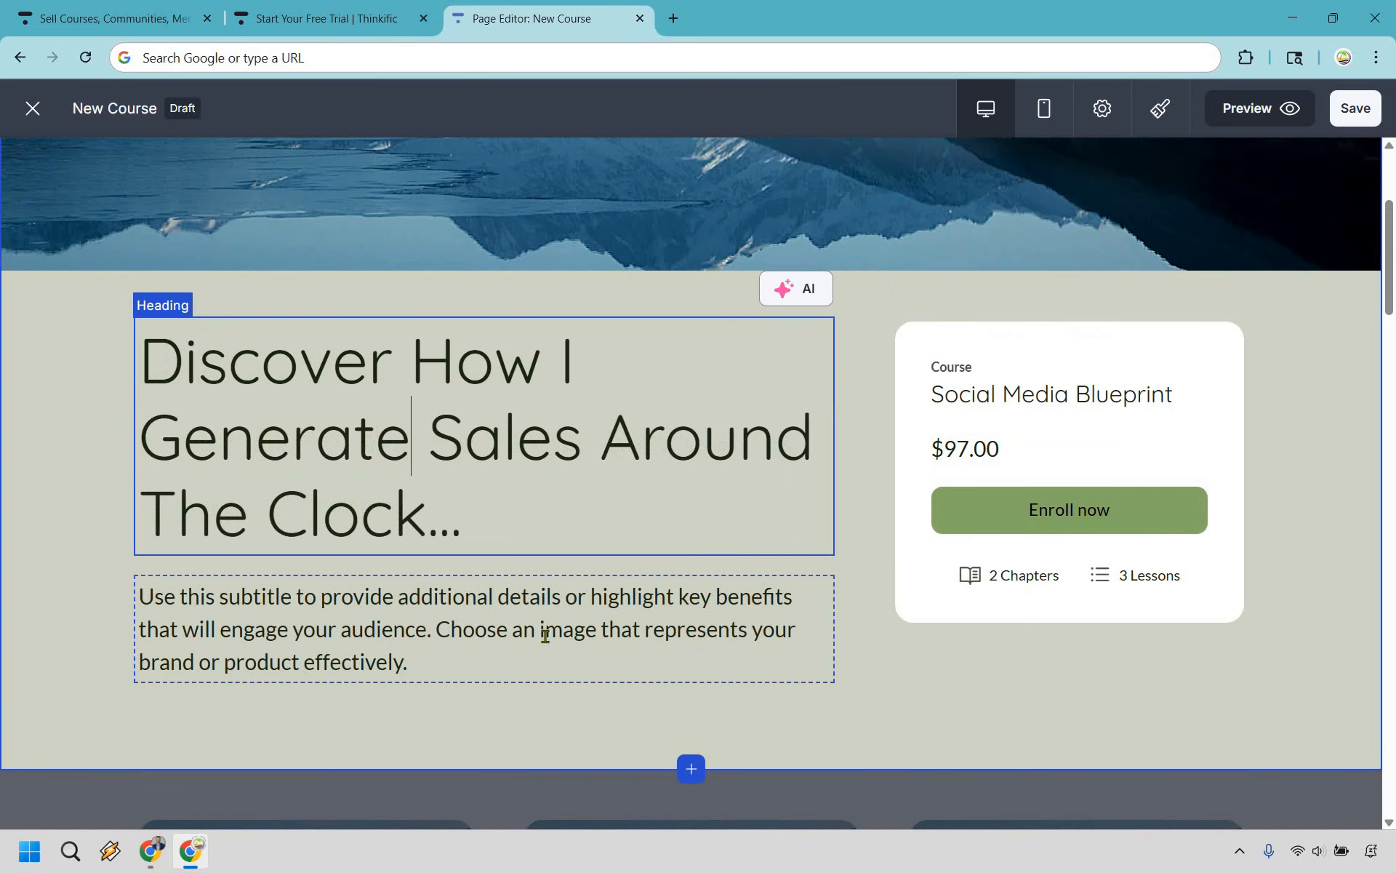
Replace the subheading under the banner heading with "Using nothing but free social media accounts."
{"action": "left_click", "coordinate": [545, 632]}
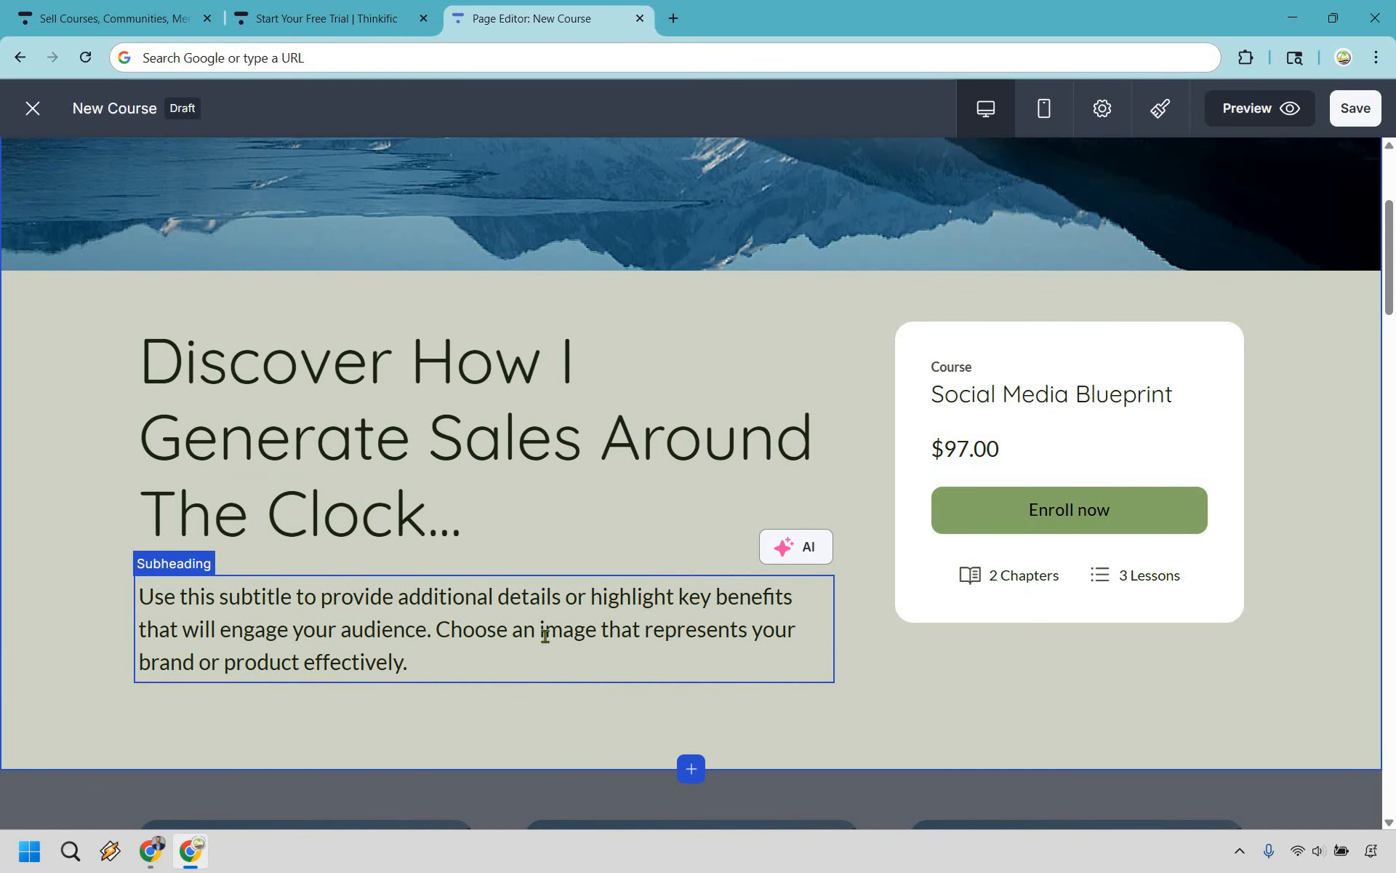
{"action": "triple_click", "coordinate": [545, 634]}
{"action": "type", "text": "Usin"}
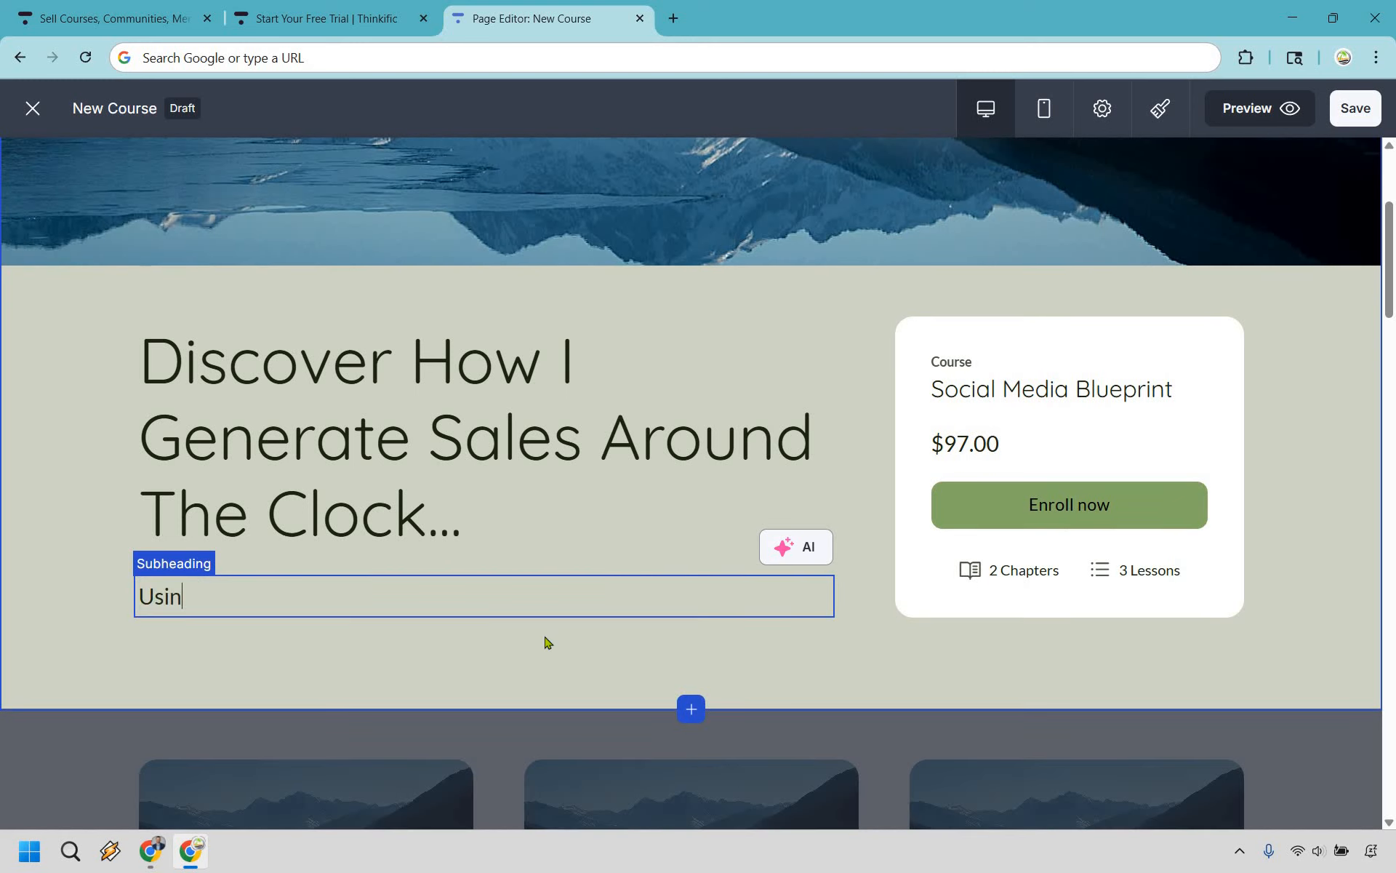
{"action": "type", "text": "g nothing but fre"}
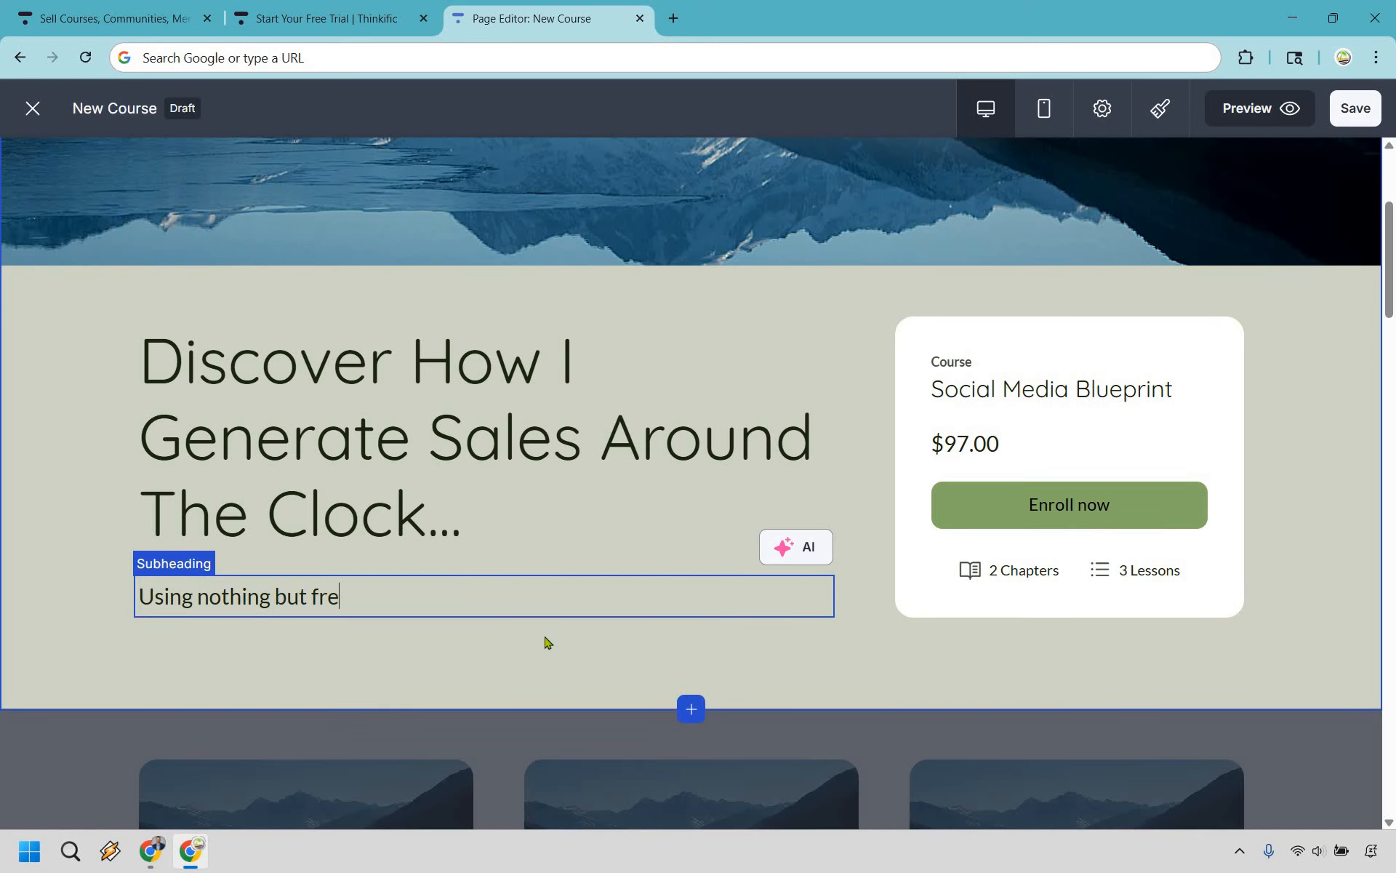
{"action": "type", "text": "e social media accounts."}
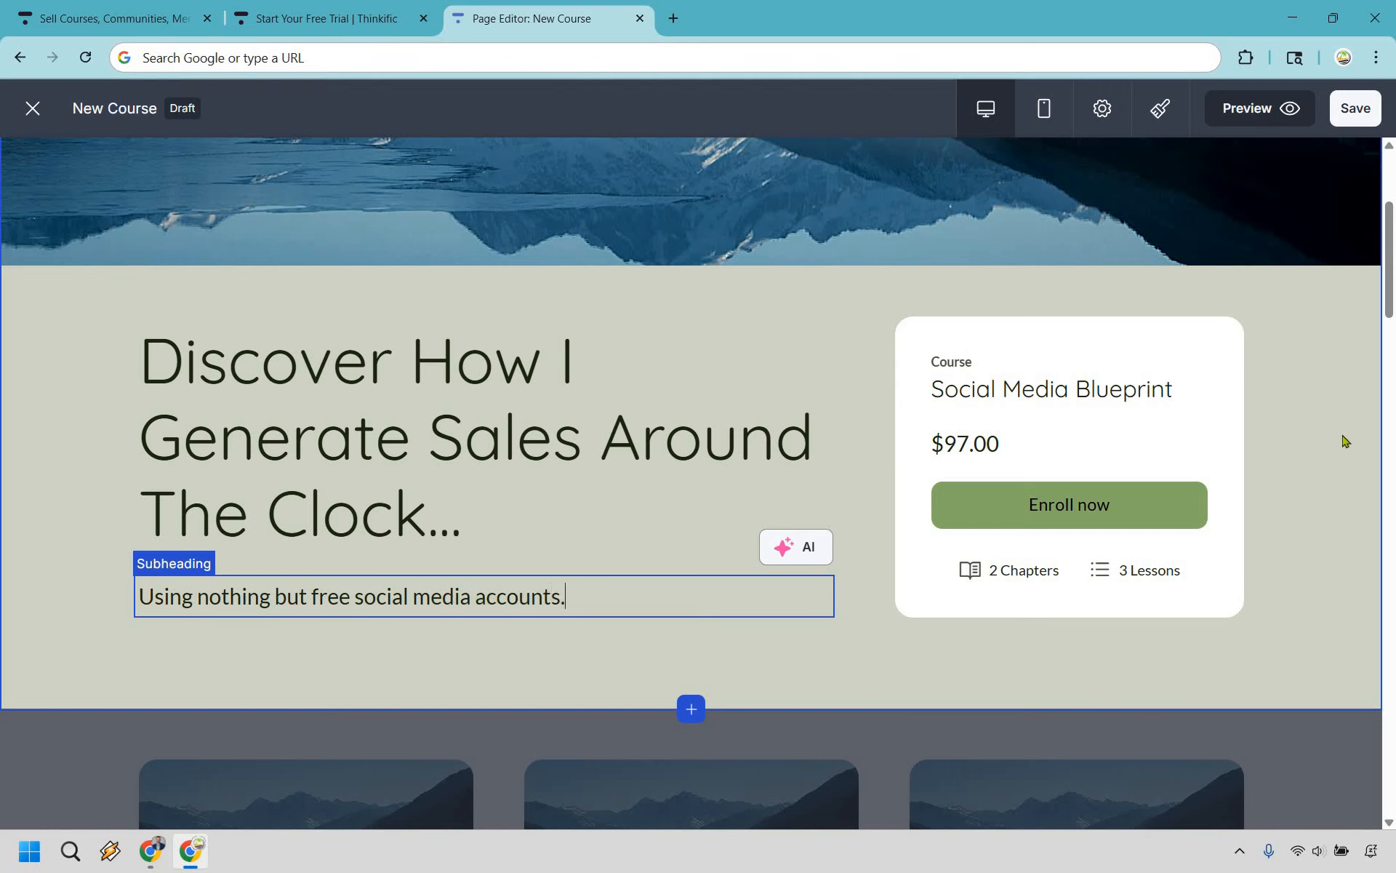
{"action": "left_click", "coordinate": [1287, 584]}
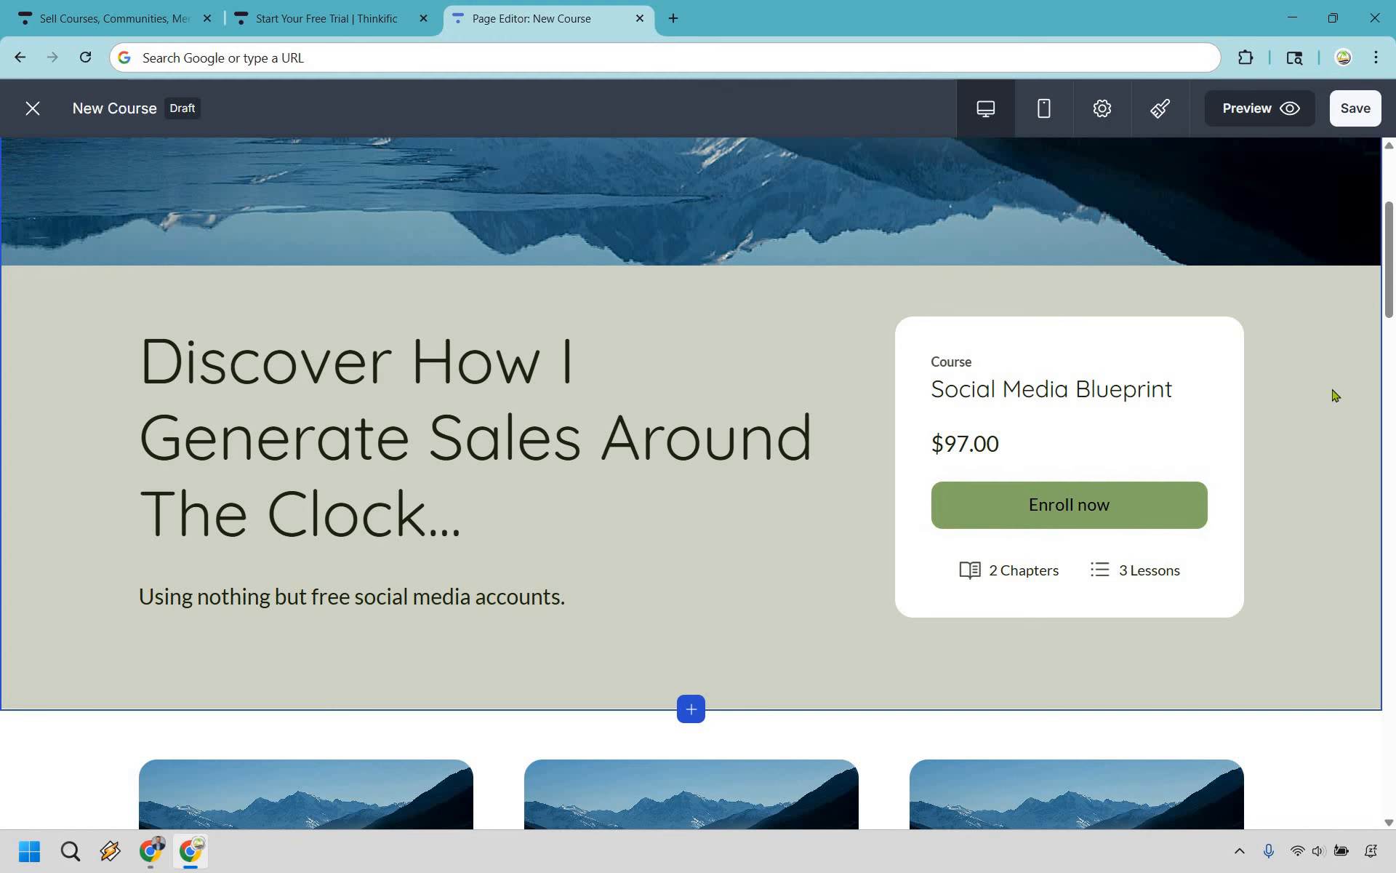
Check the three images and the headings in the highlights section, and add "..." to the end of the Highlight #1 heading
{"action": "scroll", "coordinate": [1334, 393], "scroll_direction": "down", "scroll_amount": 6}
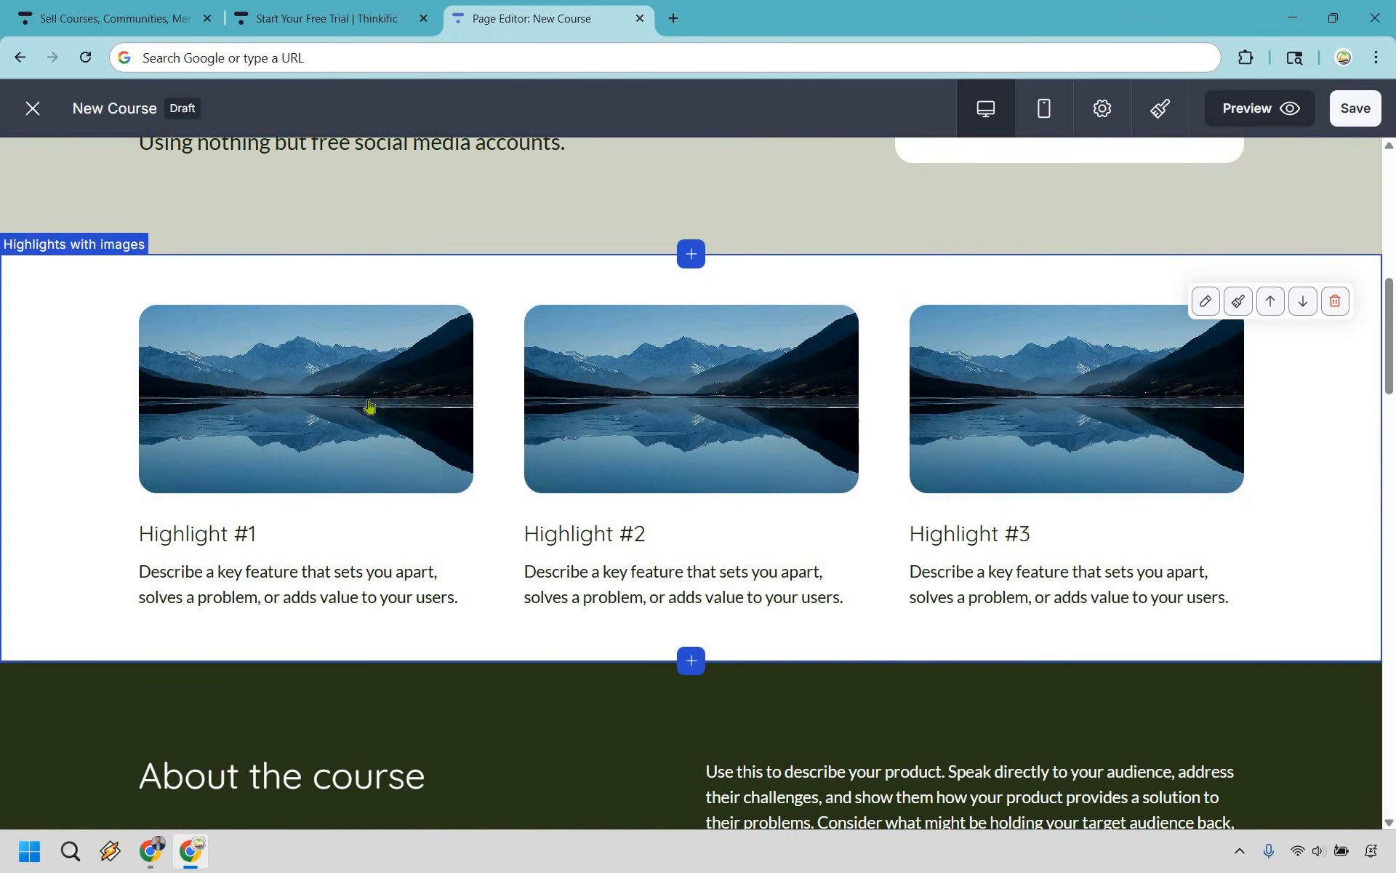
{"action": "left_click", "coordinate": [368, 405]}
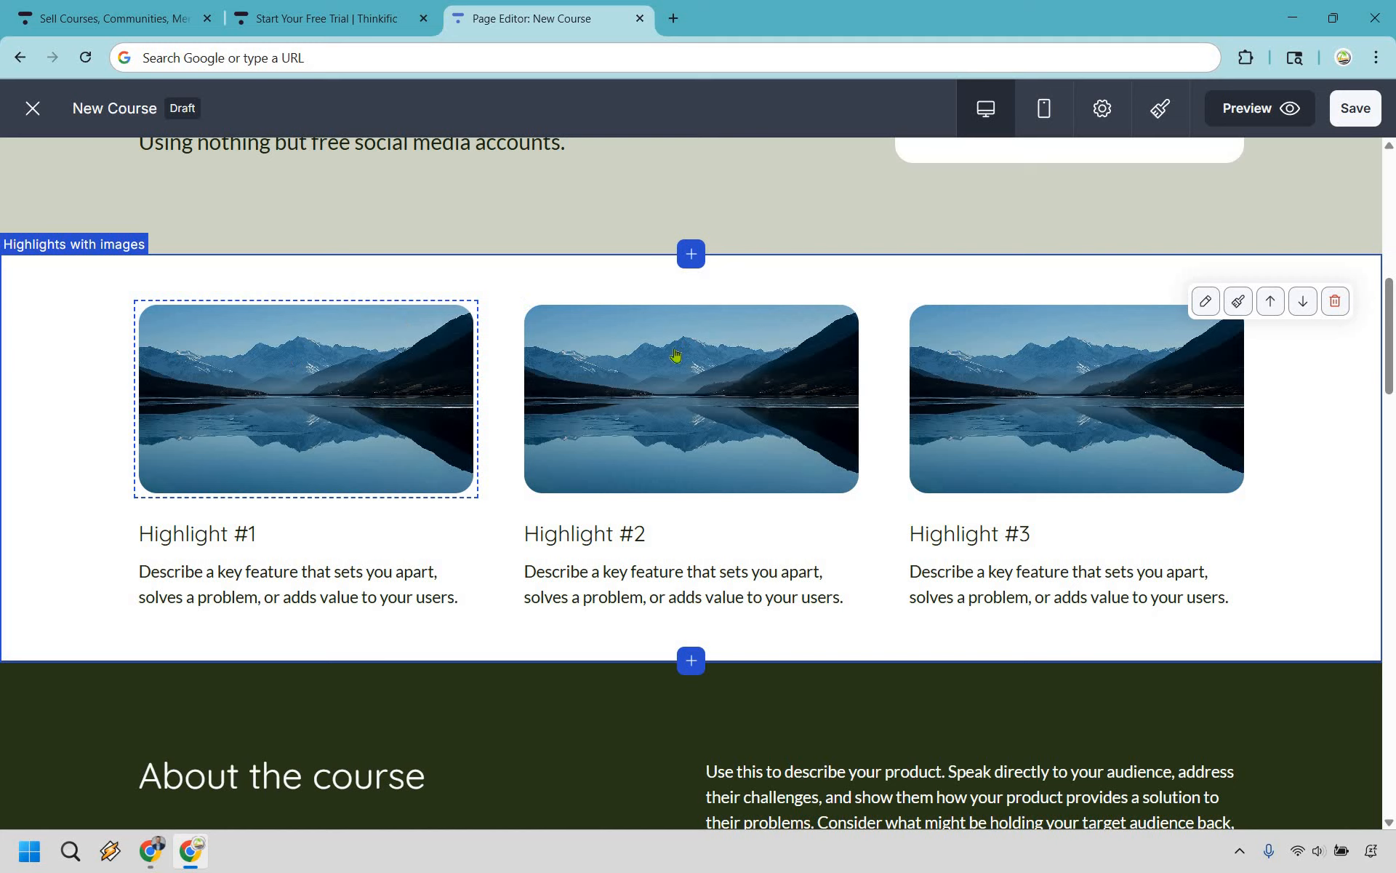
{"action": "left_click", "coordinate": [659, 378]}
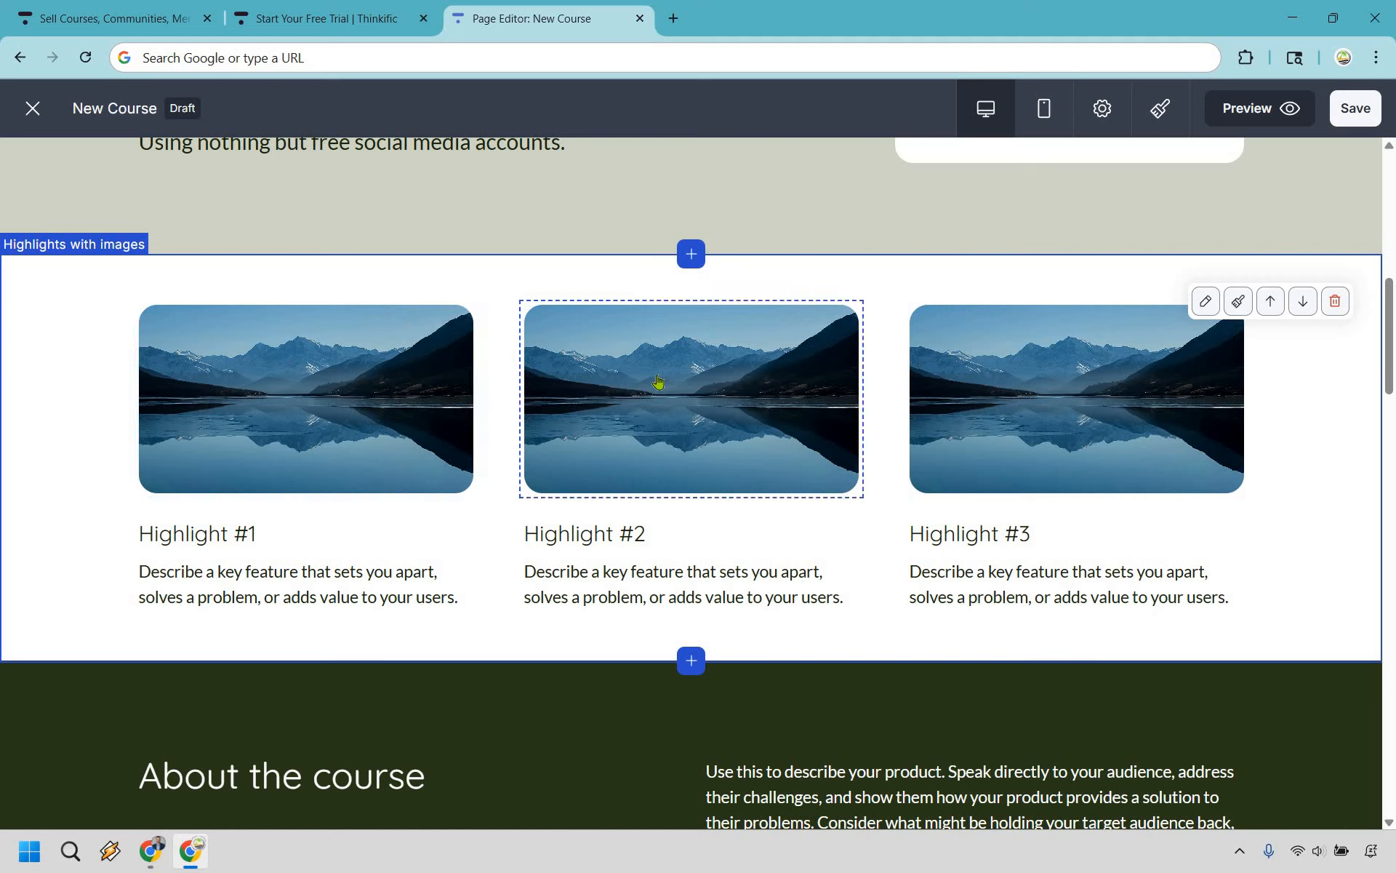
{"action": "left_click", "coordinate": [1062, 389]}
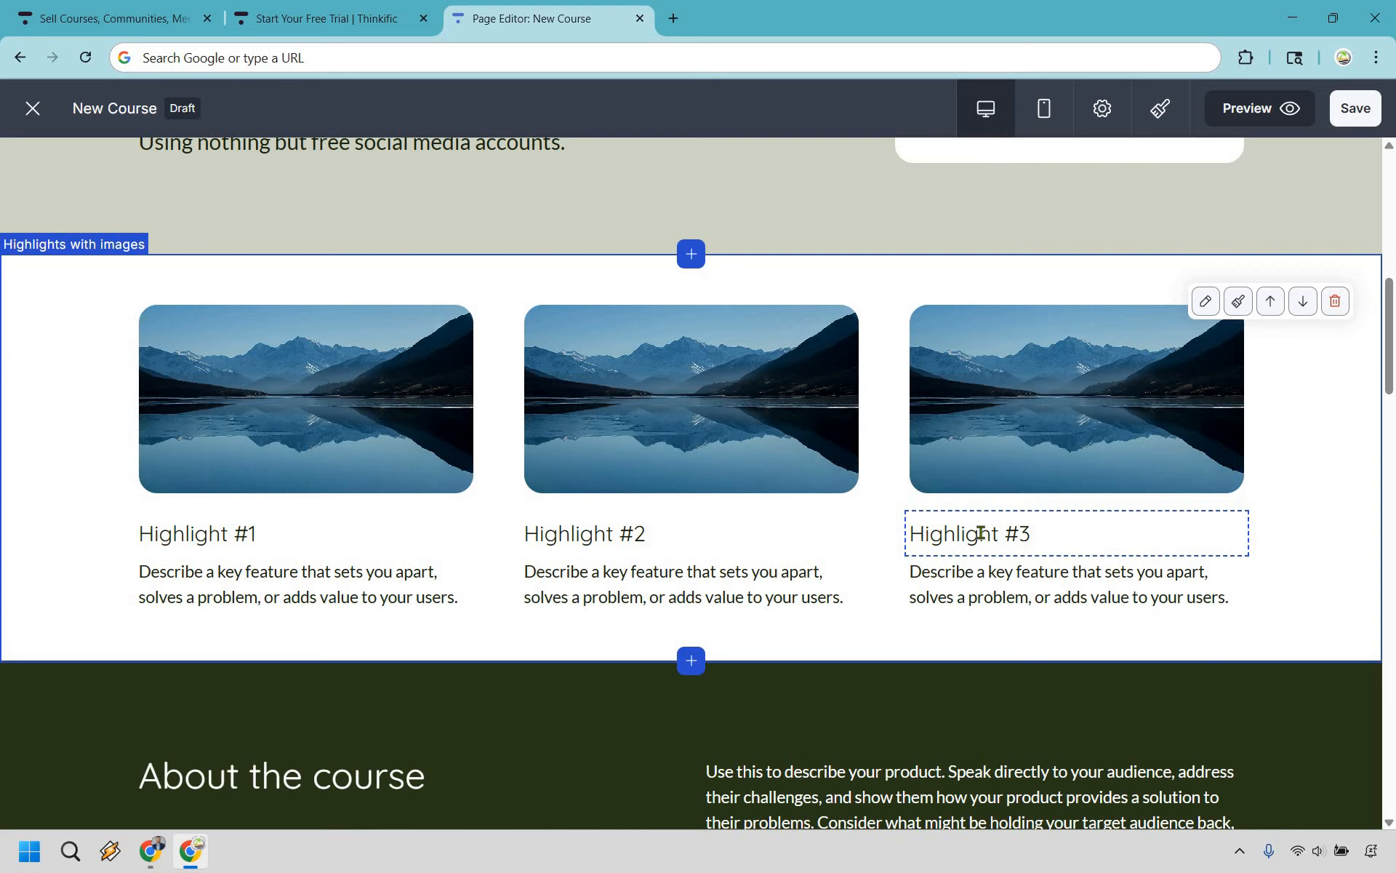
{"action": "double_click", "coordinate": [980, 533]}
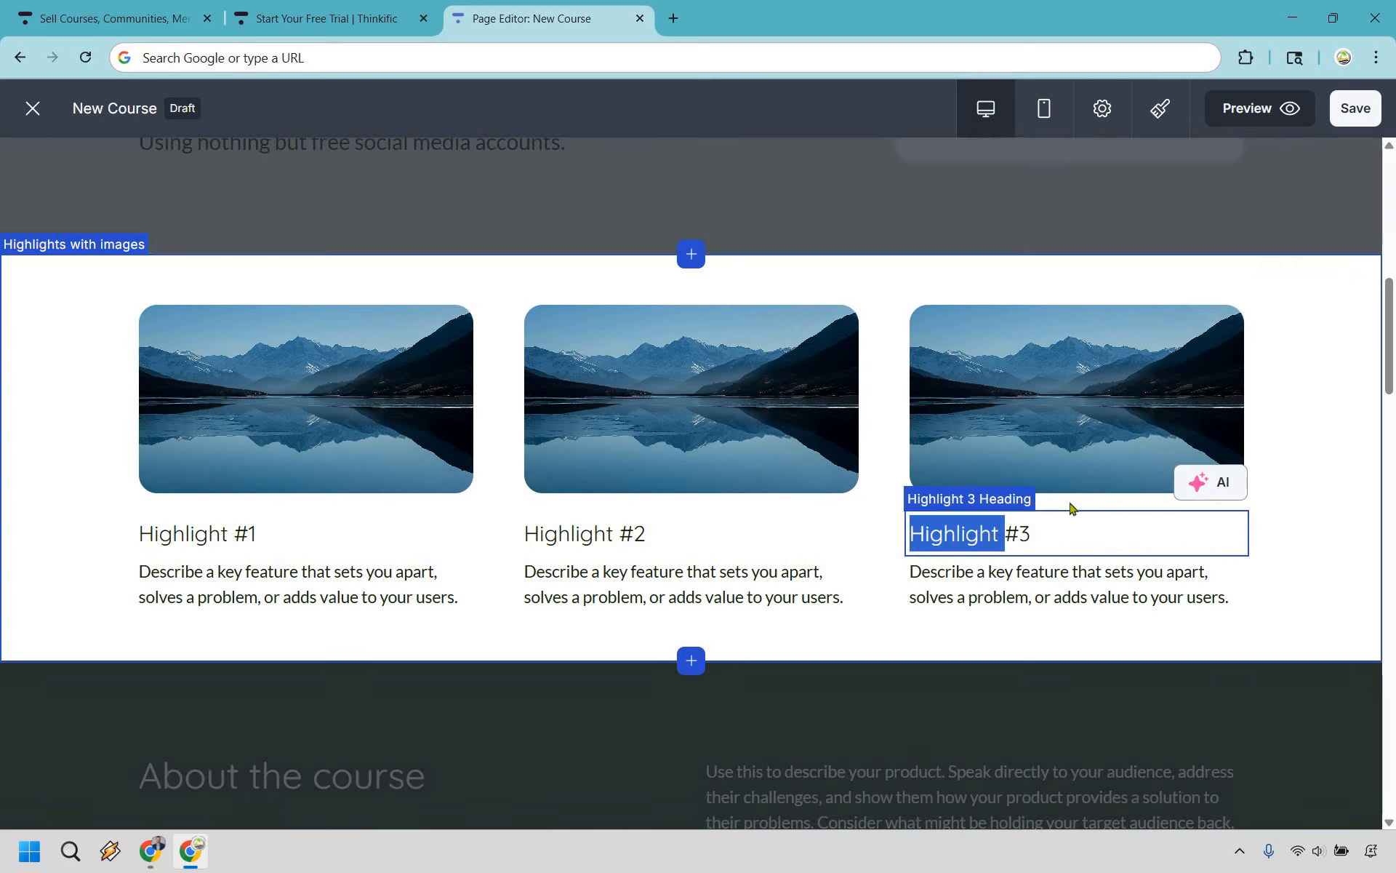
{"action": "double_click", "coordinate": [215, 539]}
{"action": "left_click", "coordinate": [217, 538]}
{"action": "key", "text": "End"}
{"action": "type", "text": "..."}
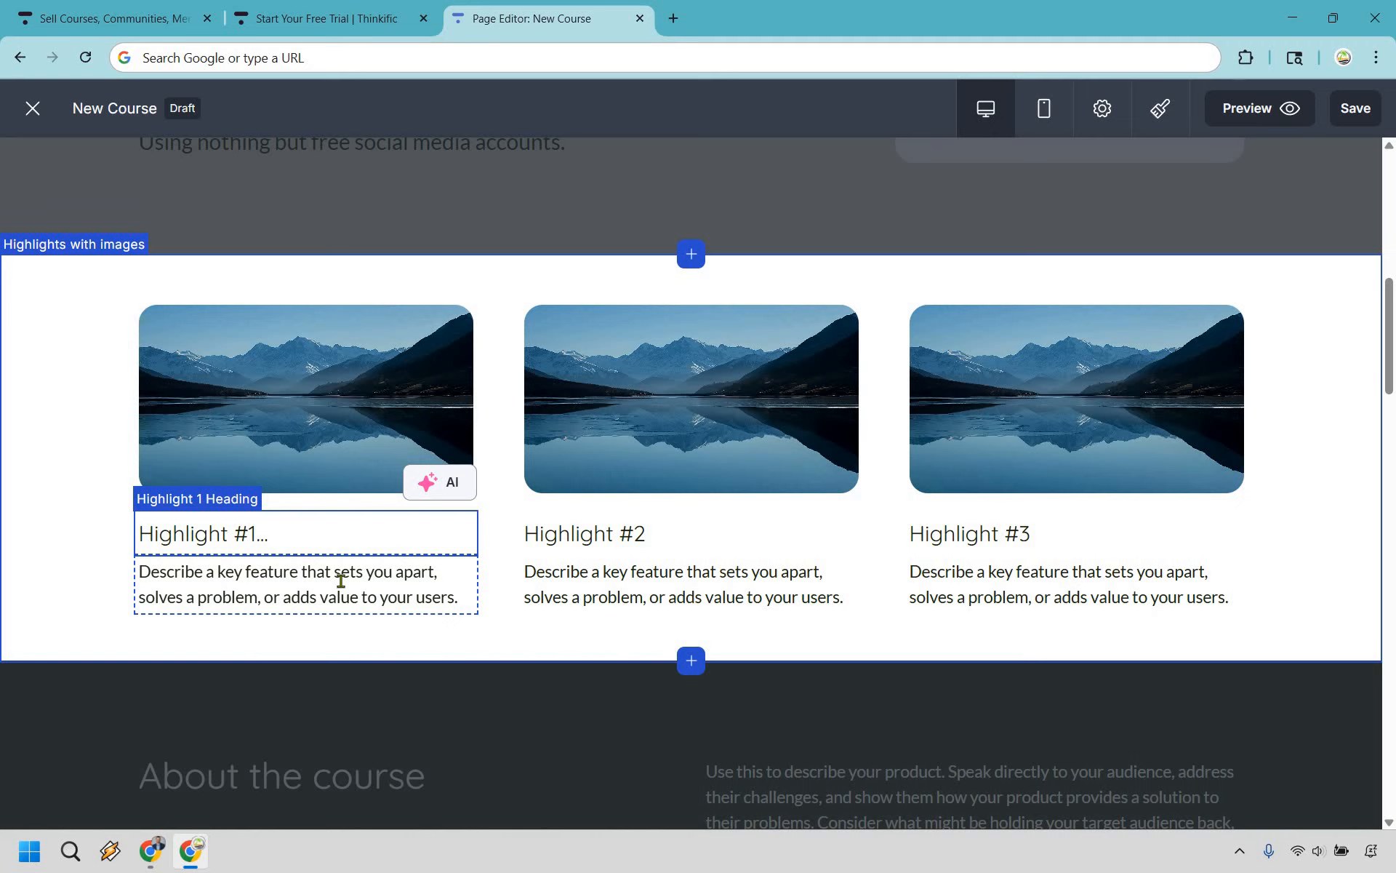
Replace the first highlight's description with "This is beneficial for you because..."
{"action": "triple_click", "coordinate": [341, 582]}
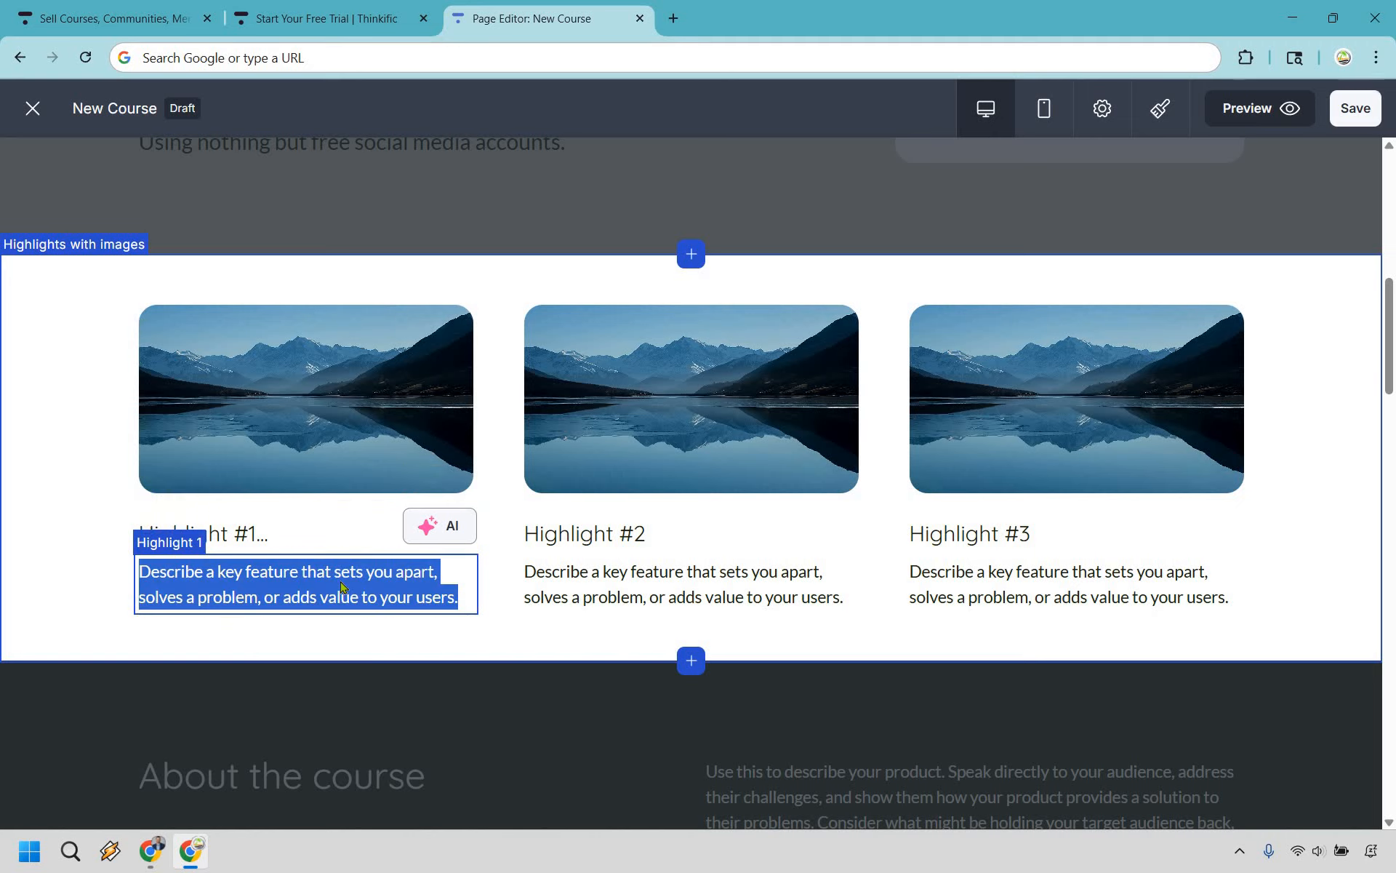
{"action": "type", "text": "This is benefi"}
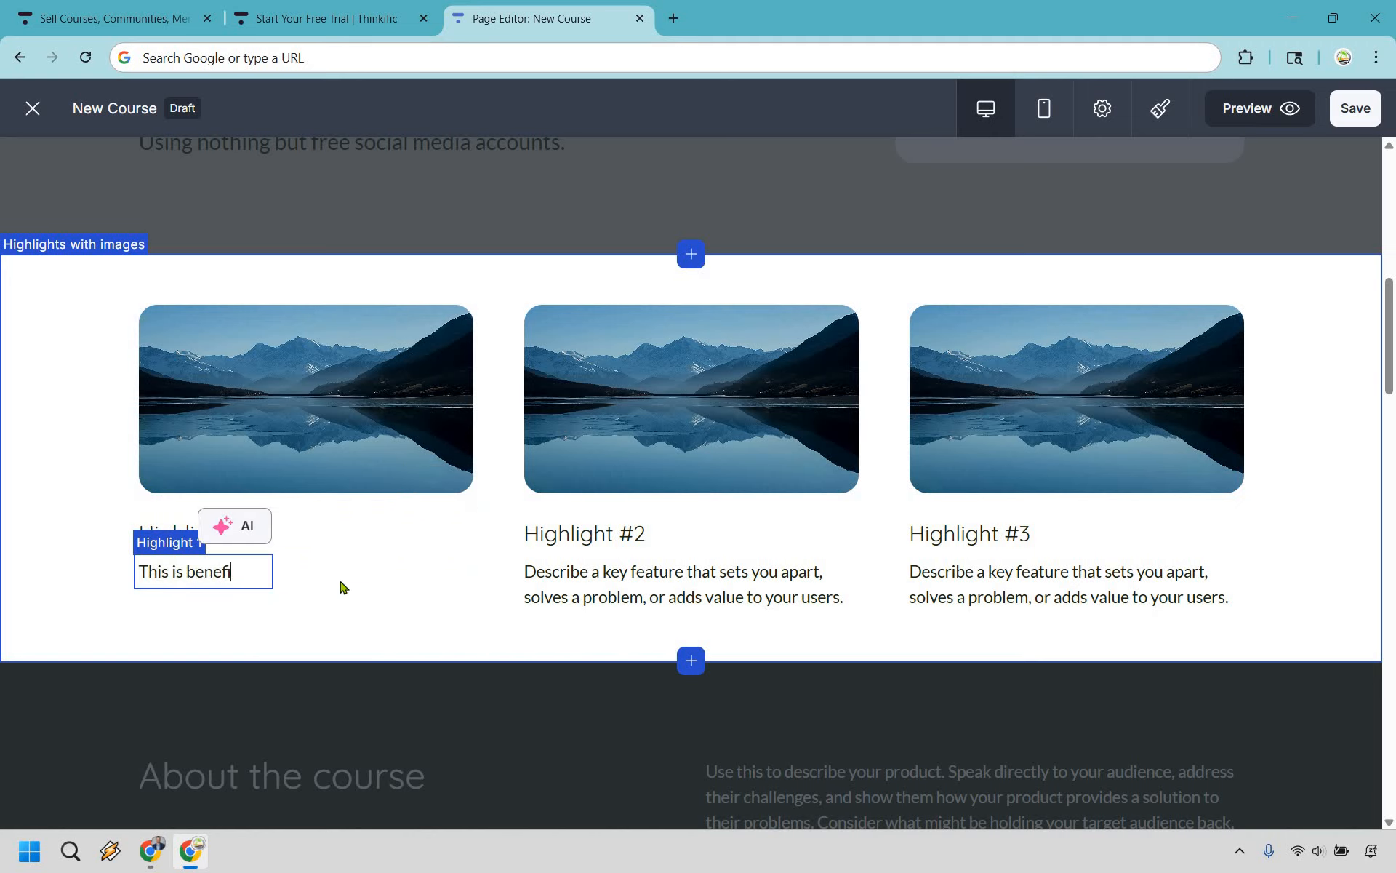
{"action": "type", "text": "cial for you because..."}
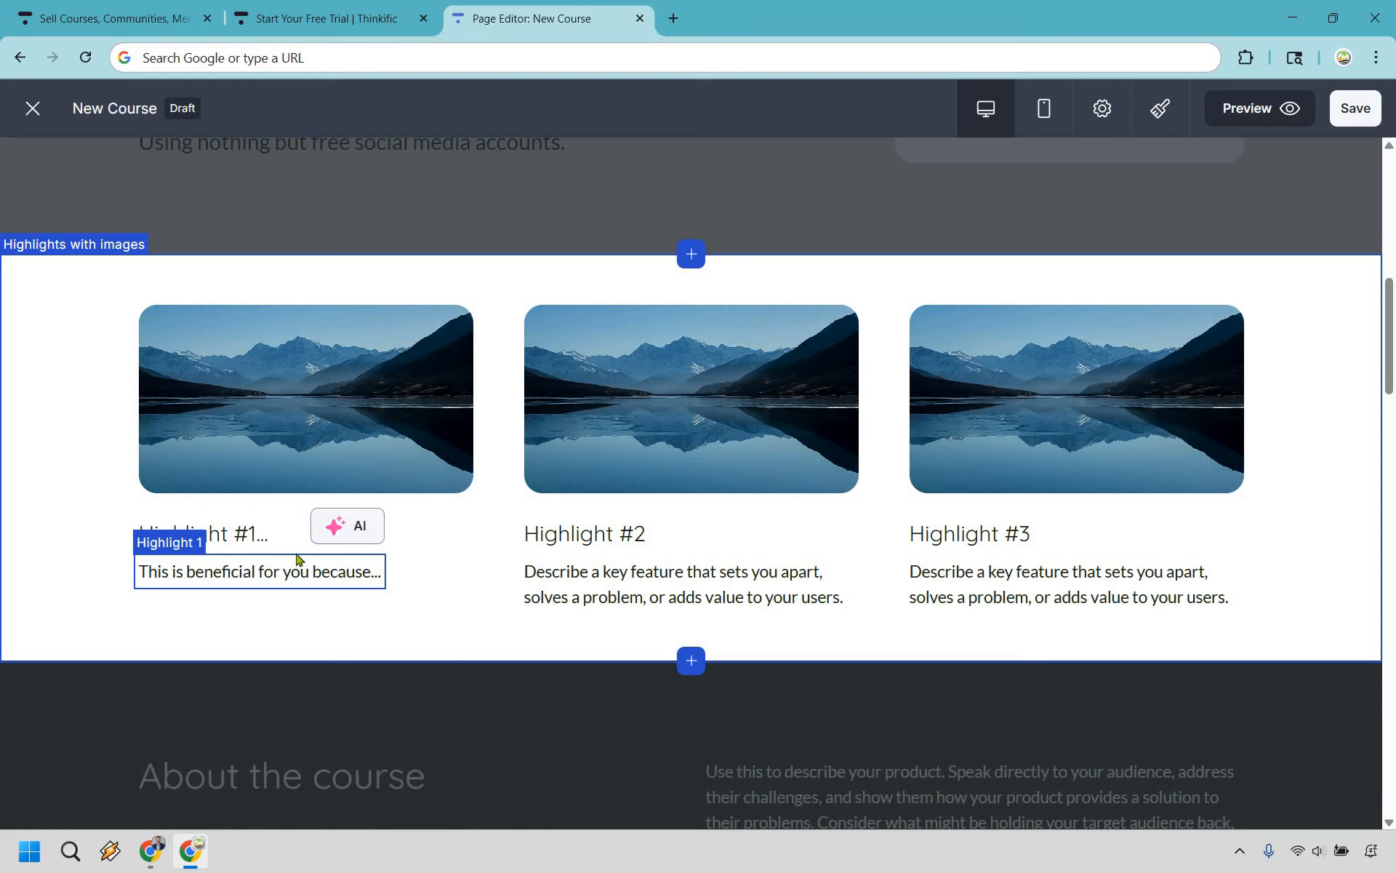
Replace the first highlight's heading with "Feature..." and finish editing that highlight's text
{"action": "triple_click", "coordinate": [240, 536]}
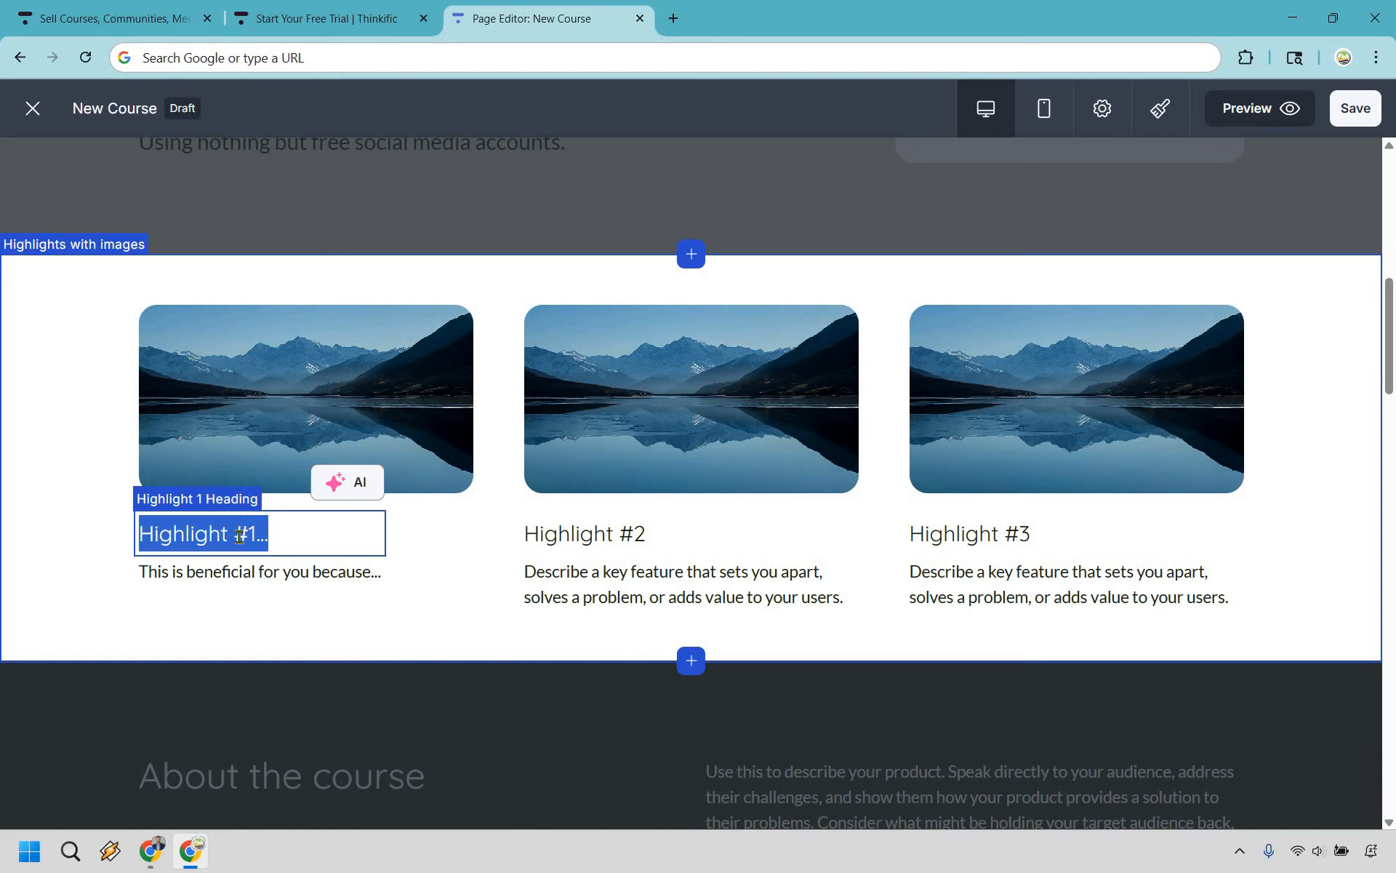
{"action": "type", "text": "Feature..."}
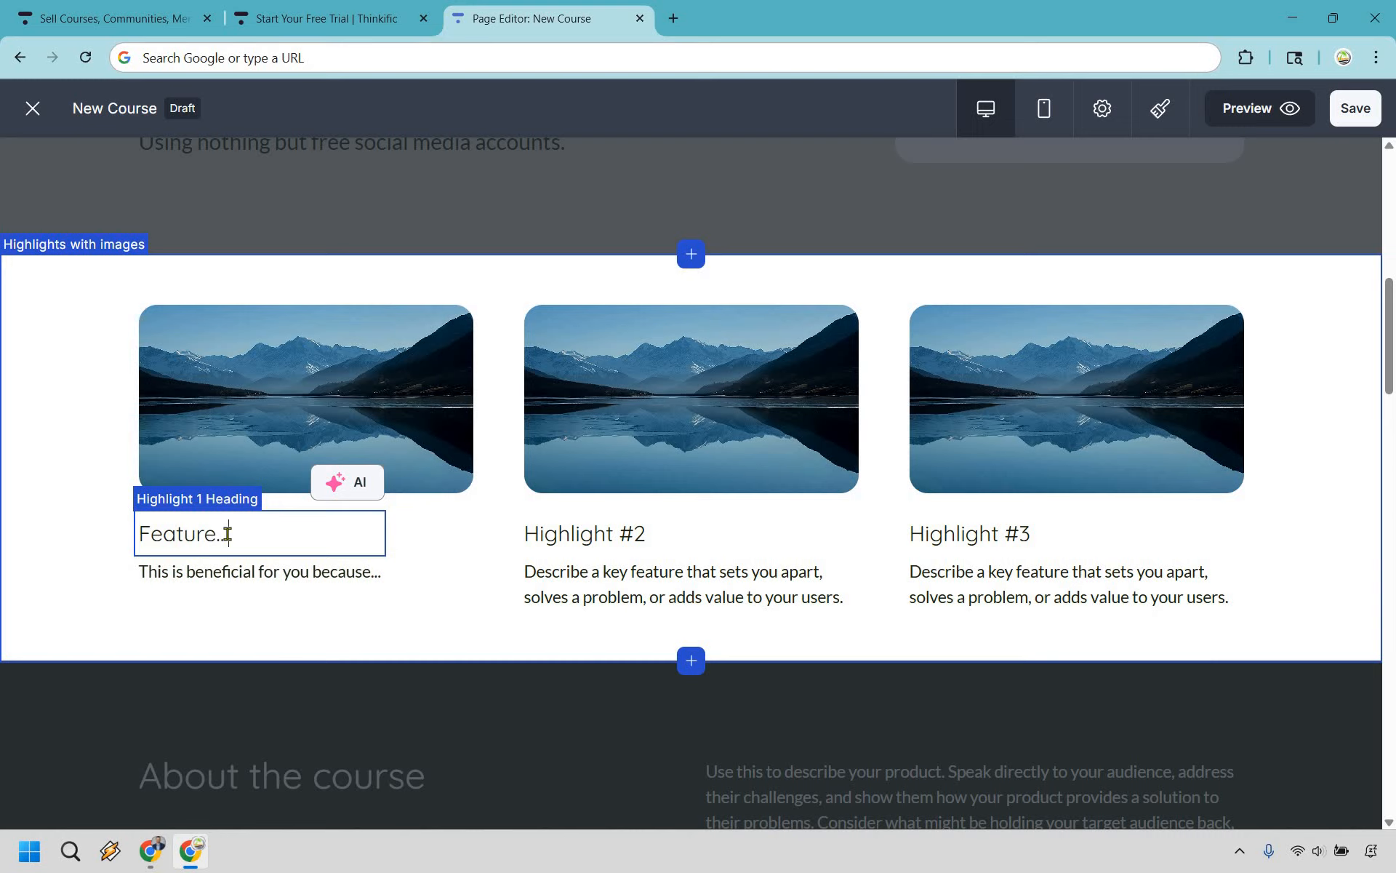
{"action": "left_click", "coordinate": [245, 571]}
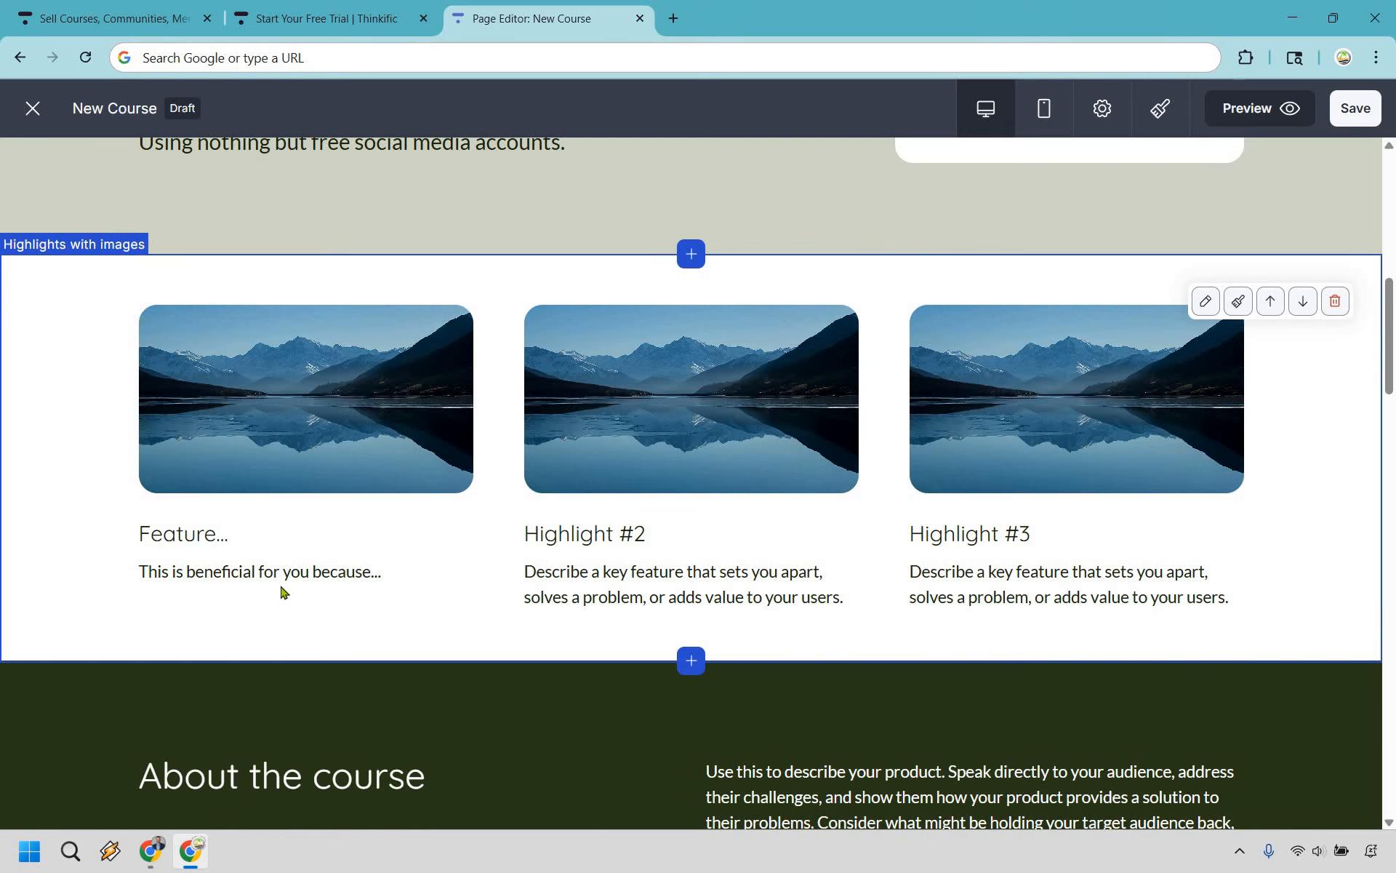
{"action": "left_click", "coordinate": [223, 576]}
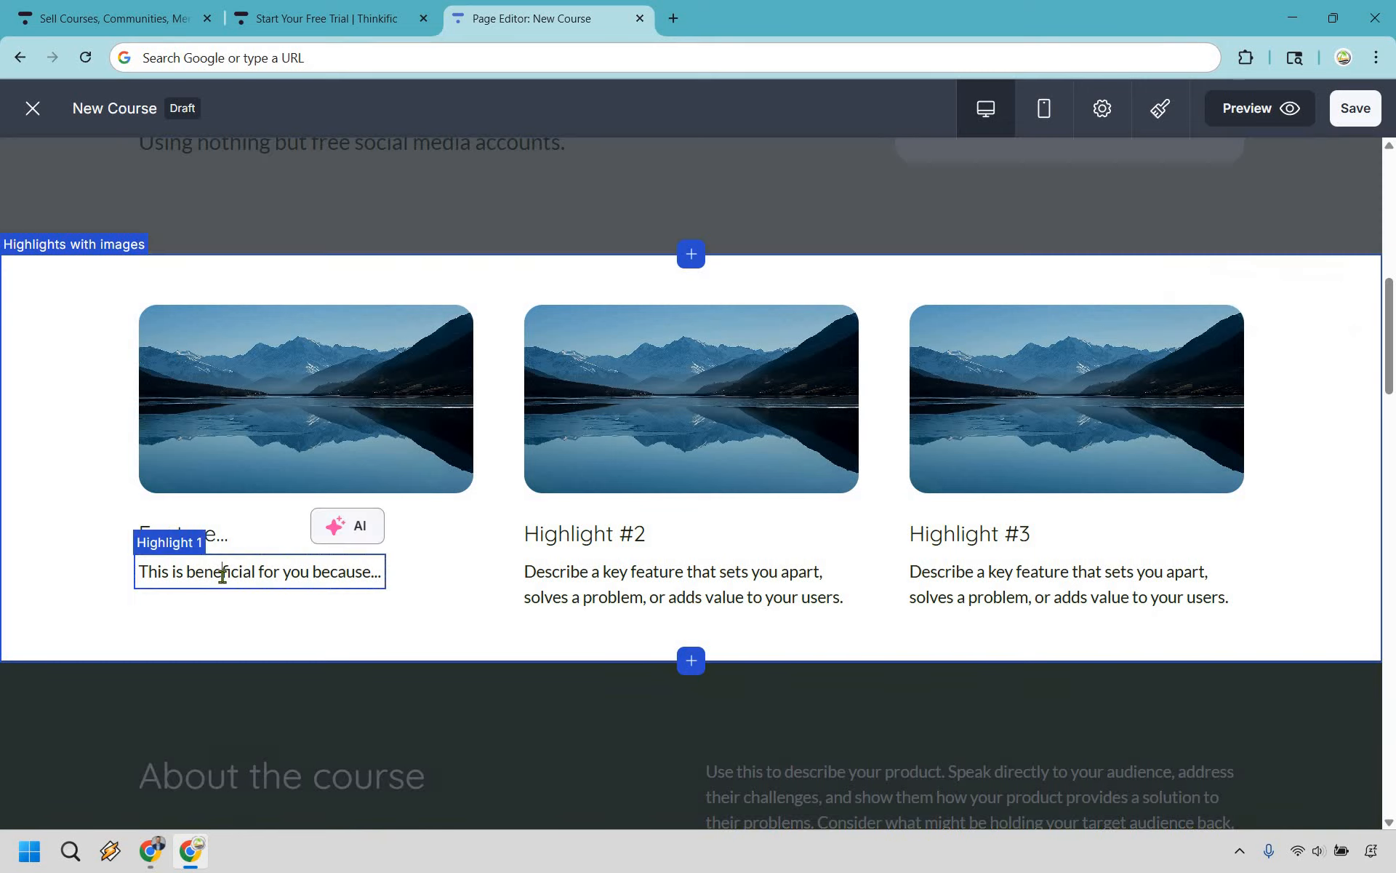
{"action": "left_click", "coordinate": [247, 634]}
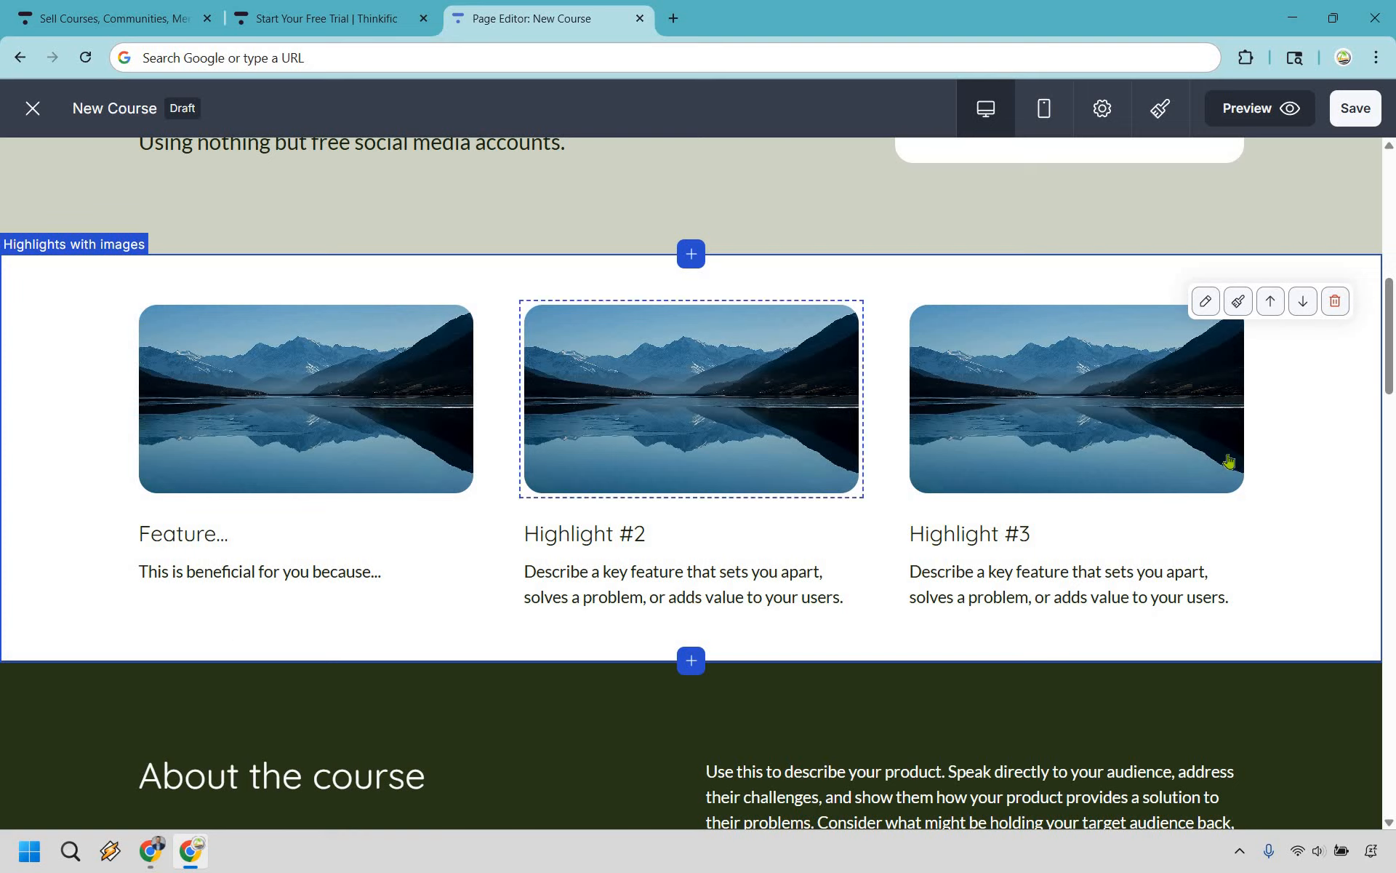
Examine the sample paragraph in the "About the course" section and the instructor introduction section below it
{"action": "scroll", "coordinate": [1252, 469], "scroll_direction": "down", "scroll_amount": 5}
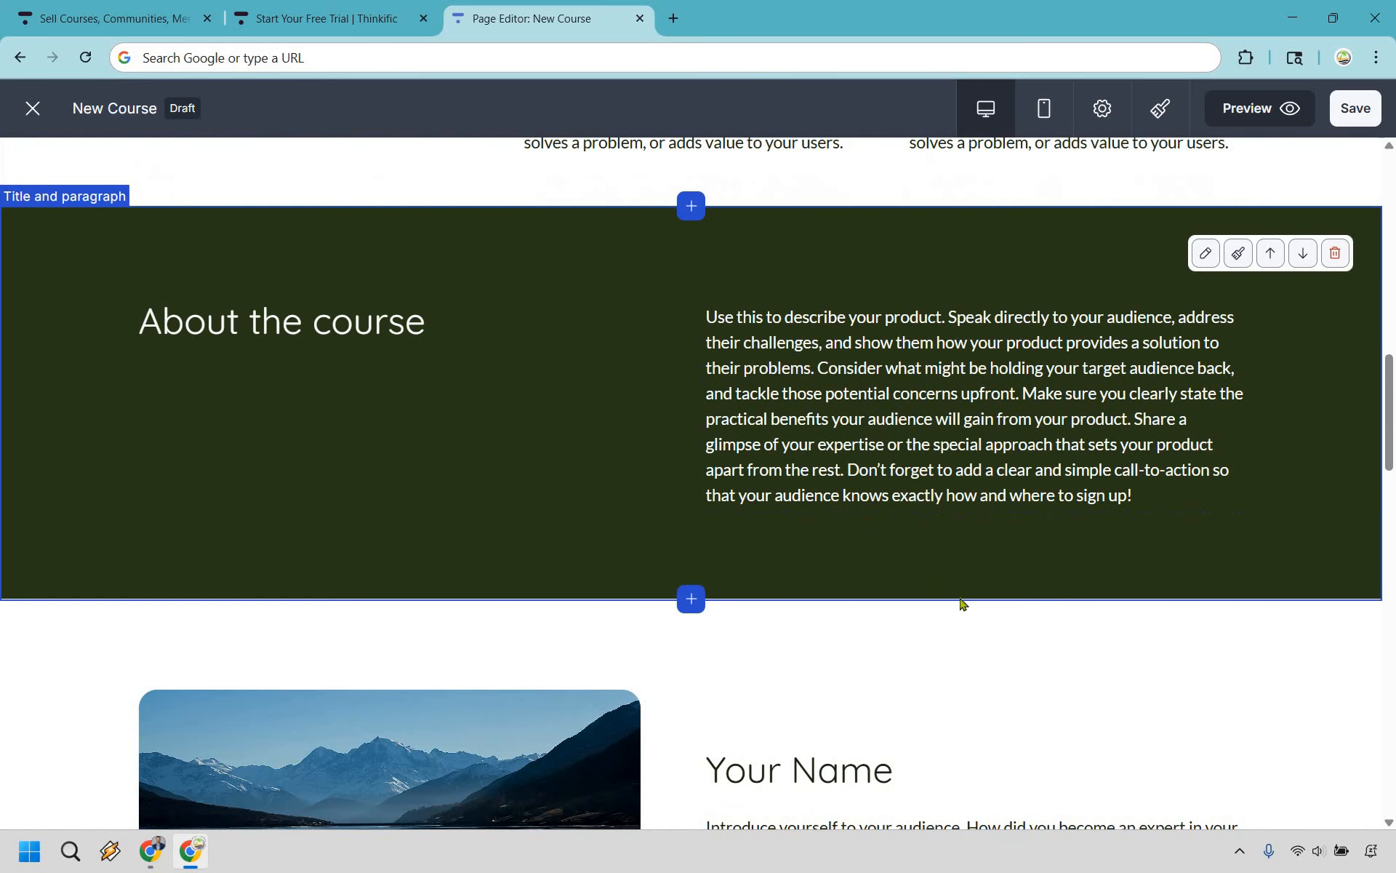
{"action": "scroll", "coordinate": [888, 422], "scroll_direction": "up", "scroll_amount": 1}
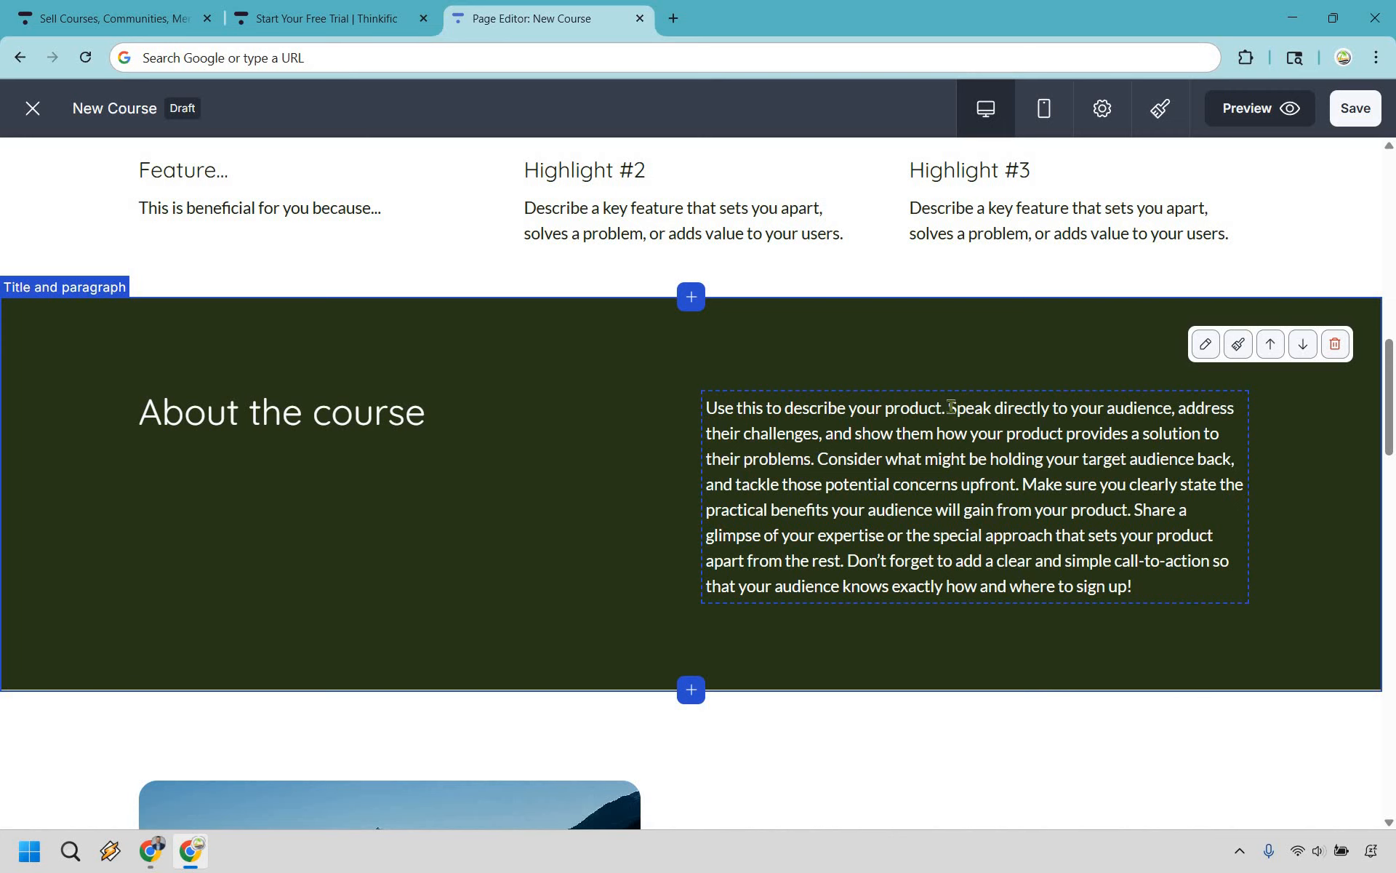
{"action": "left_click_drag", "start_coordinate": [950, 408], "coordinate": [808, 457]}
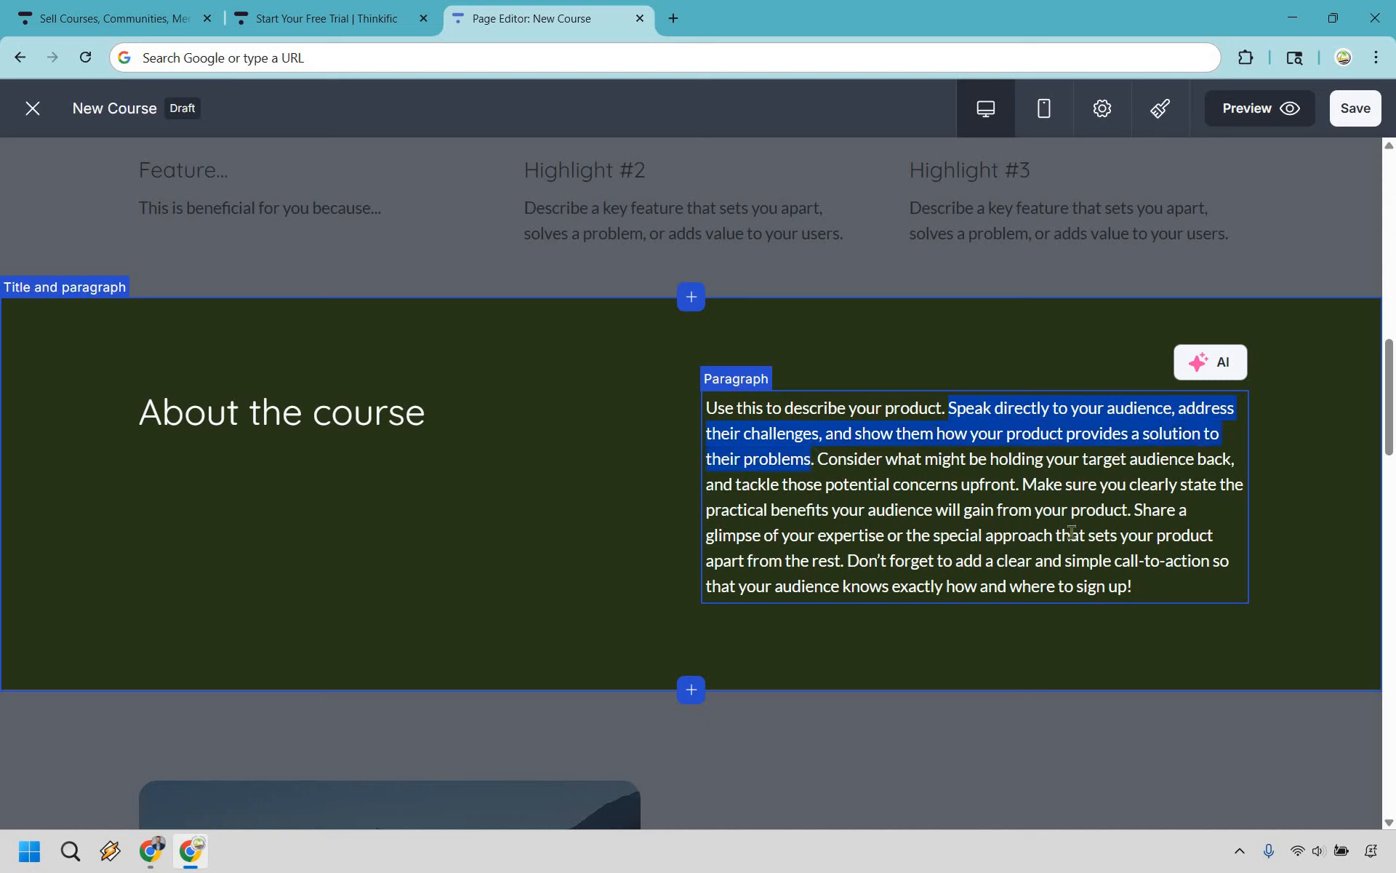
{"action": "left_click", "coordinate": [1027, 536]}
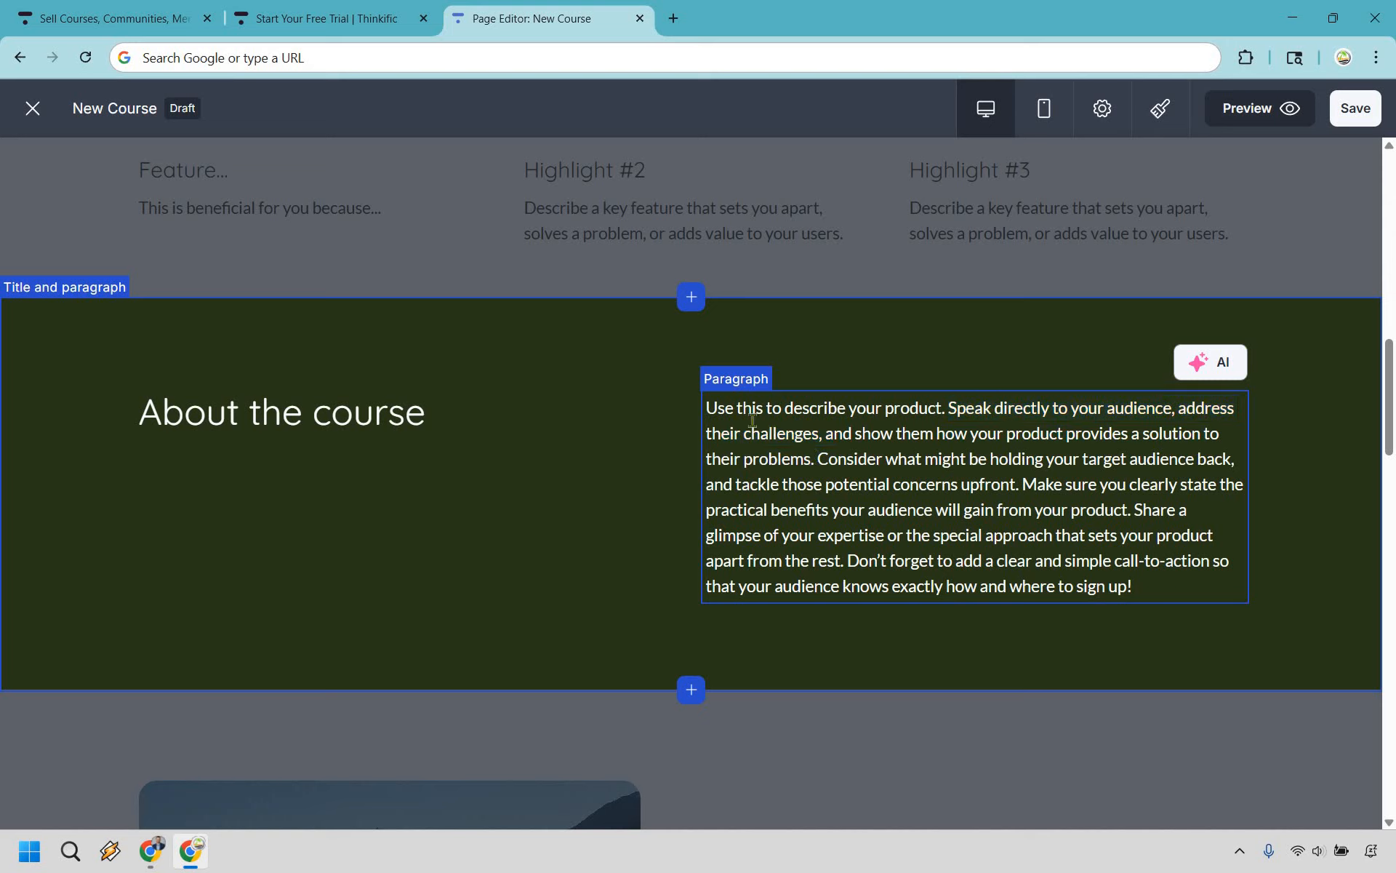
{"action": "left_click_drag", "start_coordinate": [1133, 586], "coordinate": [711, 409]}
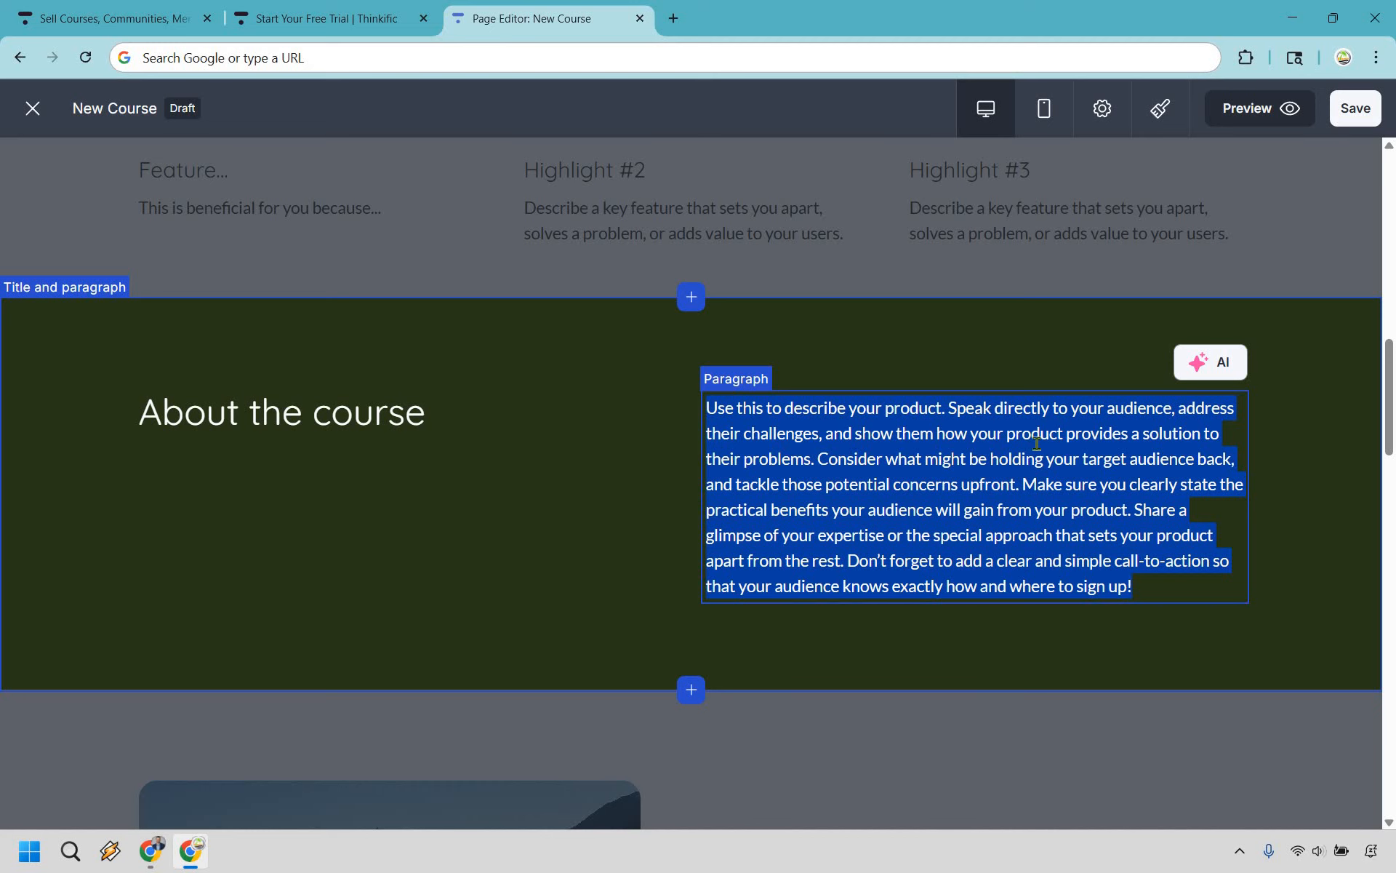
{"action": "left_click", "coordinate": [987, 398]}
{"action": "scroll", "coordinate": [888, 402], "scroll_direction": "down", "scroll_amount": 5}
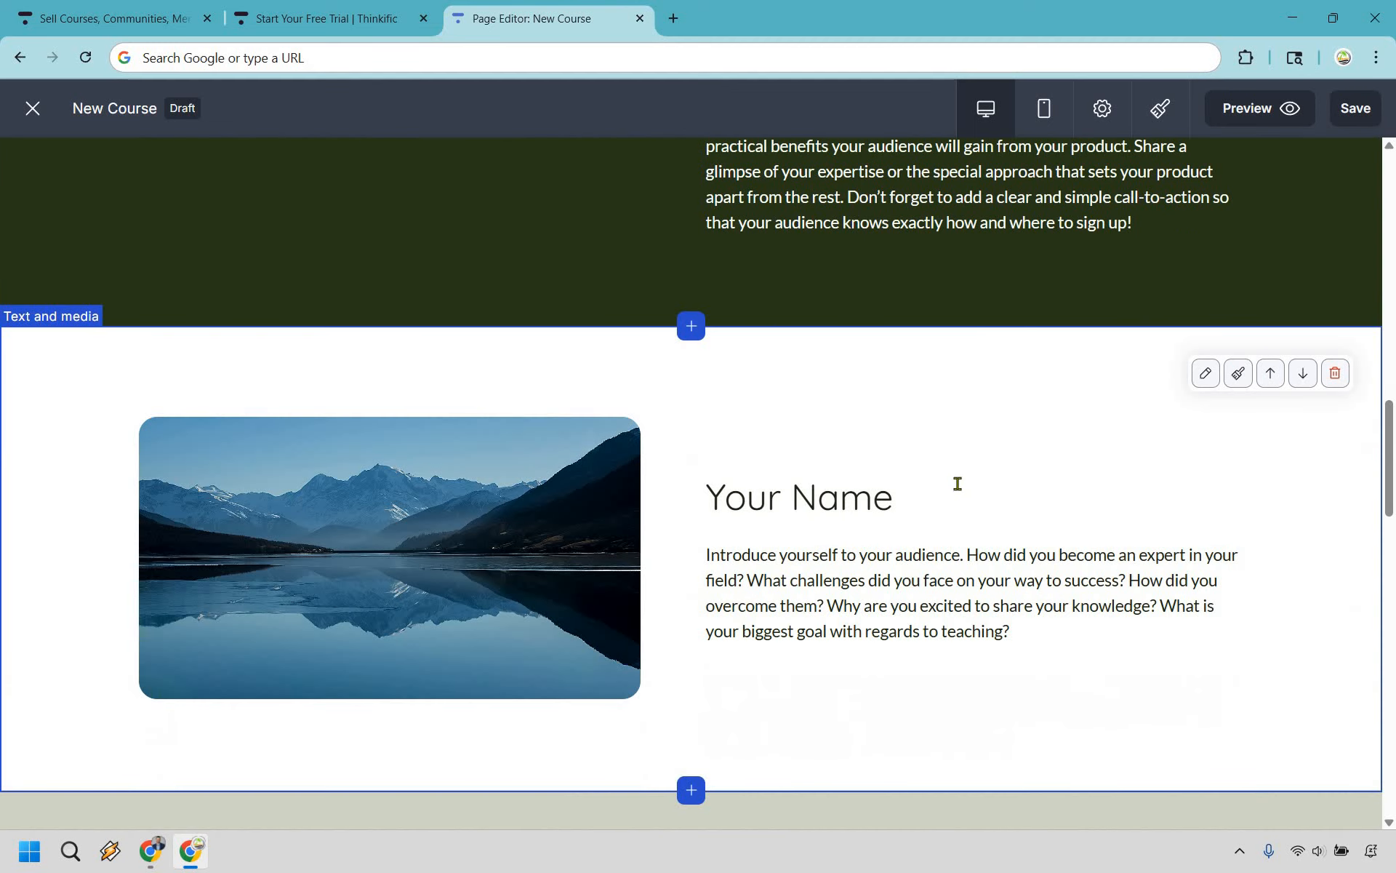
{"action": "scroll", "coordinate": [957, 483], "scroll_direction": "down", "scroll_amount": 1}
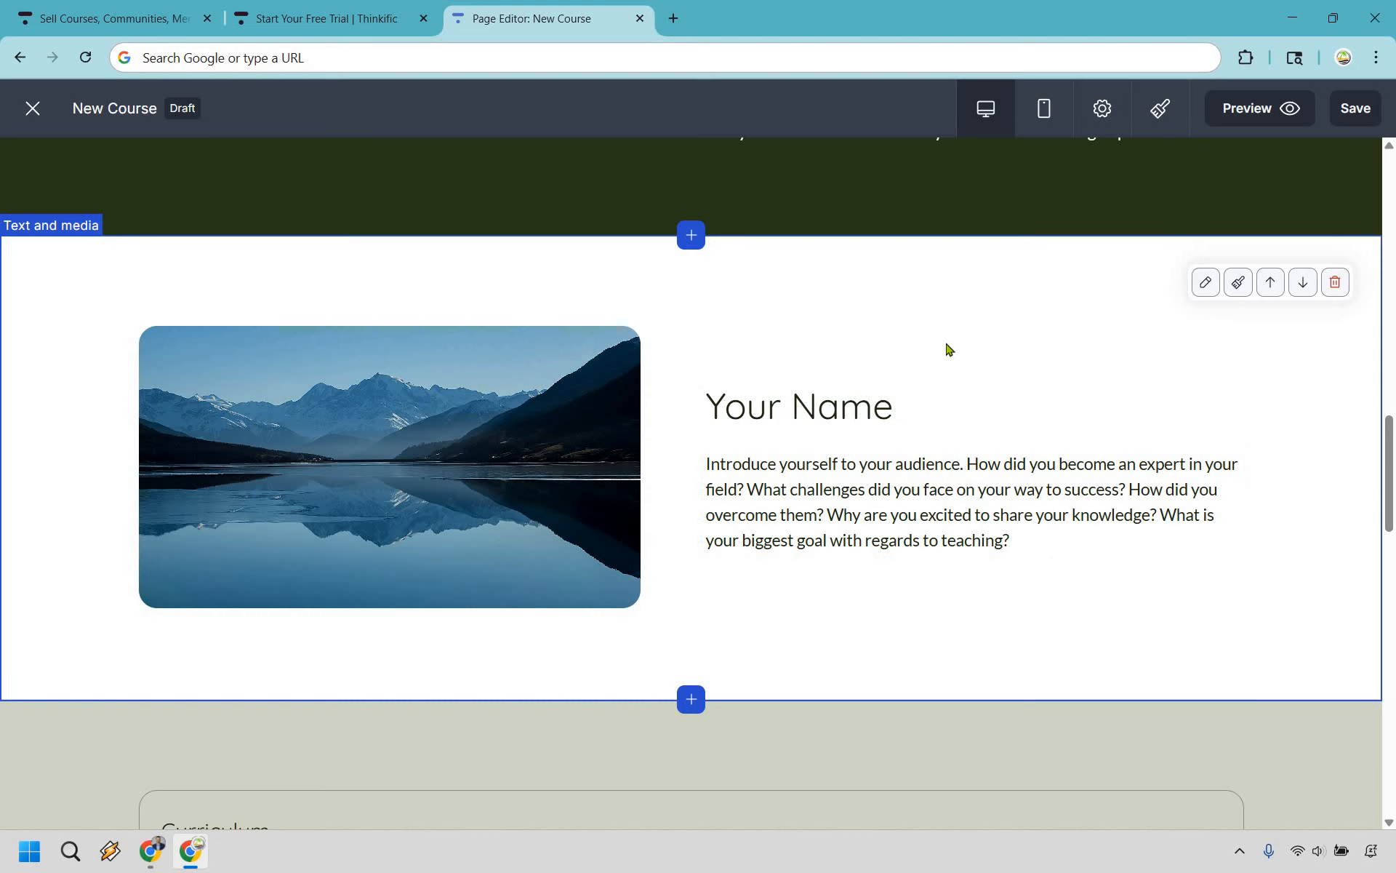
Delete the Testimonials section below the curriculum and save the landing page
{"action": "scroll", "coordinate": [947, 349], "scroll_direction": "down", "scroll_amount": 5}
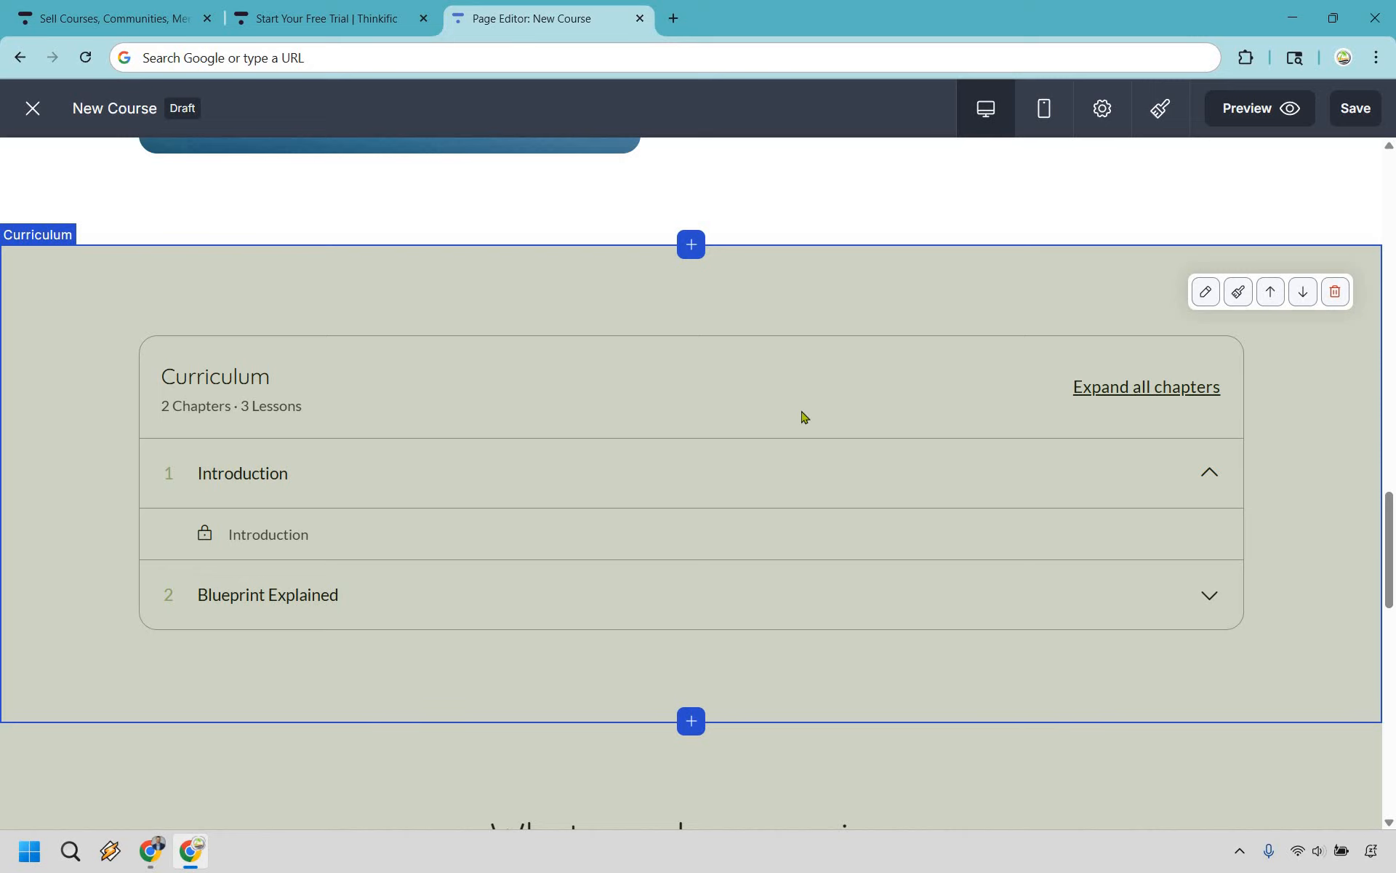
{"action": "scroll", "coordinate": [837, 393], "scroll_direction": "down", "scroll_amount": 3}
{"action": "scroll", "coordinate": [901, 335], "scroll_direction": "down", "scroll_amount": 3}
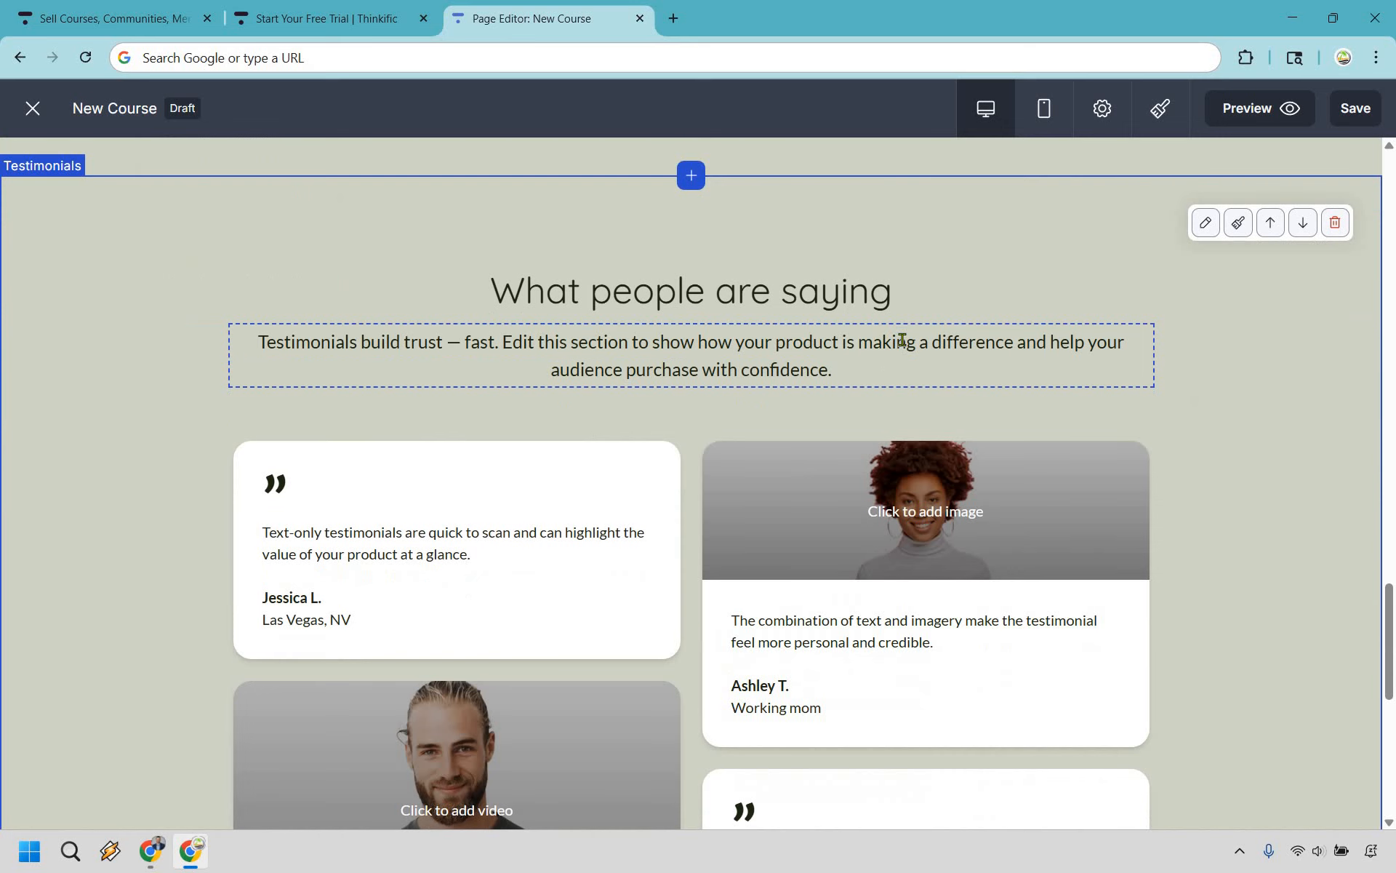
{"action": "scroll", "coordinate": [1163, 450], "scroll_direction": "down", "scroll_amount": 6}
{"action": "scroll", "coordinate": [1281, 303], "scroll_direction": "up", "scroll_amount": 6}
{"action": "left_click", "coordinate": [1334, 230]}
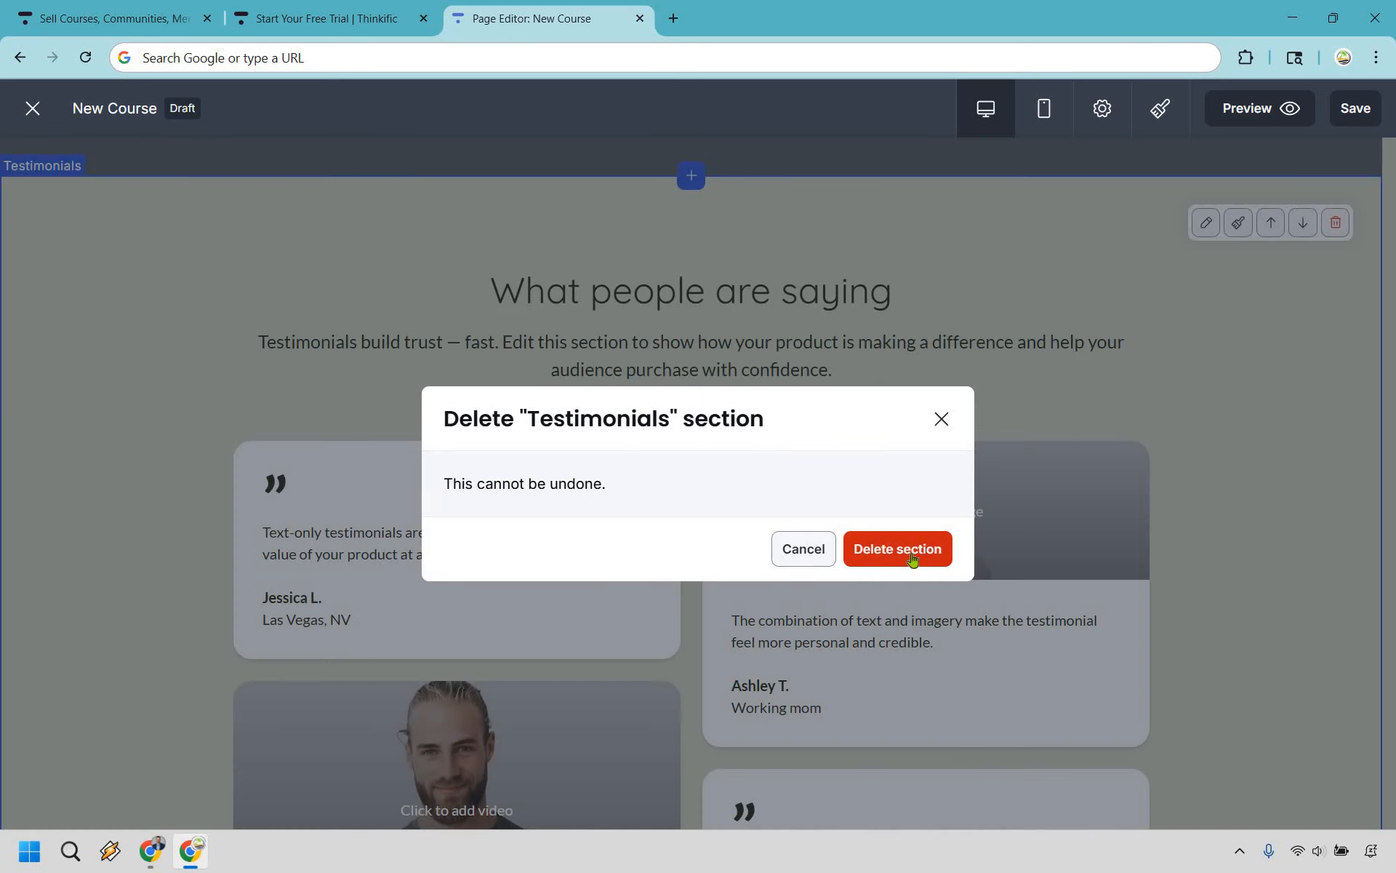
{"action": "left_click", "coordinate": [912, 560]}
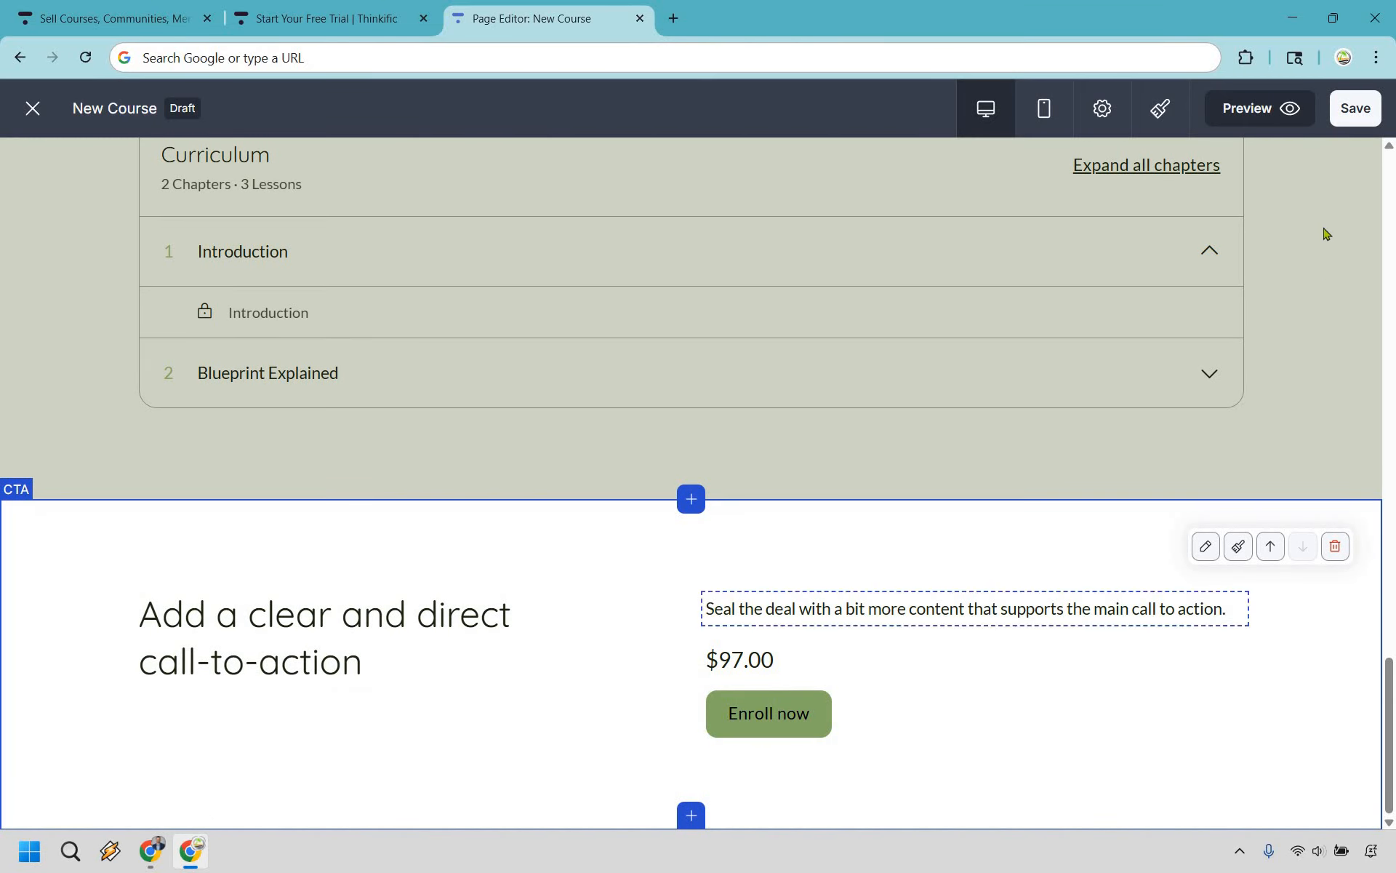
{"action": "left_click", "coordinate": [1354, 113]}
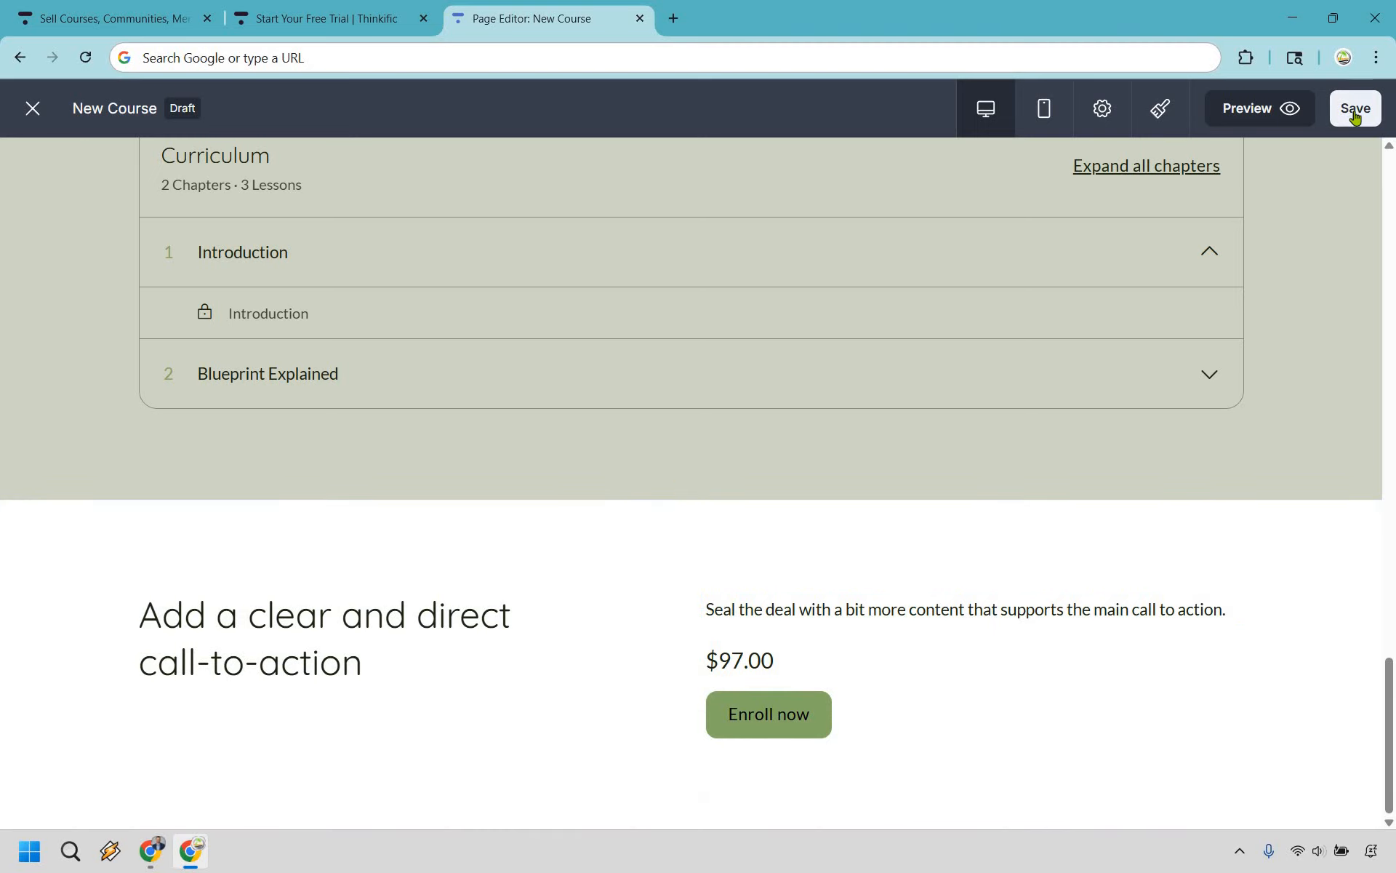
{"action": "left_click", "coordinate": [1354, 112]}
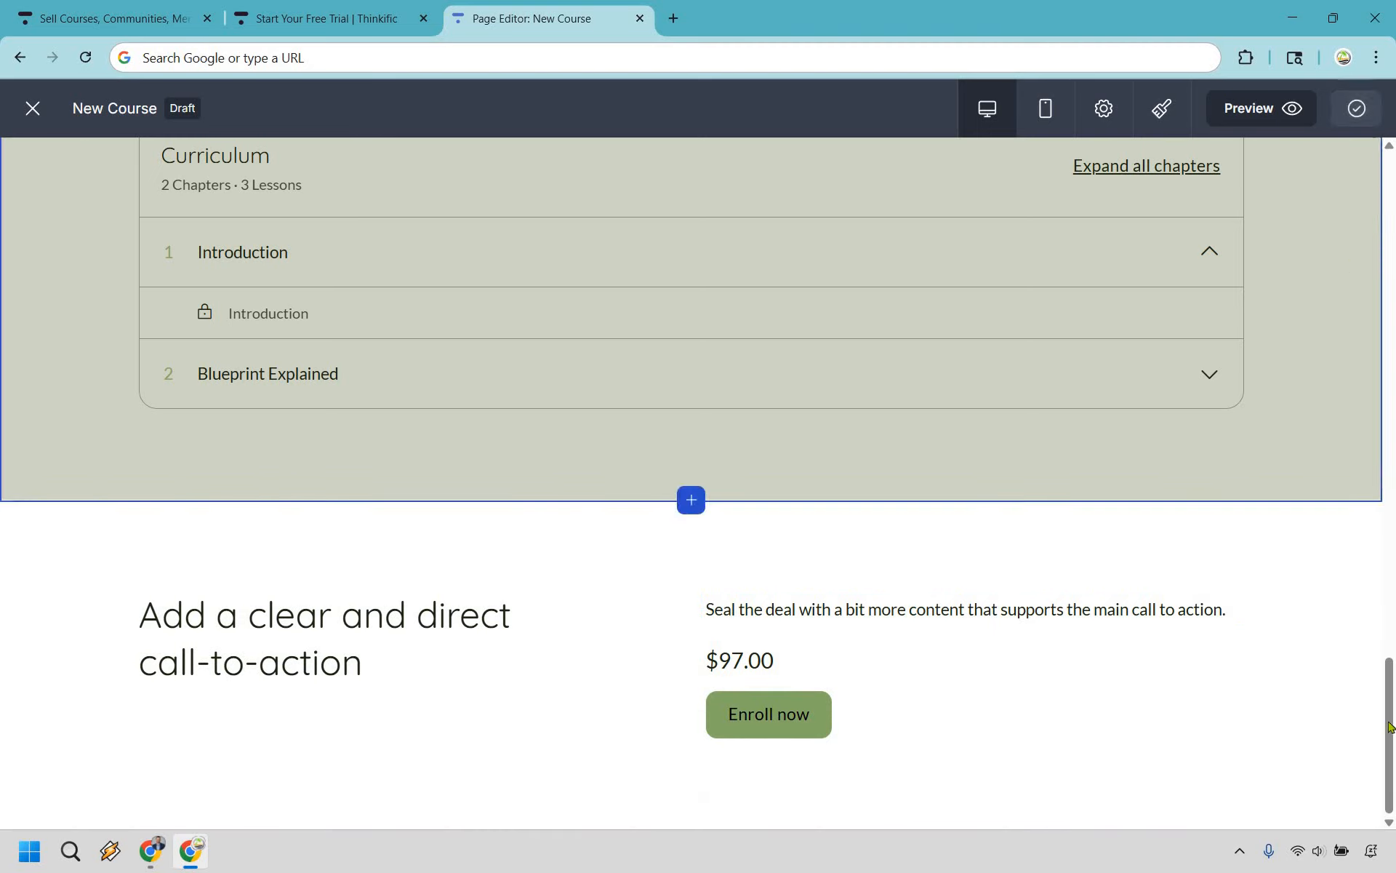
Return to the banner at the start of the landing page and open a preview of the page
{"action": "left_click", "coordinate": [1391, 224]}
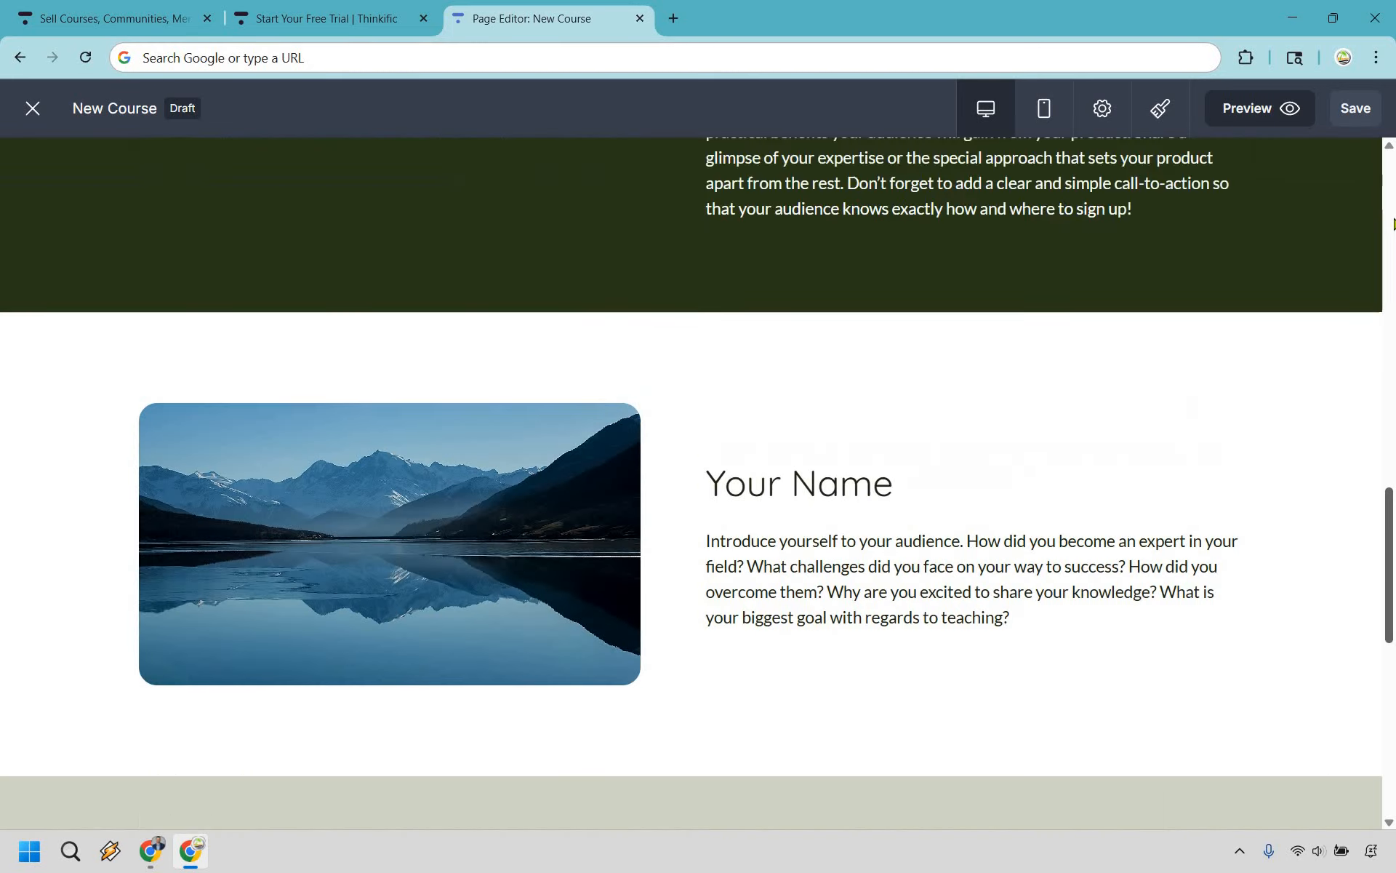
{"action": "left_click_drag", "start_coordinate": [1394, 224], "coordinate": [1394, 182]}
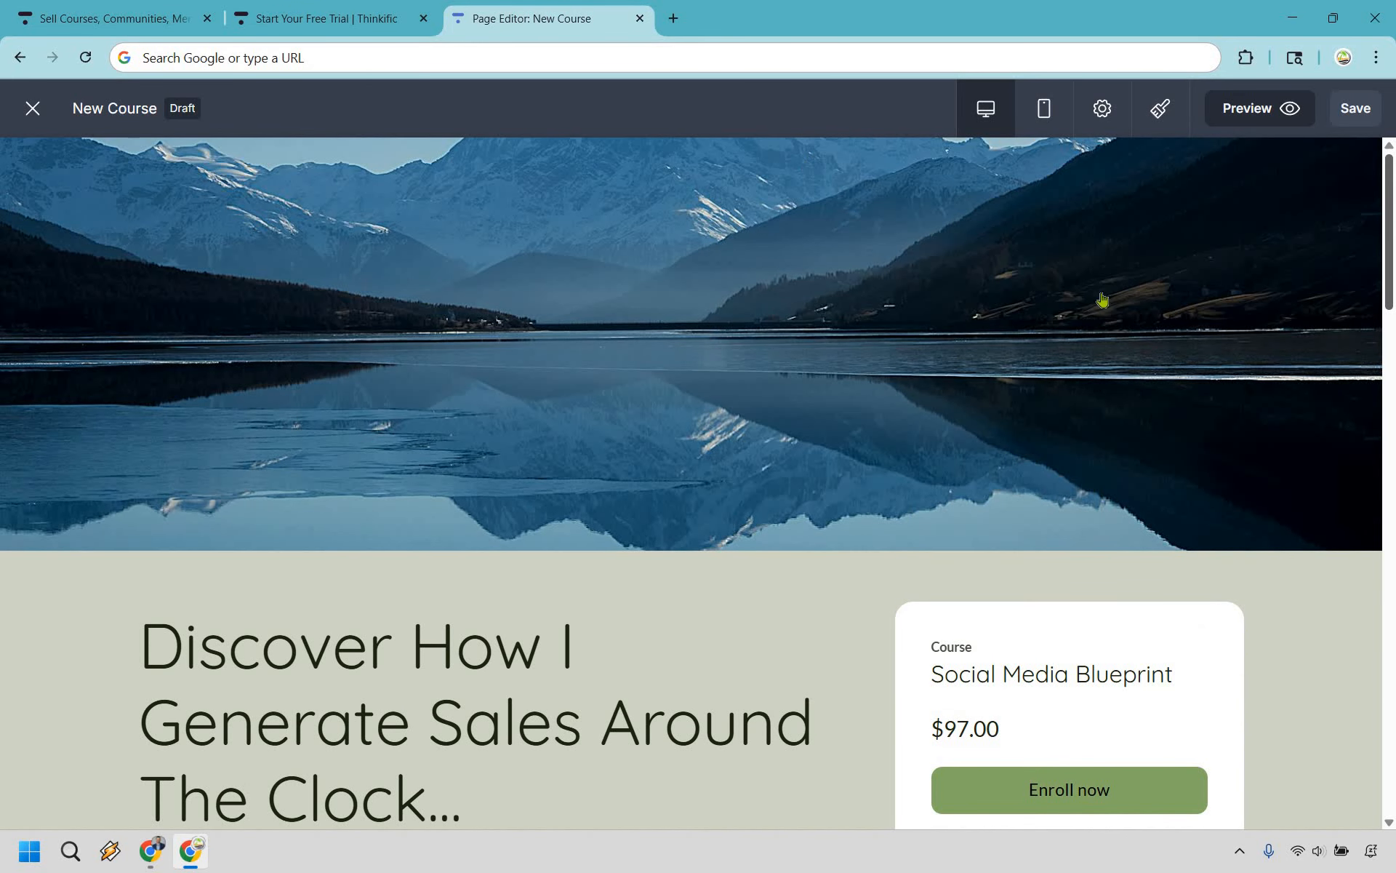
{"action": "mouse_move", "coordinate": [1022, 373]}
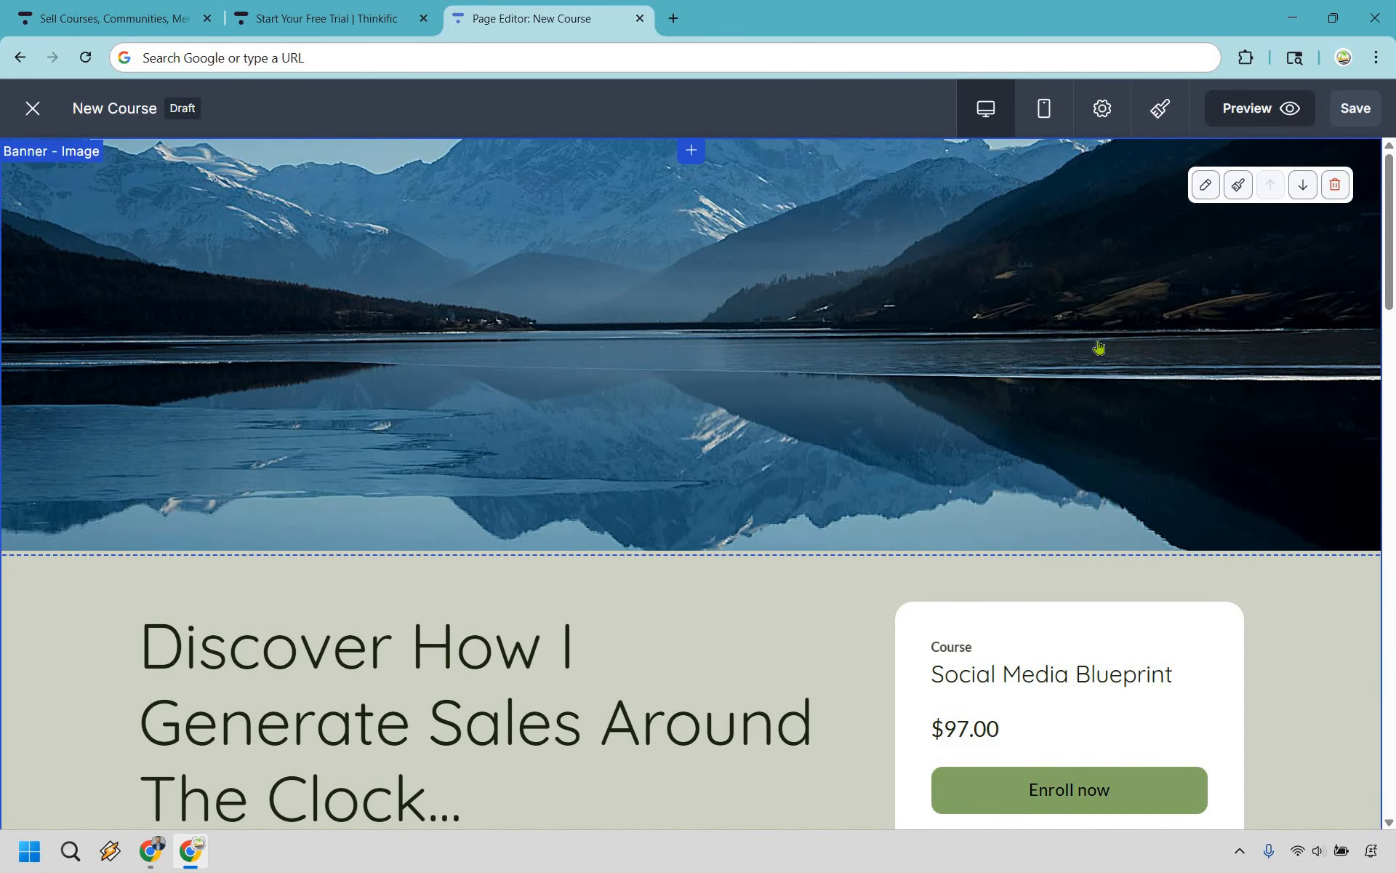
{"action": "left_click", "coordinate": [1266, 116]}
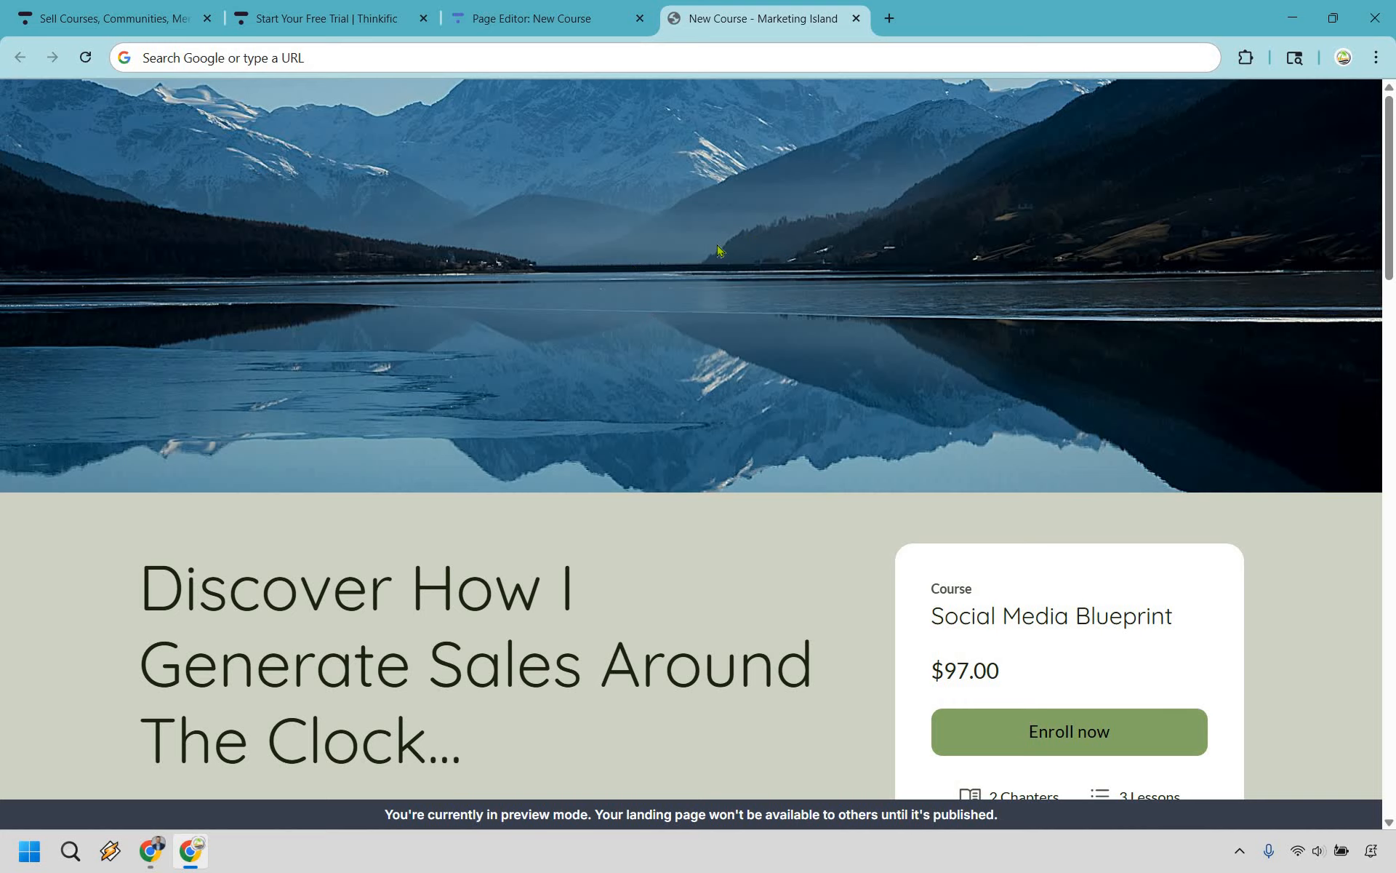
Review the landing page preview from the banner and enrollment card through highlights, course description, instructor and curriculum to the call-to-action
{"action": "scroll", "coordinate": [707, 238], "scroll_direction": "down", "scroll_amount": 2}
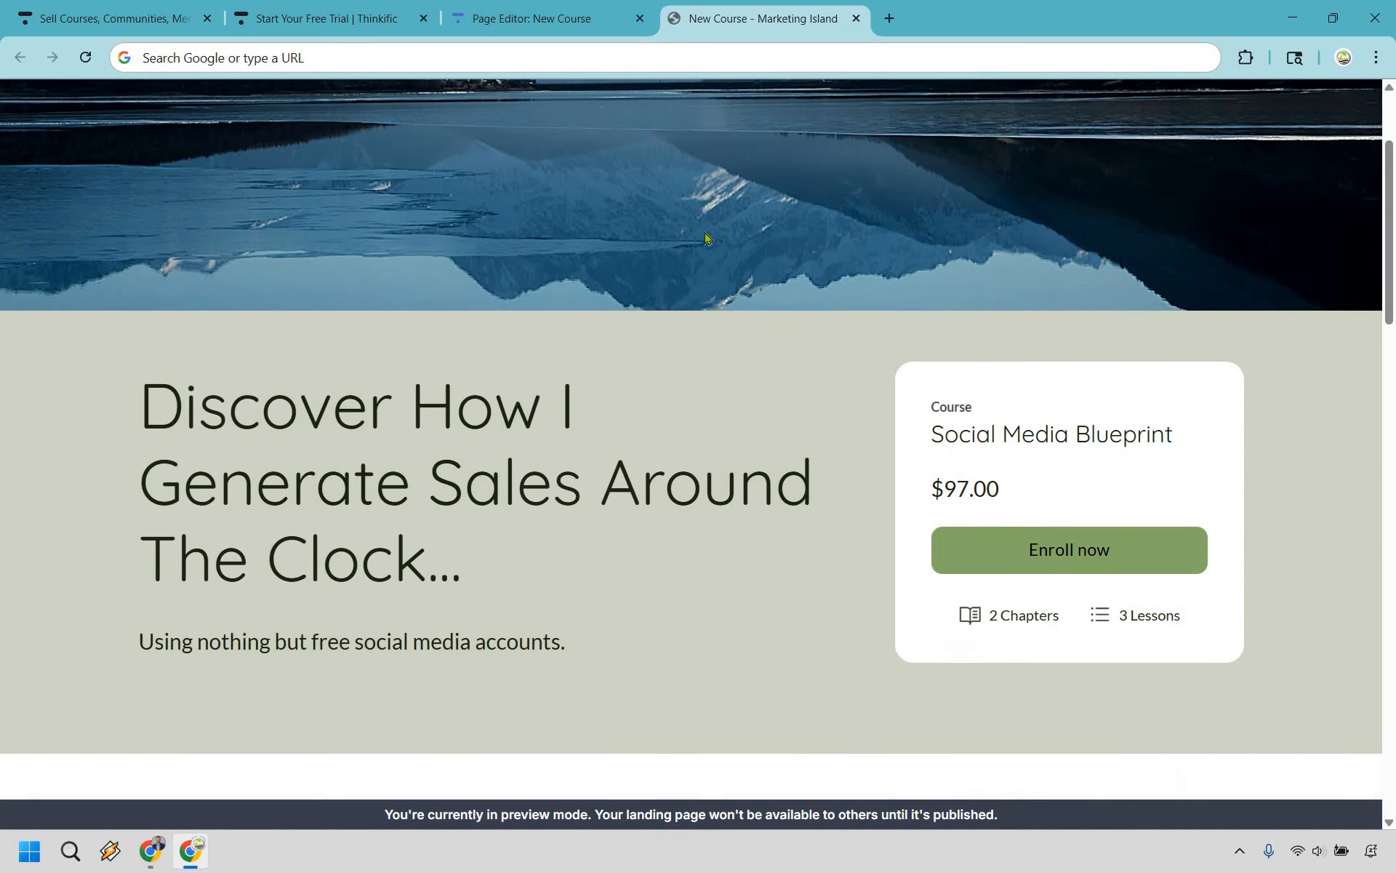
{"action": "scroll", "coordinate": [706, 238], "scroll_direction": "down", "scroll_amount": 1}
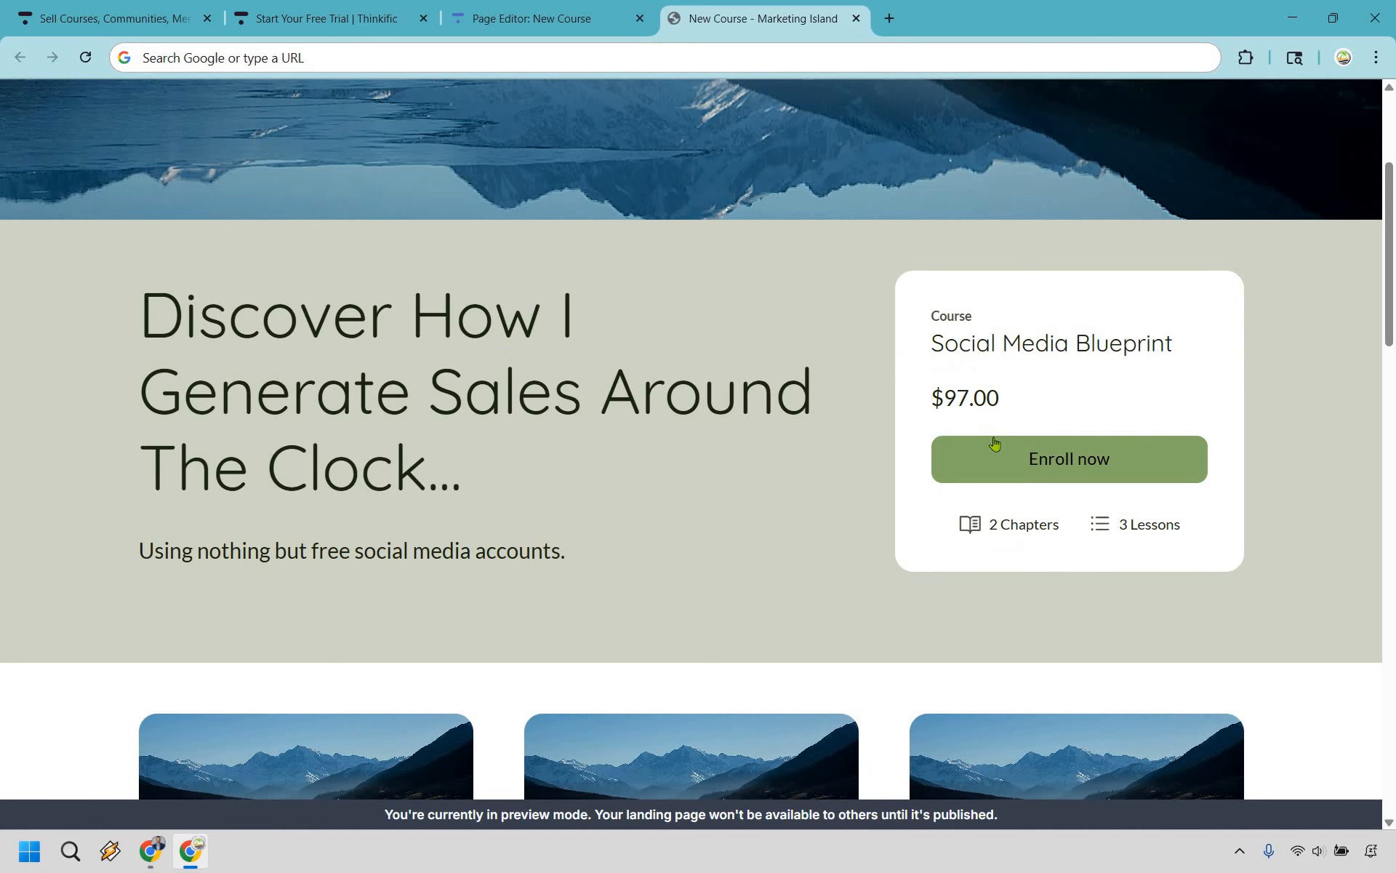
{"action": "scroll", "coordinate": [655, 250], "scroll_direction": "down", "scroll_amount": 5}
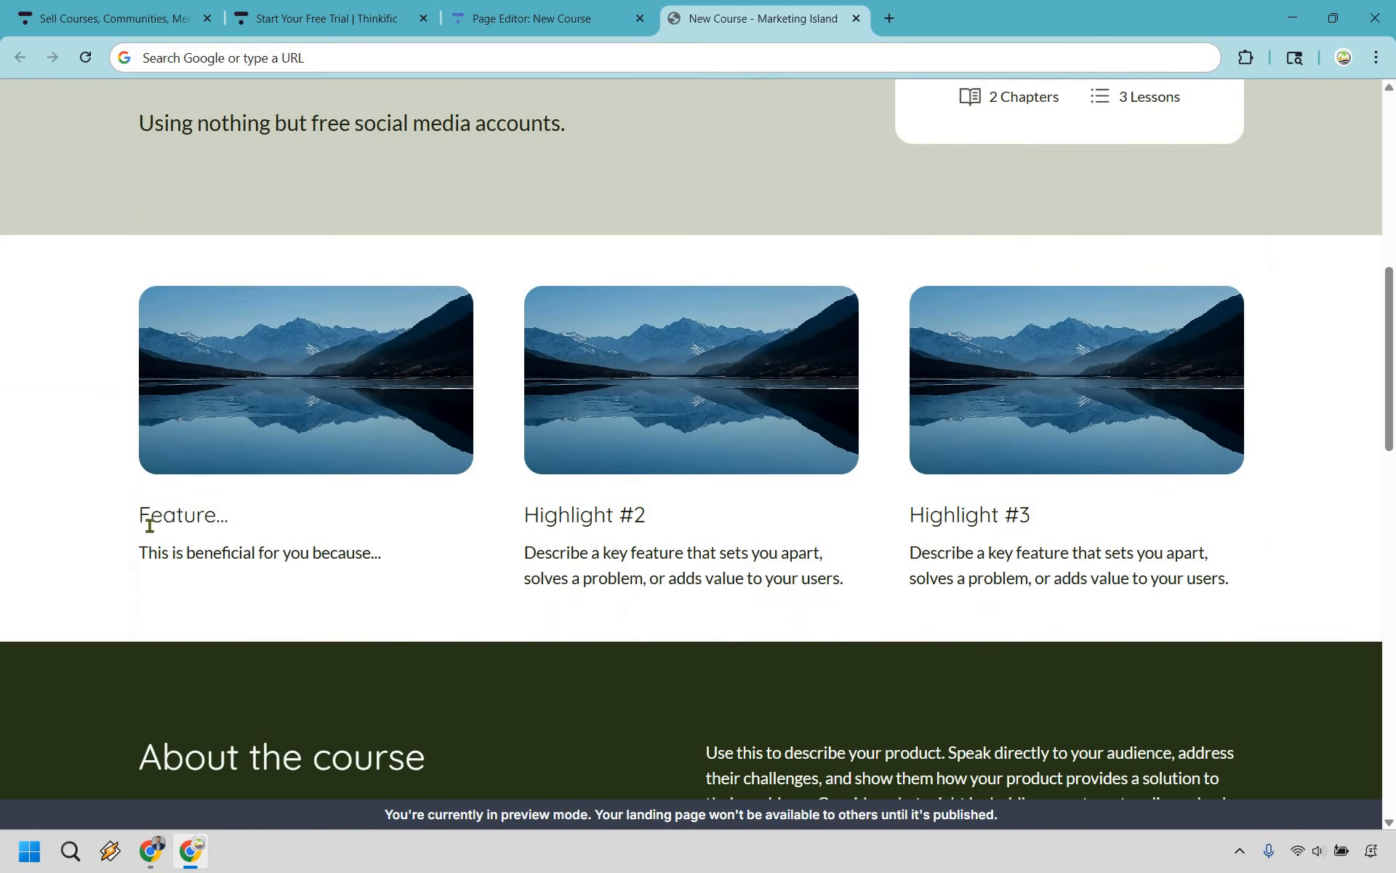
{"action": "left_click_drag", "start_coordinate": [139, 525], "coordinate": [375, 525]}
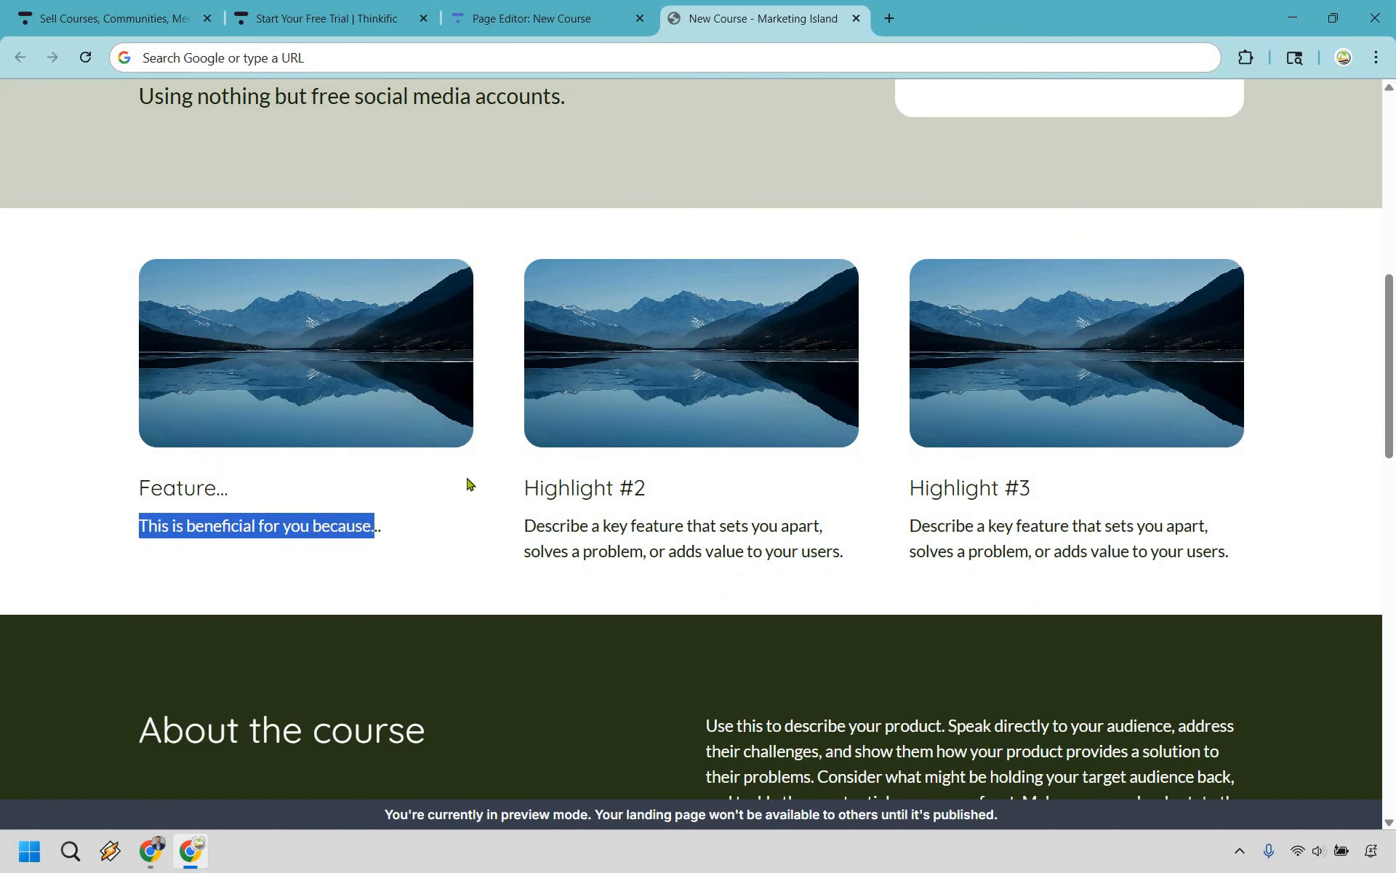
{"action": "left_click", "coordinate": [468, 480]}
{"action": "scroll", "coordinate": [460, 472], "scroll_direction": "down", "scroll_amount": 4}
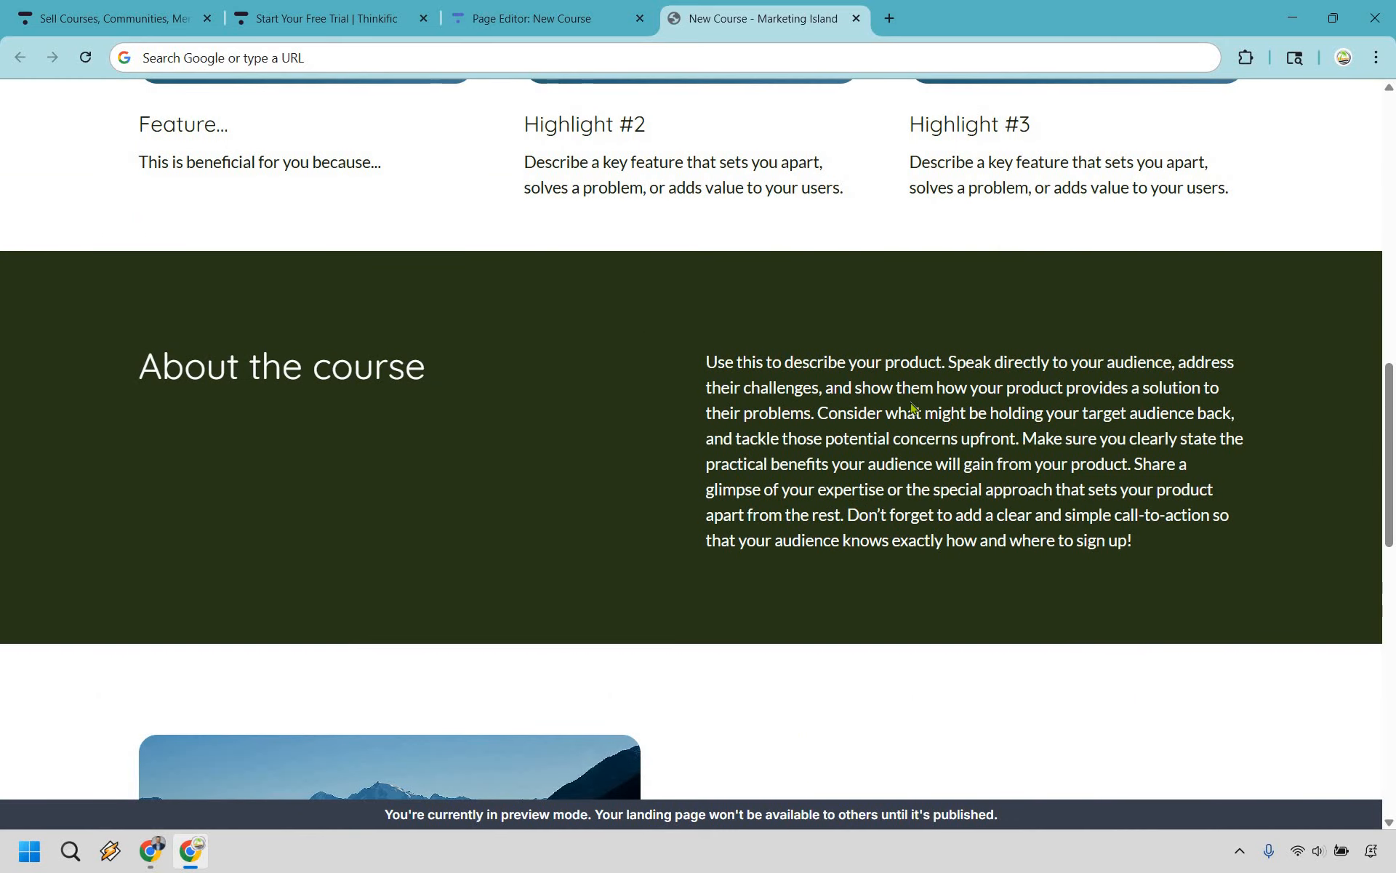
{"action": "scroll", "coordinate": [917, 378], "scroll_direction": "down", "scroll_amount": 7}
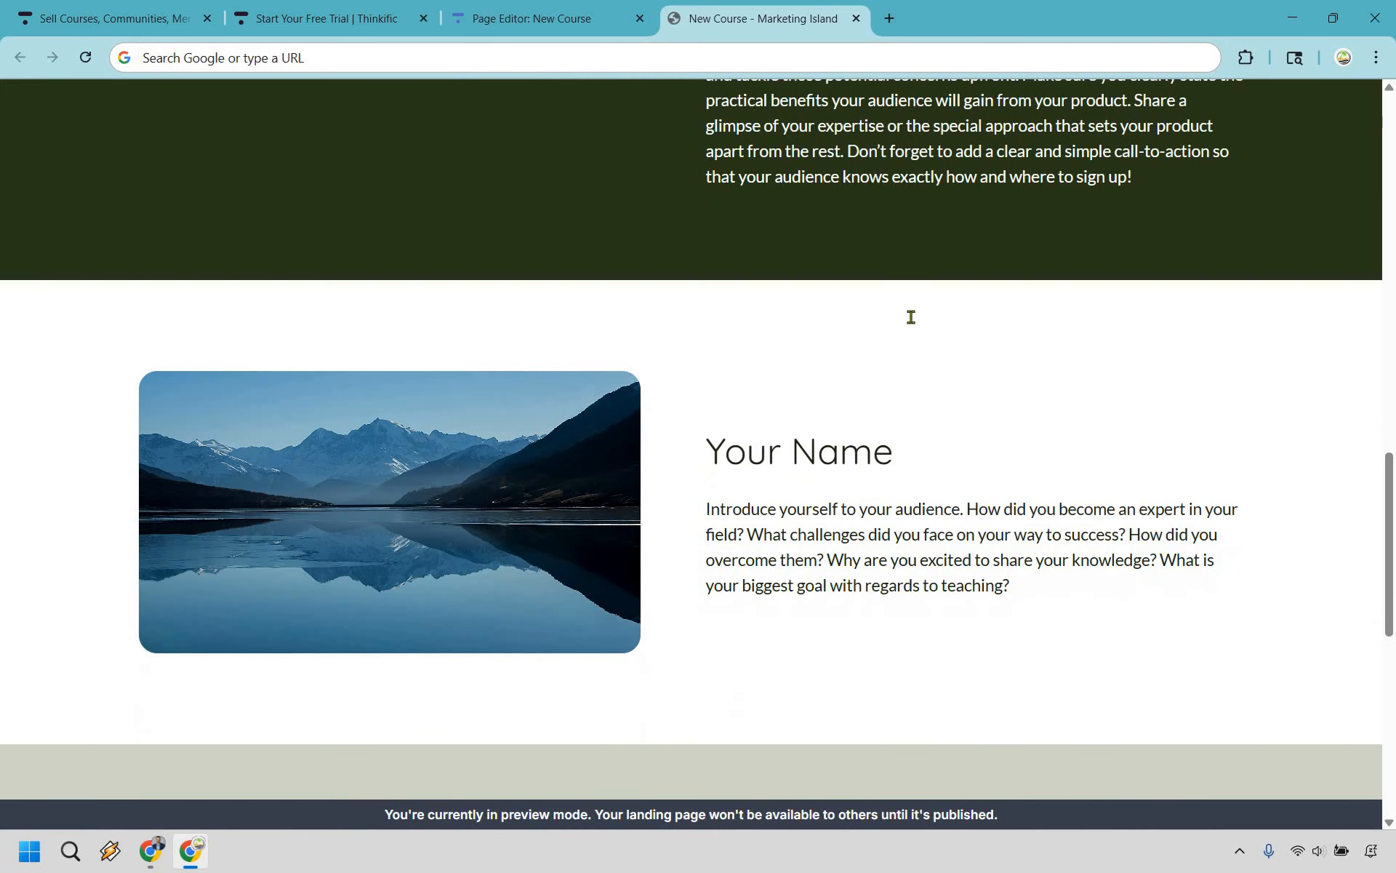
{"action": "scroll", "coordinate": [894, 483], "scroll_direction": "down", "scroll_amount": 5}
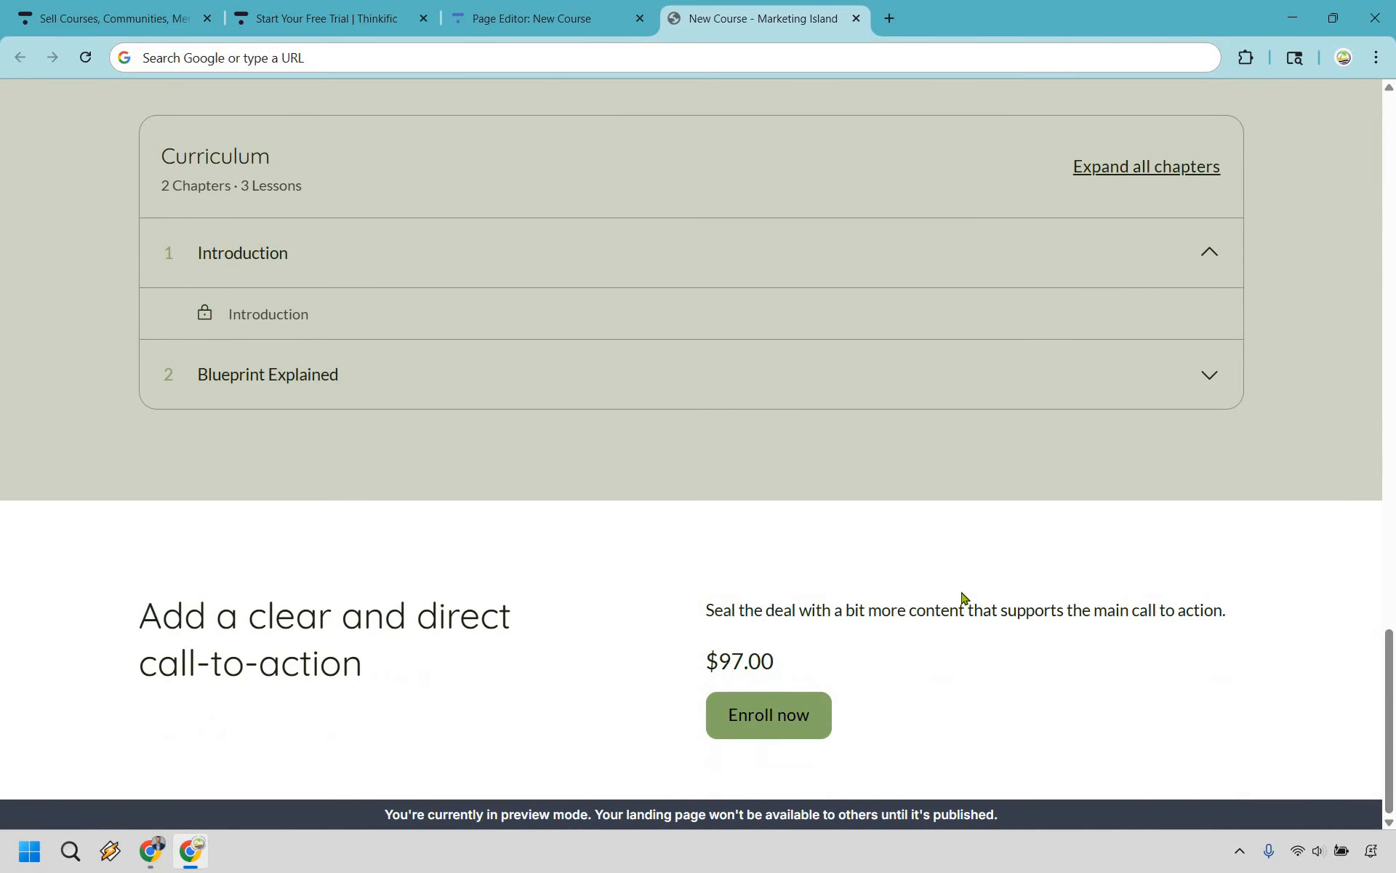
{"action": "scroll", "coordinate": [960, 599], "scroll_direction": "up", "scroll_amount": 1}
{"action": "scroll", "coordinate": [963, 597], "scroll_direction": "up", "scroll_amount": 20}
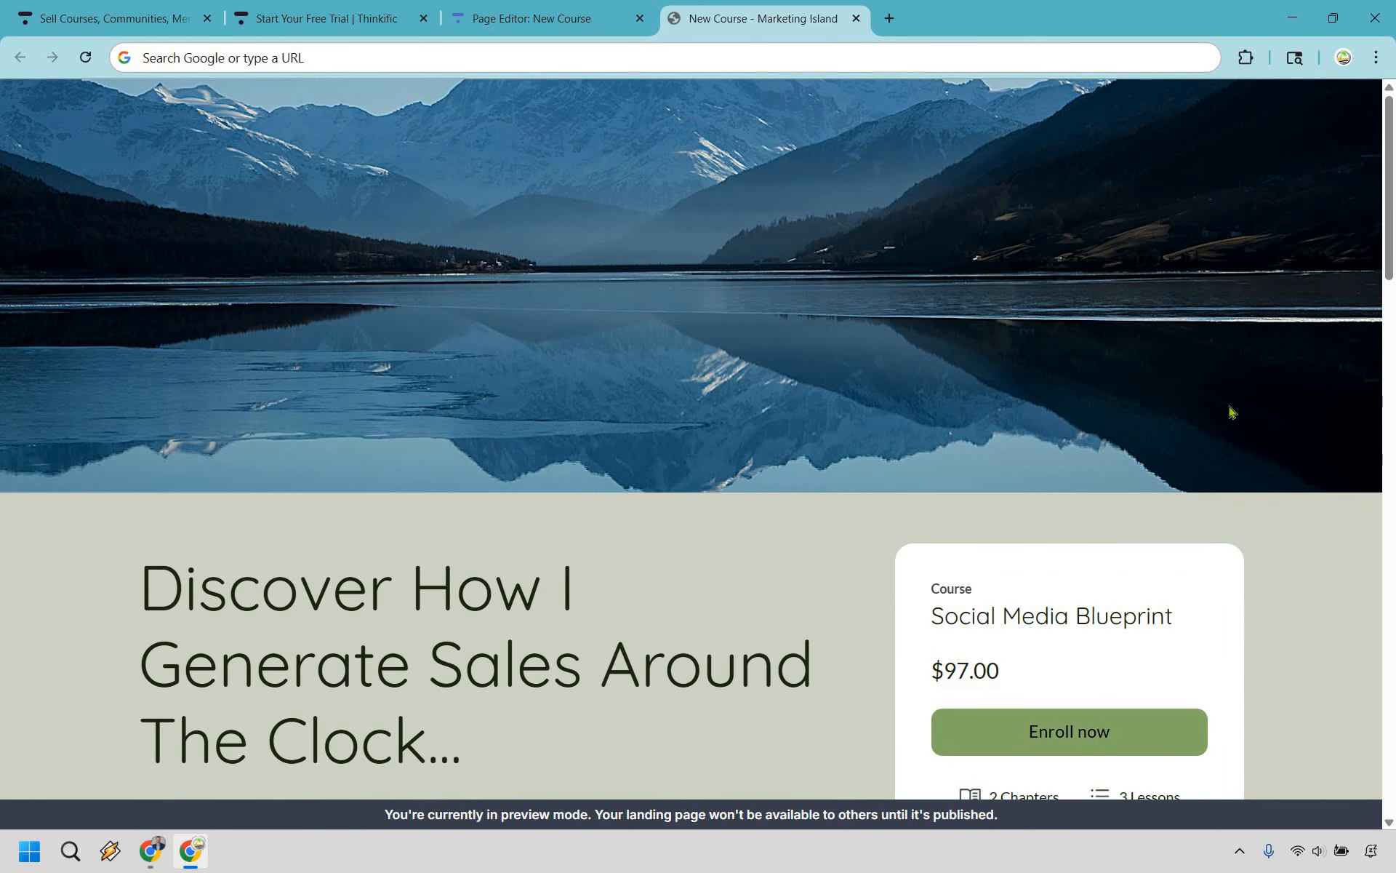
{"action": "scroll", "coordinate": [1286, 426], "scroll_direction": "down", "scroll_amount": 3}
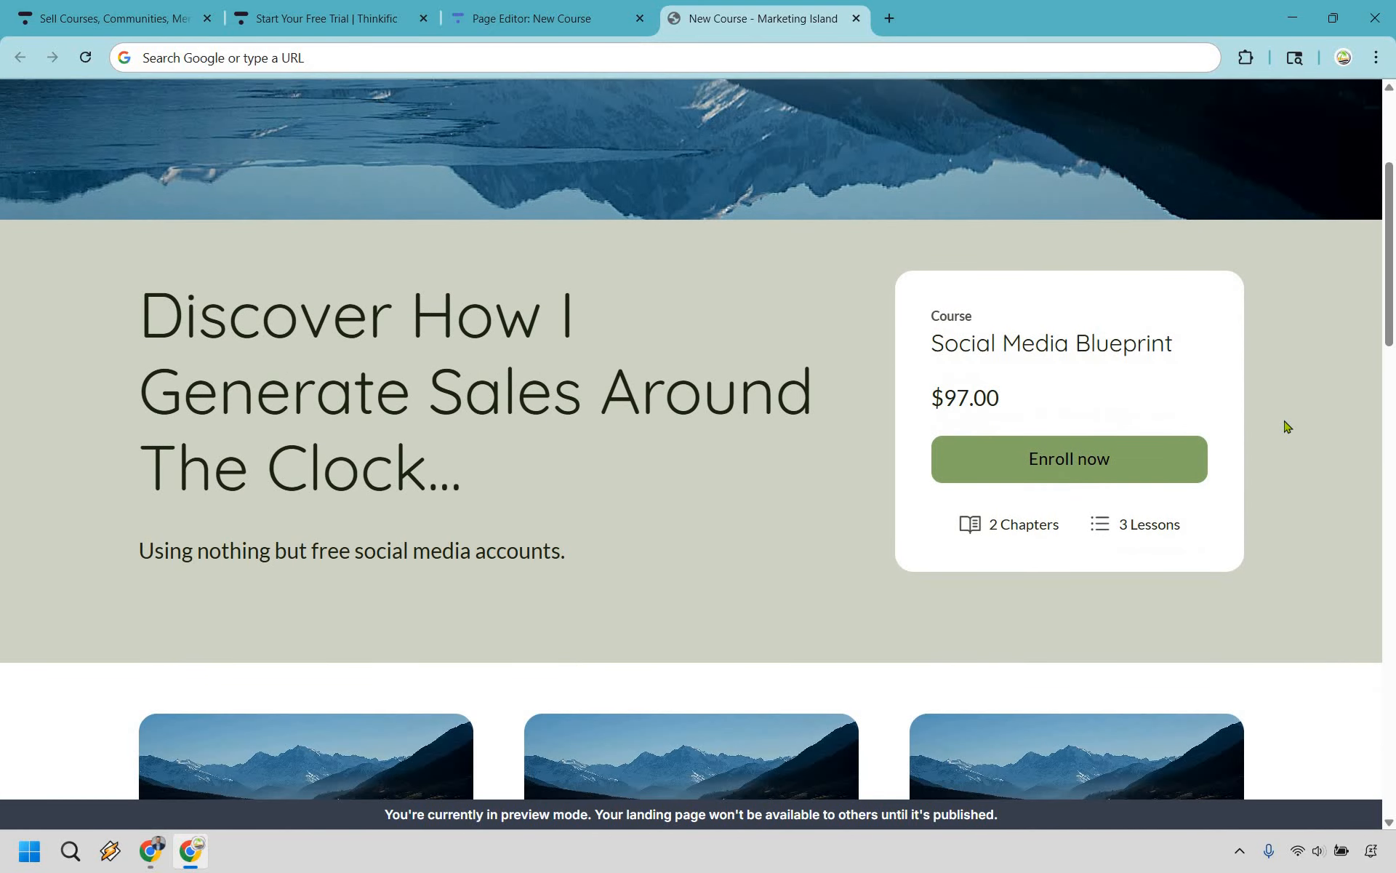
Switch to the already open Thinkific free trial sign-up page
{"action": "left_click", "coordinate": [411, 16]}
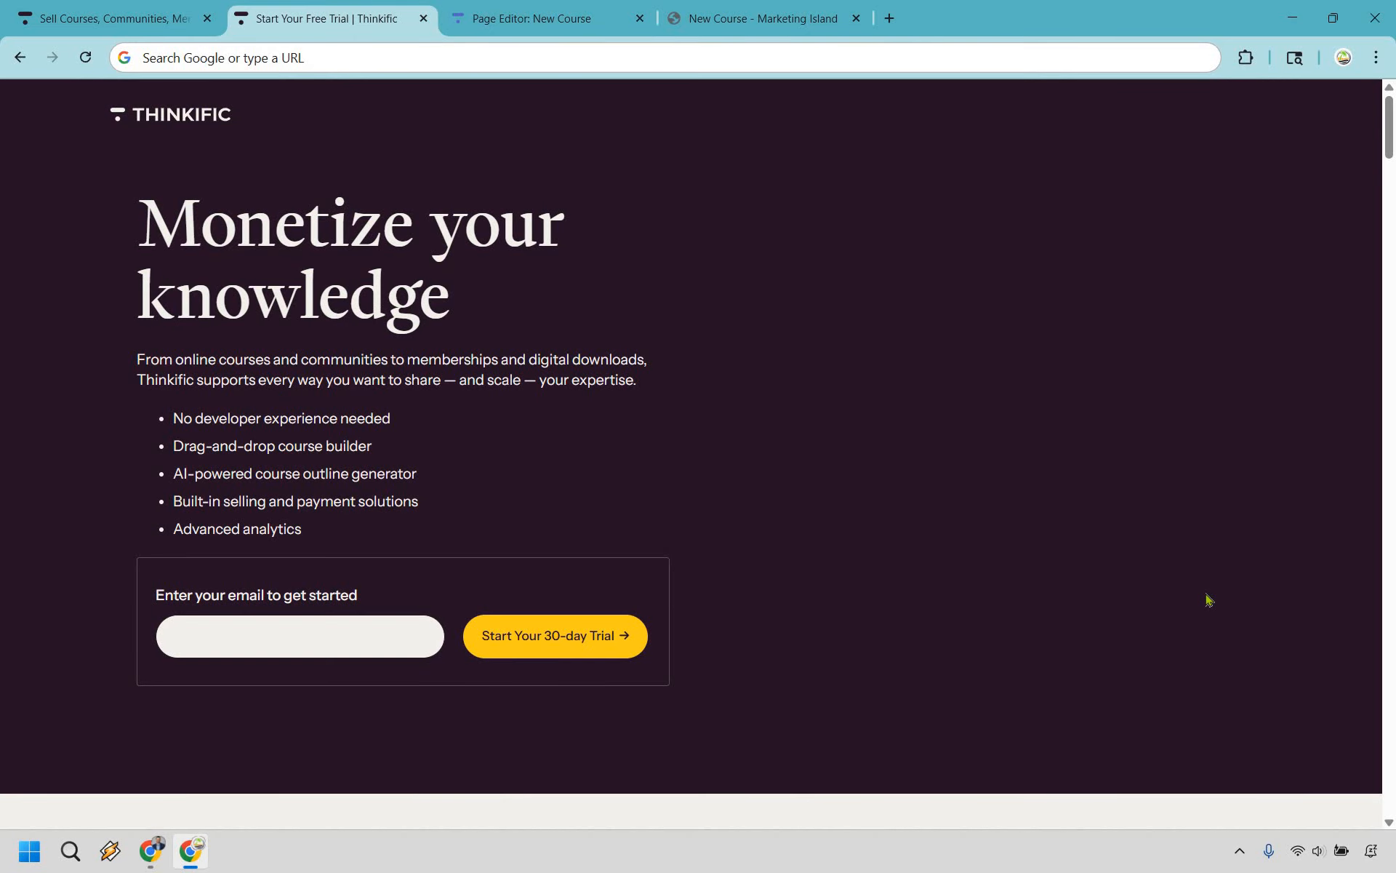